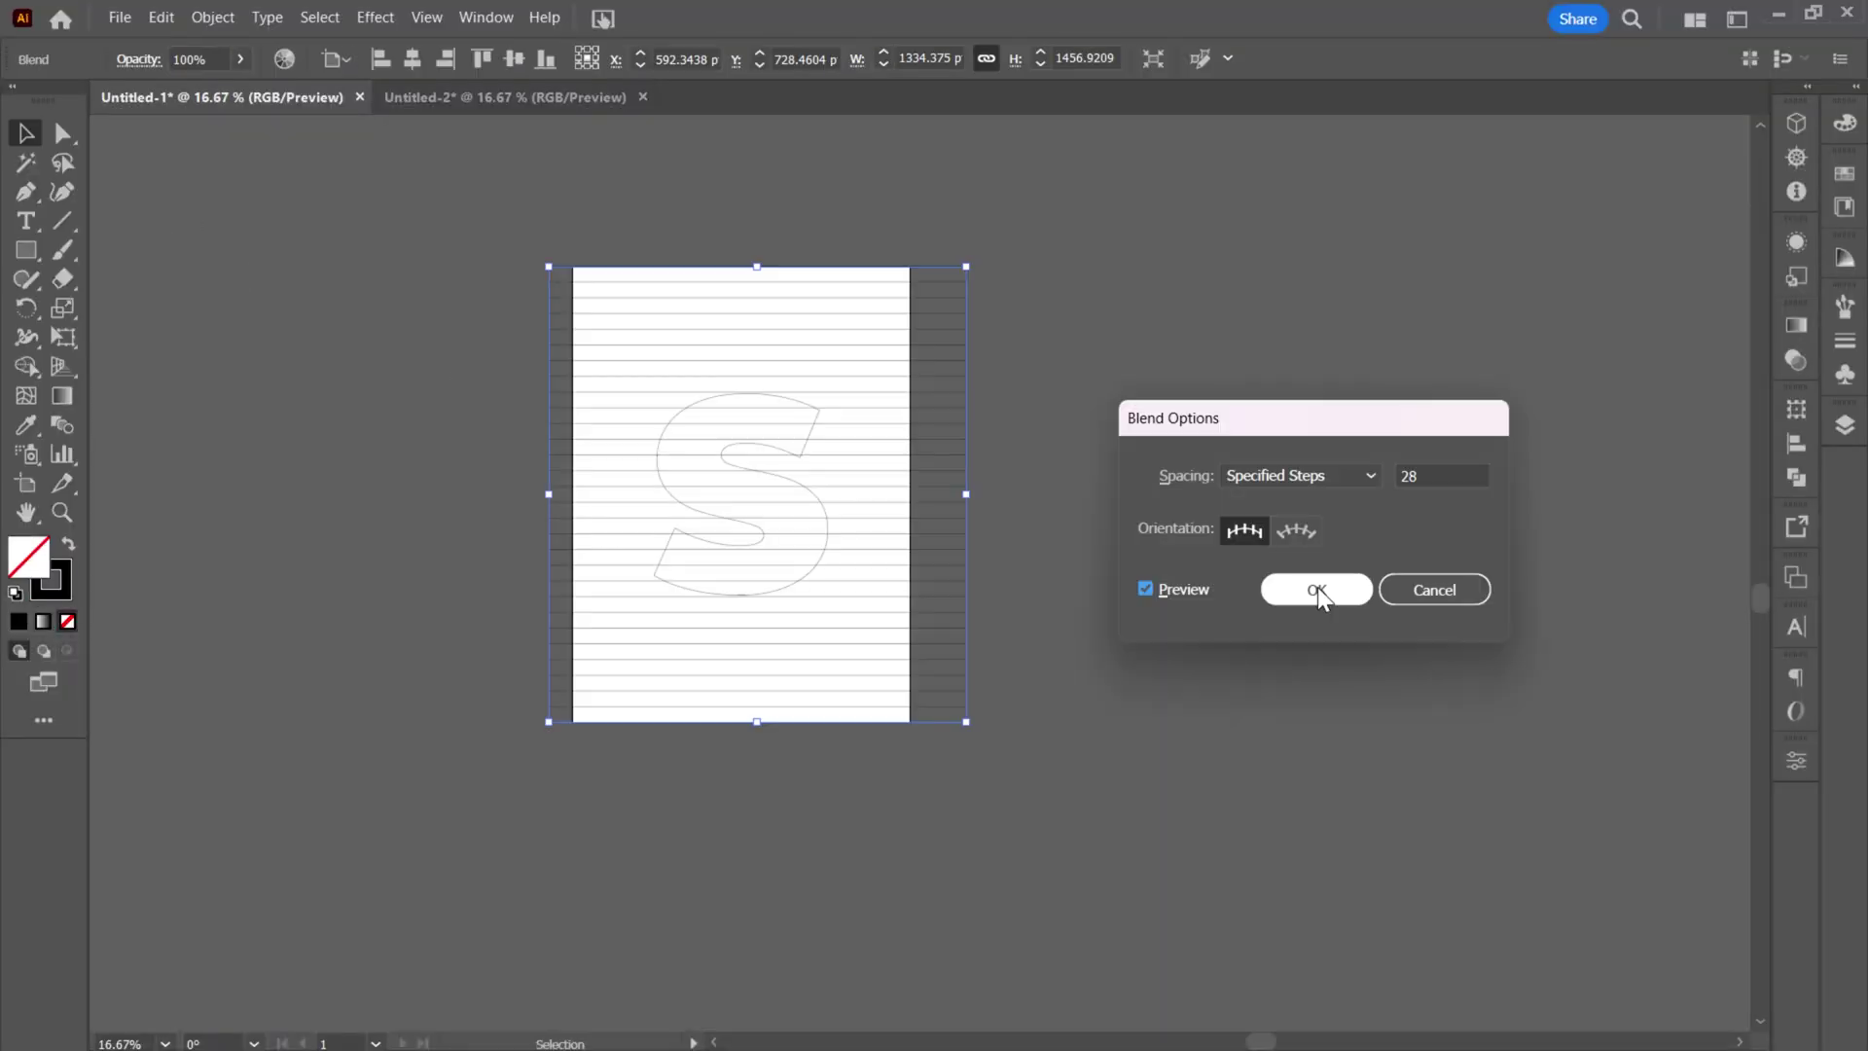
# Apply the line blend with 28 specified steps.
pyautogui.click(1317, 587)
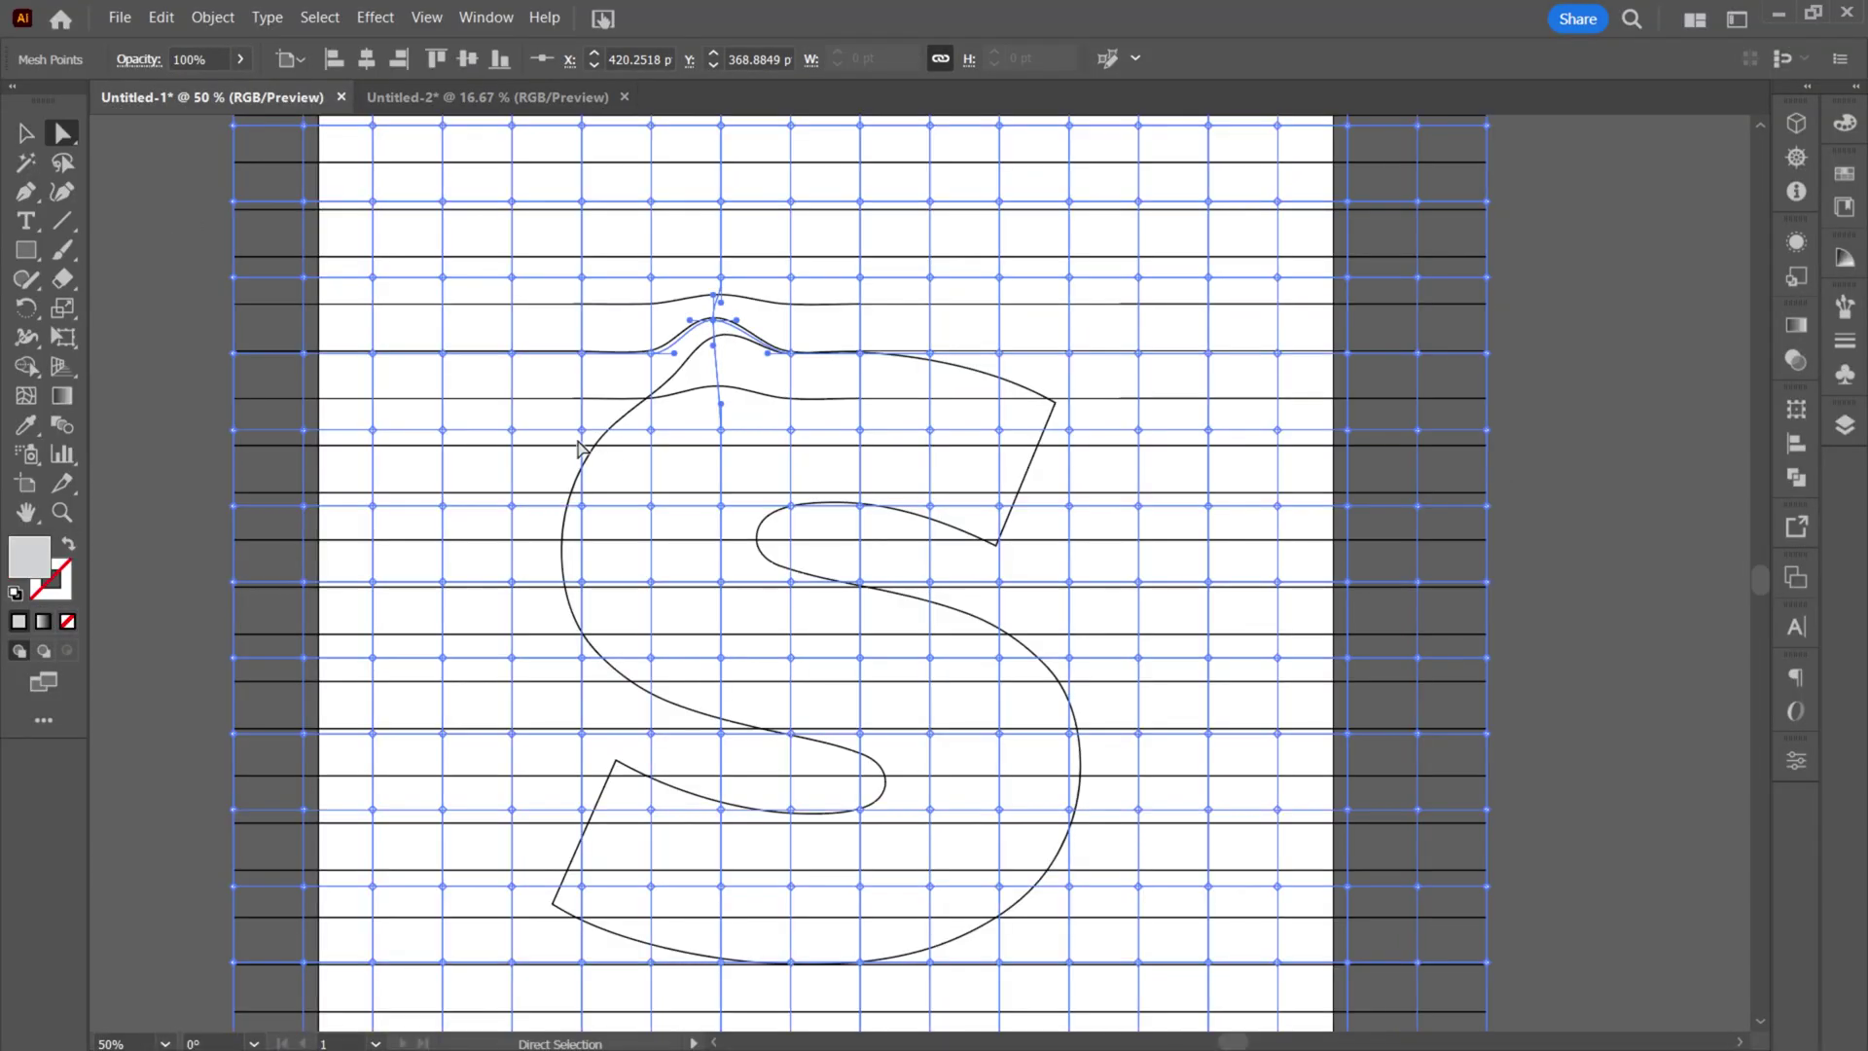
# Move individual envelope mesh points around the S to bend the letter and lines into waves.
pyautogui.moveTo(998, 351); pyautogui.dragTo(999, 330)
pyautogui.moveTo(582, 429); pyautogui.dragTo(584, 434)
pyautogui.moveTo(790, 505); pyautogui.dragTo(790, 483)
pyautogui.moveTo(617, 776); pyautogui.dragTo(622, 769)
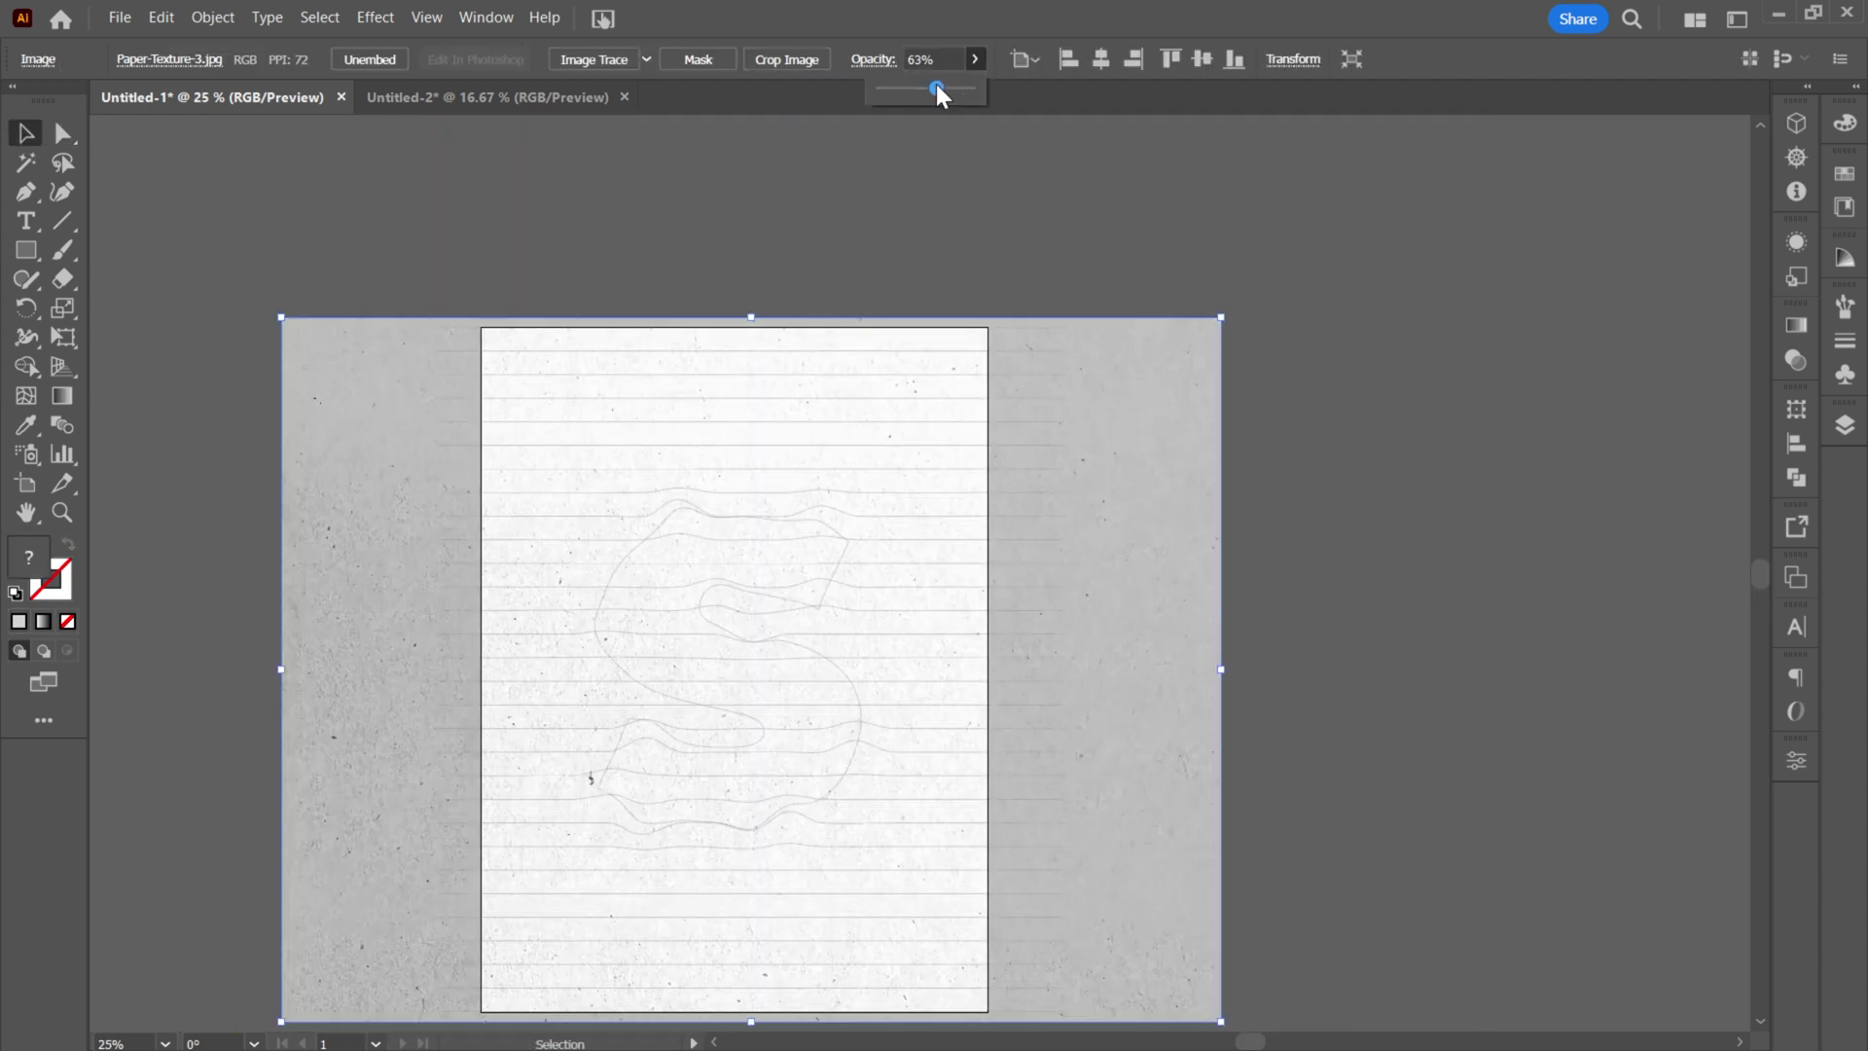
# Lower the opacity of the Paper-Texture-3.jpg image over the artboard.
pyautogui.moveTo(932, 84); pyautogui.dragTo(925, 84)
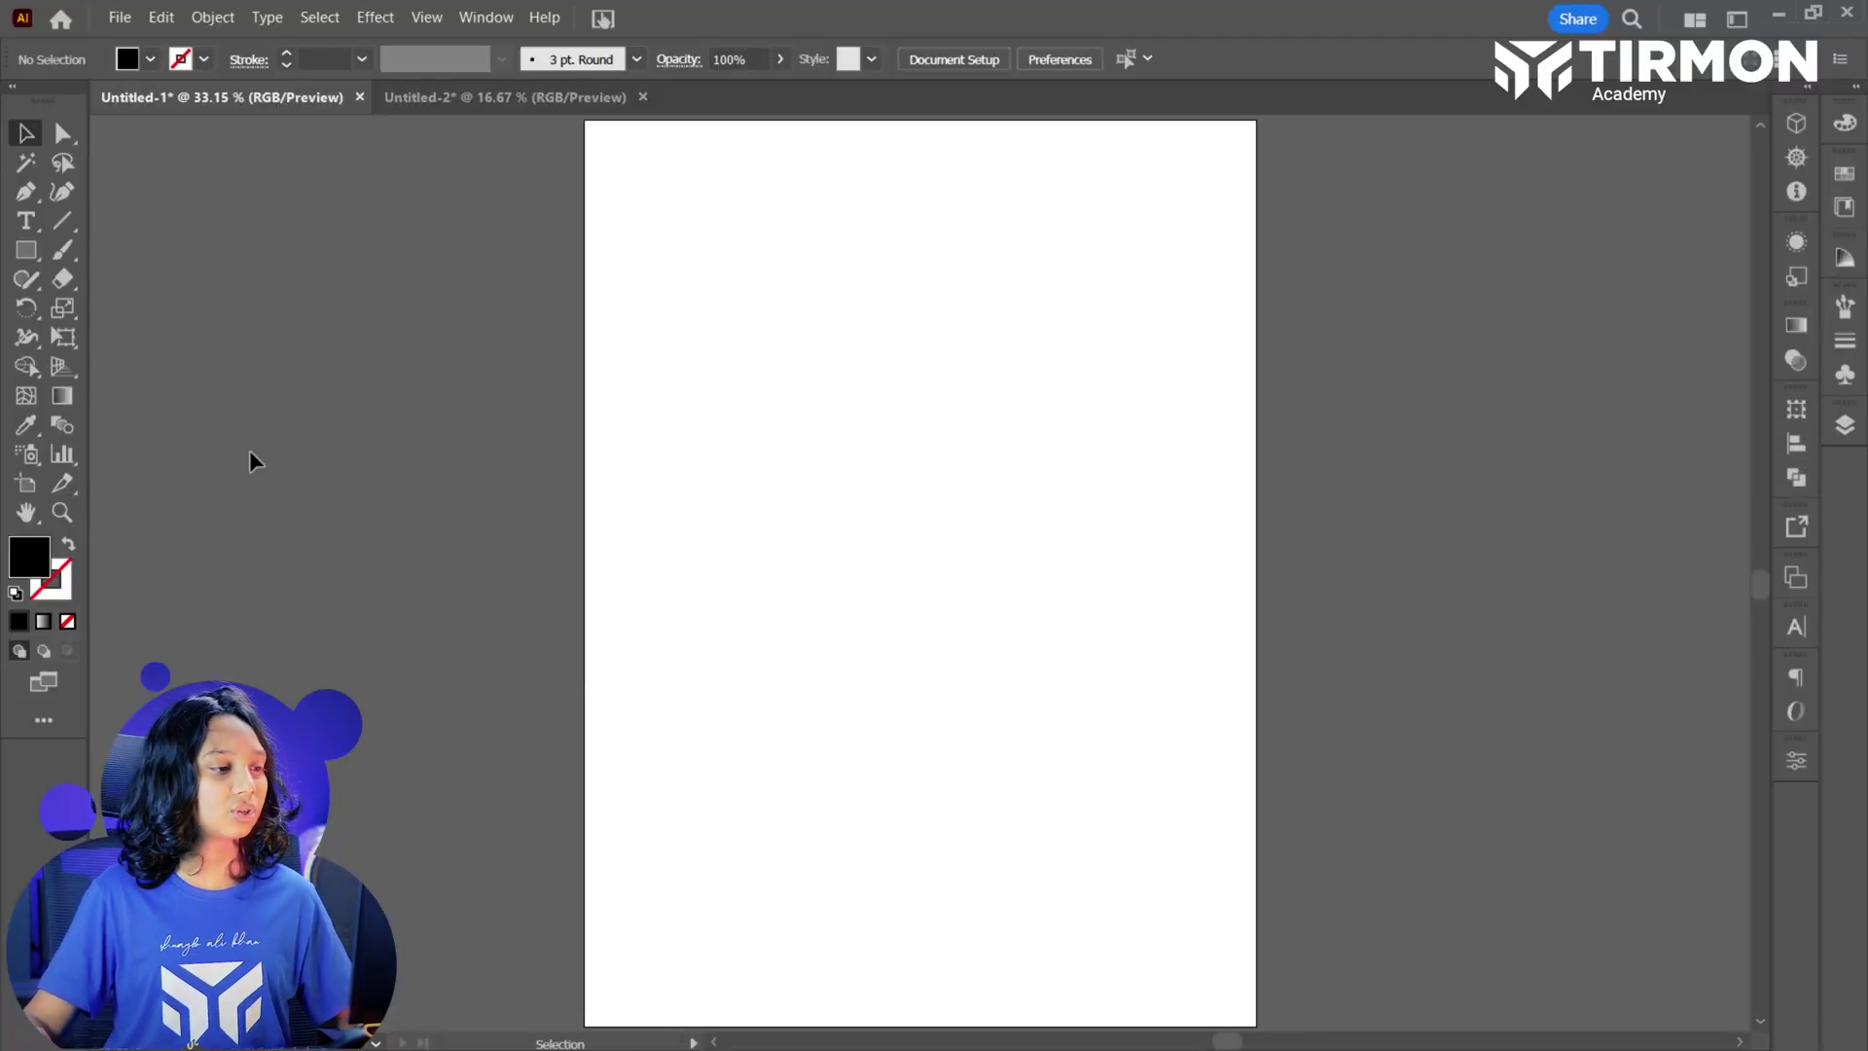
# Add the capital letter S as text in Montserrat Black, 880 pt, and move it to the middle of the artboard.
pyautogui.click(27, 221)
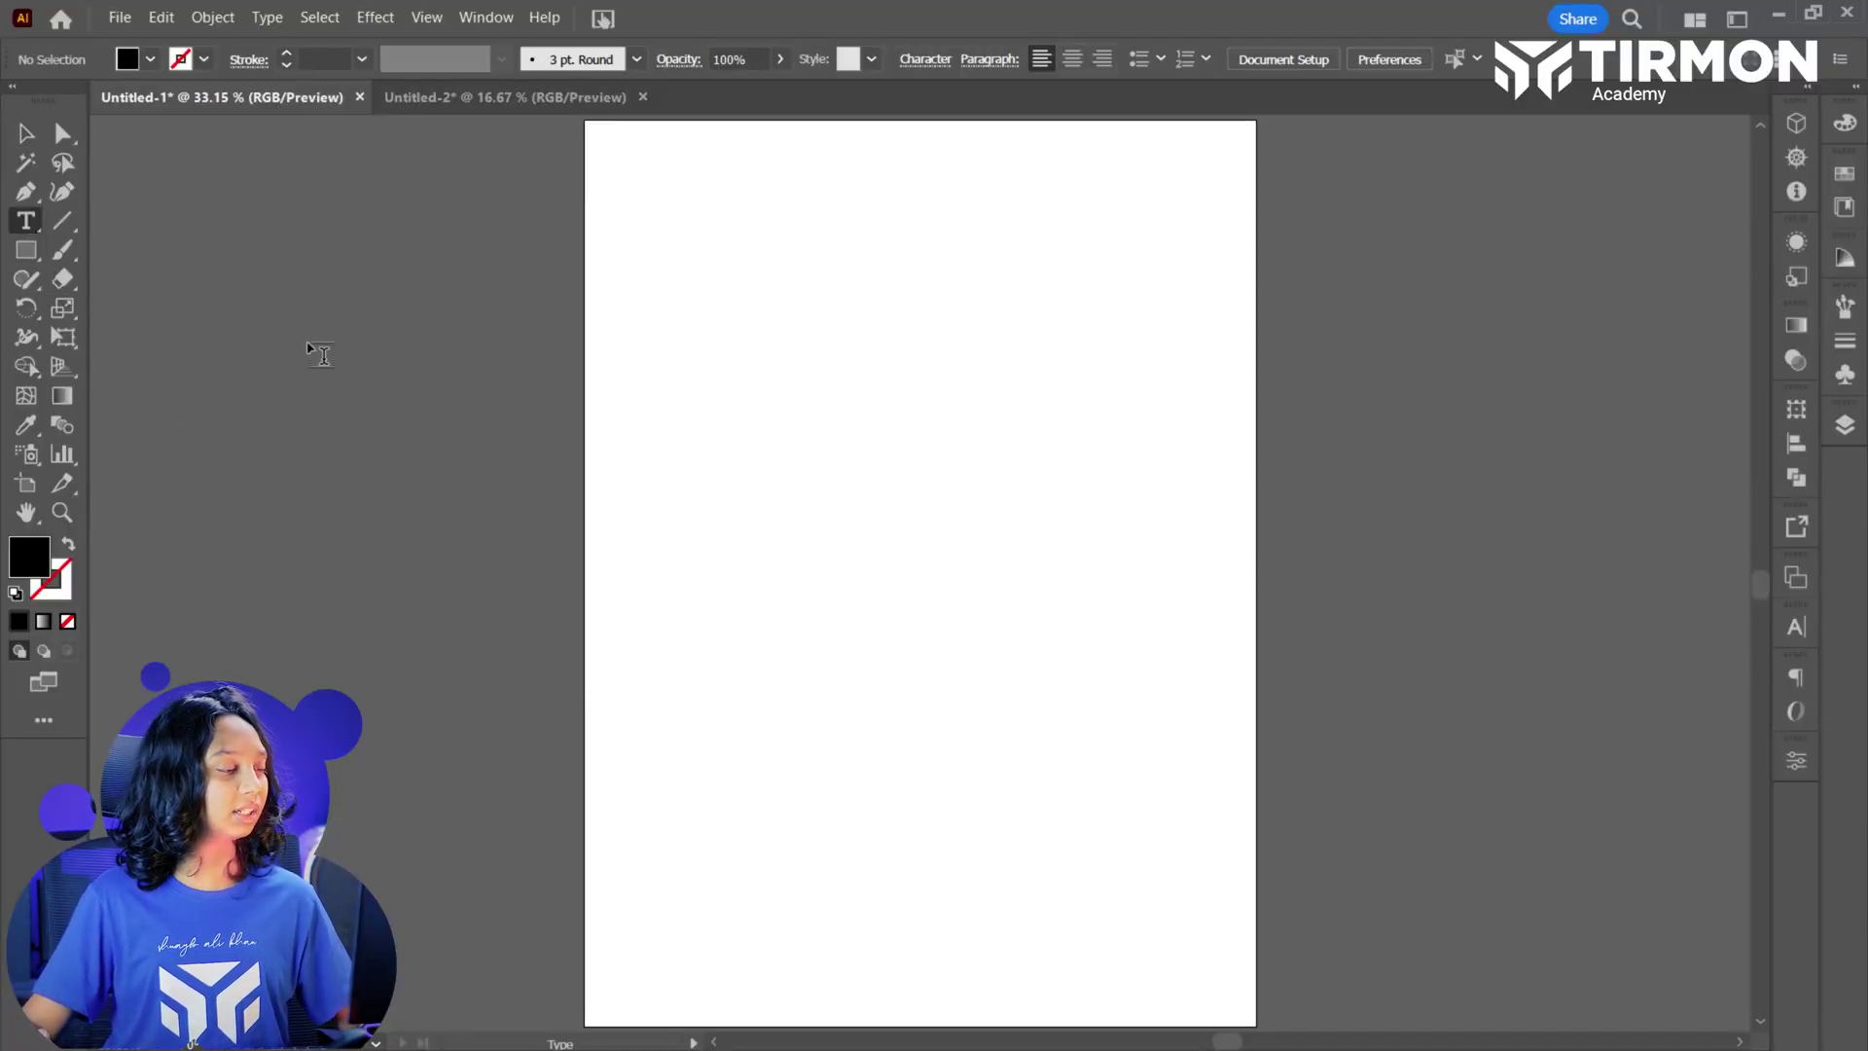
pyautogui.click(769, 462)
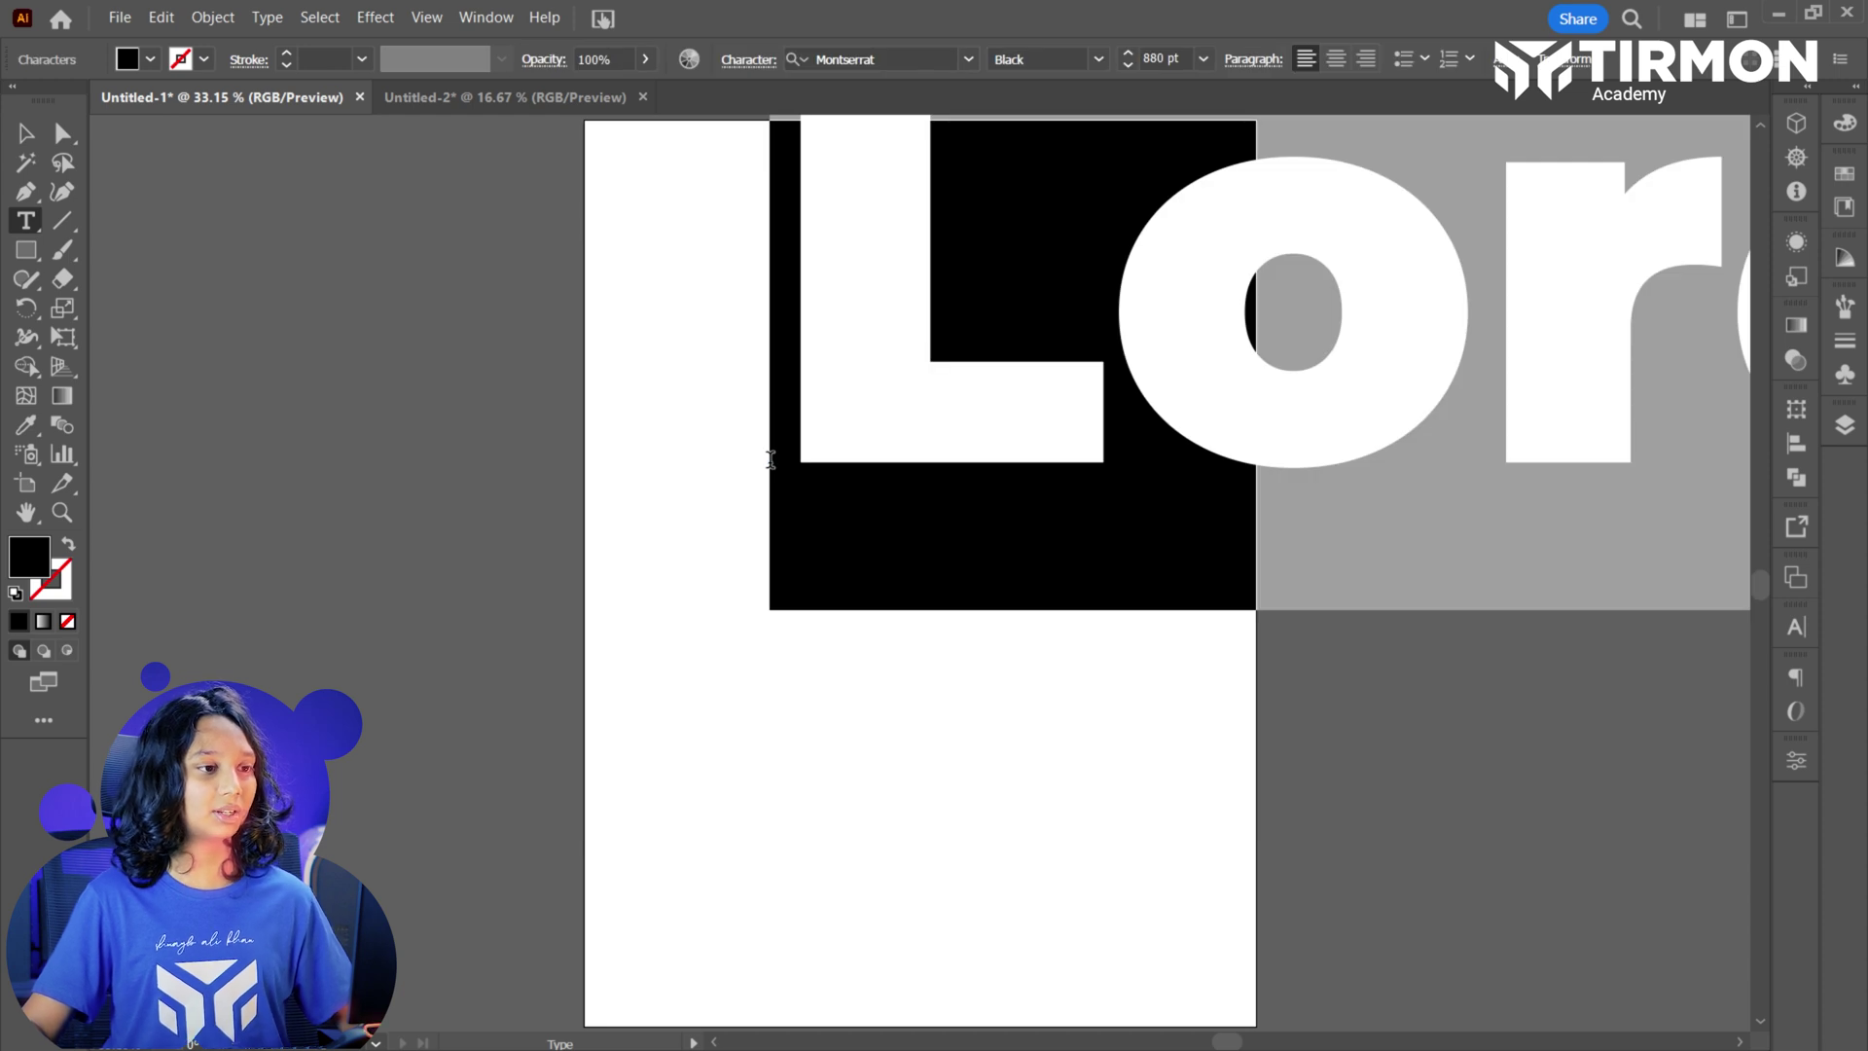
pyautogui.write('S')
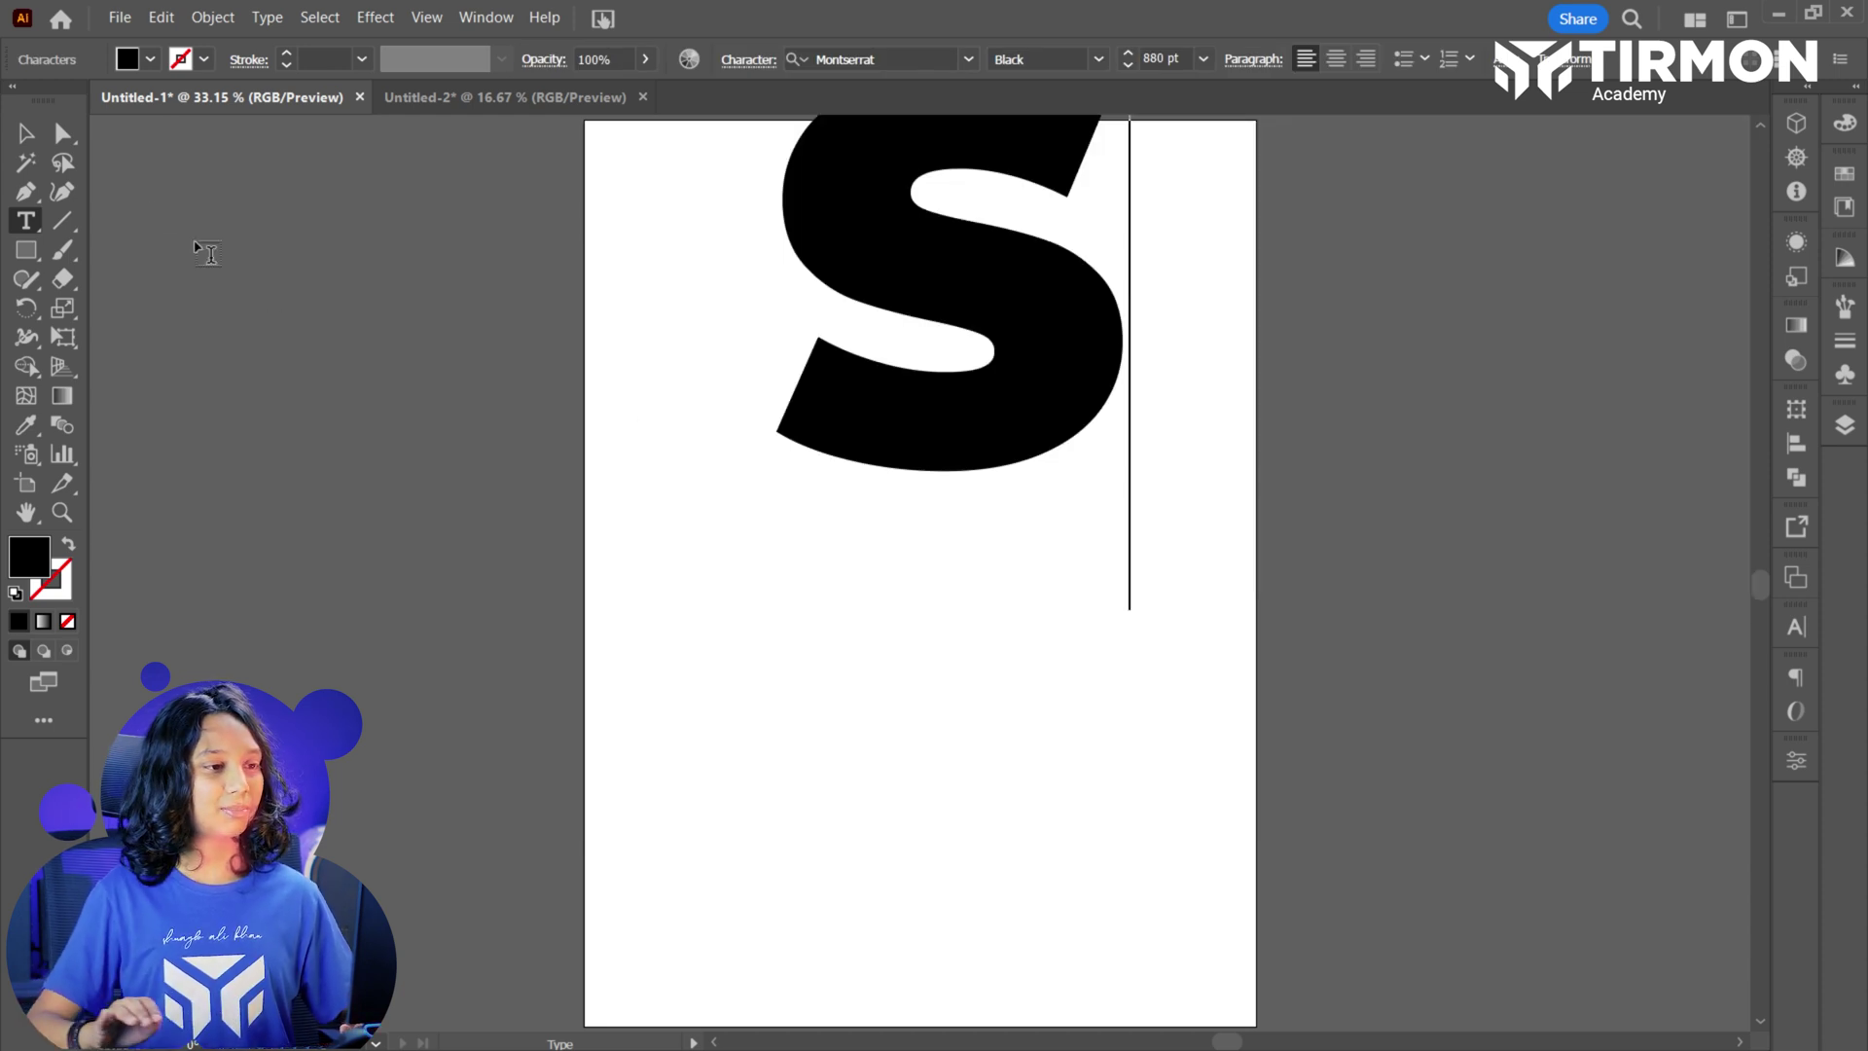
pyautogui.click(25, 133)
pyautogui.moveTo(1020, 297); pyautogui.dragTo(1003, 606)
# Replace the letter with a lowercase s, then restore the capital S.
pyautogui.press('t')
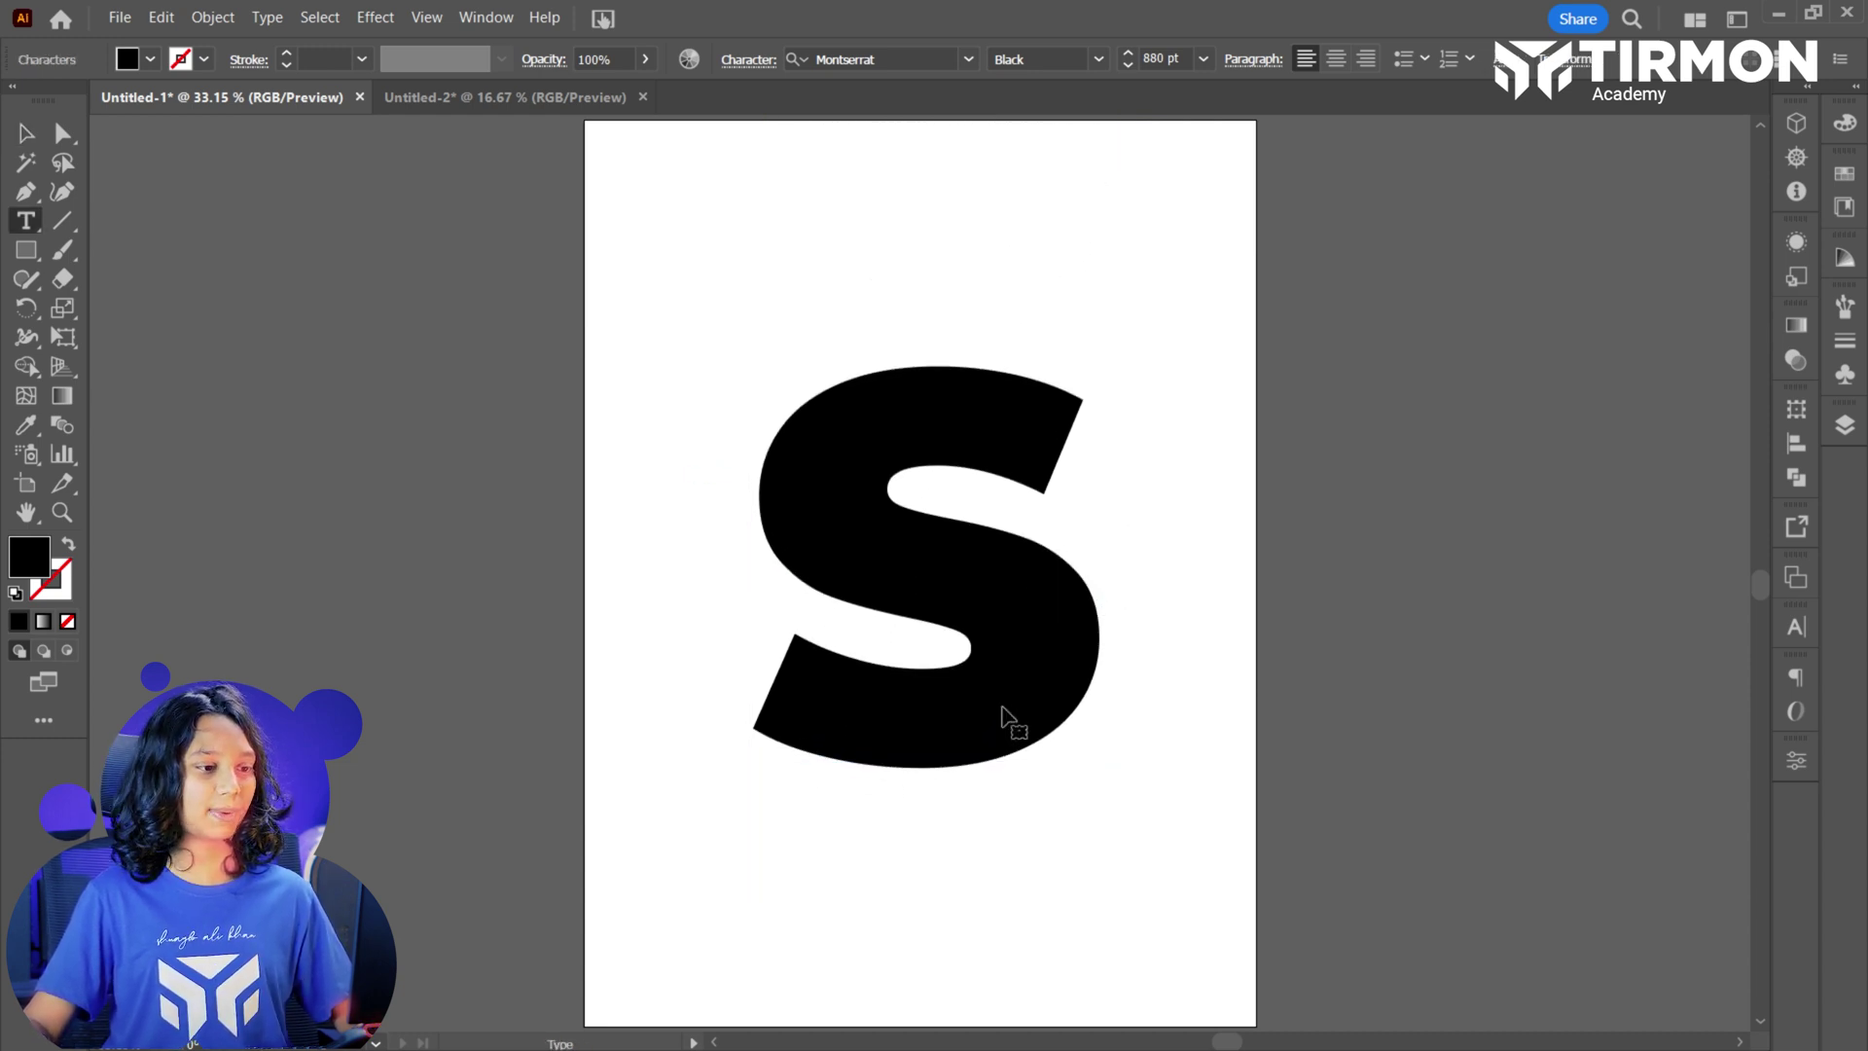
pyautogui.moveTo(814, 655); pyautogui.dragTo(1025, 646)
pyautogui.click(1029, 646)
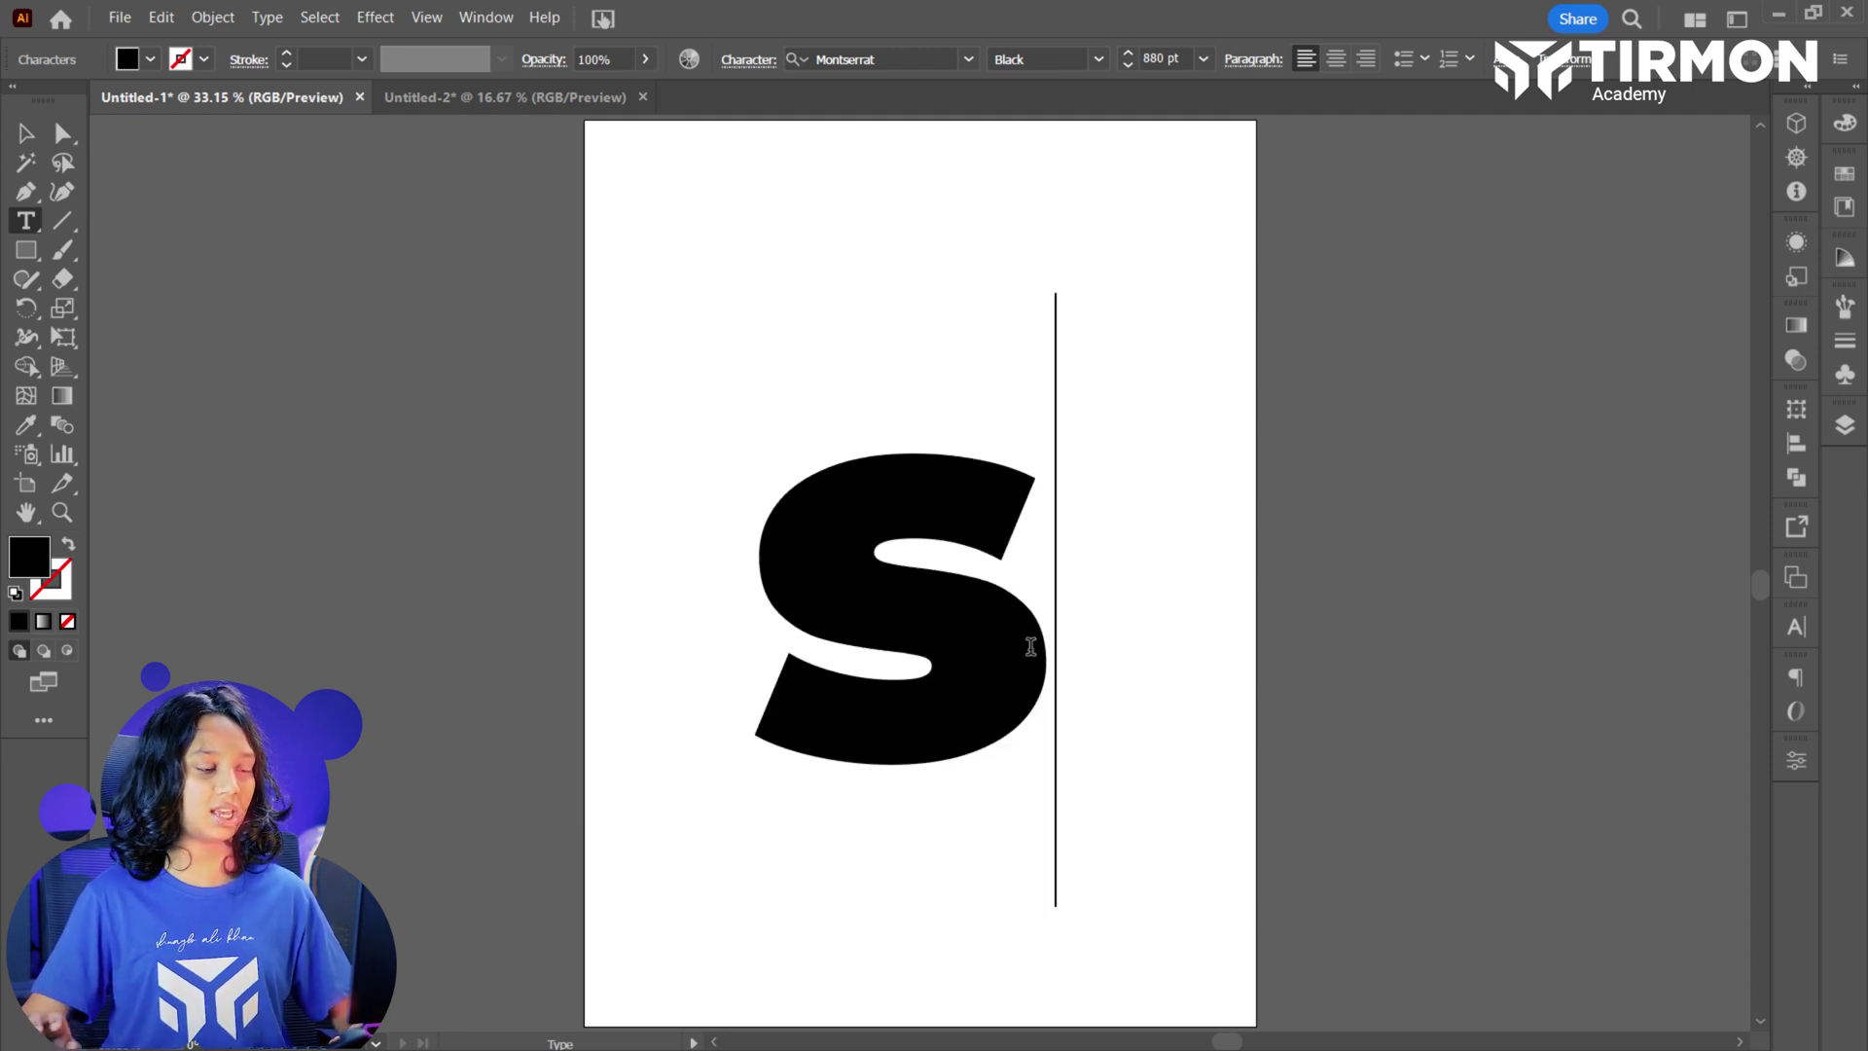
pyautogui.write('S')
pyautogui.press('BackSpace')
pyautogui.press('BackSpace')
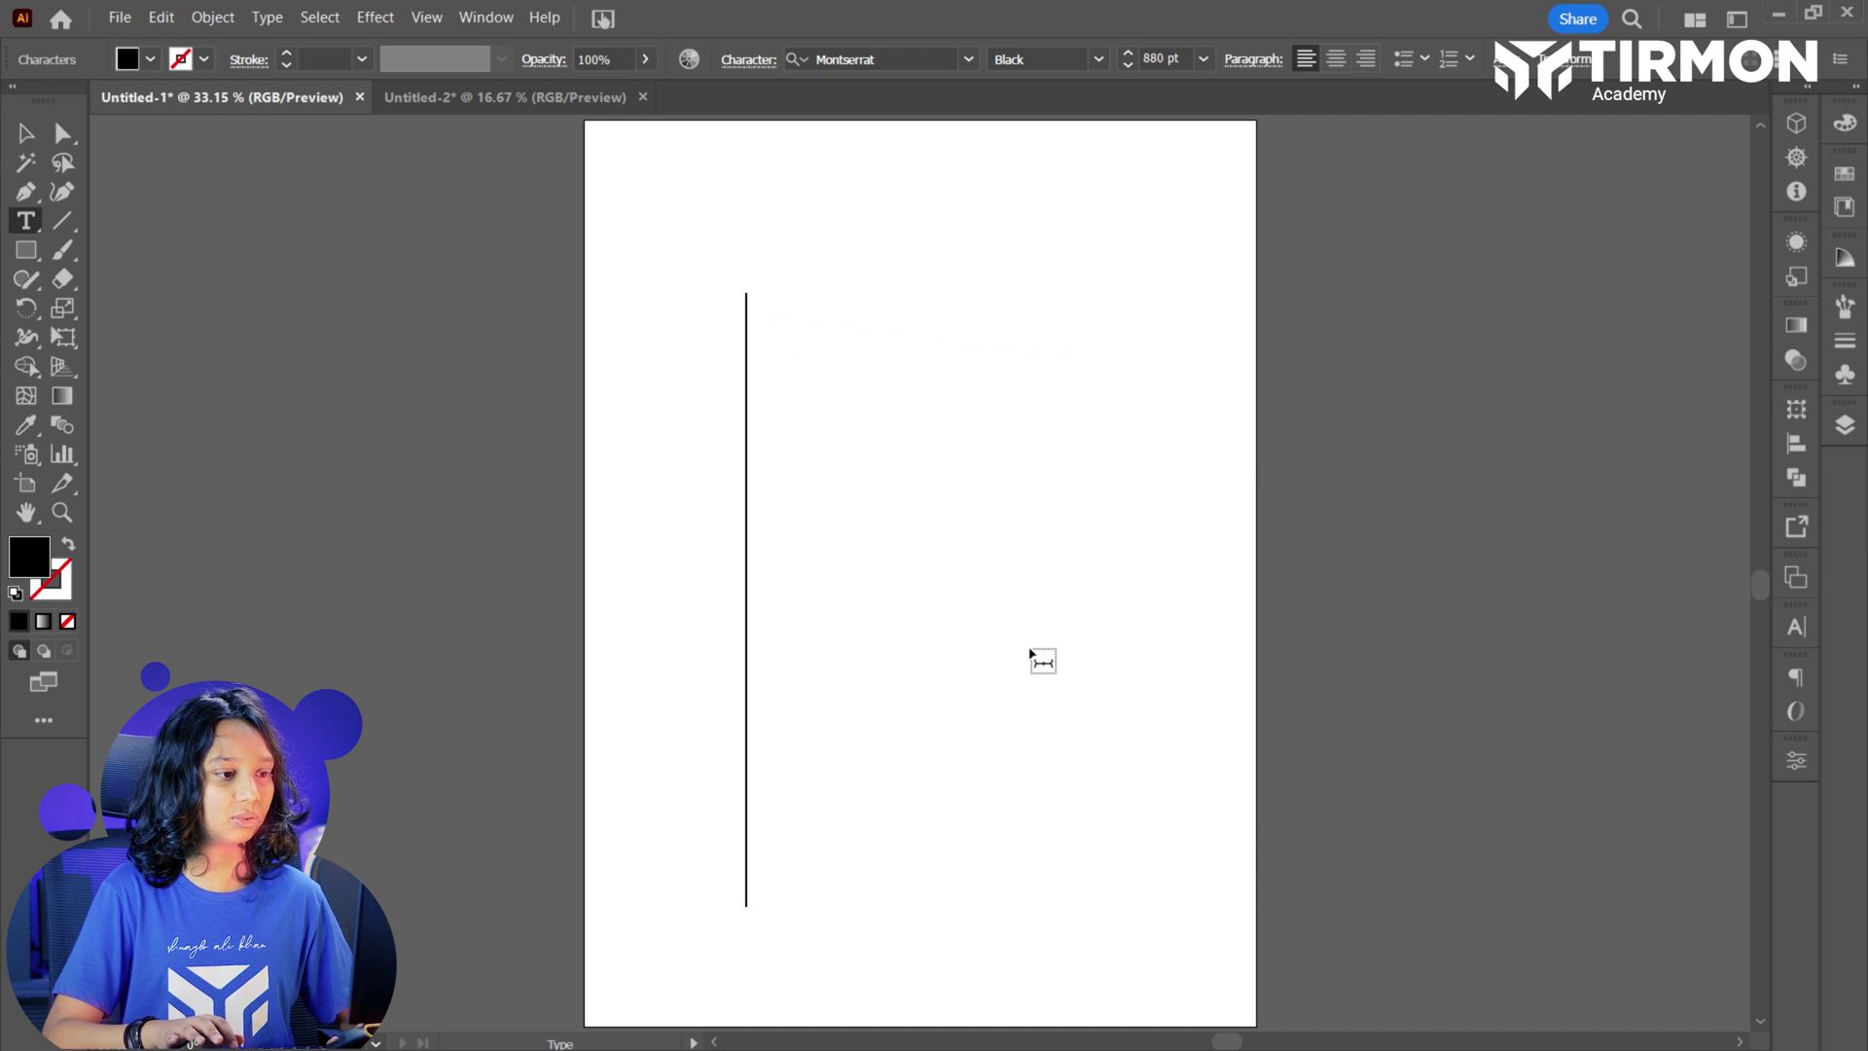
pyautogui.write('S')
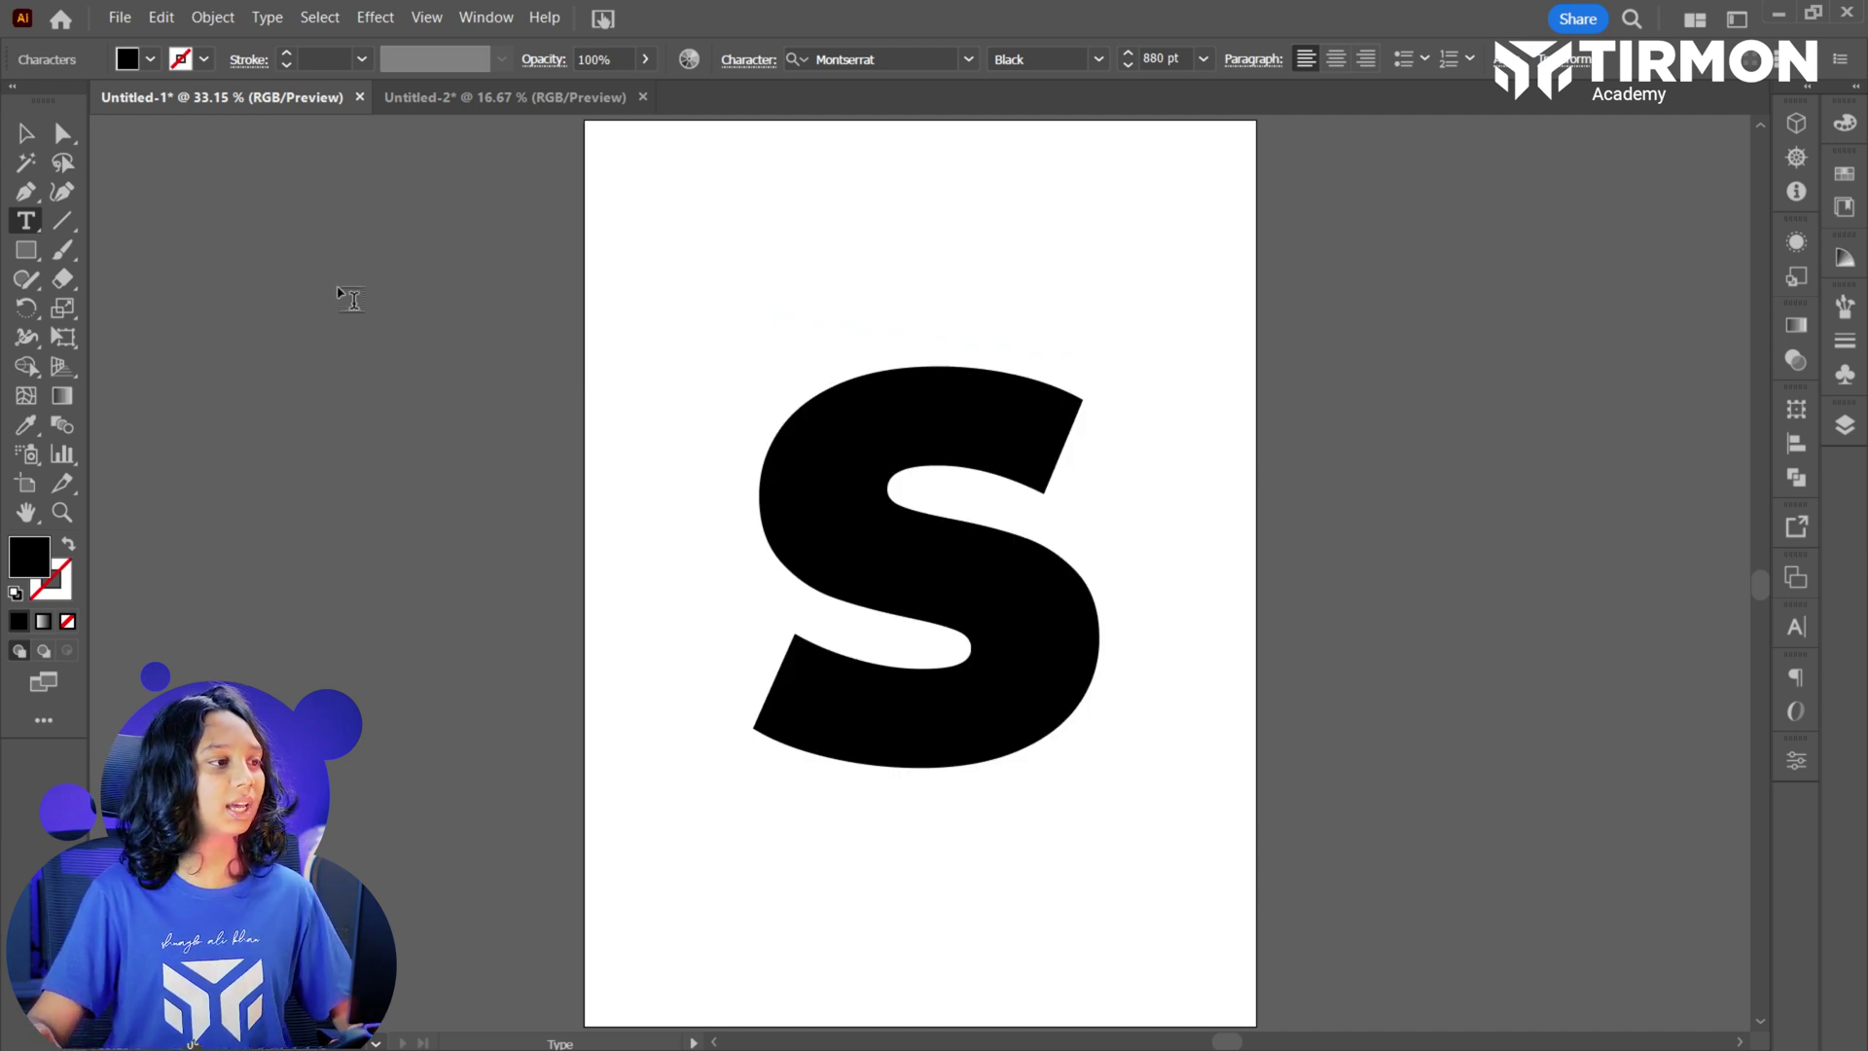
# Move the S slightly up on the artboard and convert it to outlines.
pyautogui.click(27, 133)
pyautogui.moveTo(934, 590); pyautogui.dragTo(919, 562)
pyautogui.rightClick(929, 568)
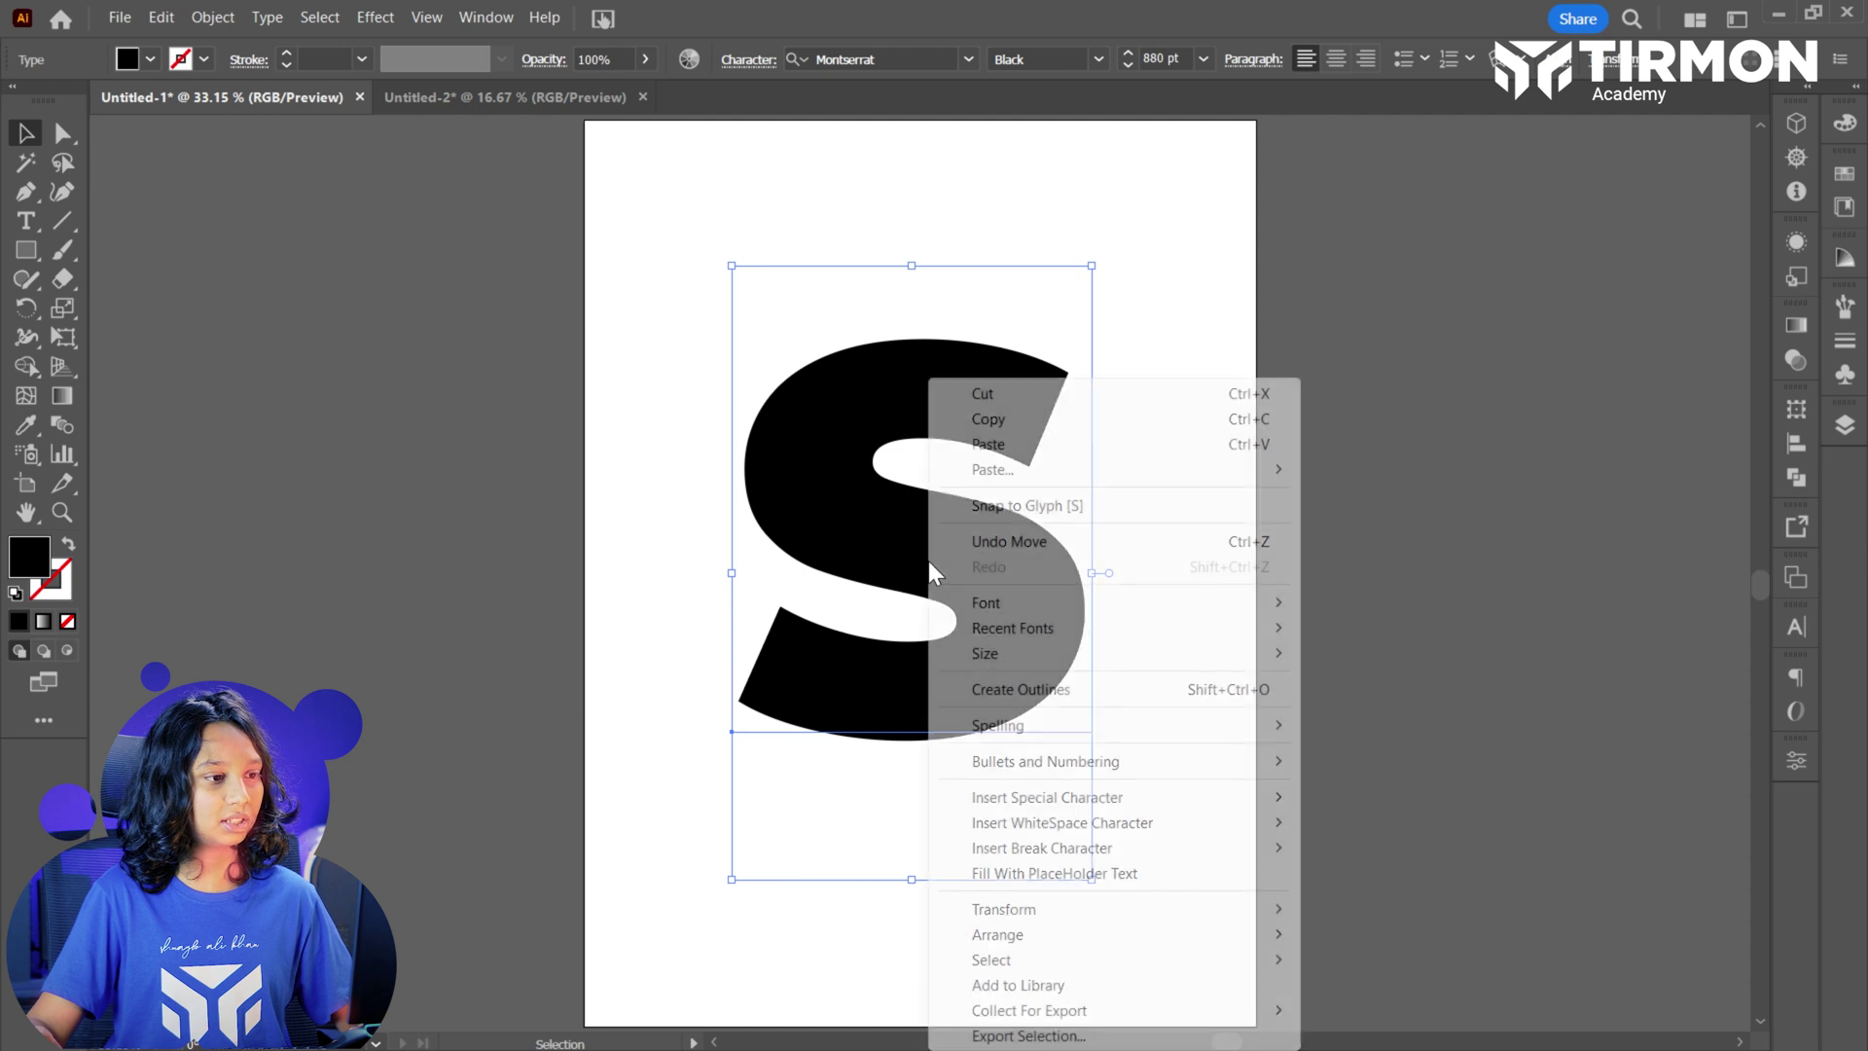
pyautogui.click(981, 689)
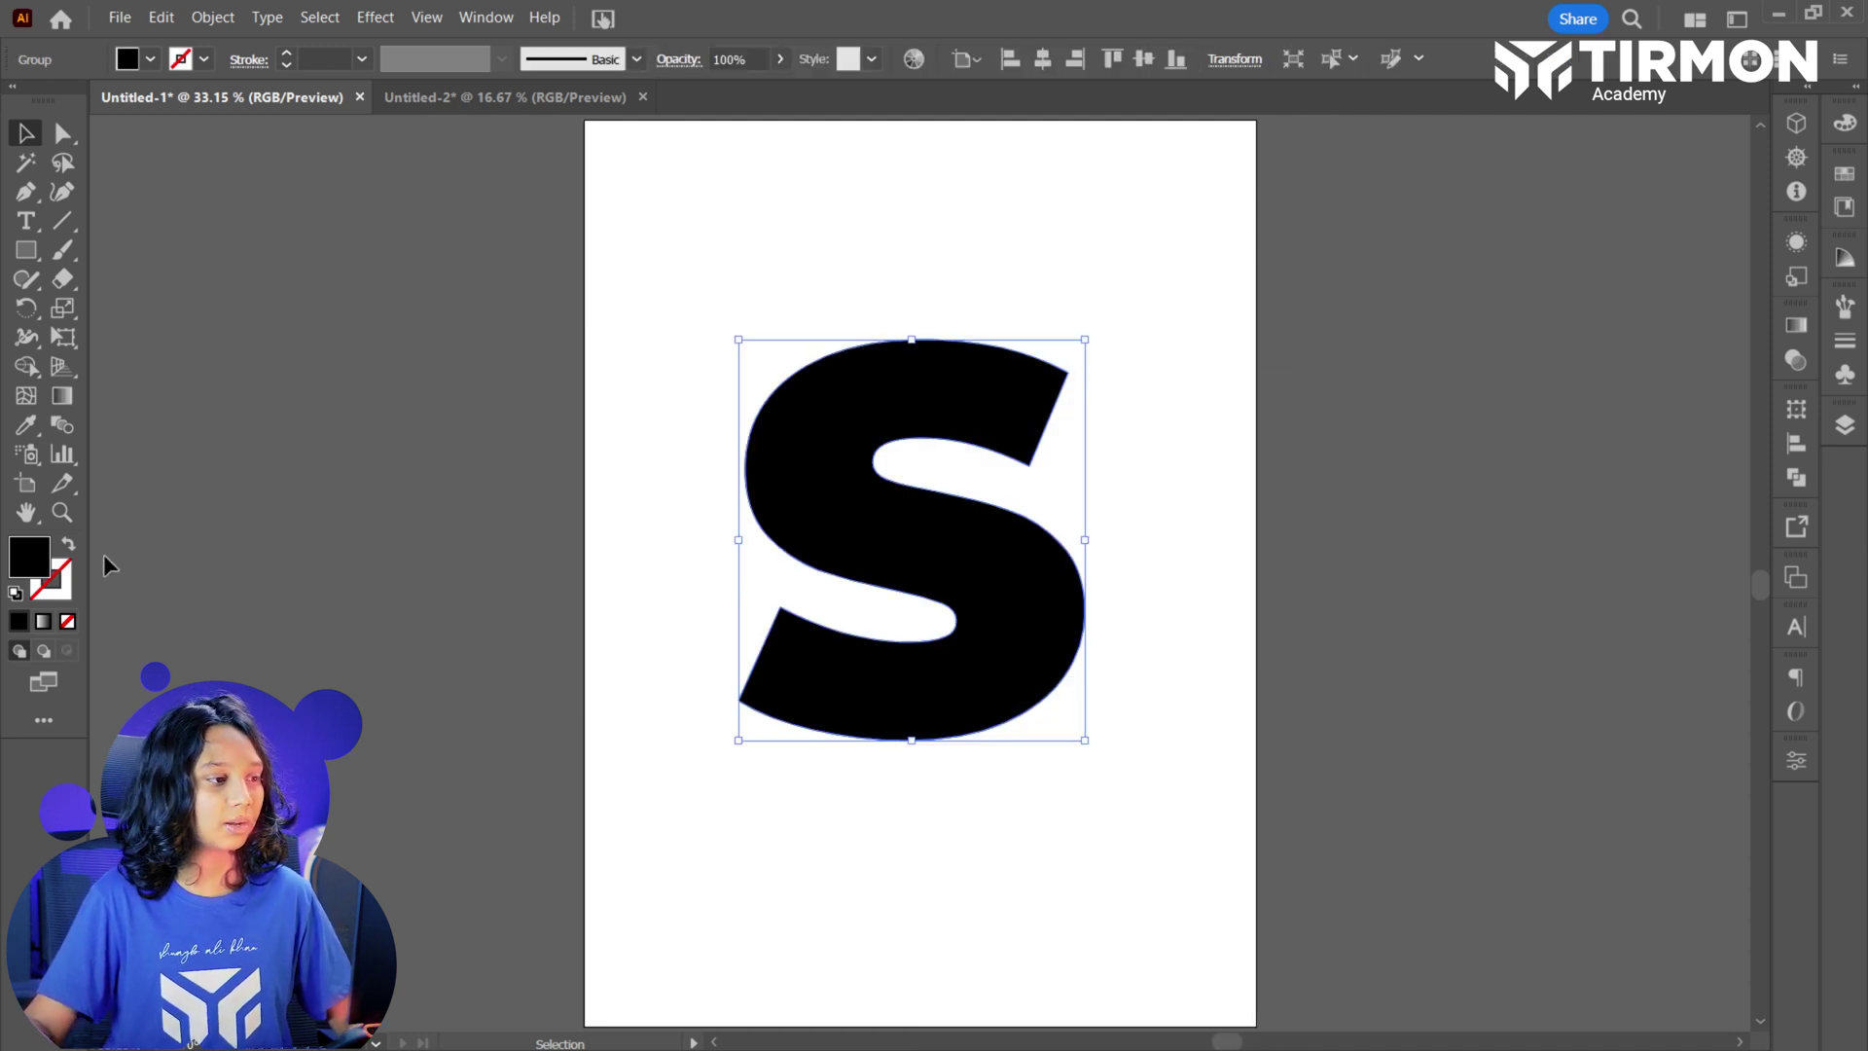
# Swap the S's fill and stroke to leave a black outline without fill, and set its stroke weight to 0.5 pt.
pyautogui.click(70, 545)
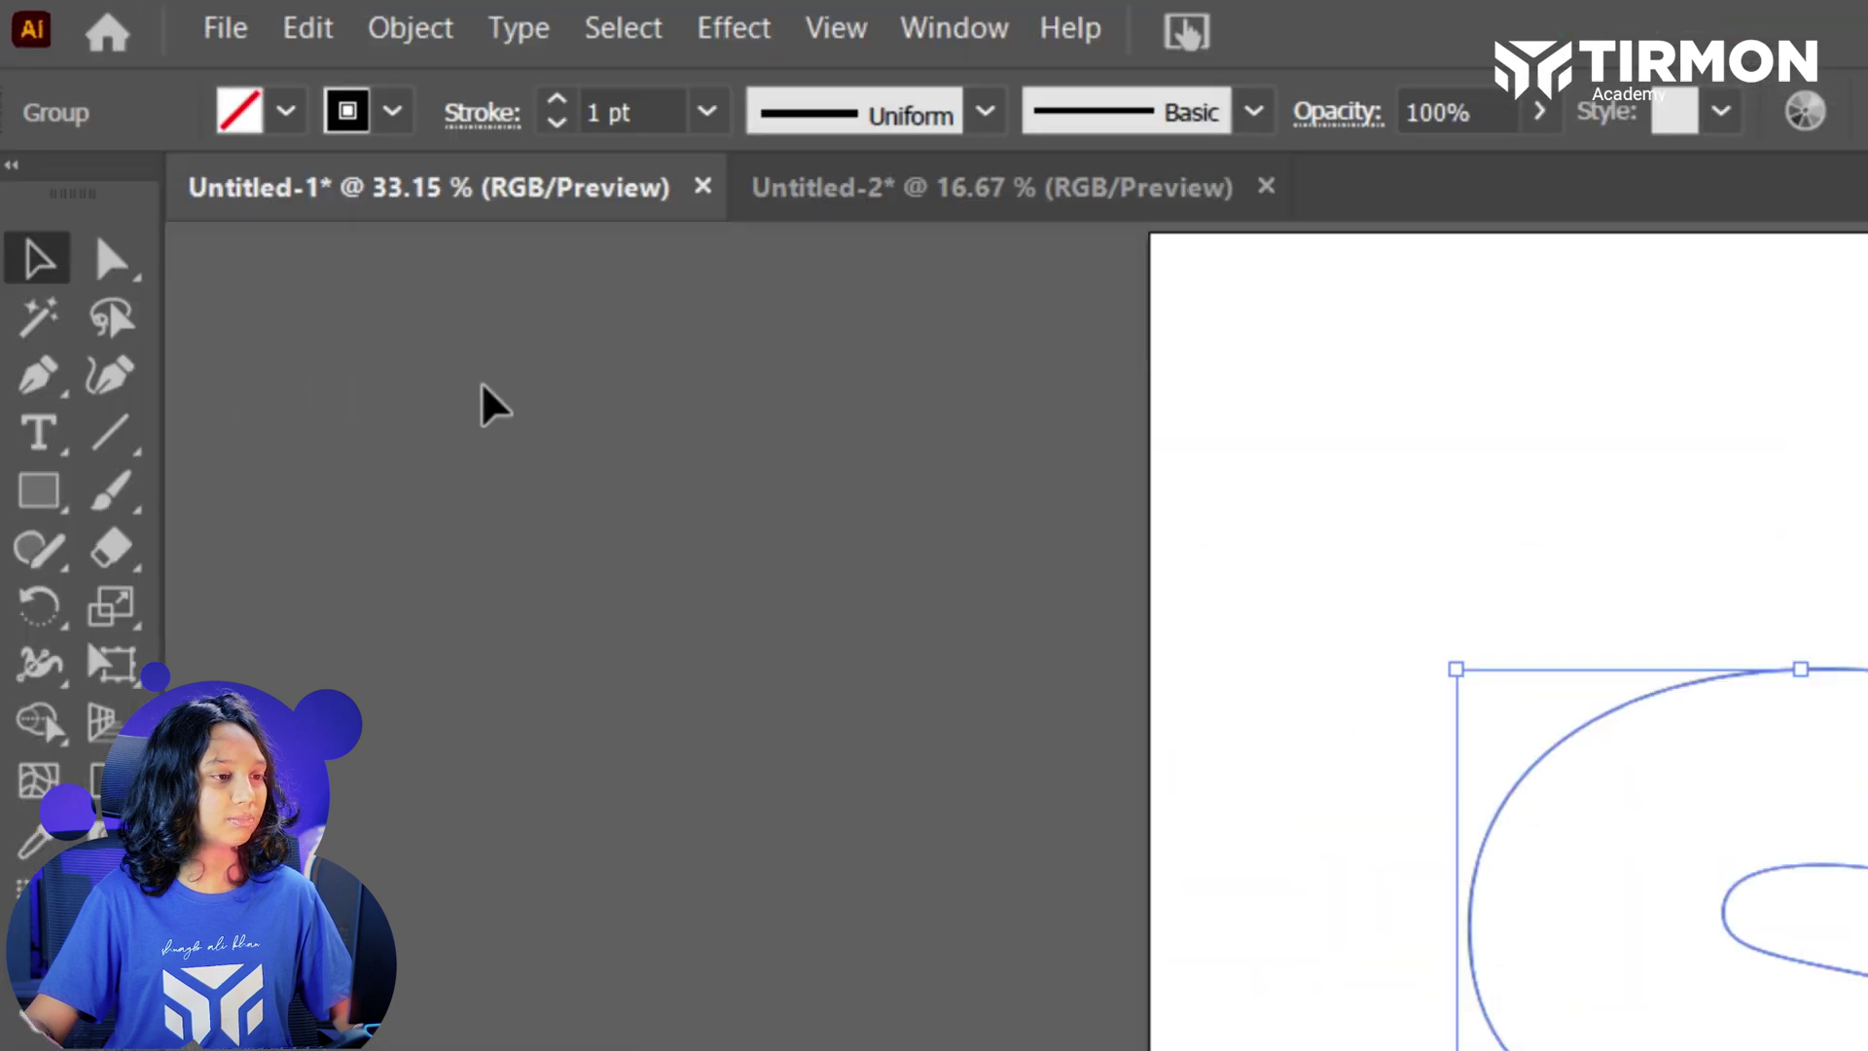
pyautogui.click(562, 123)
pyautogui.click(562, 123)
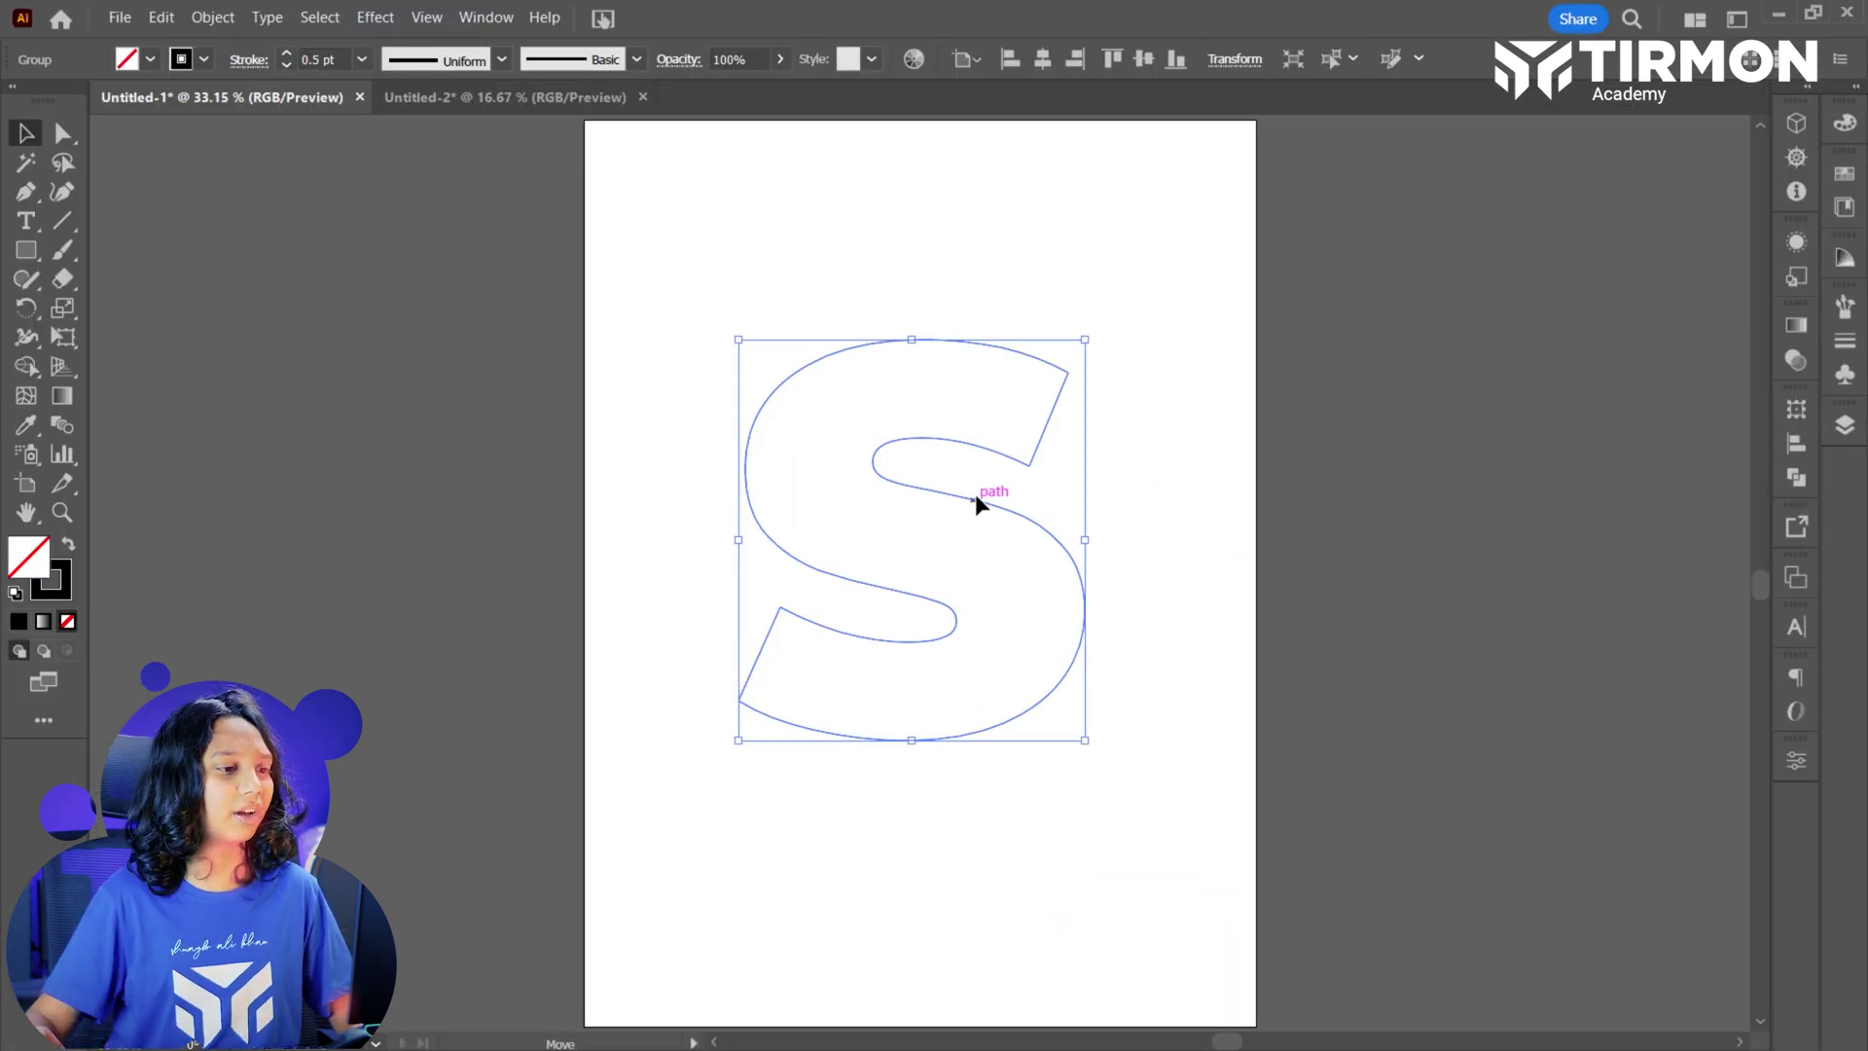
# Center the S outline horizontally and vertically on the artboard.
pyautogui.click(1044, 56)
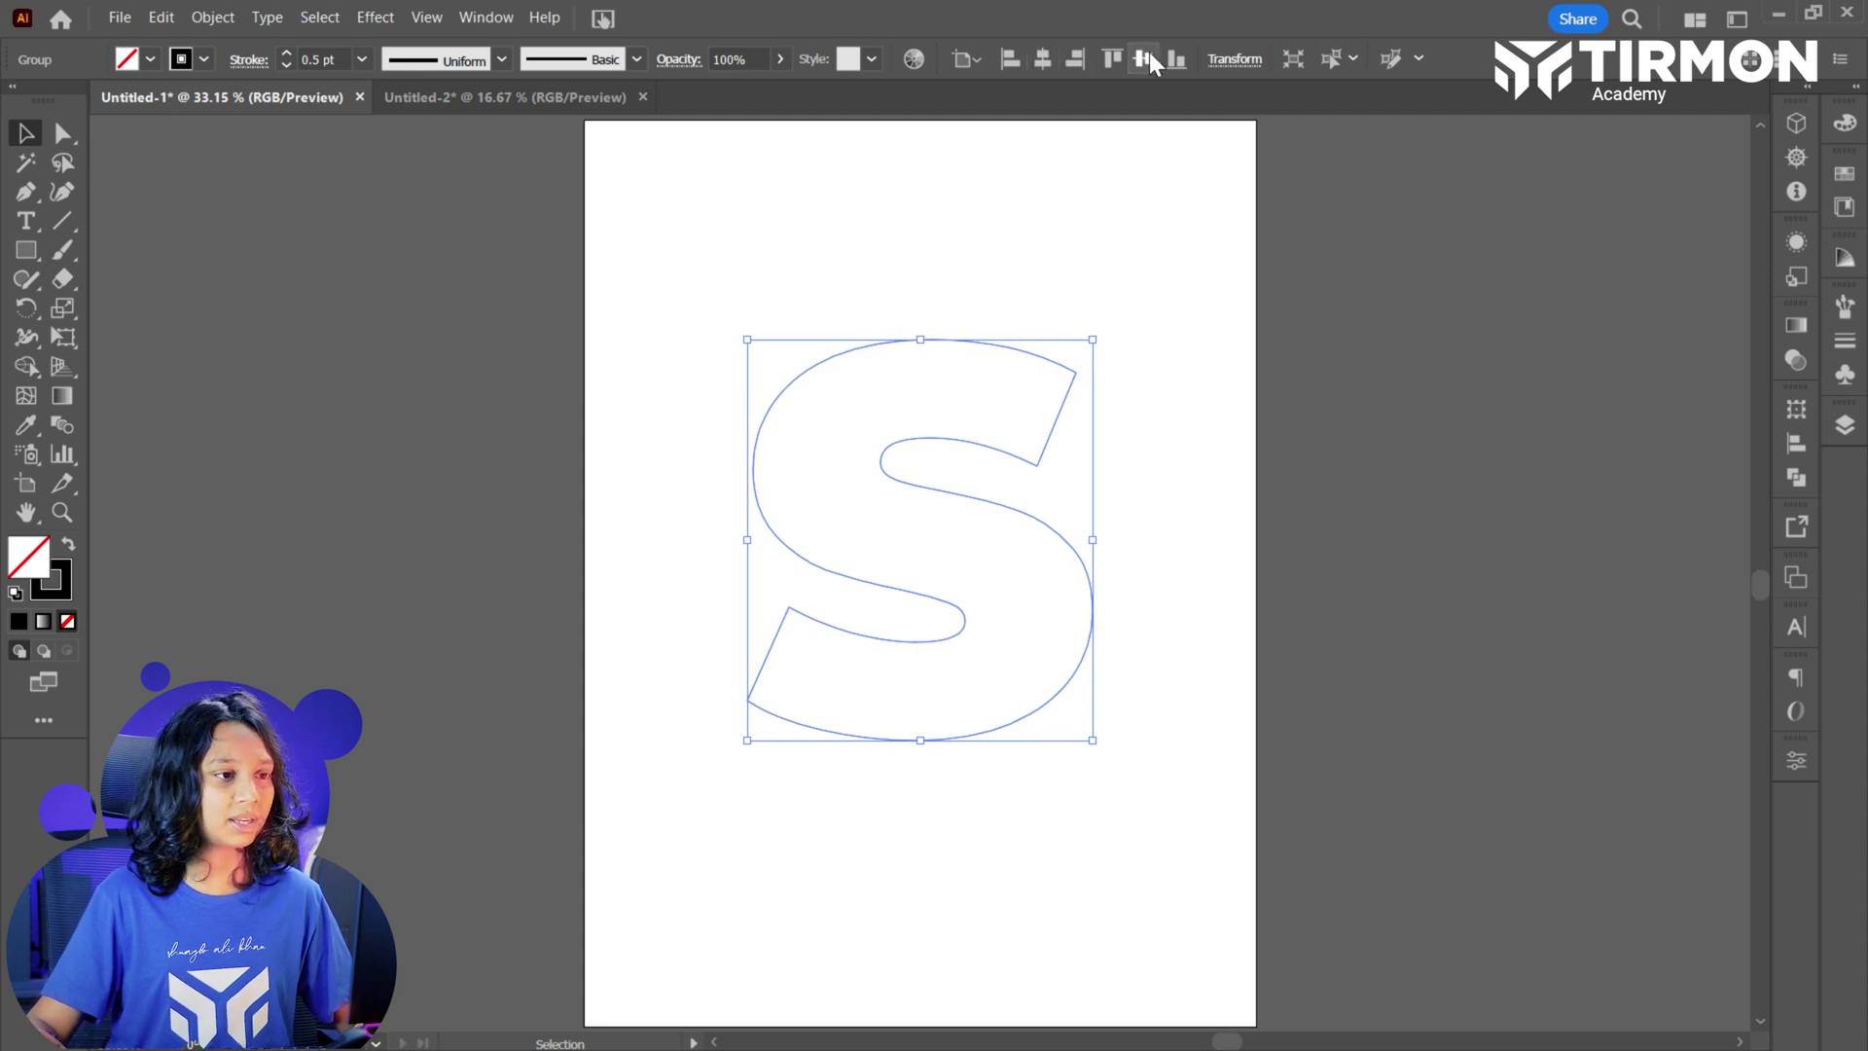
pyautogui.click(1147, 58)
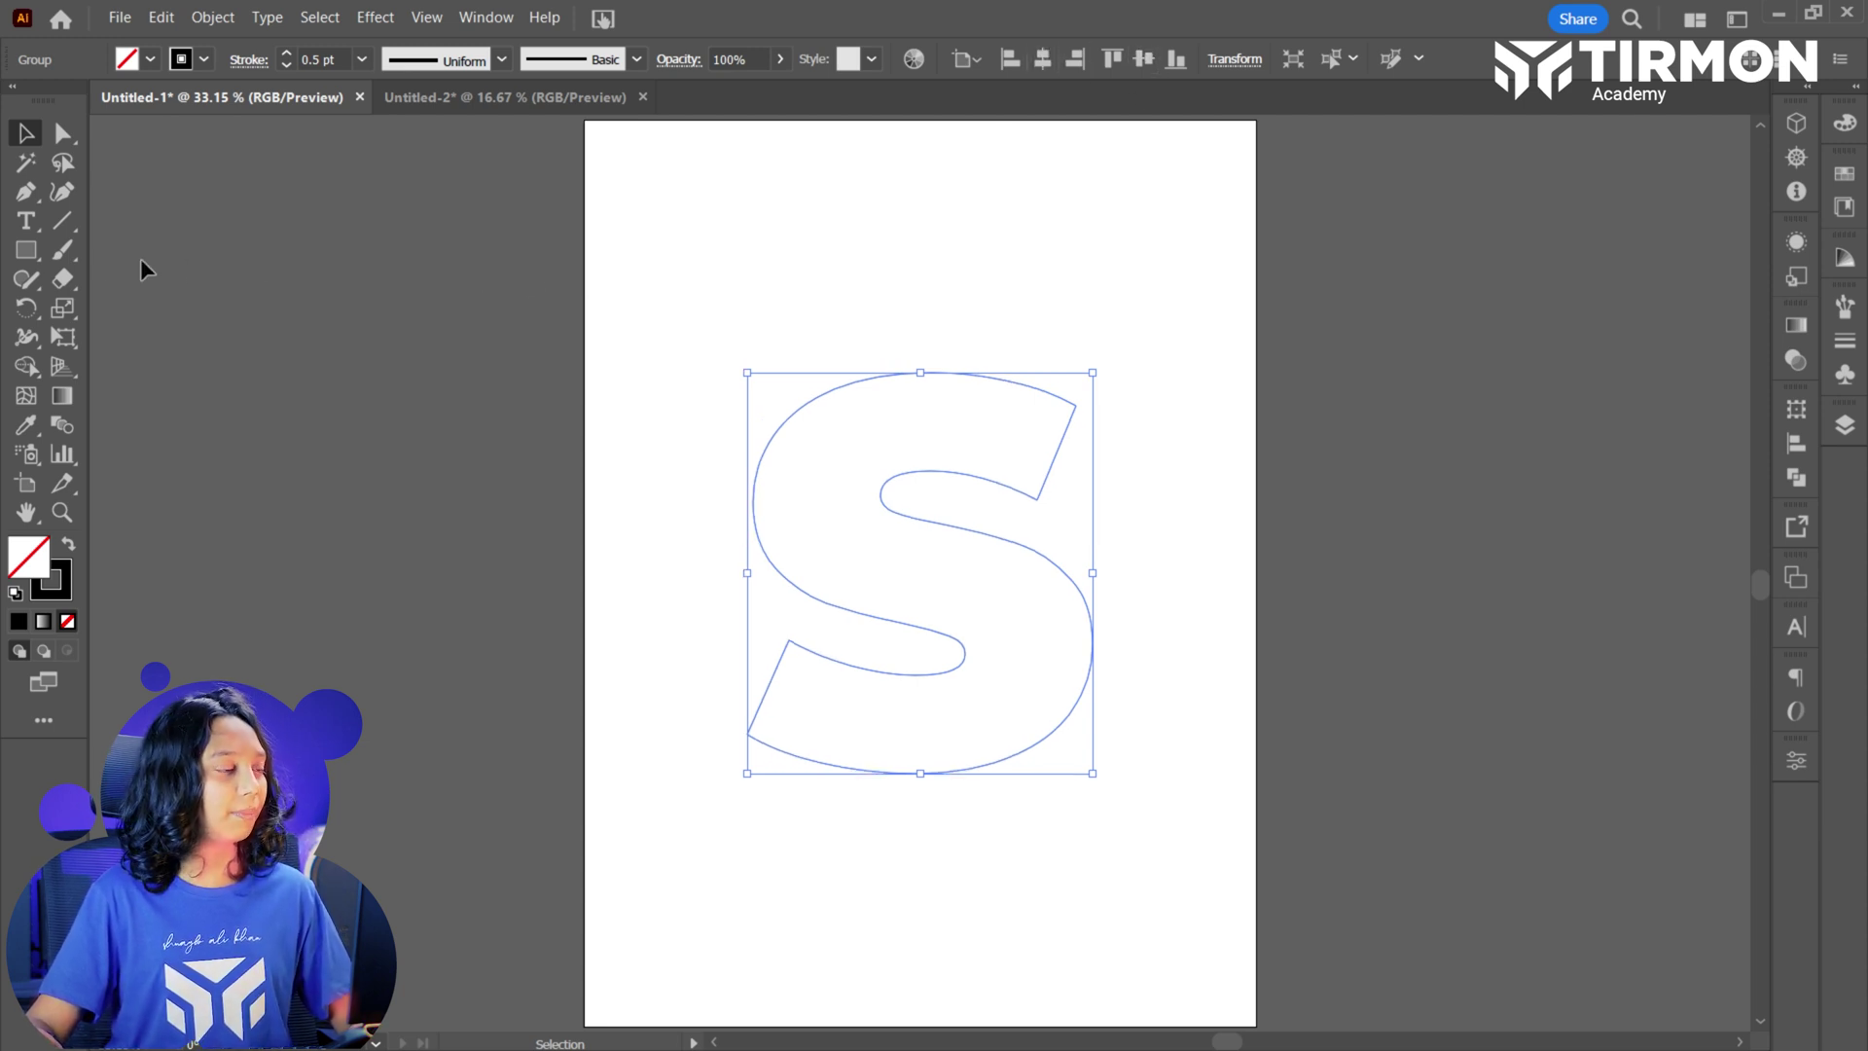
# Draw a straight horizontal line near the artboard's upper edge, extending past both of its sides.
pyautogui.click(58, 224)
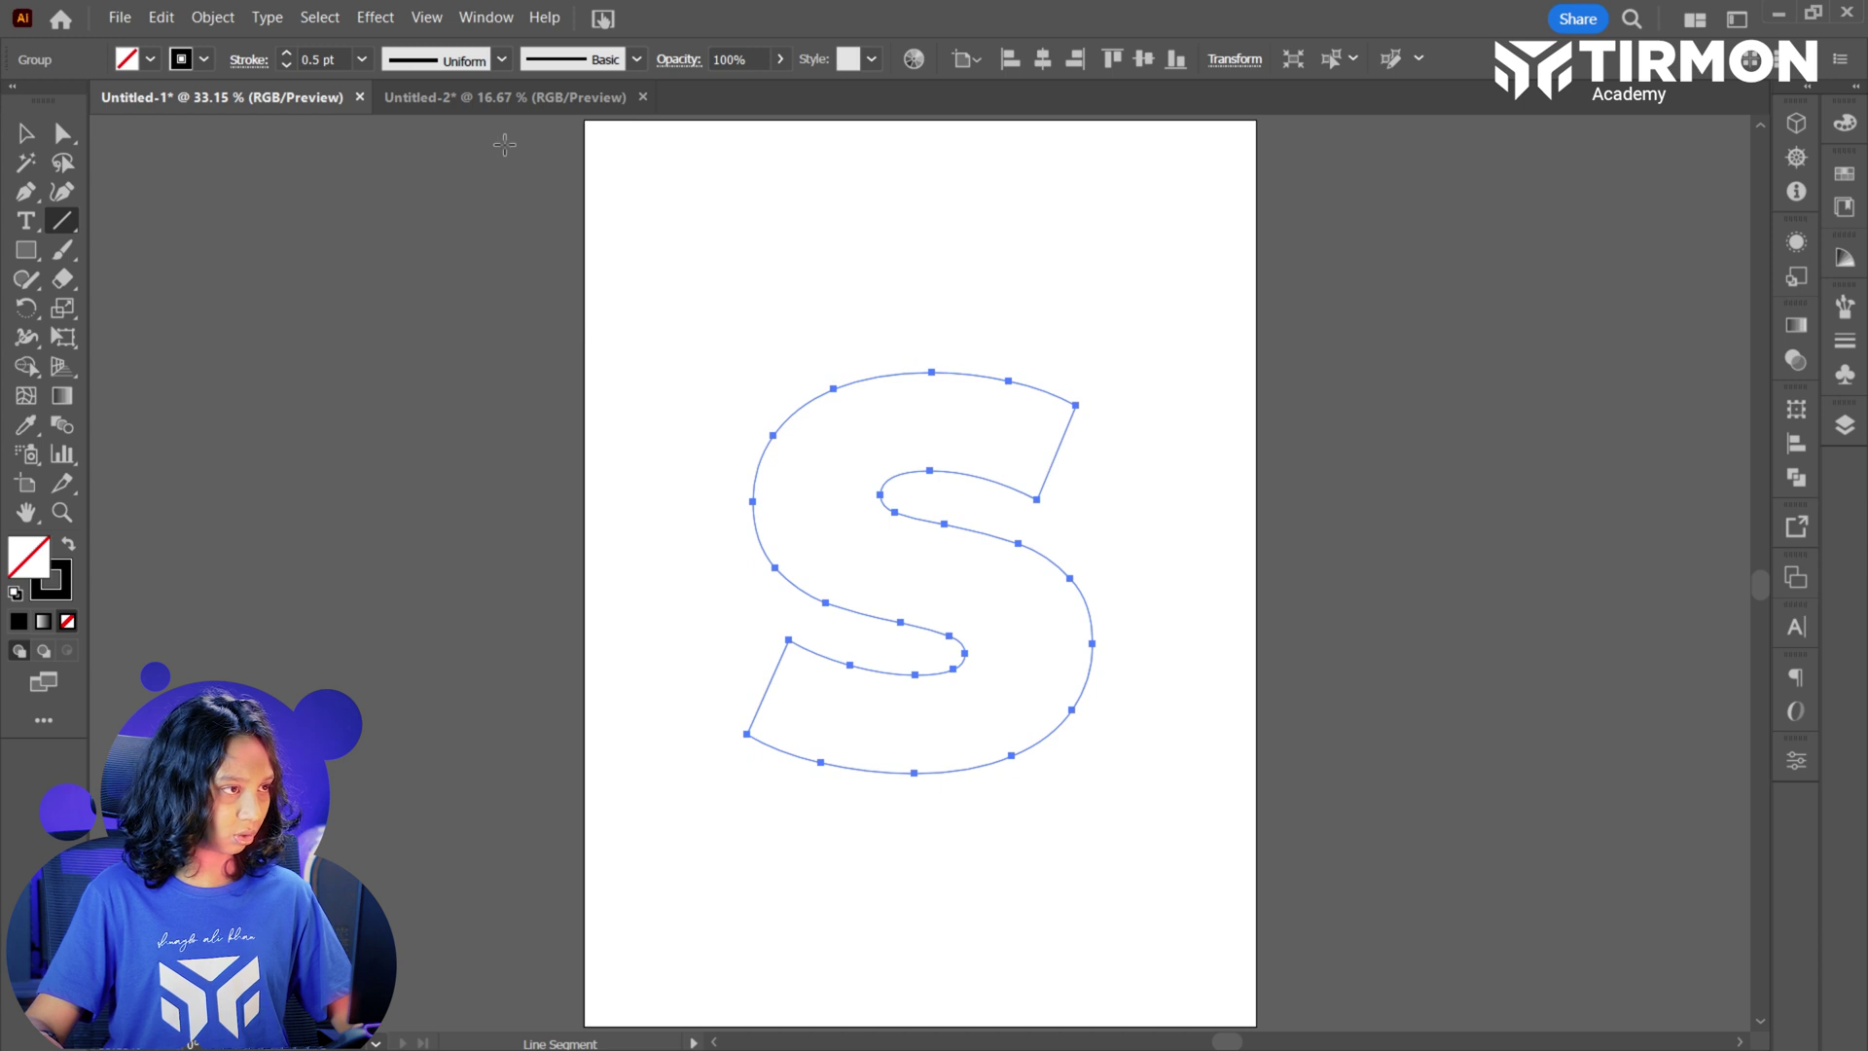
pyautogui.moveTo(537, 148); pyautogui.dragTo(1368, 149)
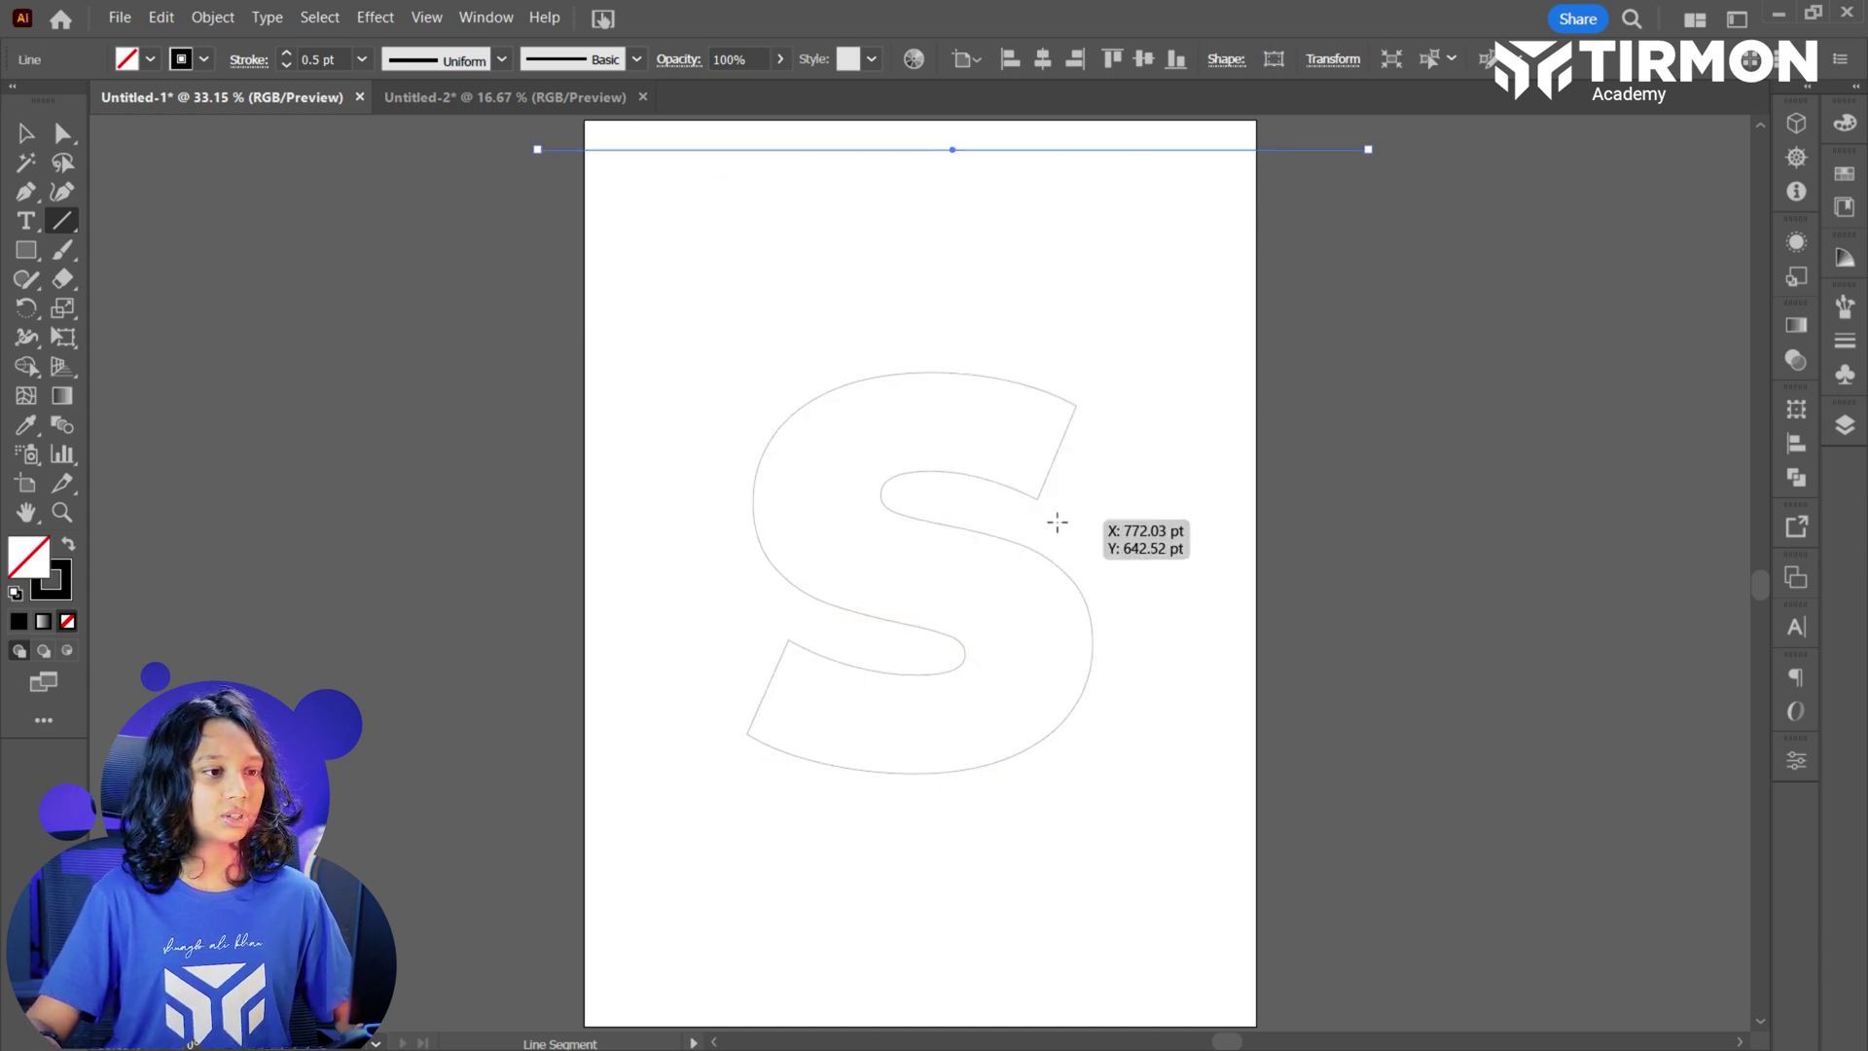
pyautogui.click(26, 134)
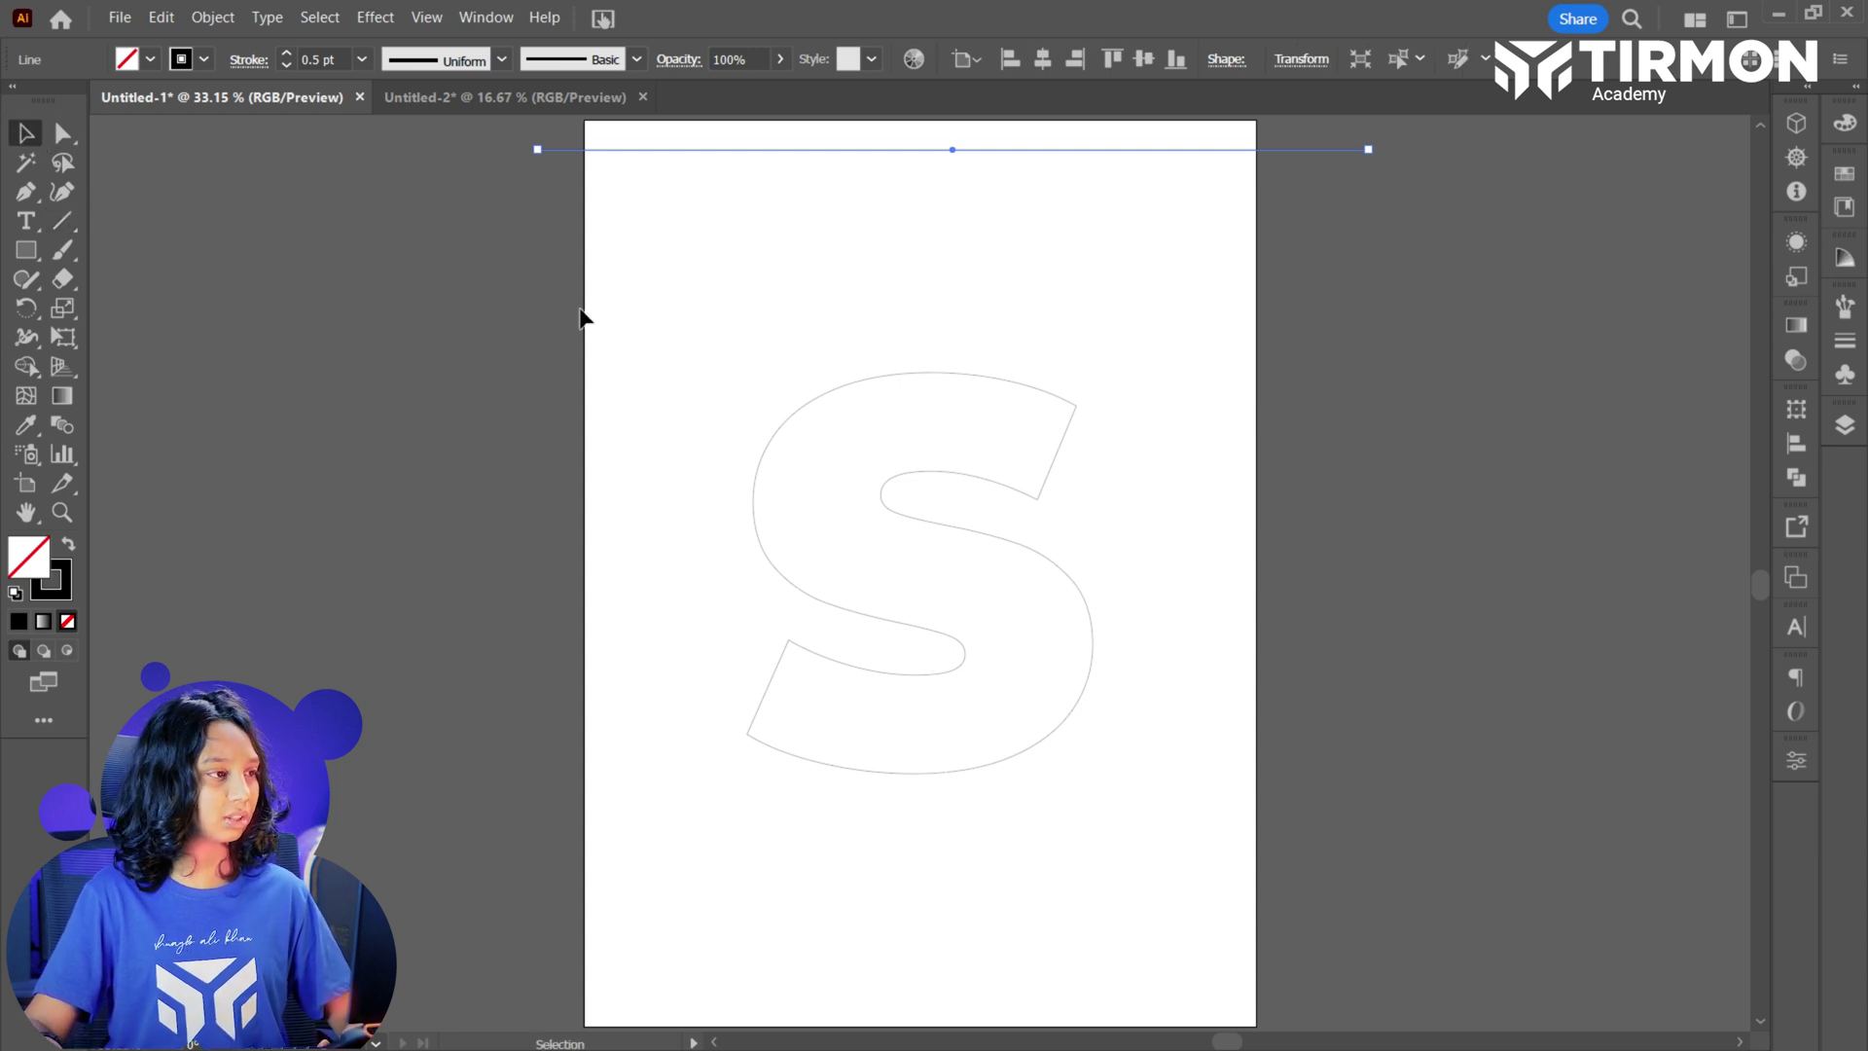
pyautogui.click(634, 184)
pyautogui.click(672, 152)
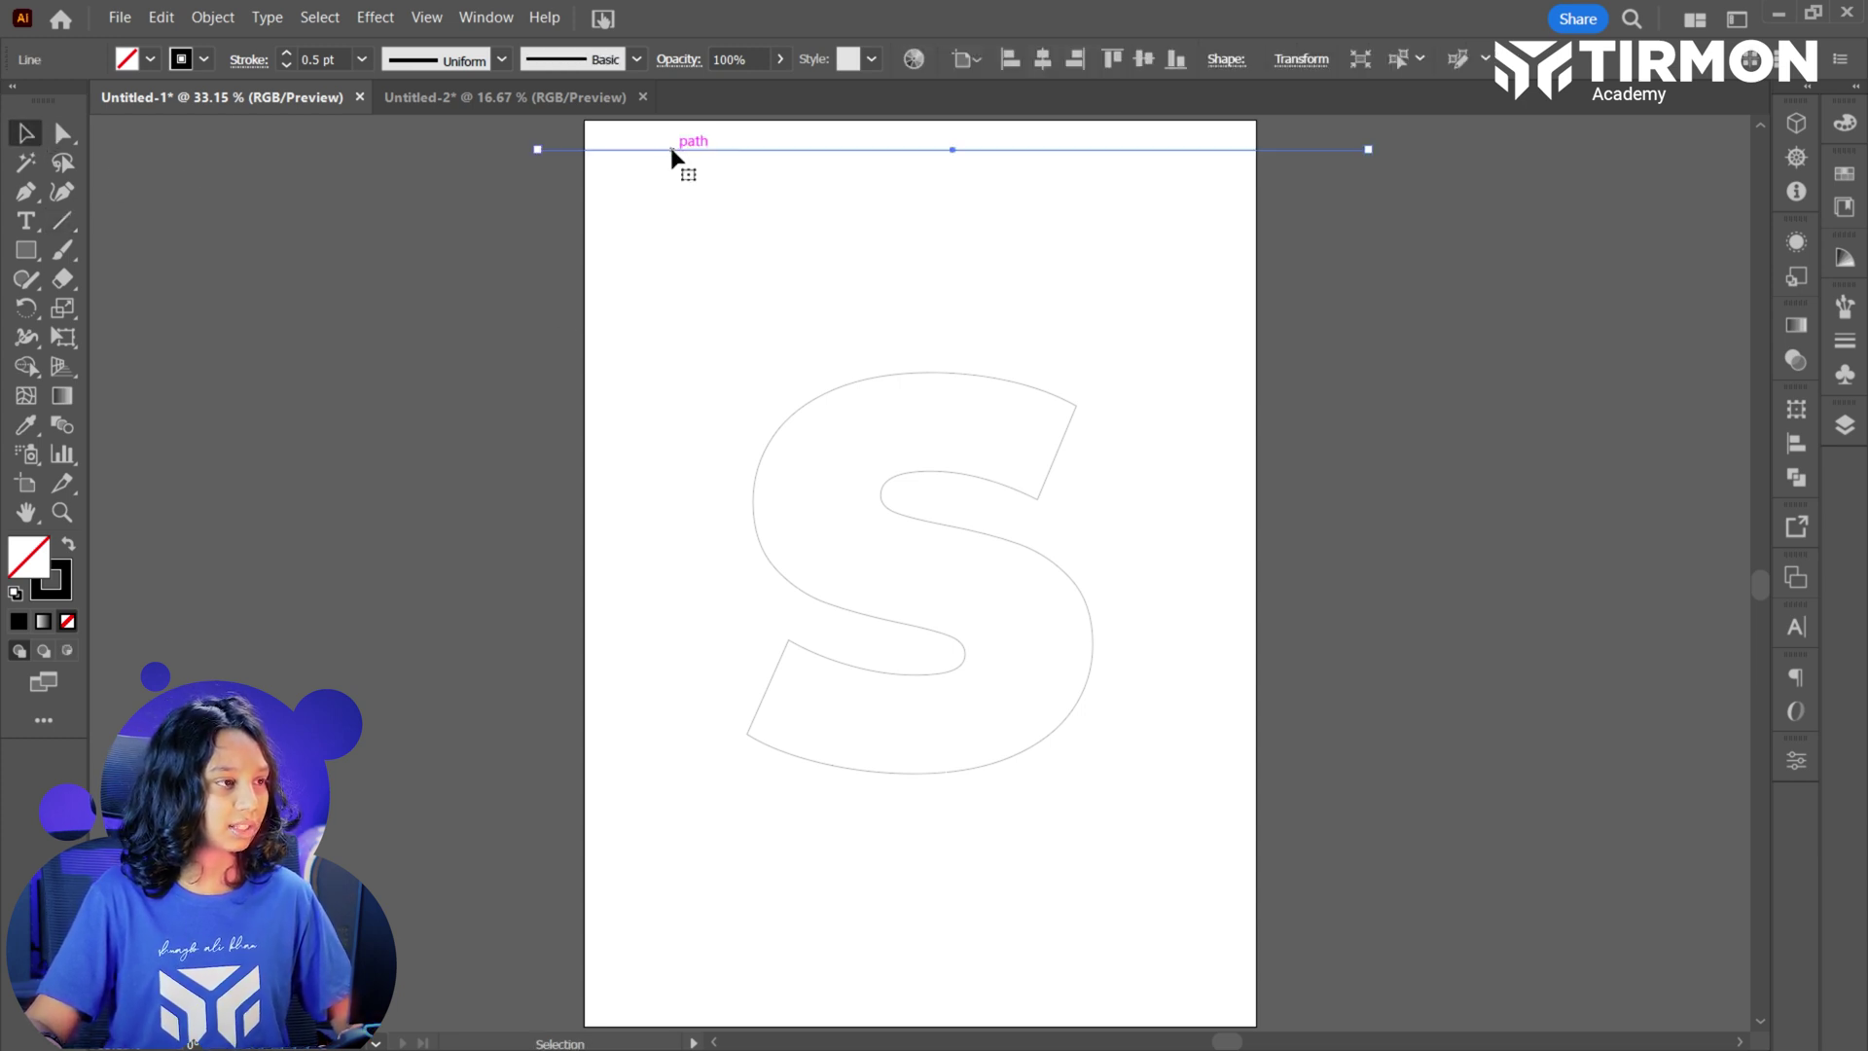
# Set the S outline's stroke weight to 0.75 pt.
pyautogui.click(755, 508)
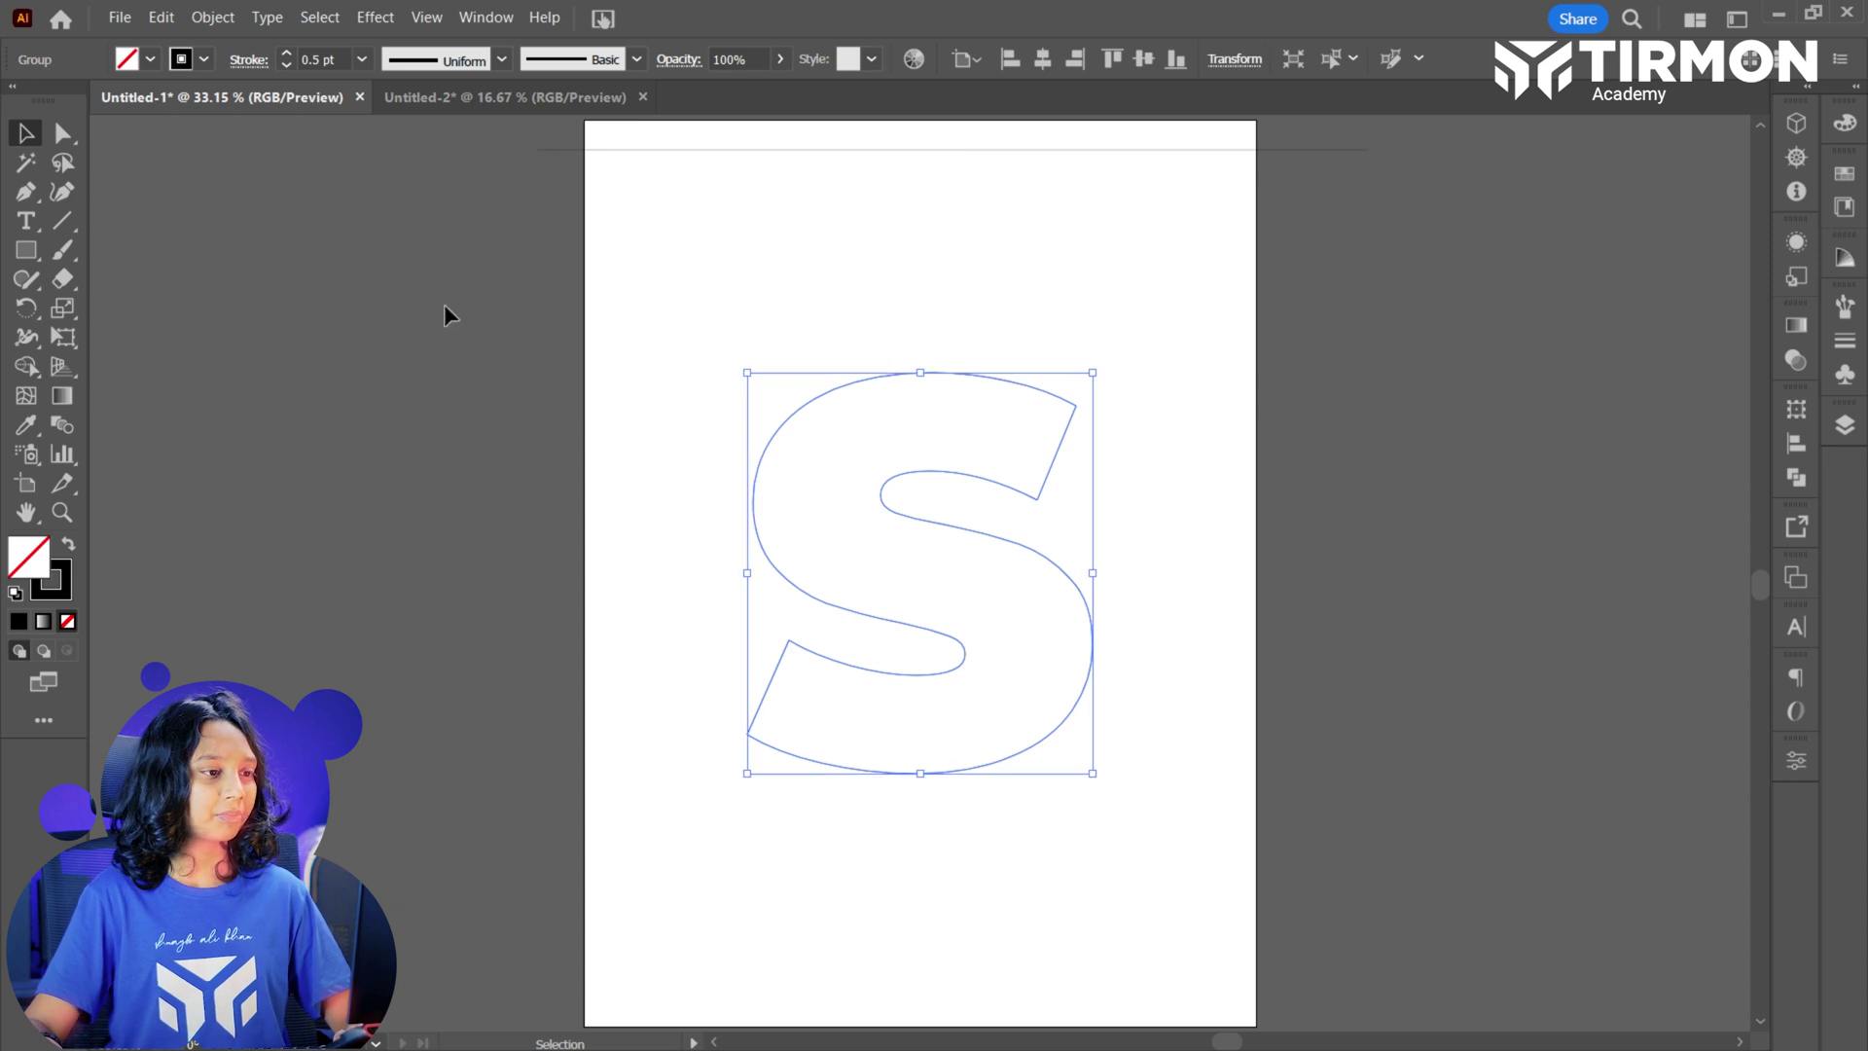
pyautogui.click(428, 434)
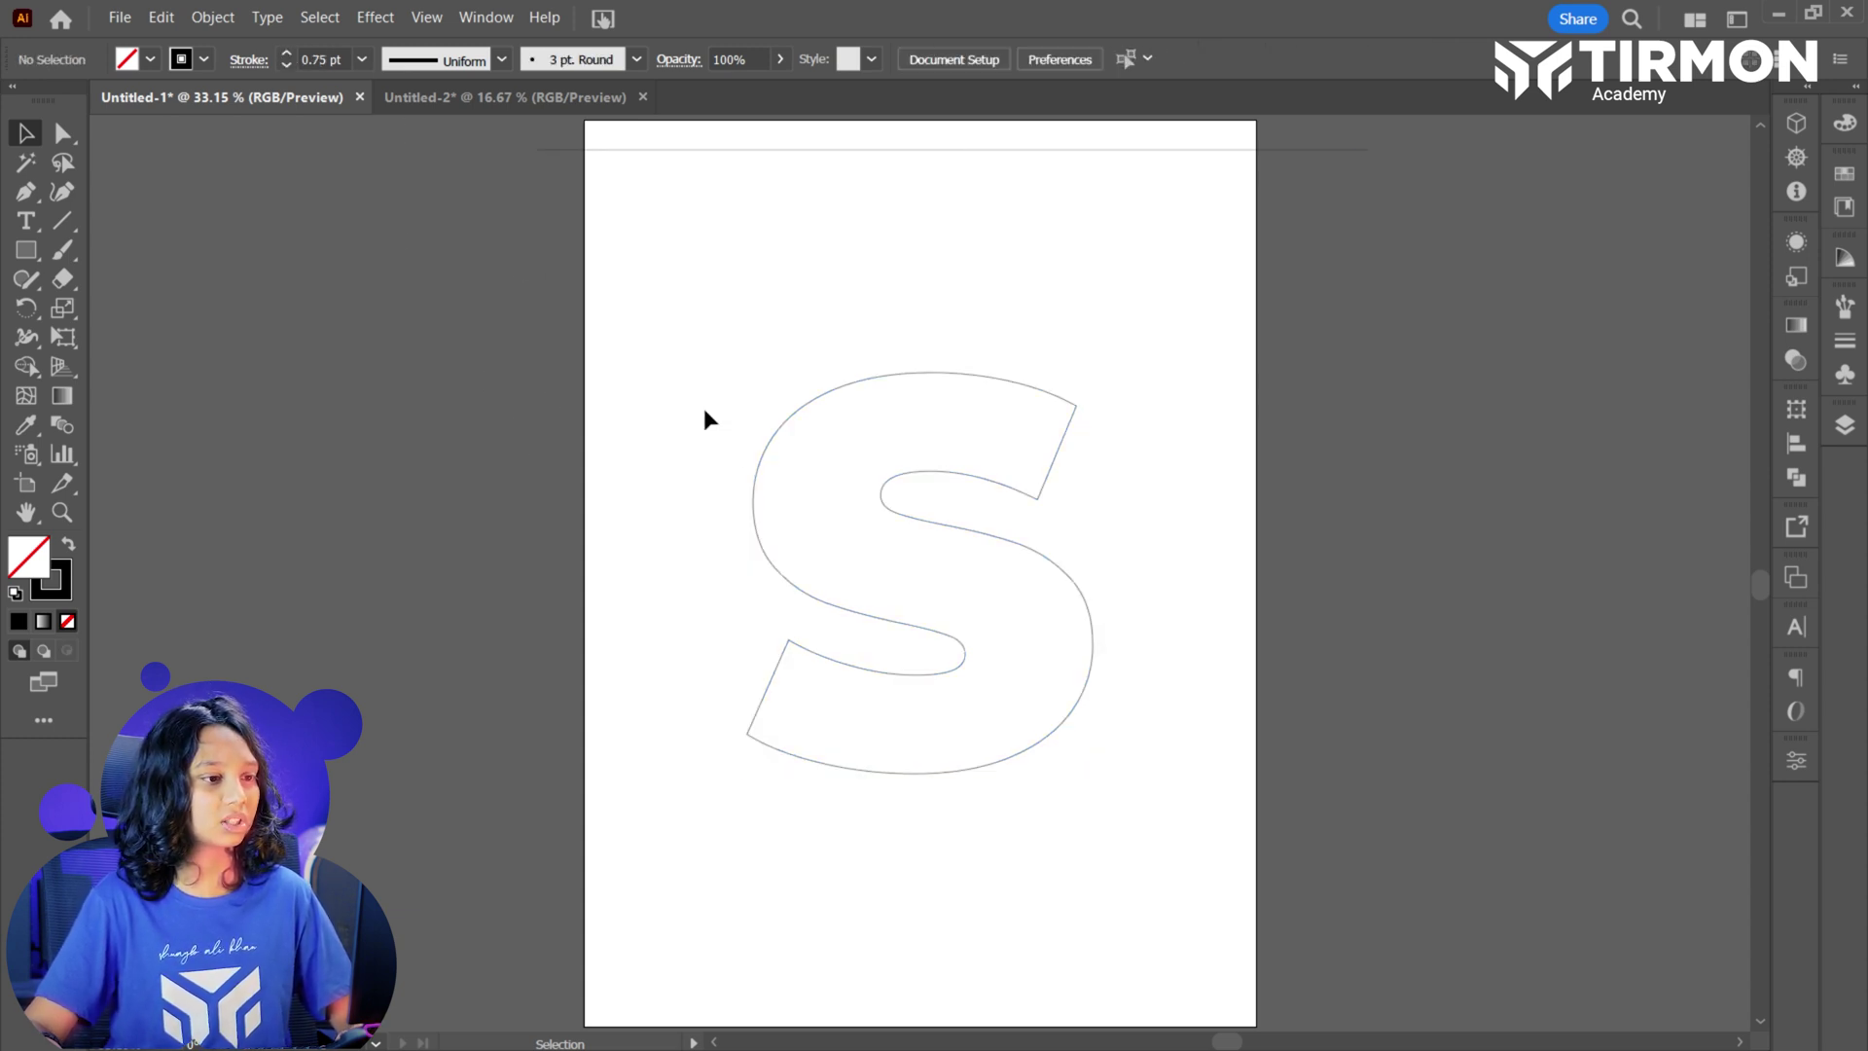
# Duplicate the horizontal line onto the artboard's bottom edge and align the original with the top edge.
pyautogui.click(748, 150)
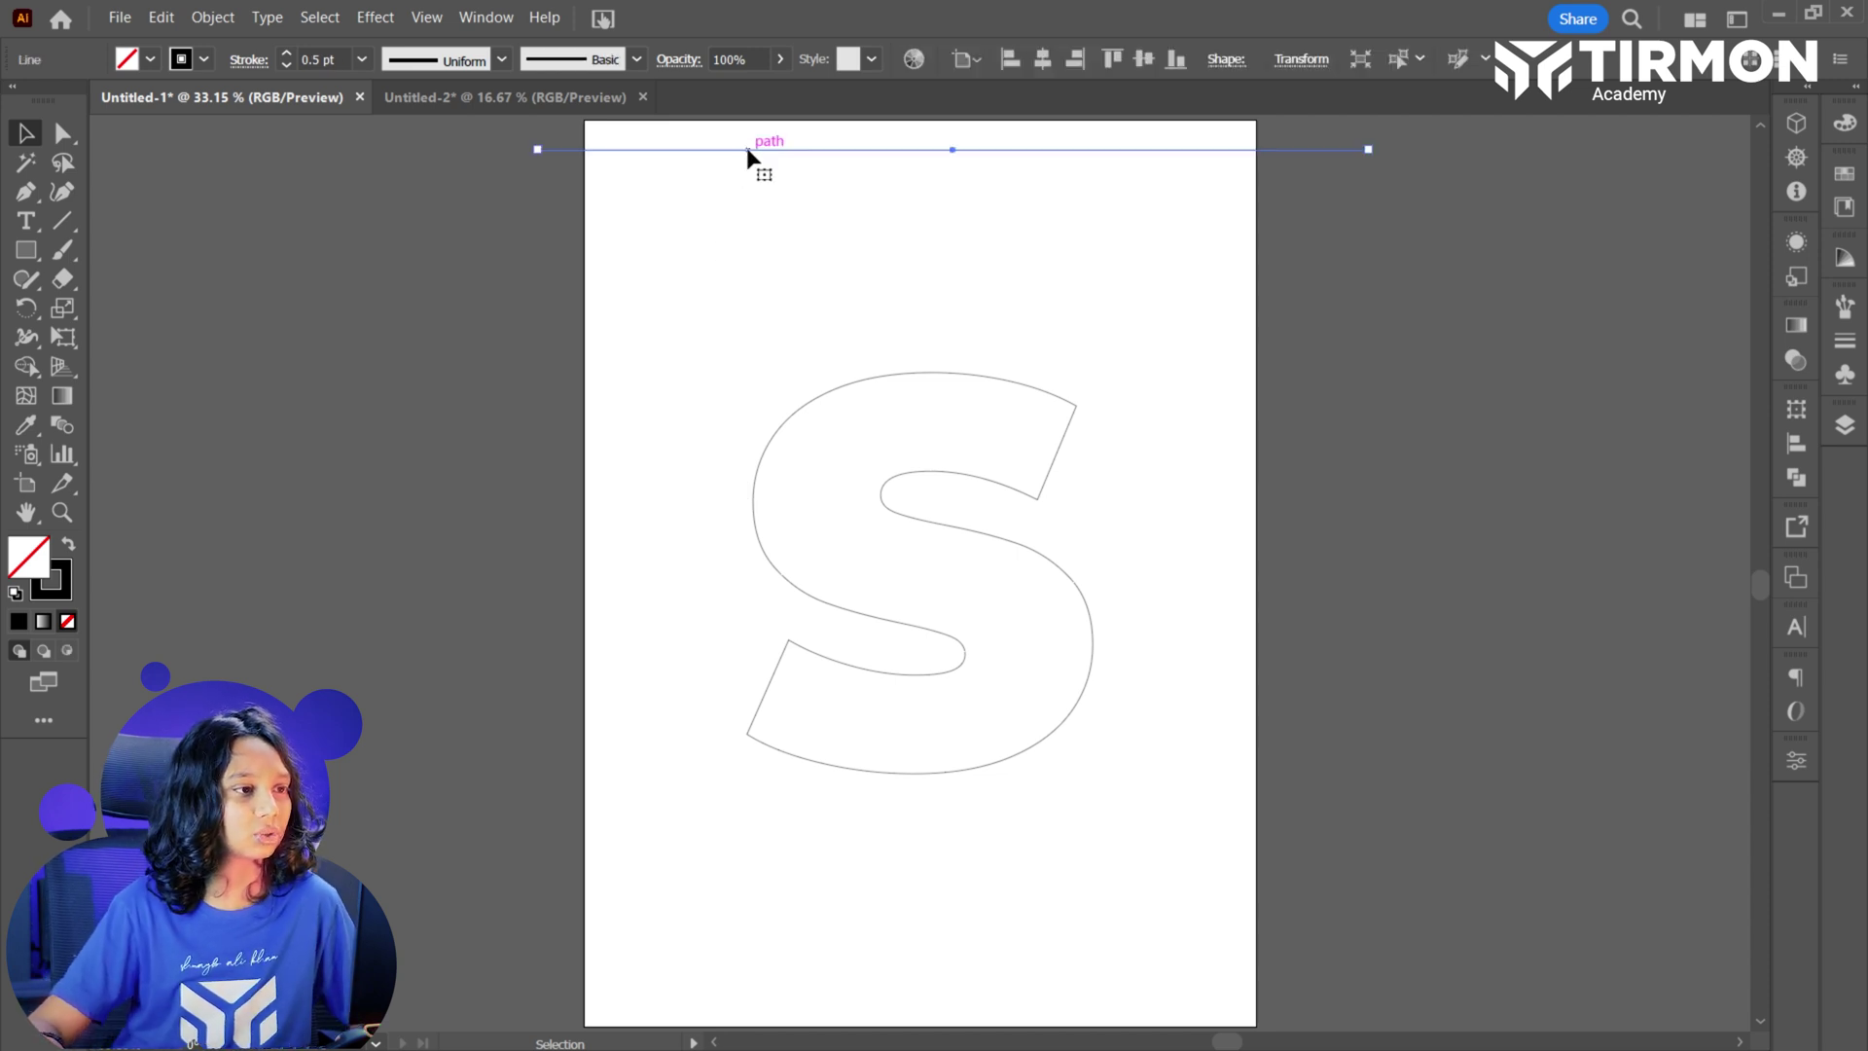
pyautogui.moveTo(745, 148); pyautogui.dragTo(691, 1023)
pyautogui.moveTo(728, 149); pyautogui.dragTo(715, 236)
pyautogui.scroll(-3, 777, 516)
pyautogui.scroll(-5, 556, 662)
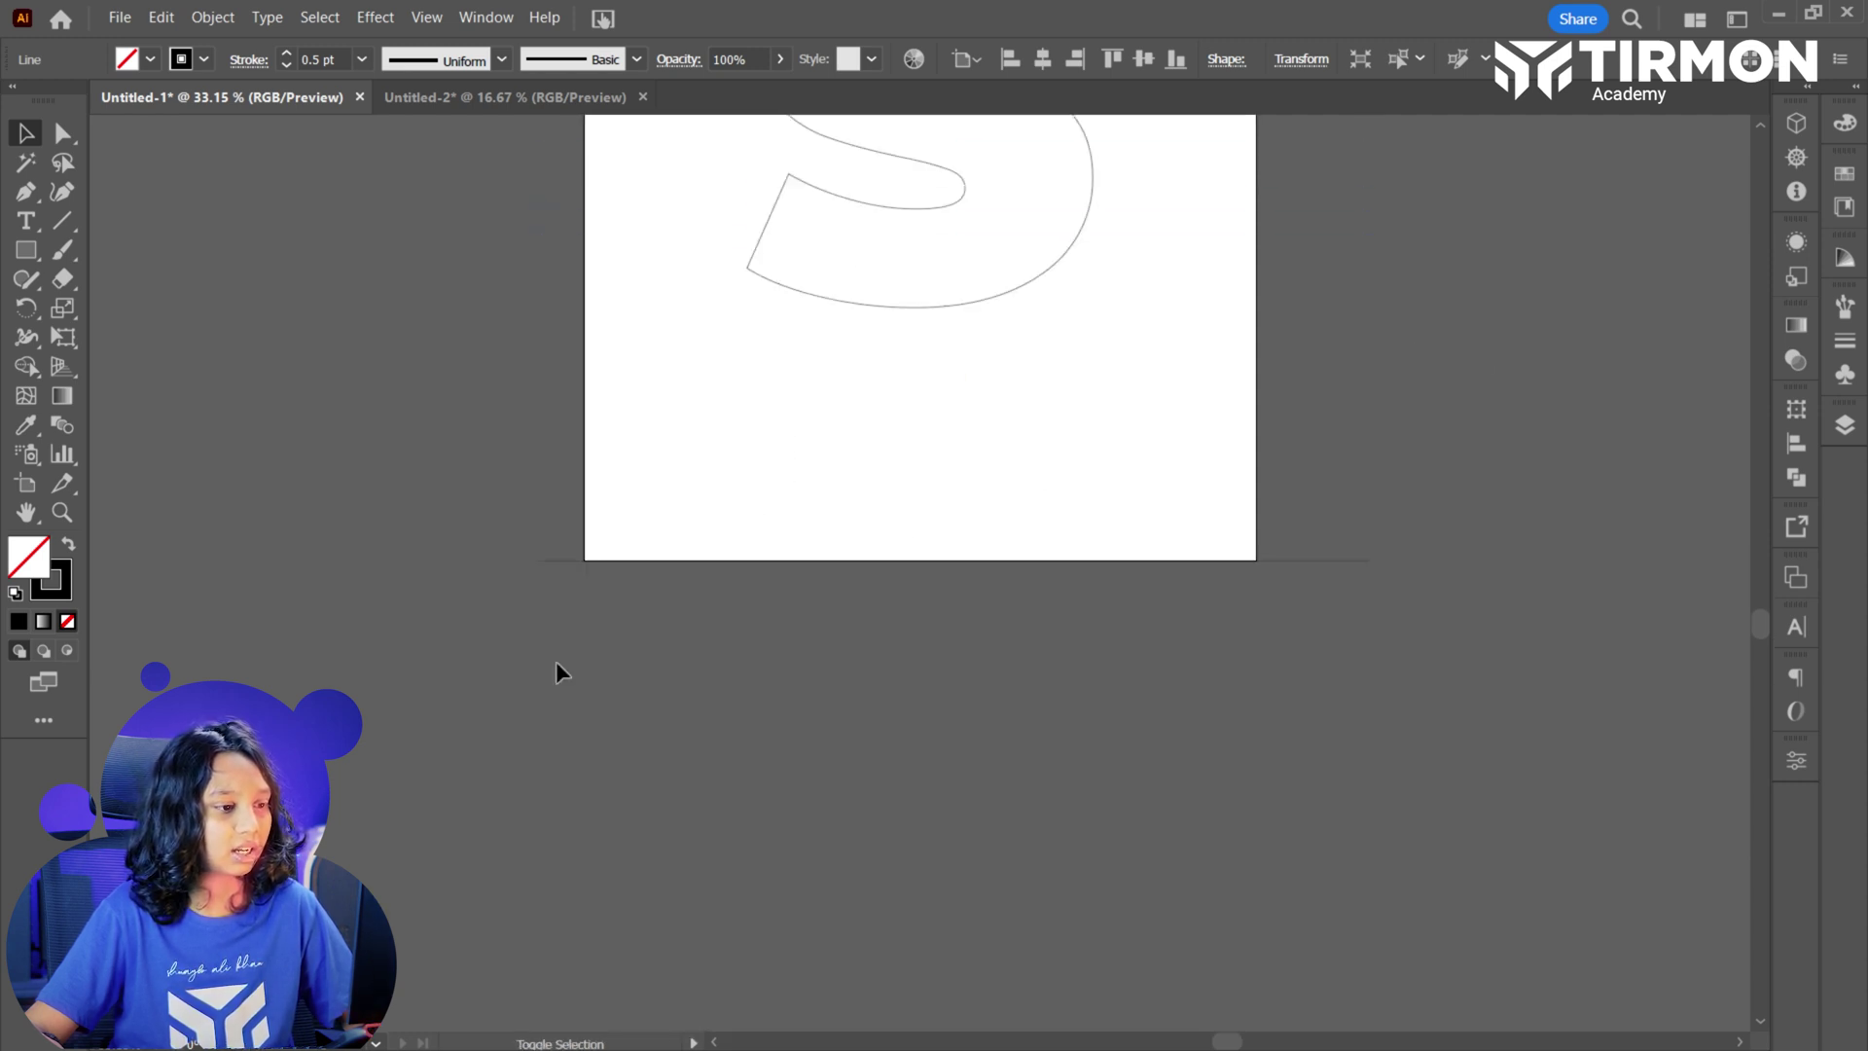
pyautogui.keyDown('alt'); pyautogui.scroll(-2, 557, 663); pyautogui.keyUp('alt')
pyautogui.keyDown('alt'); pyautogui.scroll(3, 558, 647); pyautogui.keyUp('alt')
pyautogui.keyDown('alt'); pyautogui.scroll(-3, 557, 646); pyautogui.keyUp('alt')
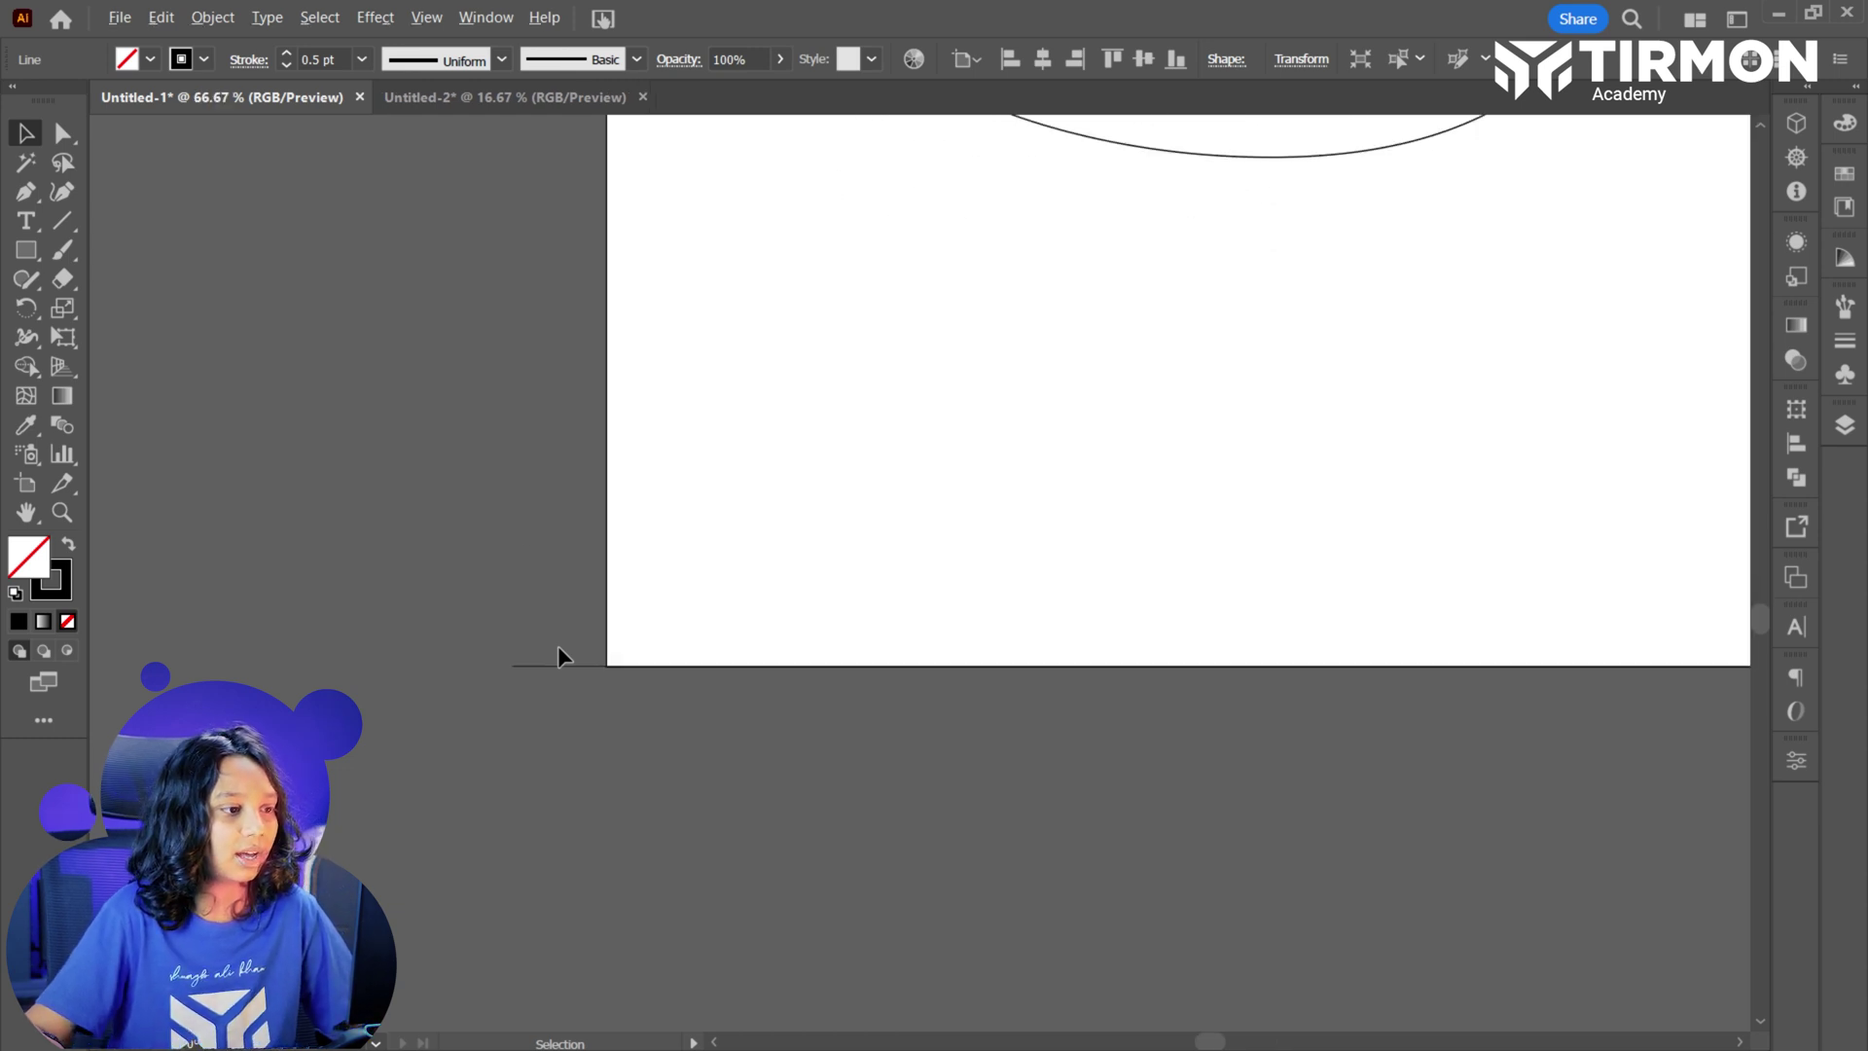
pyautogui.scroll(1, 551, 664)
pyautogui.scroll(1, 551, 664)
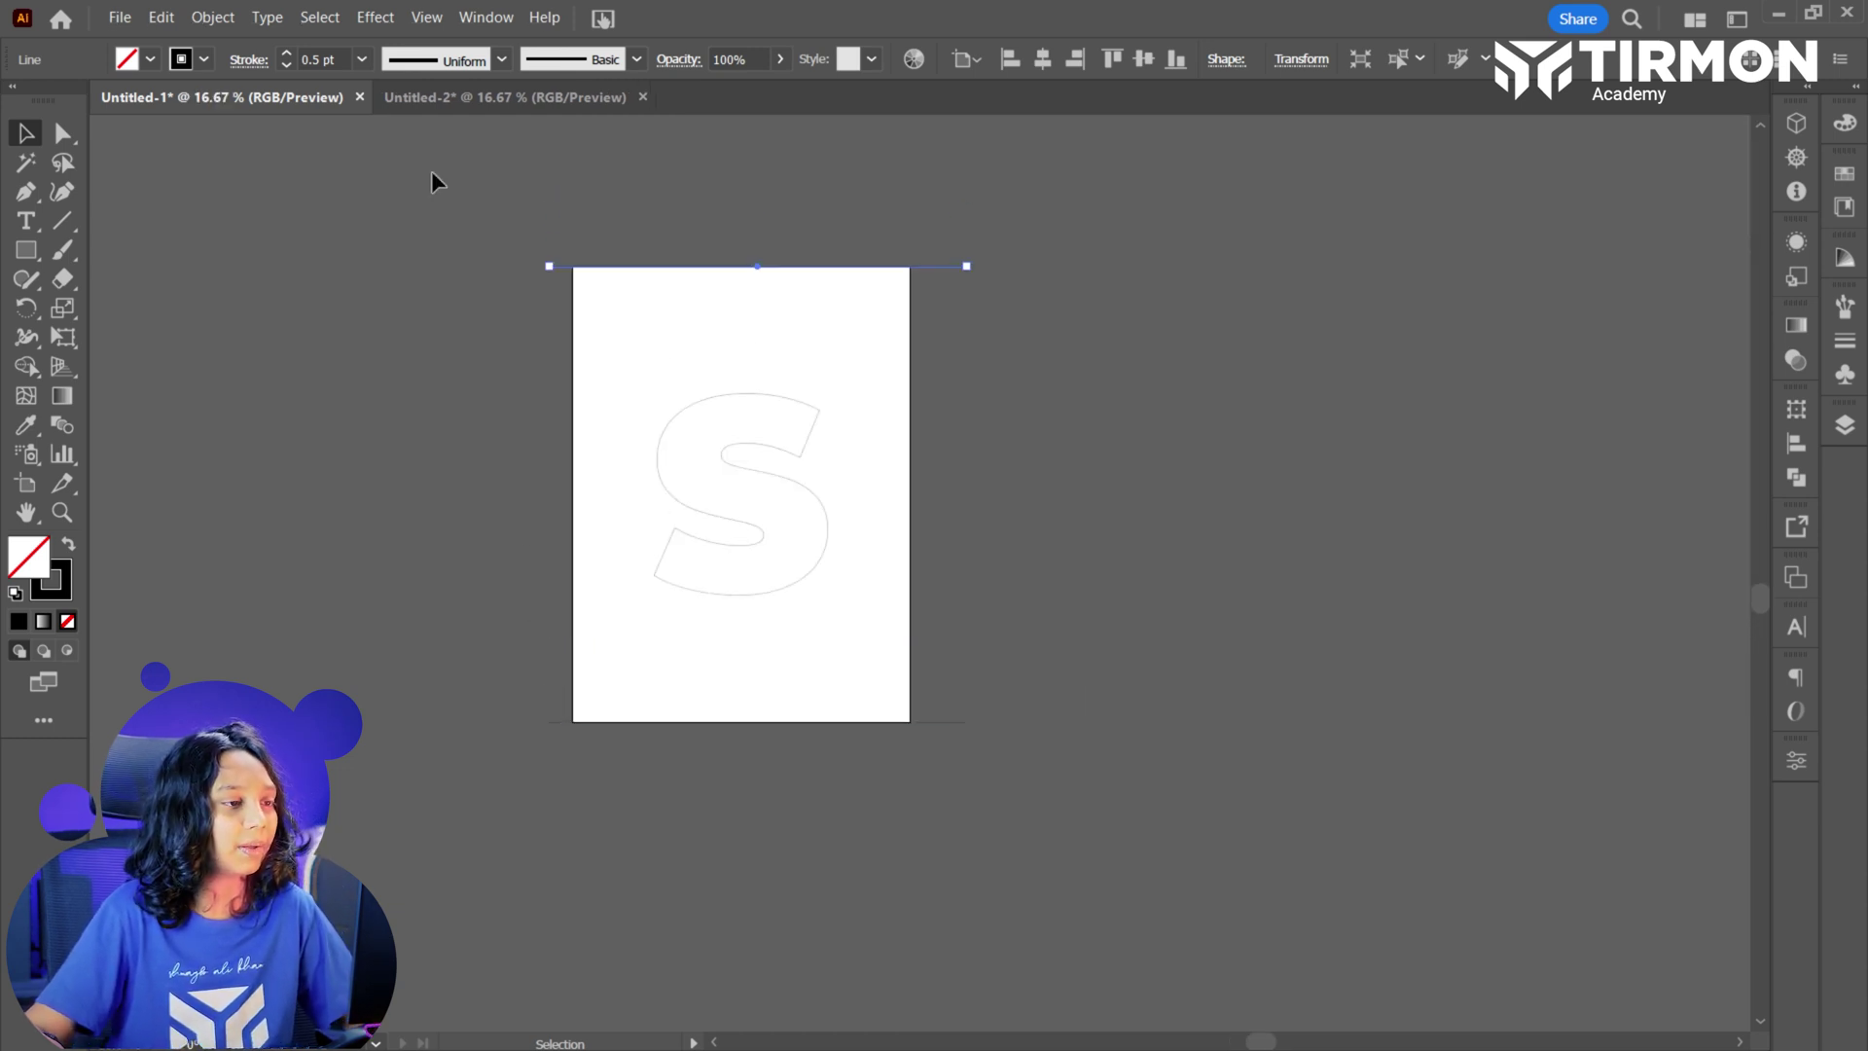
# Set the top line's stroke weight to 0.75 pt and the S outline's to 1 pt.
pyautogui.click(286, 53)
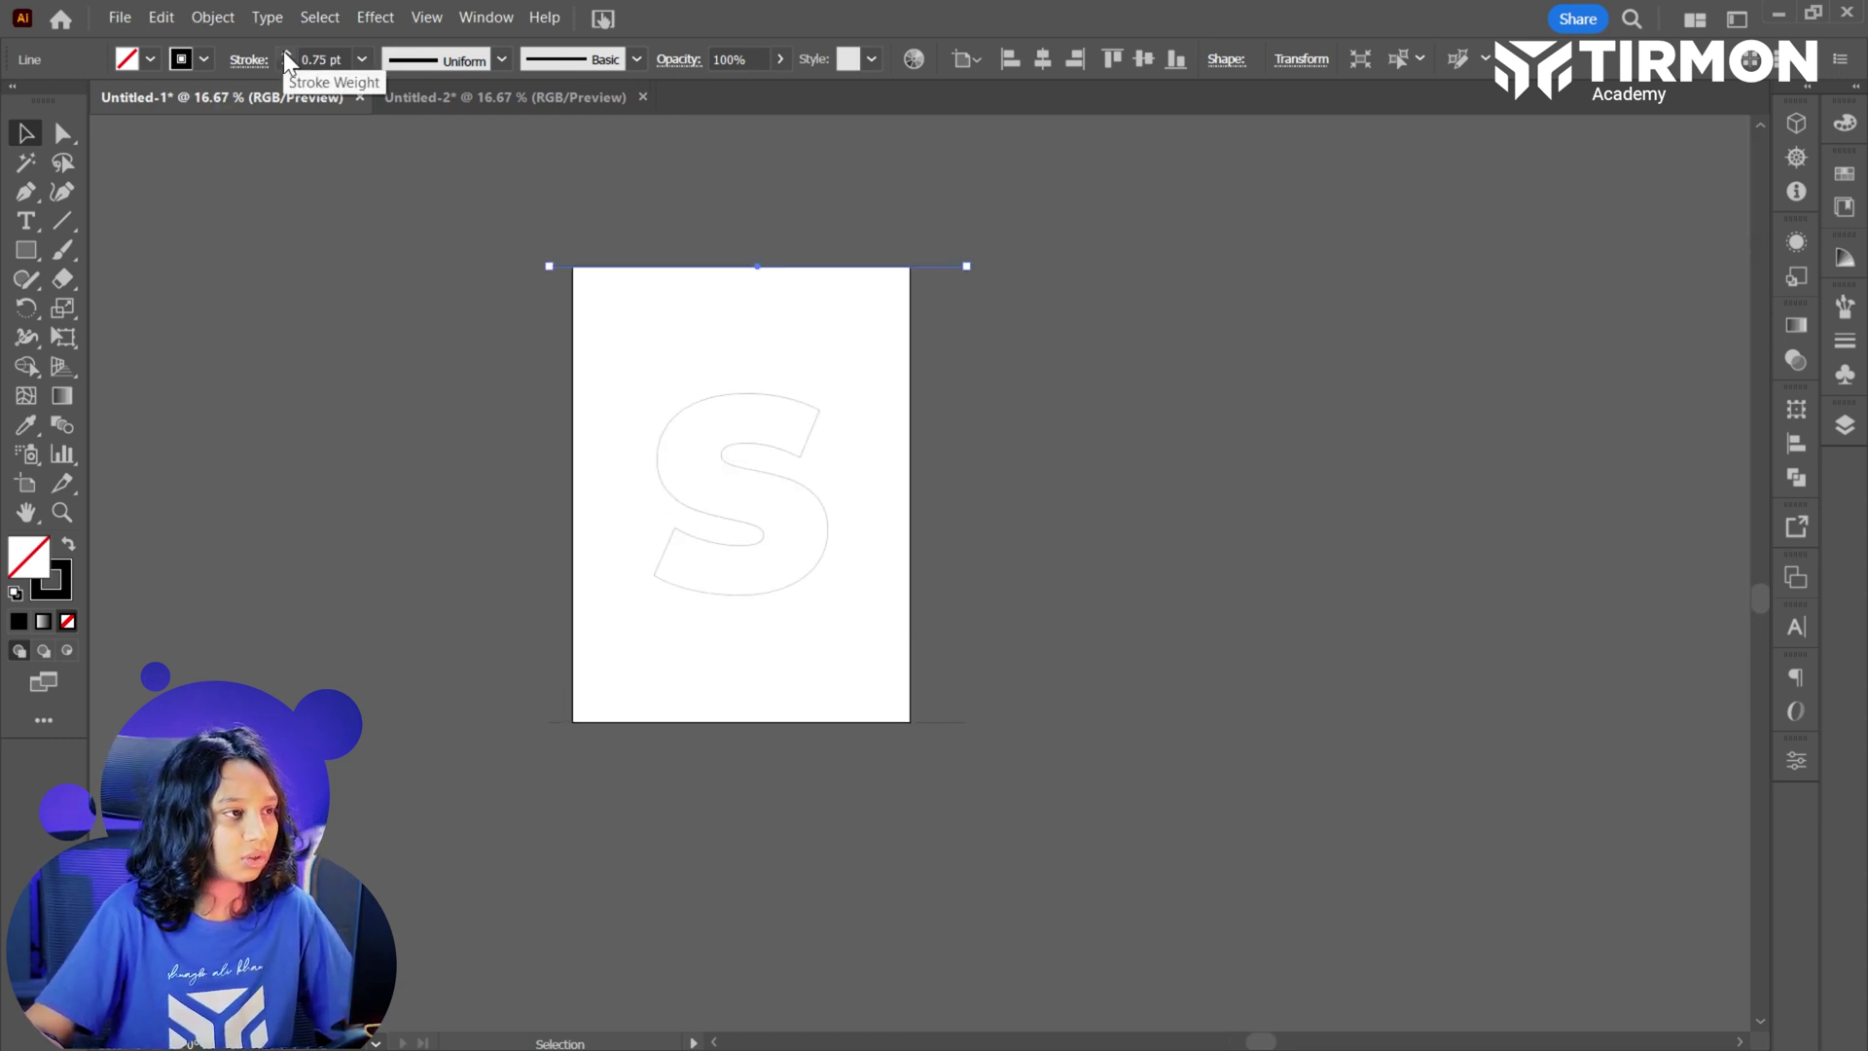
pyautogui.click(420, 508)
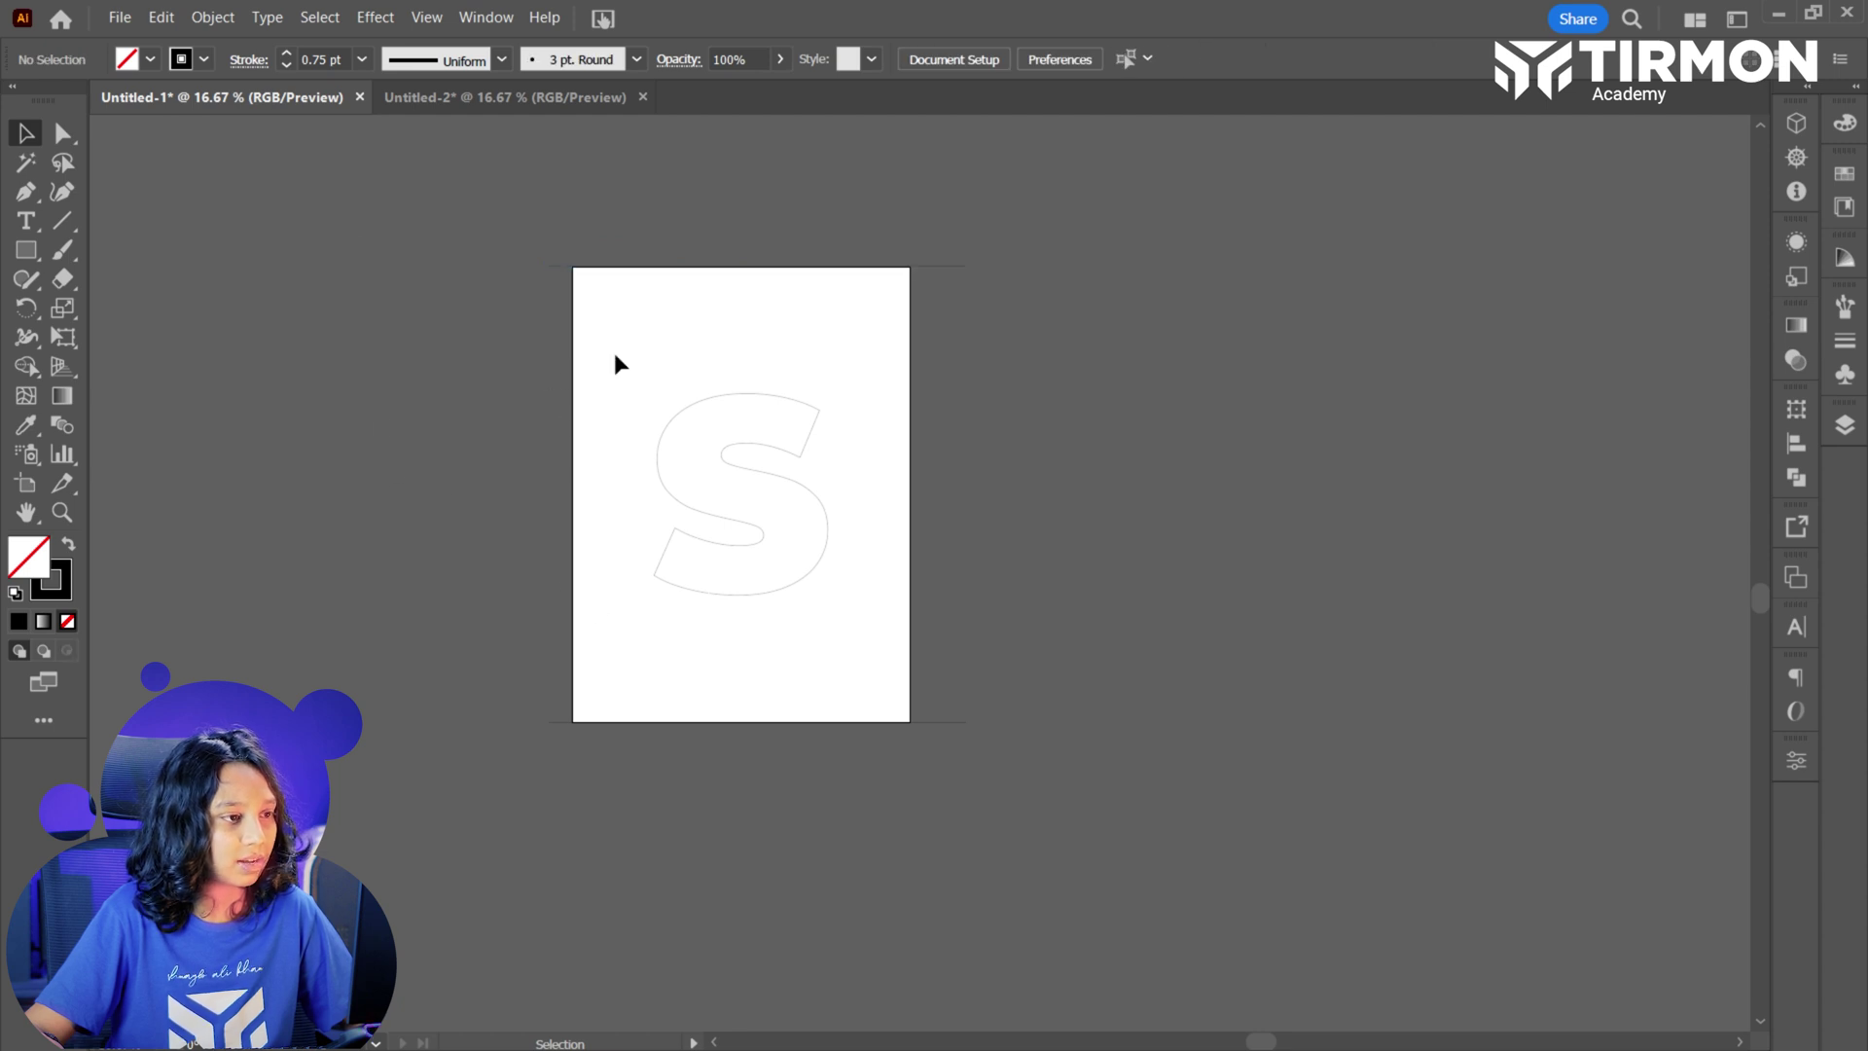
pyautogui.click(662, 454)
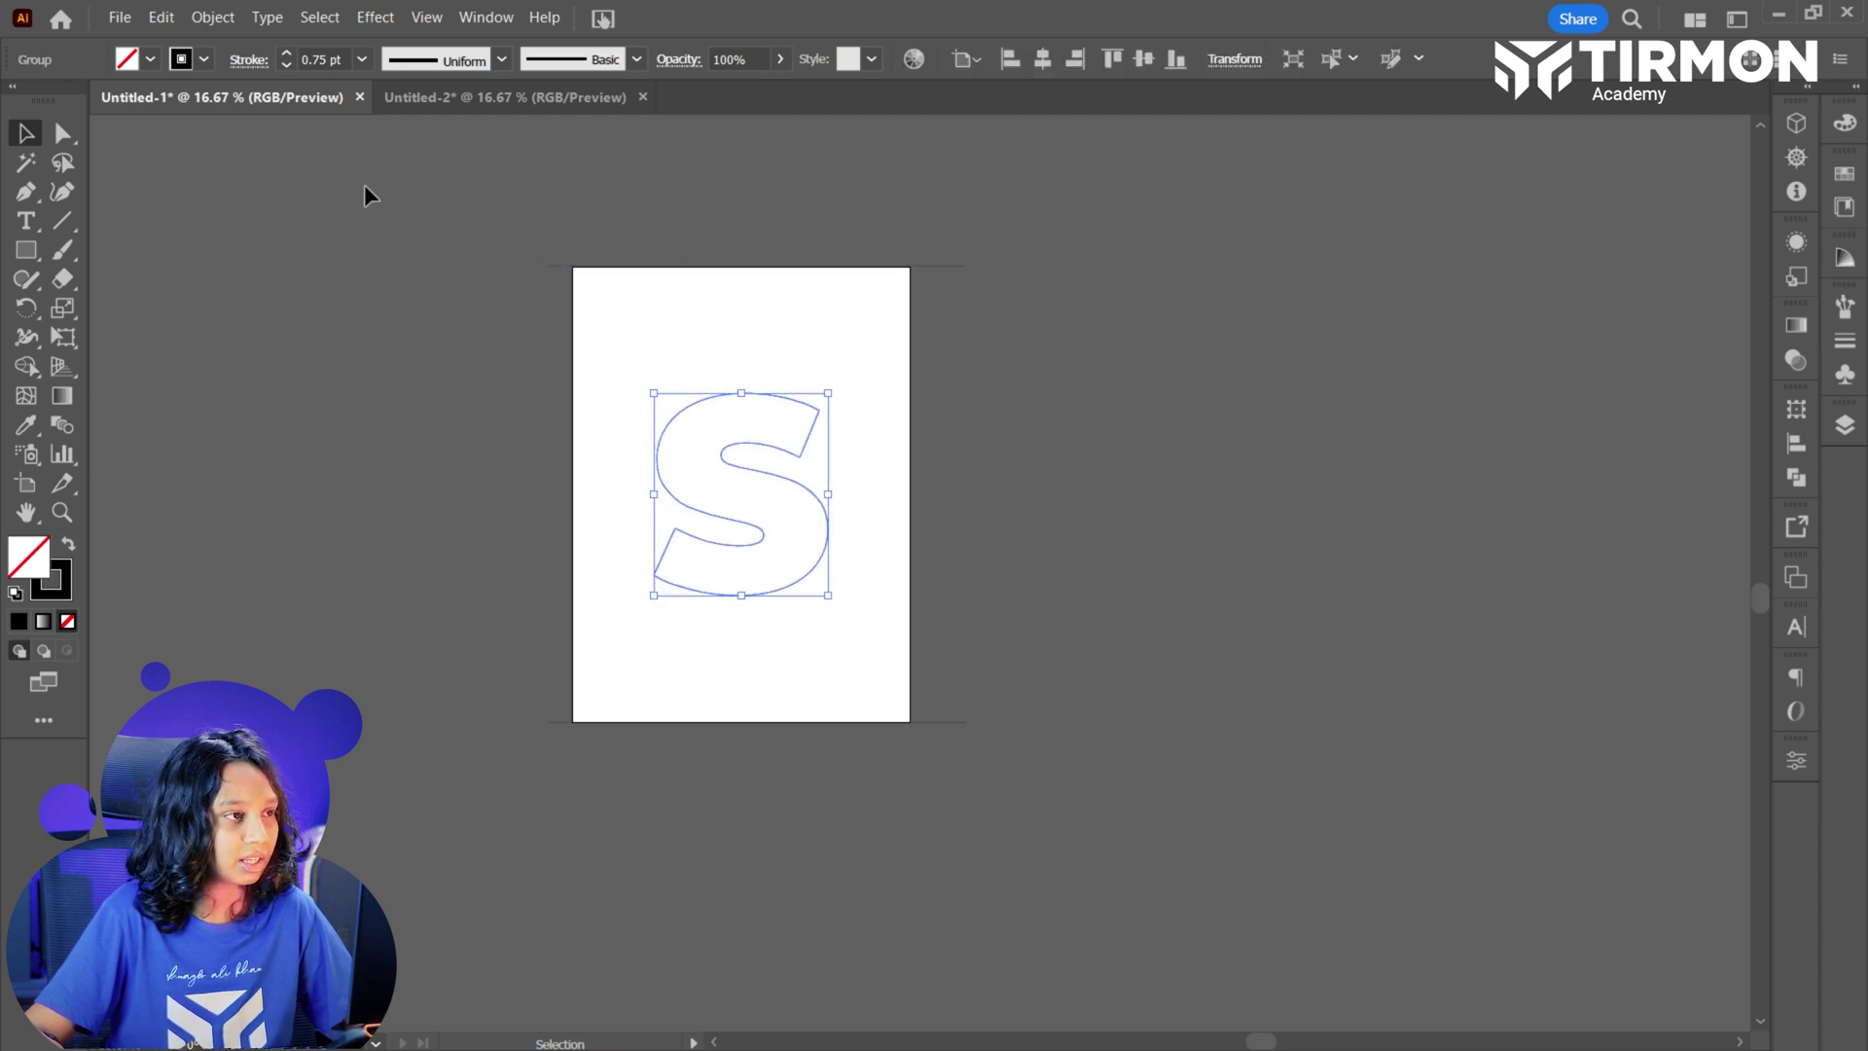
pyautogui.click(286, 54)
pyautogui.click(422, 181)
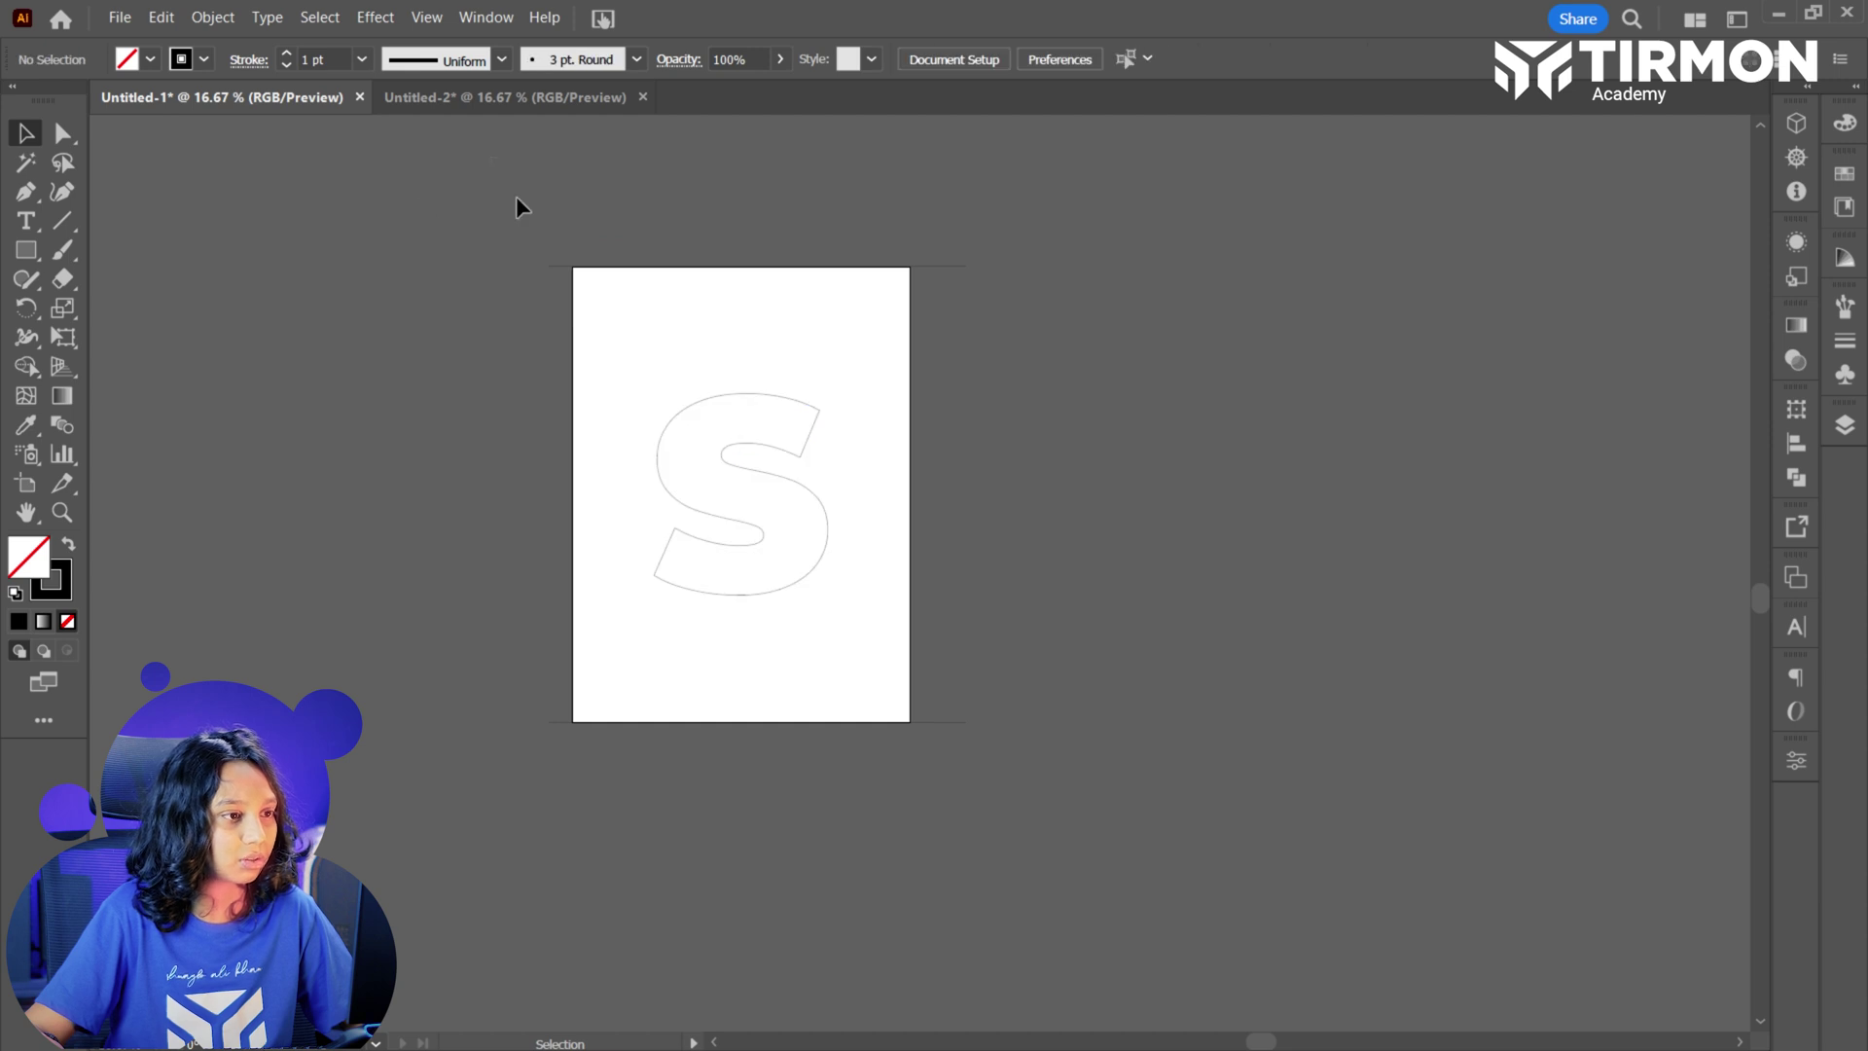
# Set the stroke weight of both horizontal lines to 1 pt.
pyautogui.moveTo(580, 384); pyautogui.dragTo(596, 800)
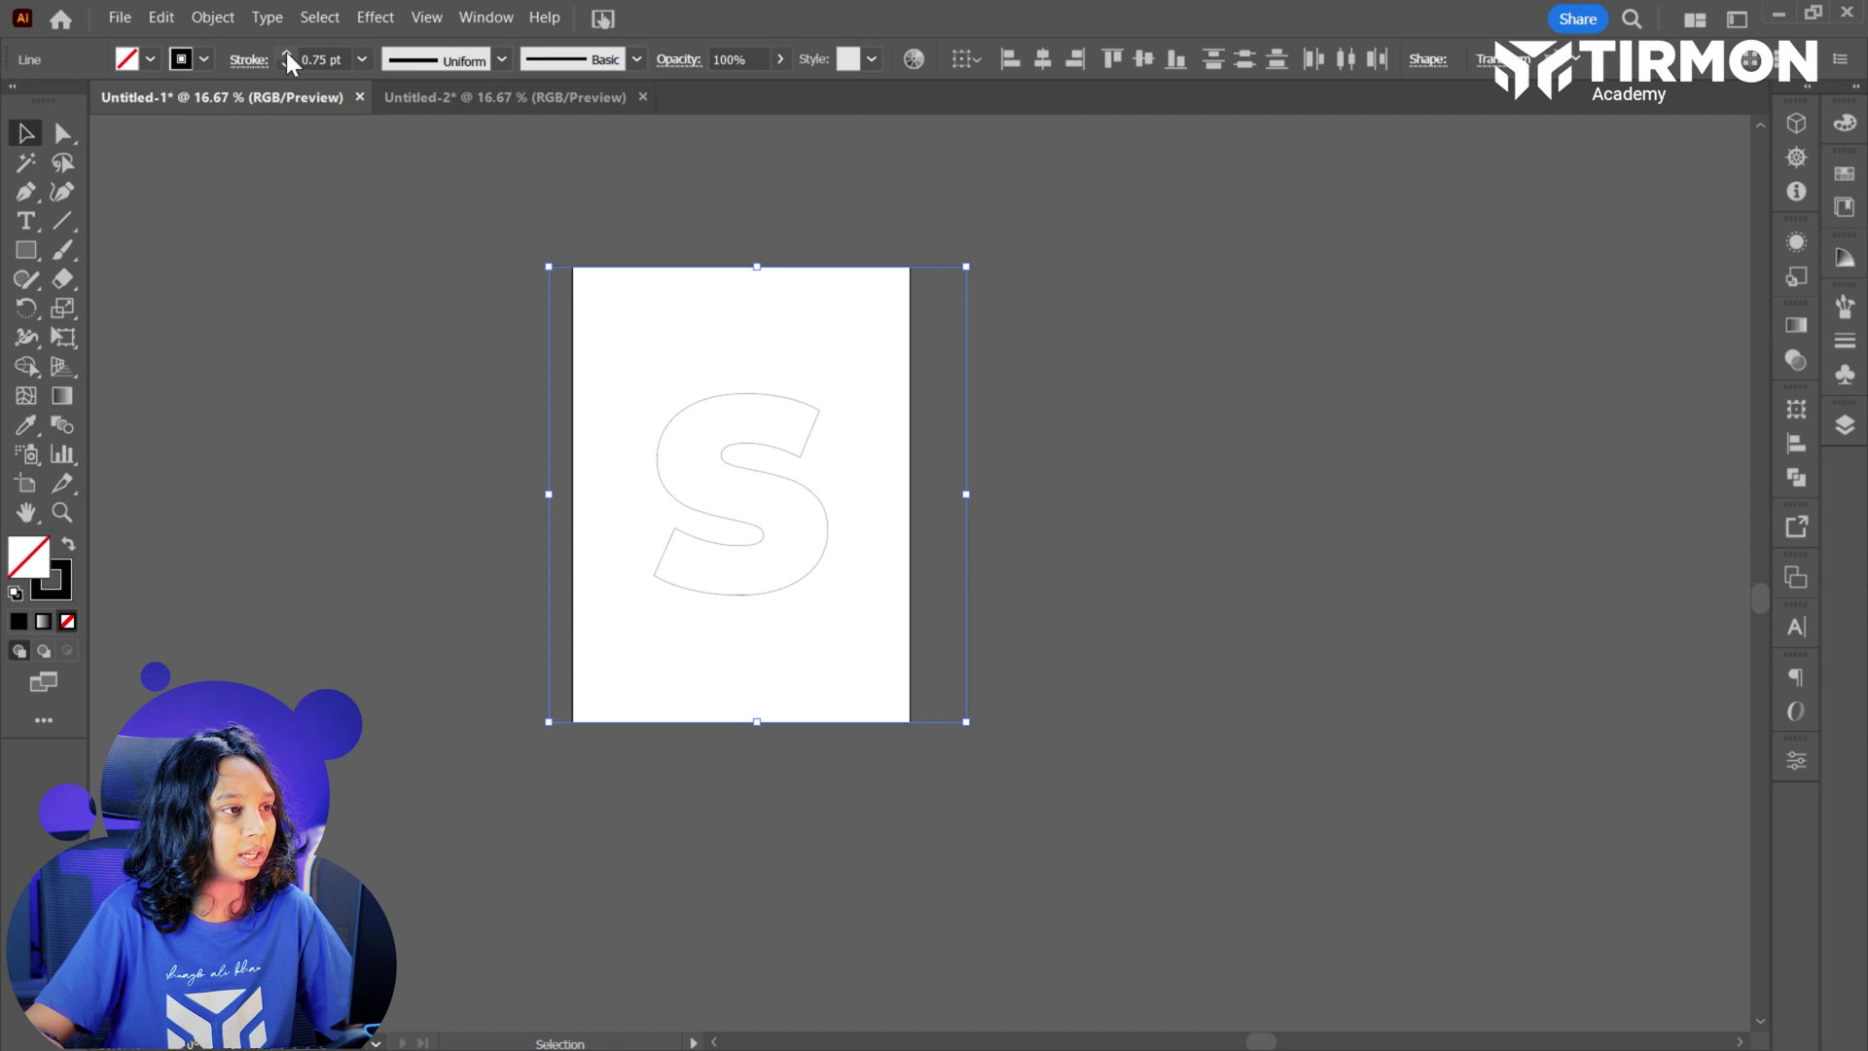
pyautogui.click(317, 302)
# Make a blend between the top and bottom horizontal lines.
pyautogui.moveTo(627, 409); pyautogui.dragTo(640, 843)
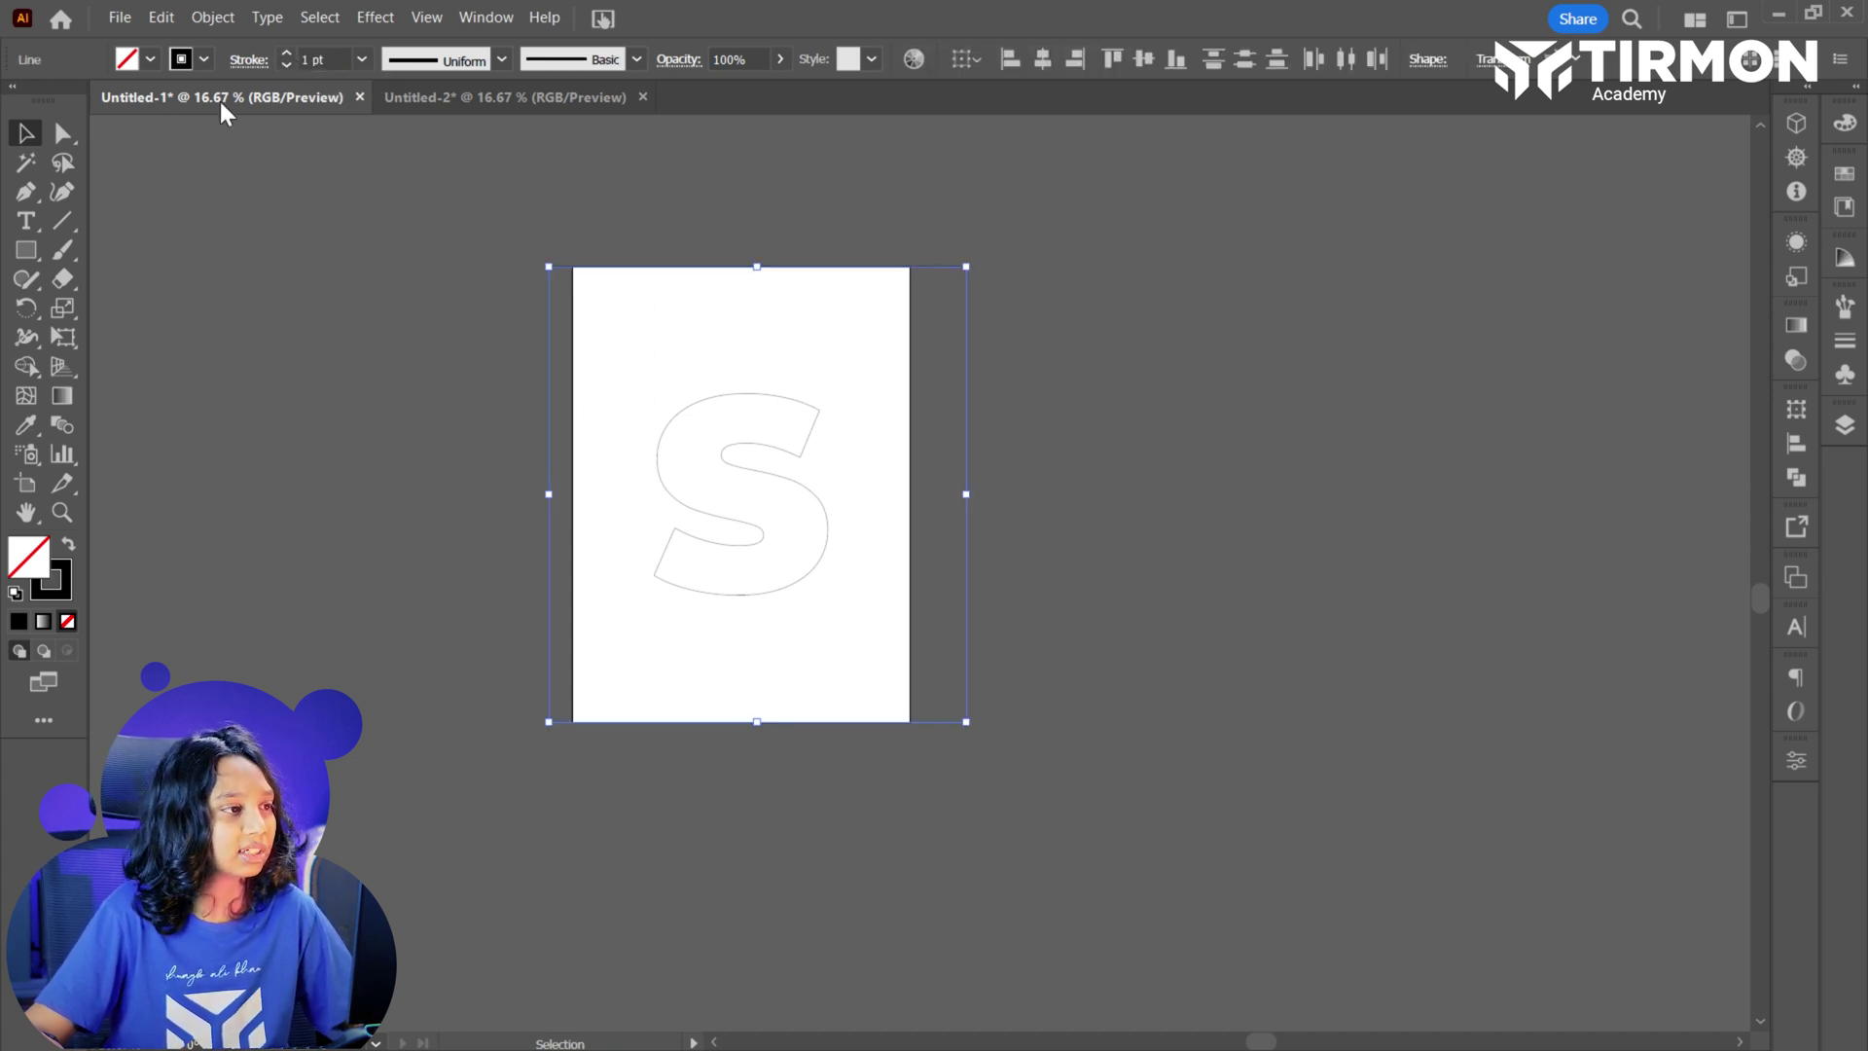
pyautogui.click(213, 18)
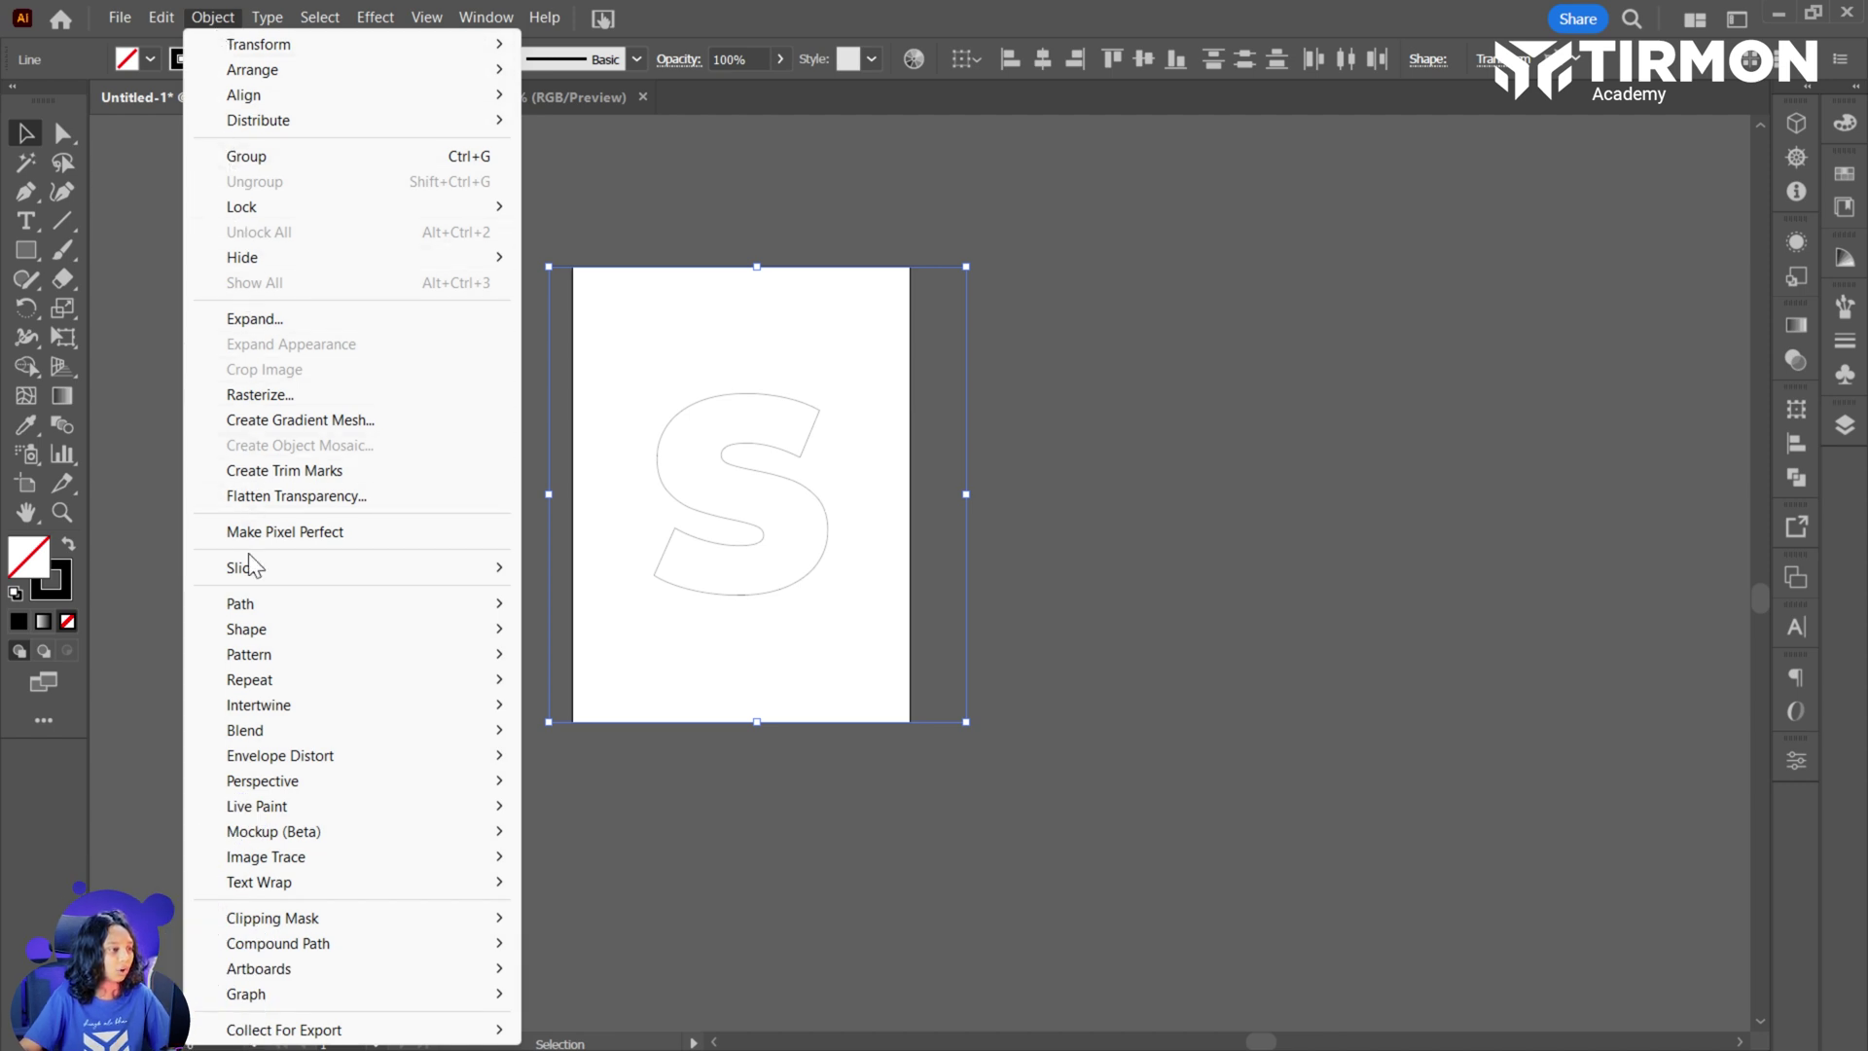
pyautogui.moveTo(259, 728)
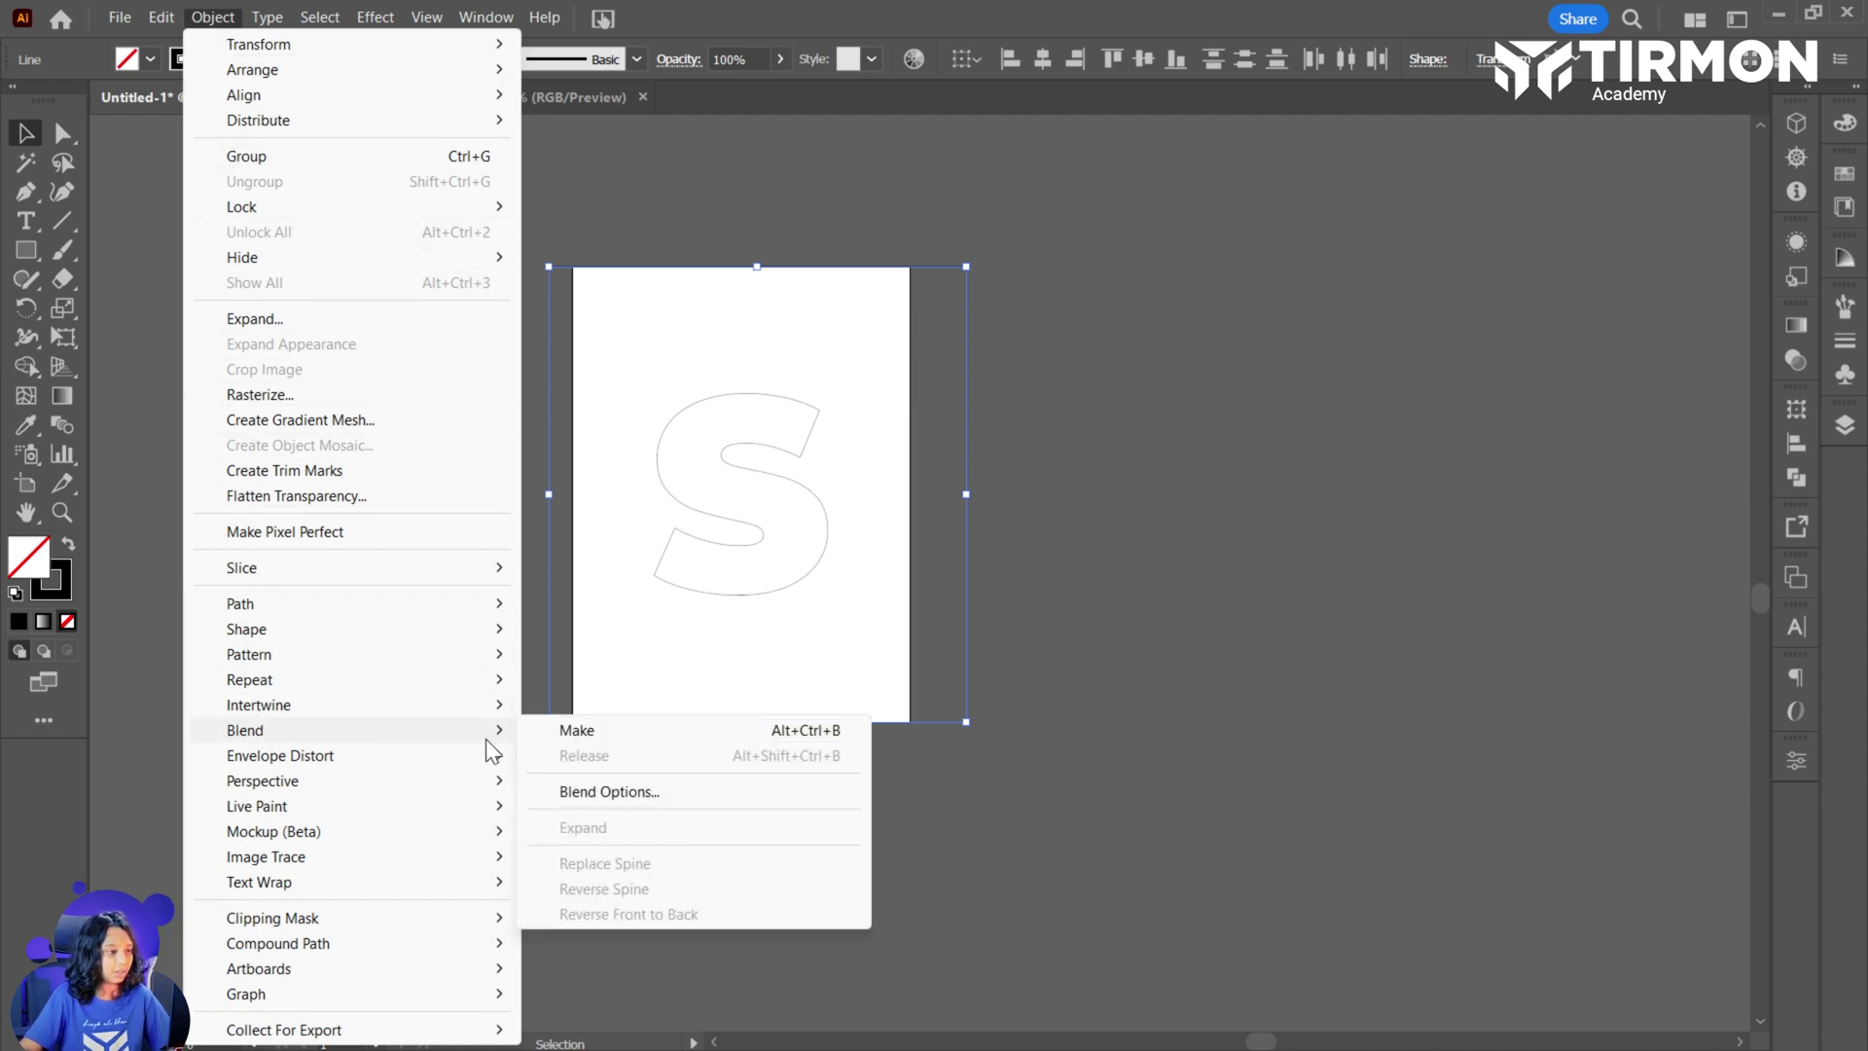
pyautogui.click(570, 736)
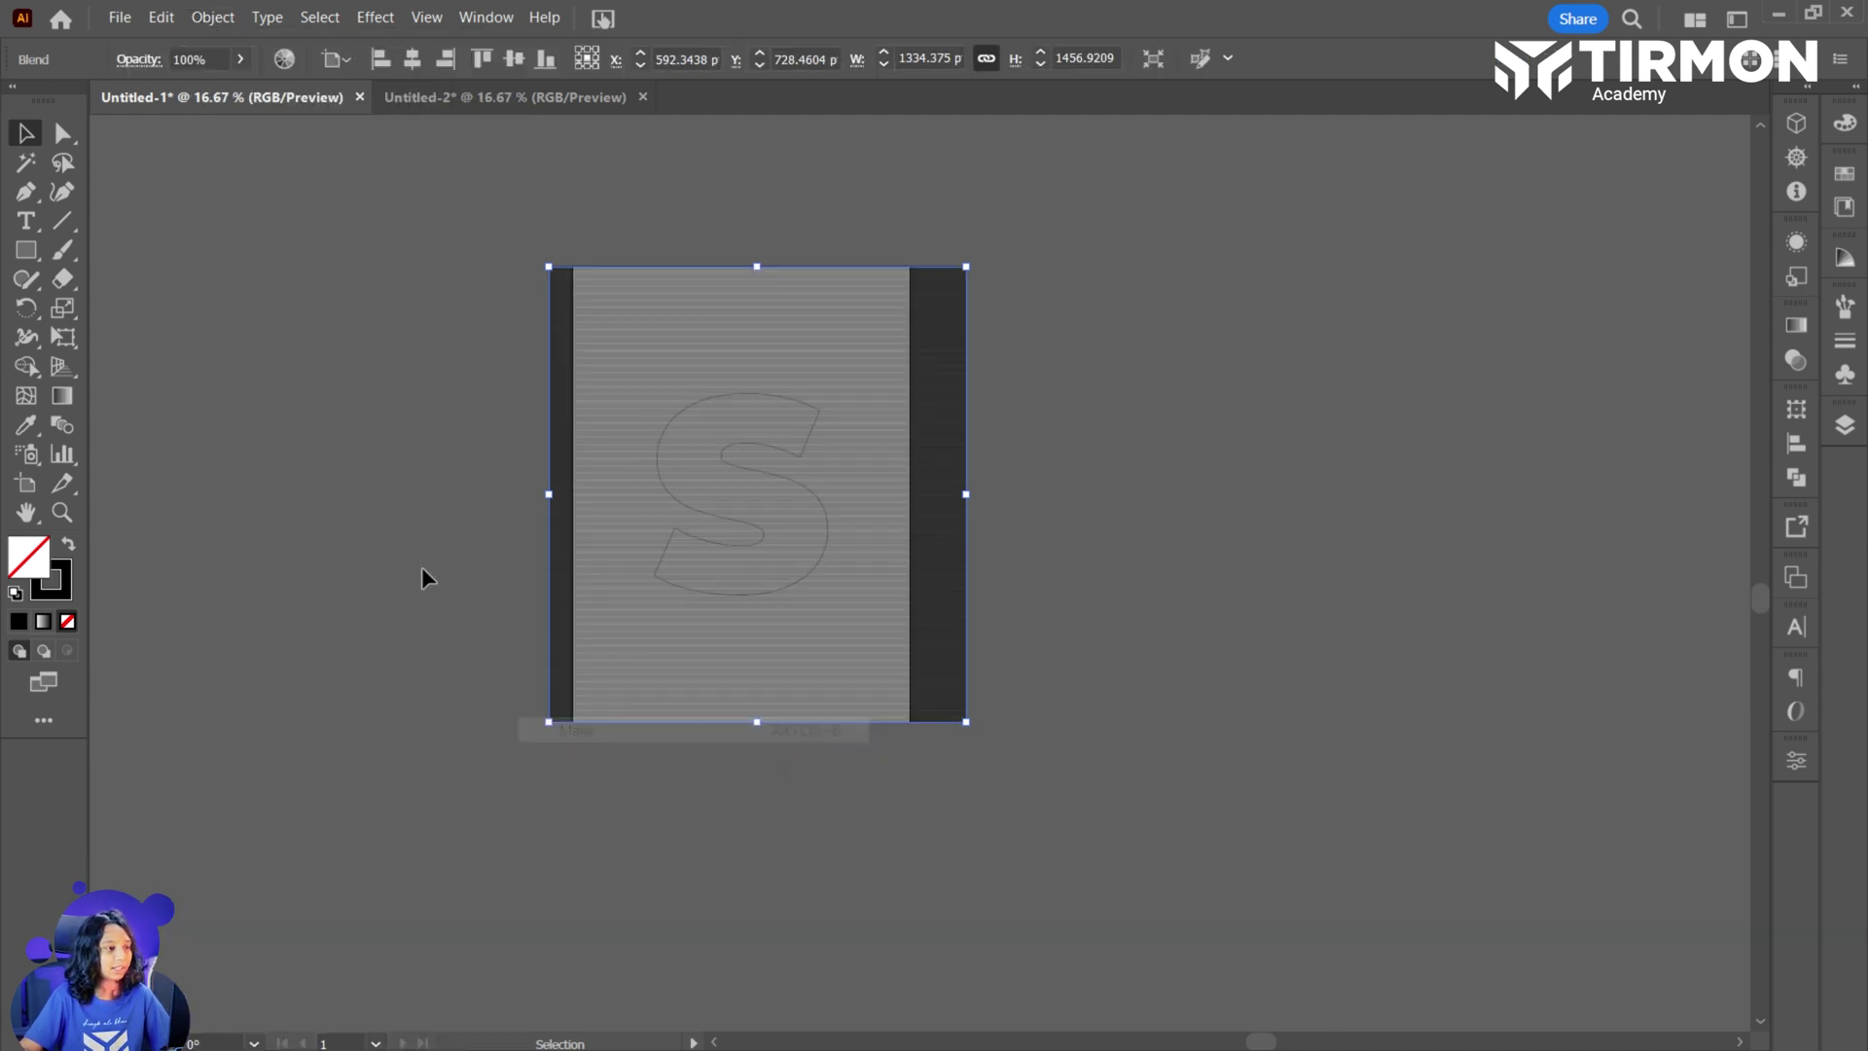
# Set the blend's spacing to Specified Steps with 28 steps and refresh the preview.
pyautogui.click(230, 24)
pyautogui.moveTo(493, 725)
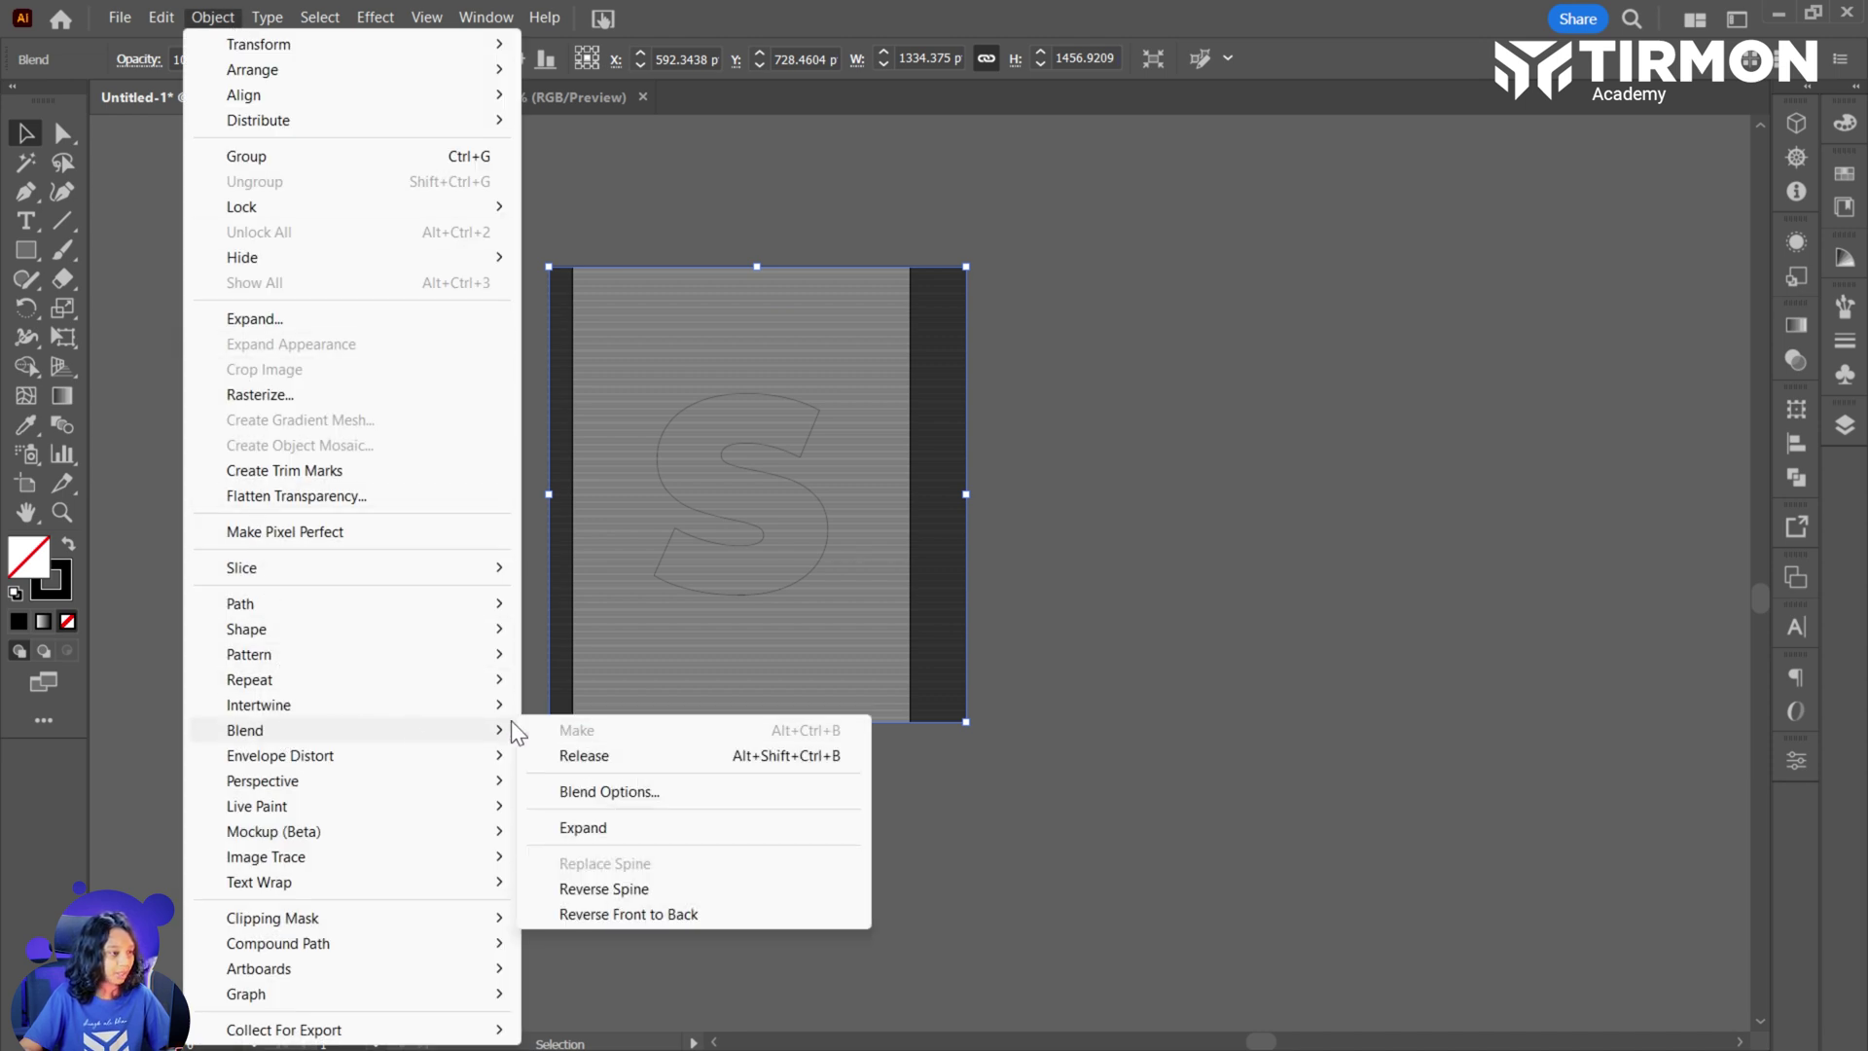
pyautogui.click(605, 793)
pyautogui.moveTo(1002, 362); pyautogui.dragTo(1384, 401)
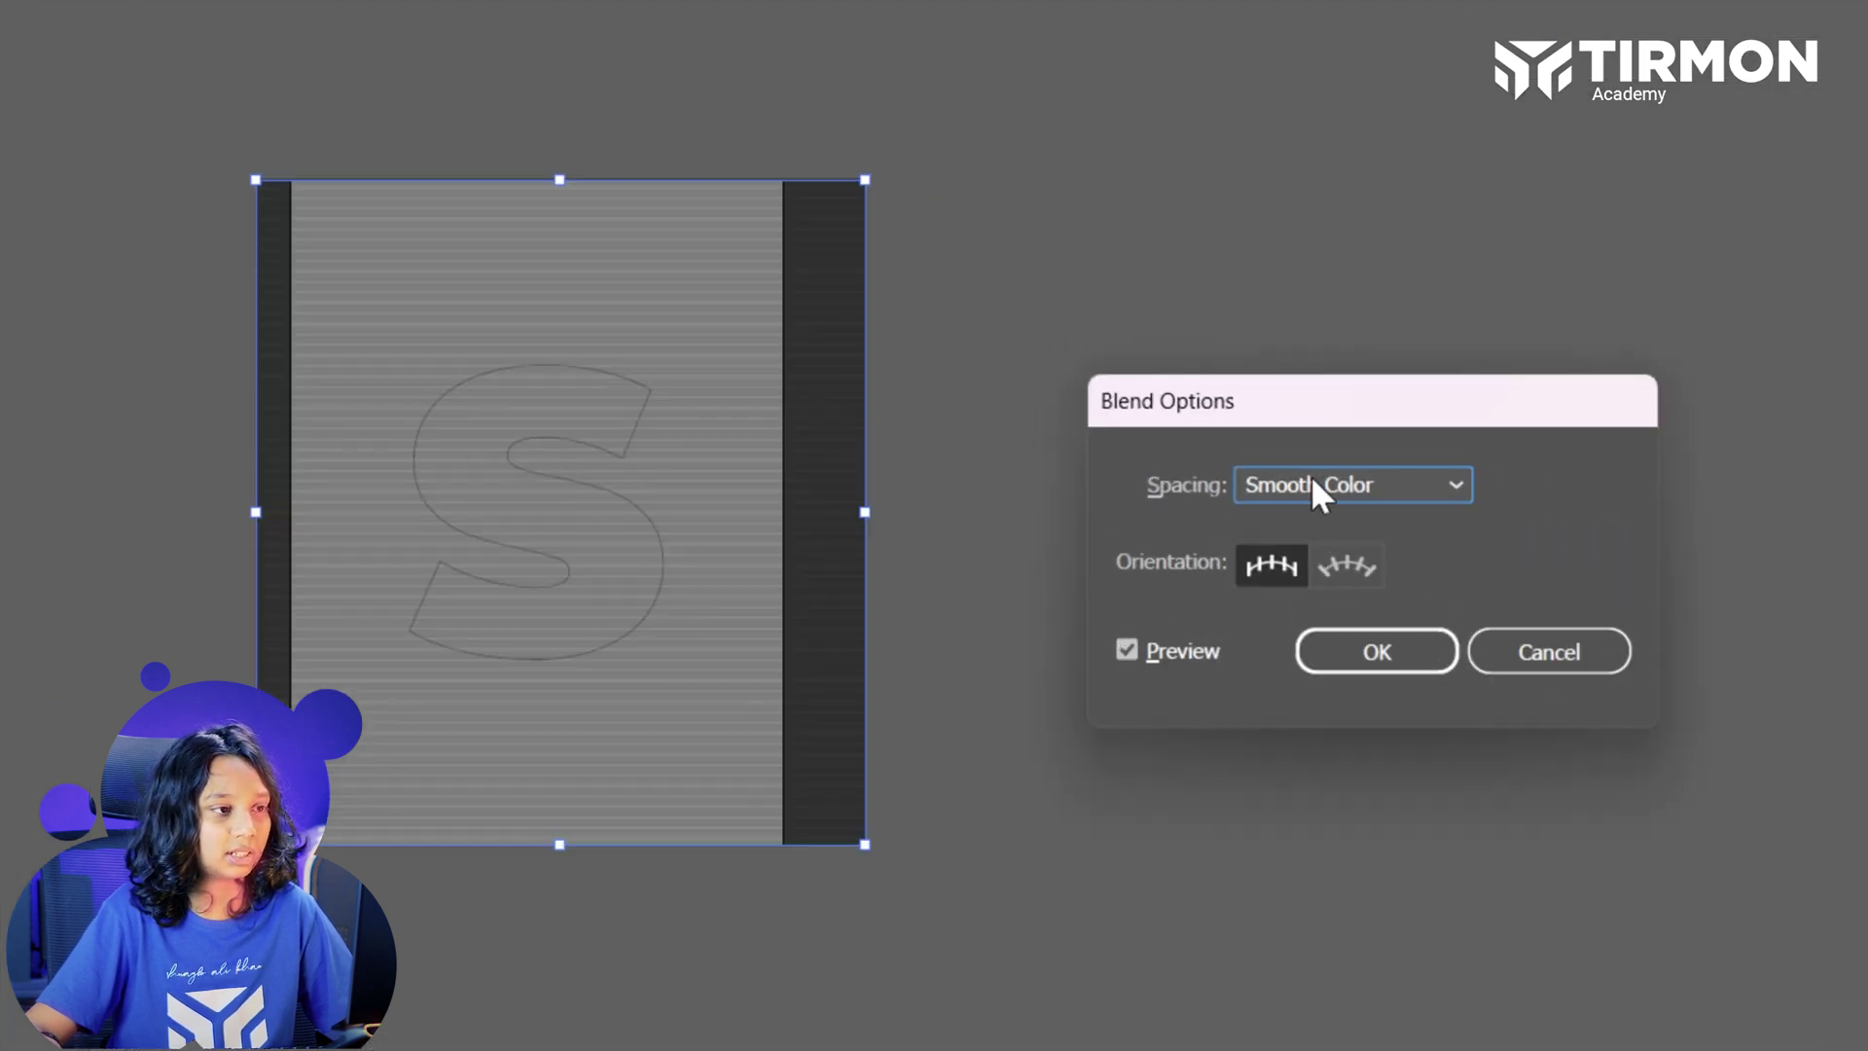
pyautogui.click(1277, 478)
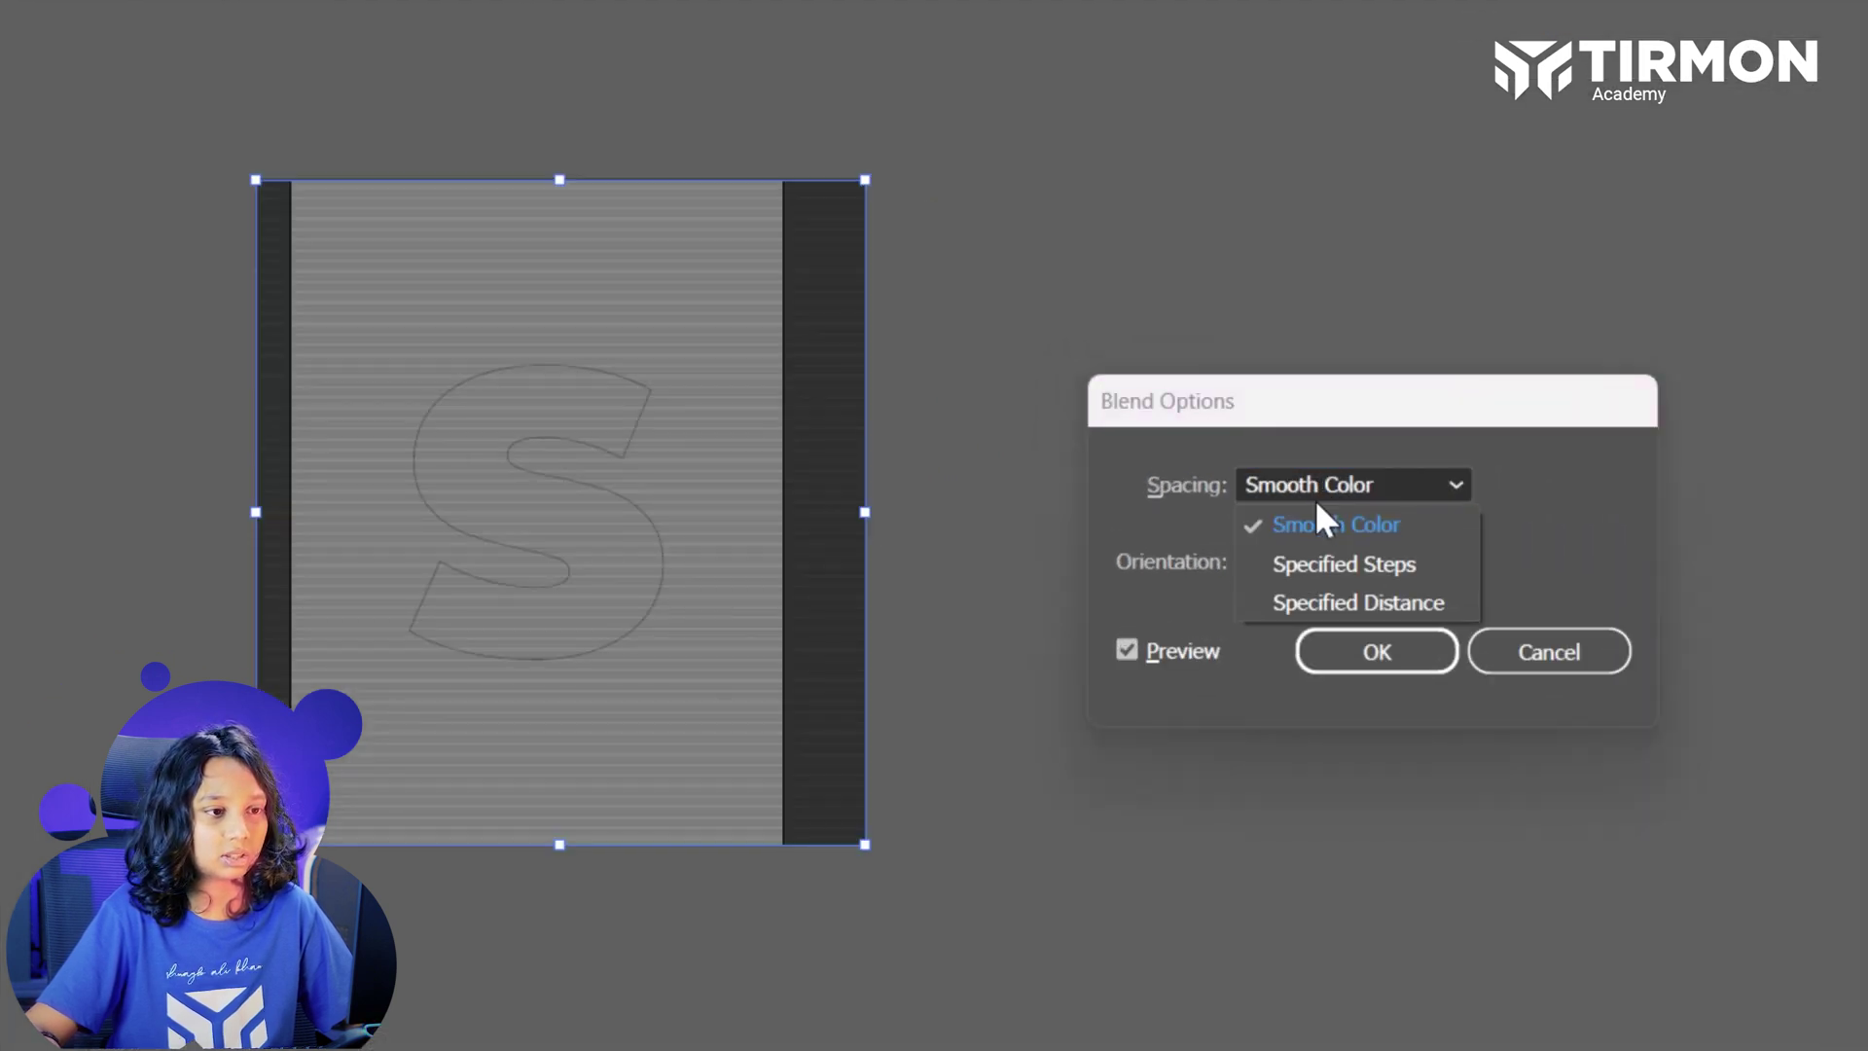
pyautogui.click(1304, 572)
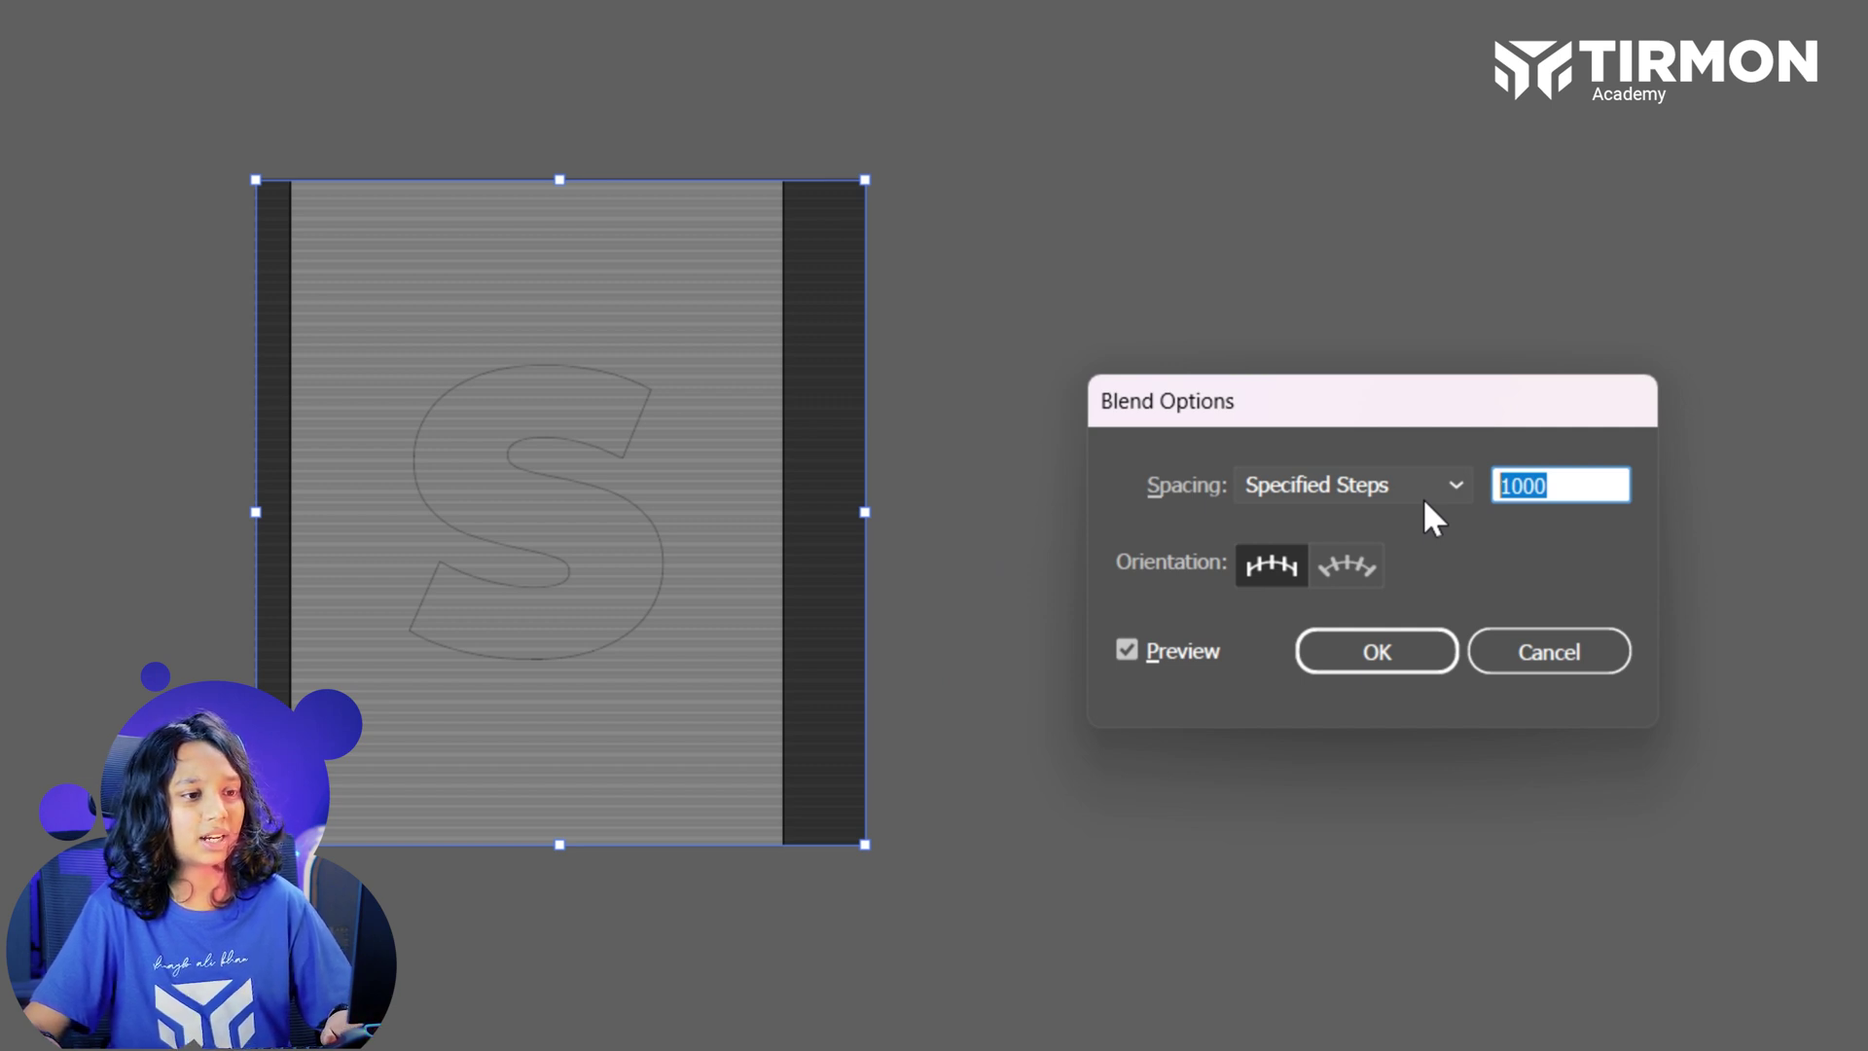
pyautogui.write('28')
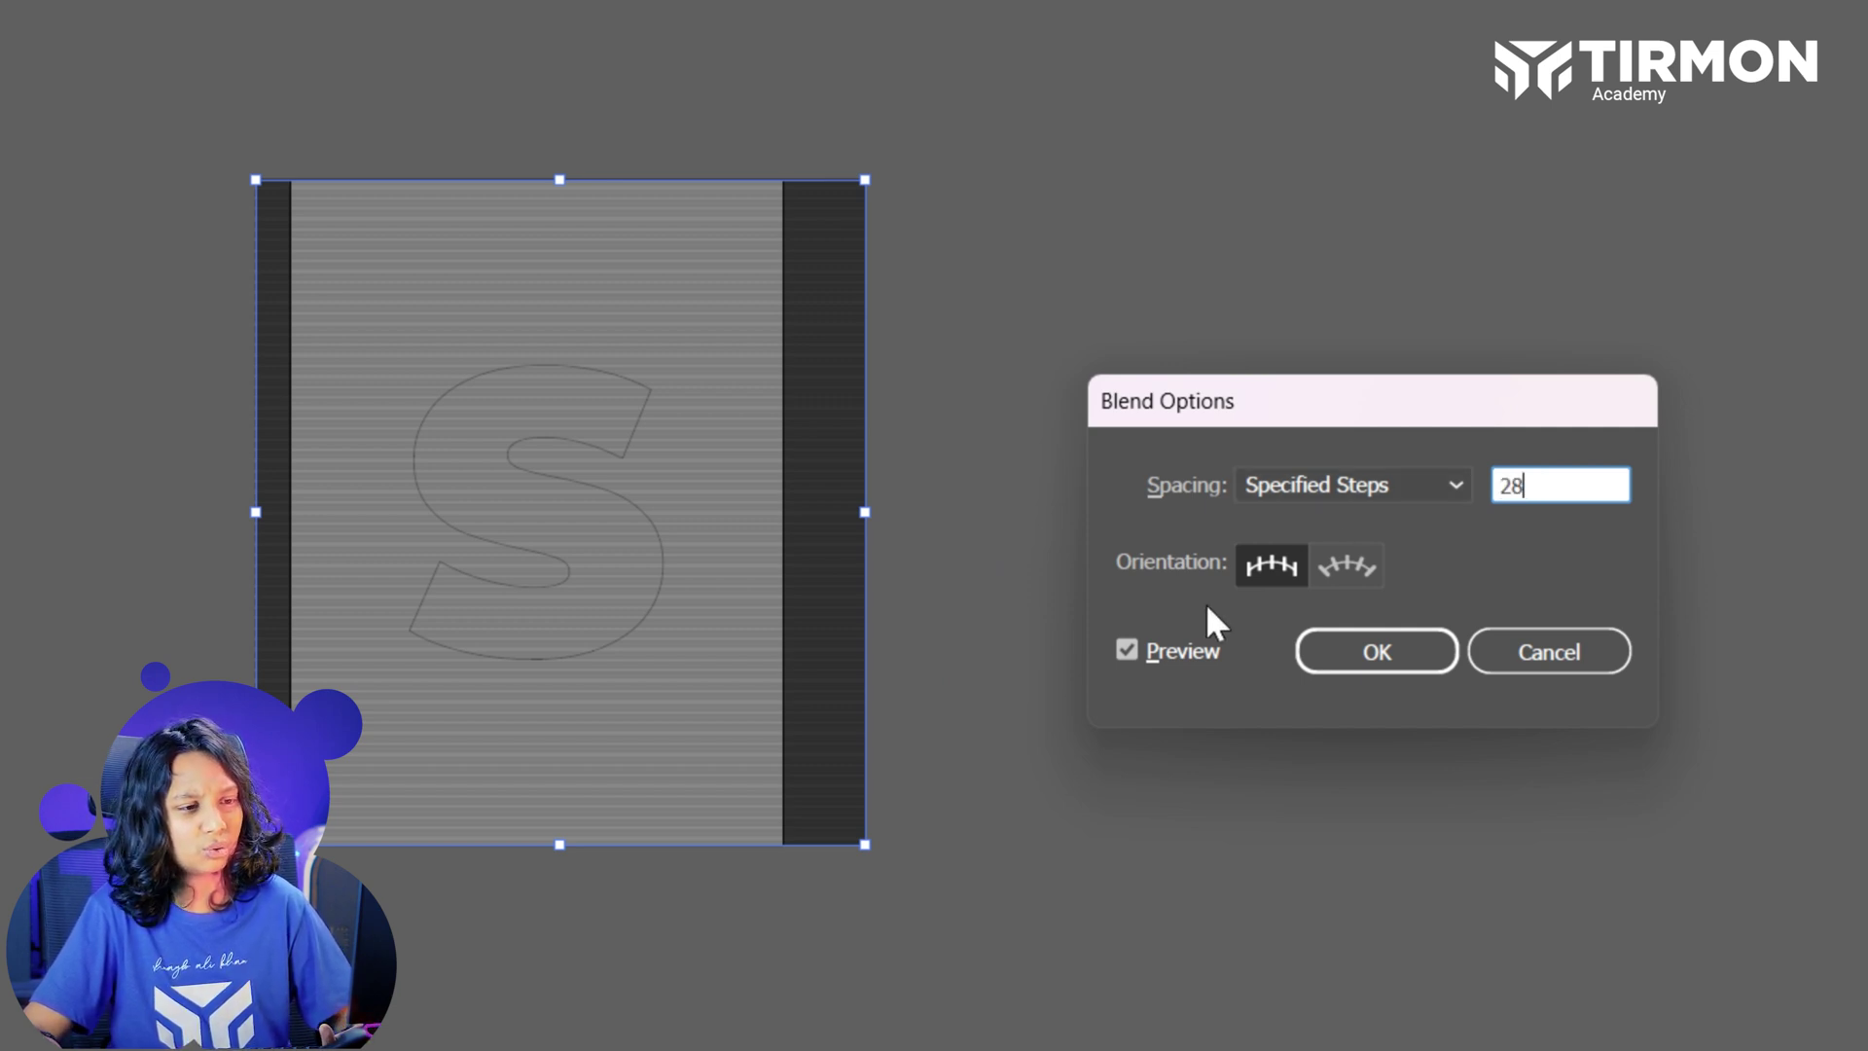
pyautogui.doubleClick(1129, 650)
pyautogui.click(1129, 650)
pyautogui.click(1129, 650)
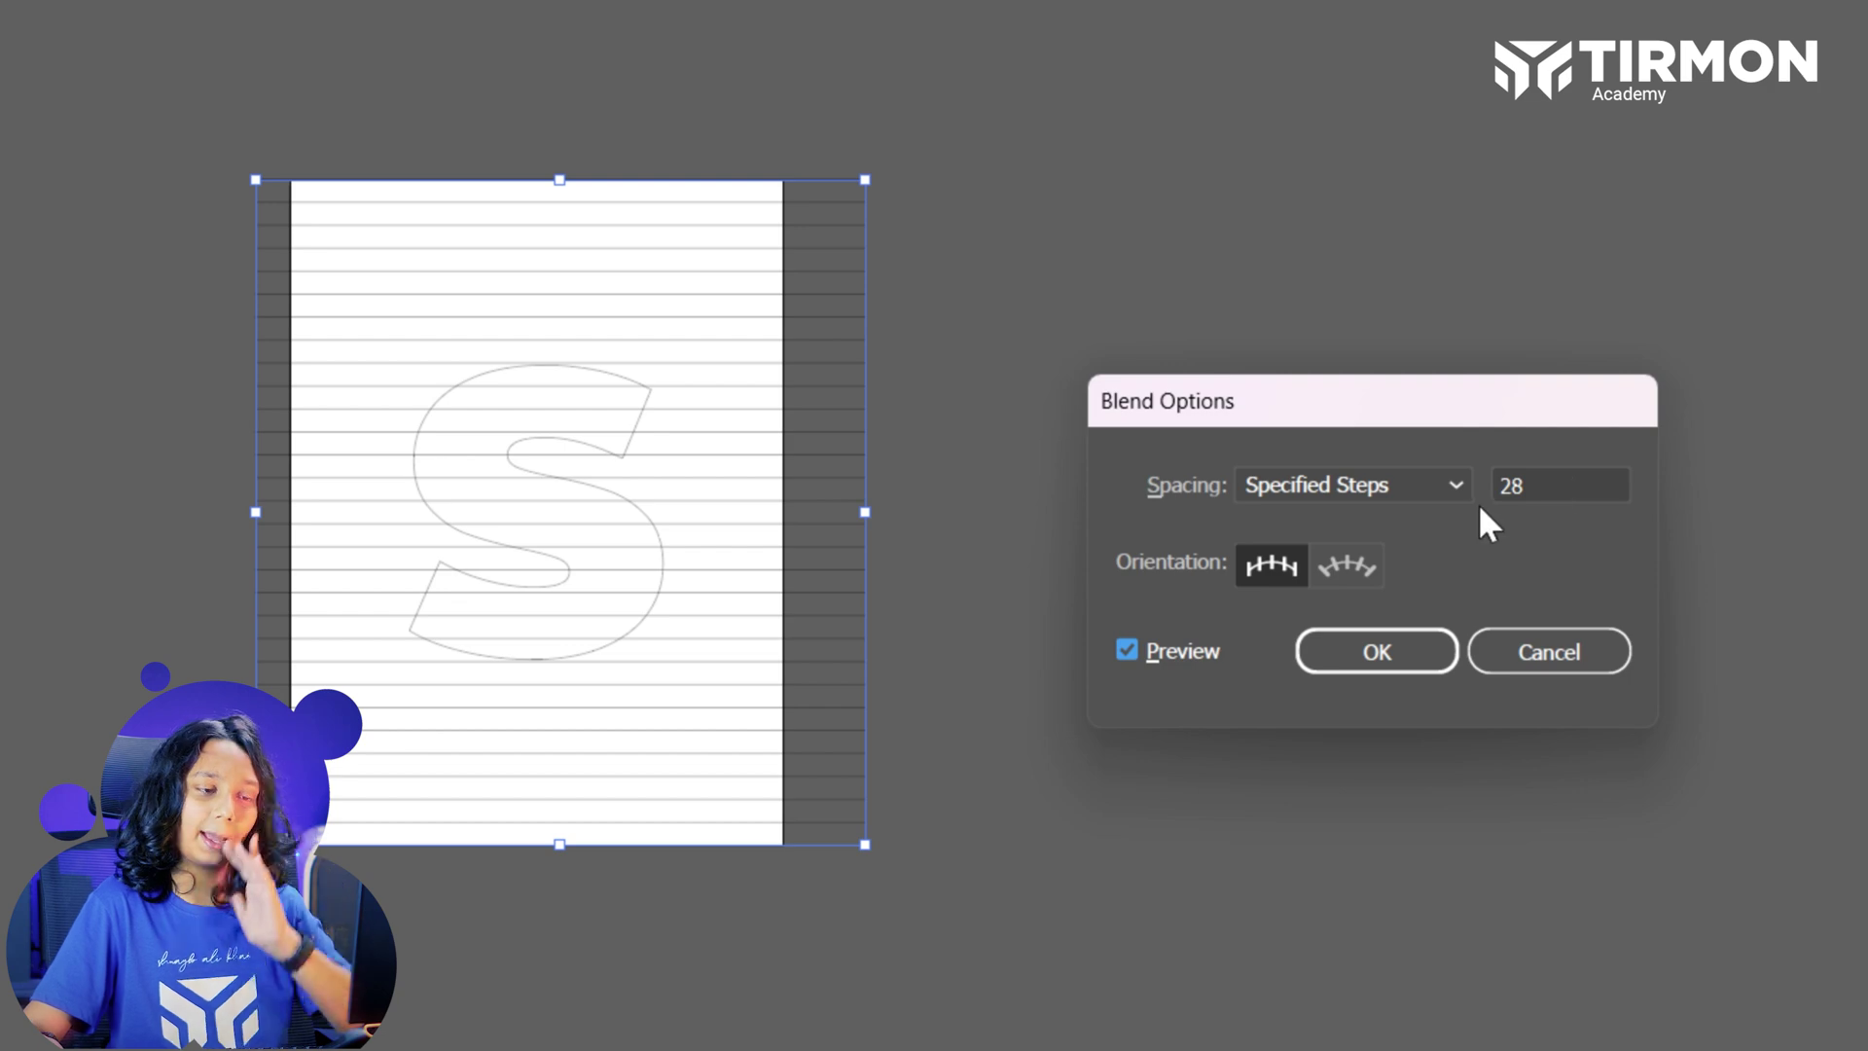
# Try 29 specified steps for the line blend and refresh the preview.
pyautogui.click(1554, 481)
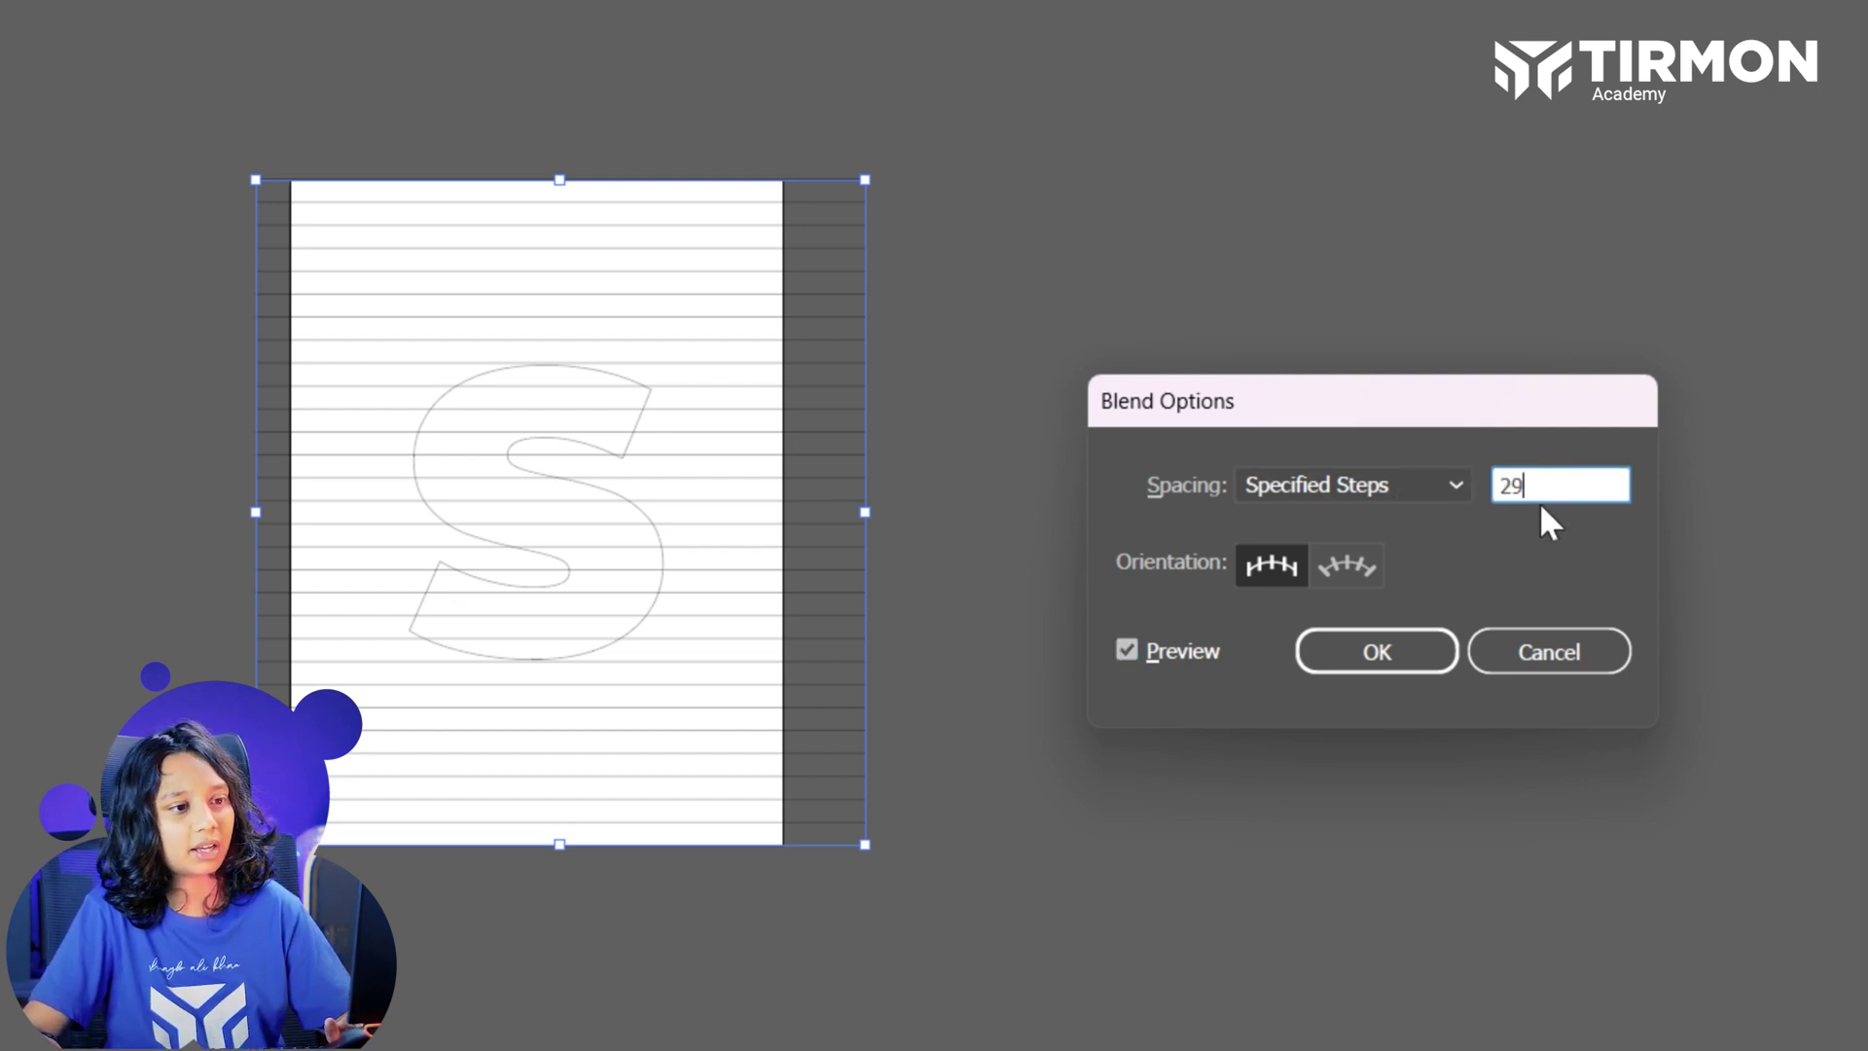
pyautogui.click(1164, 656)
pyautogui.click(1164, 656)
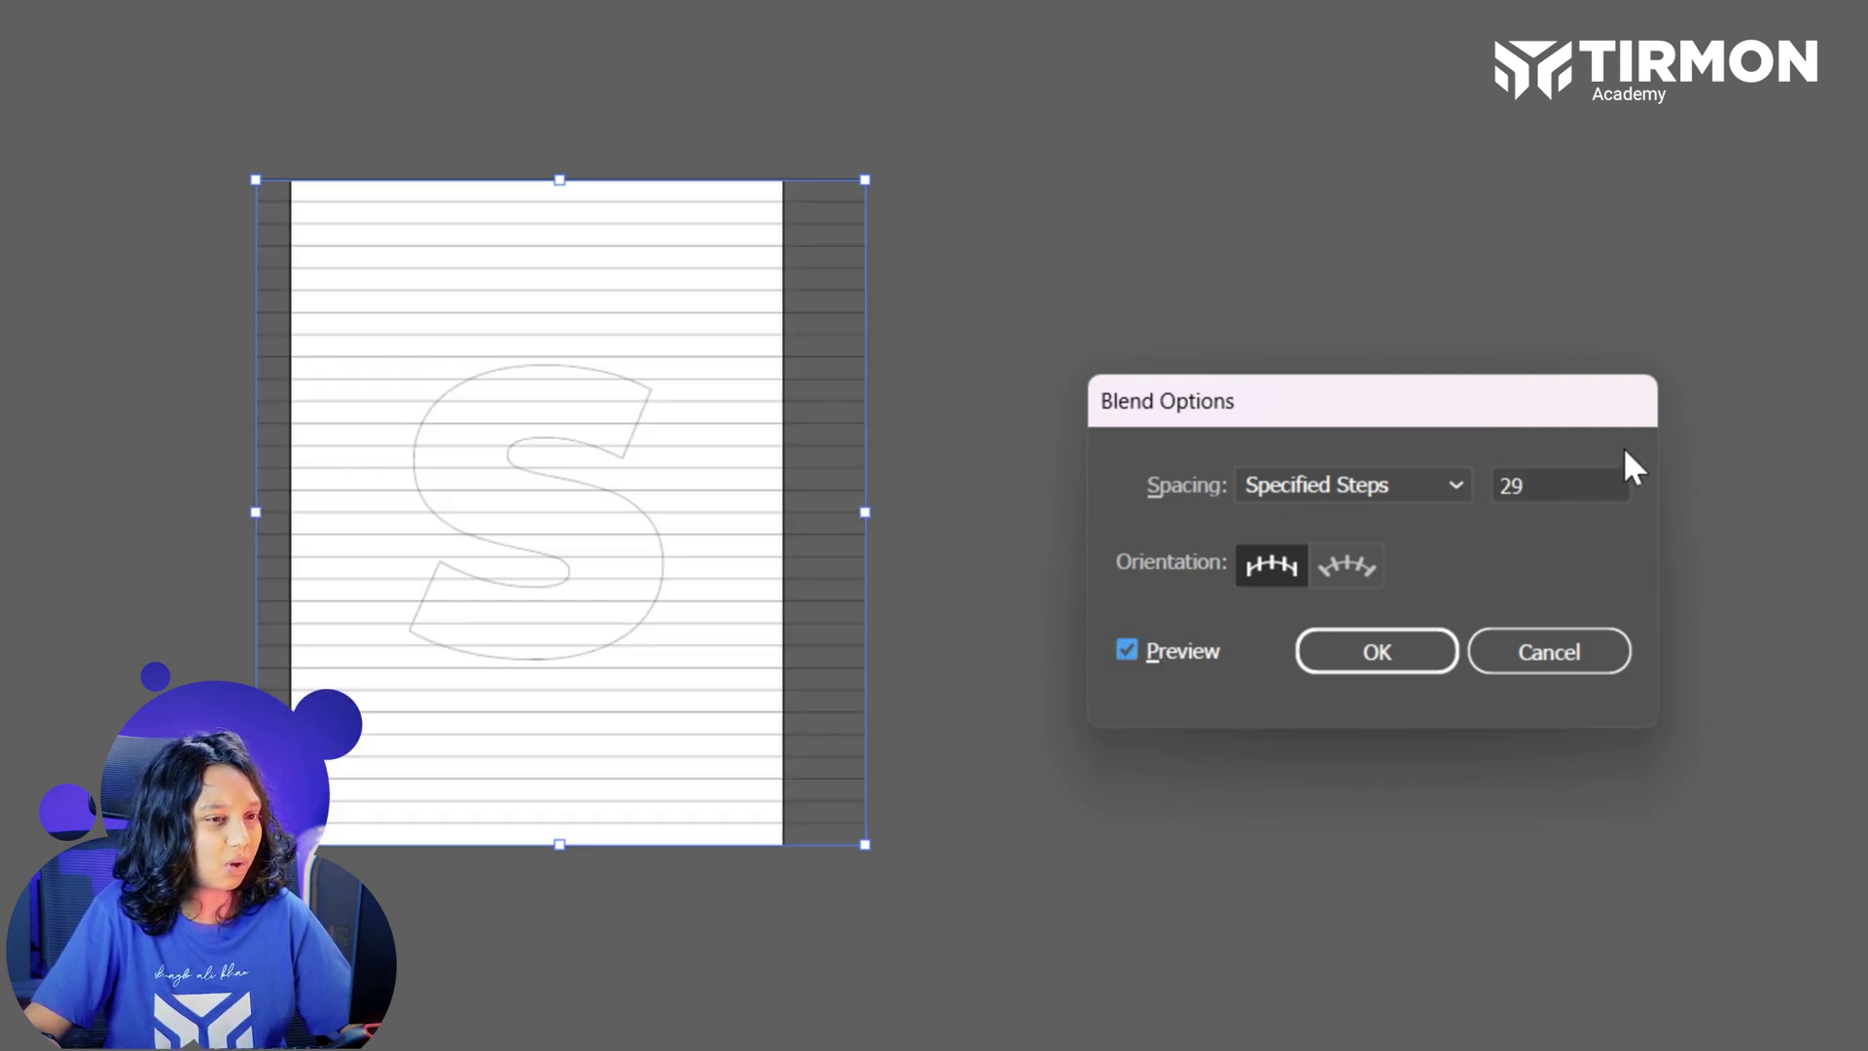
# Return the line blend to 28 specified steps and apply the blend options.
pyautogui.click(1548, 476)
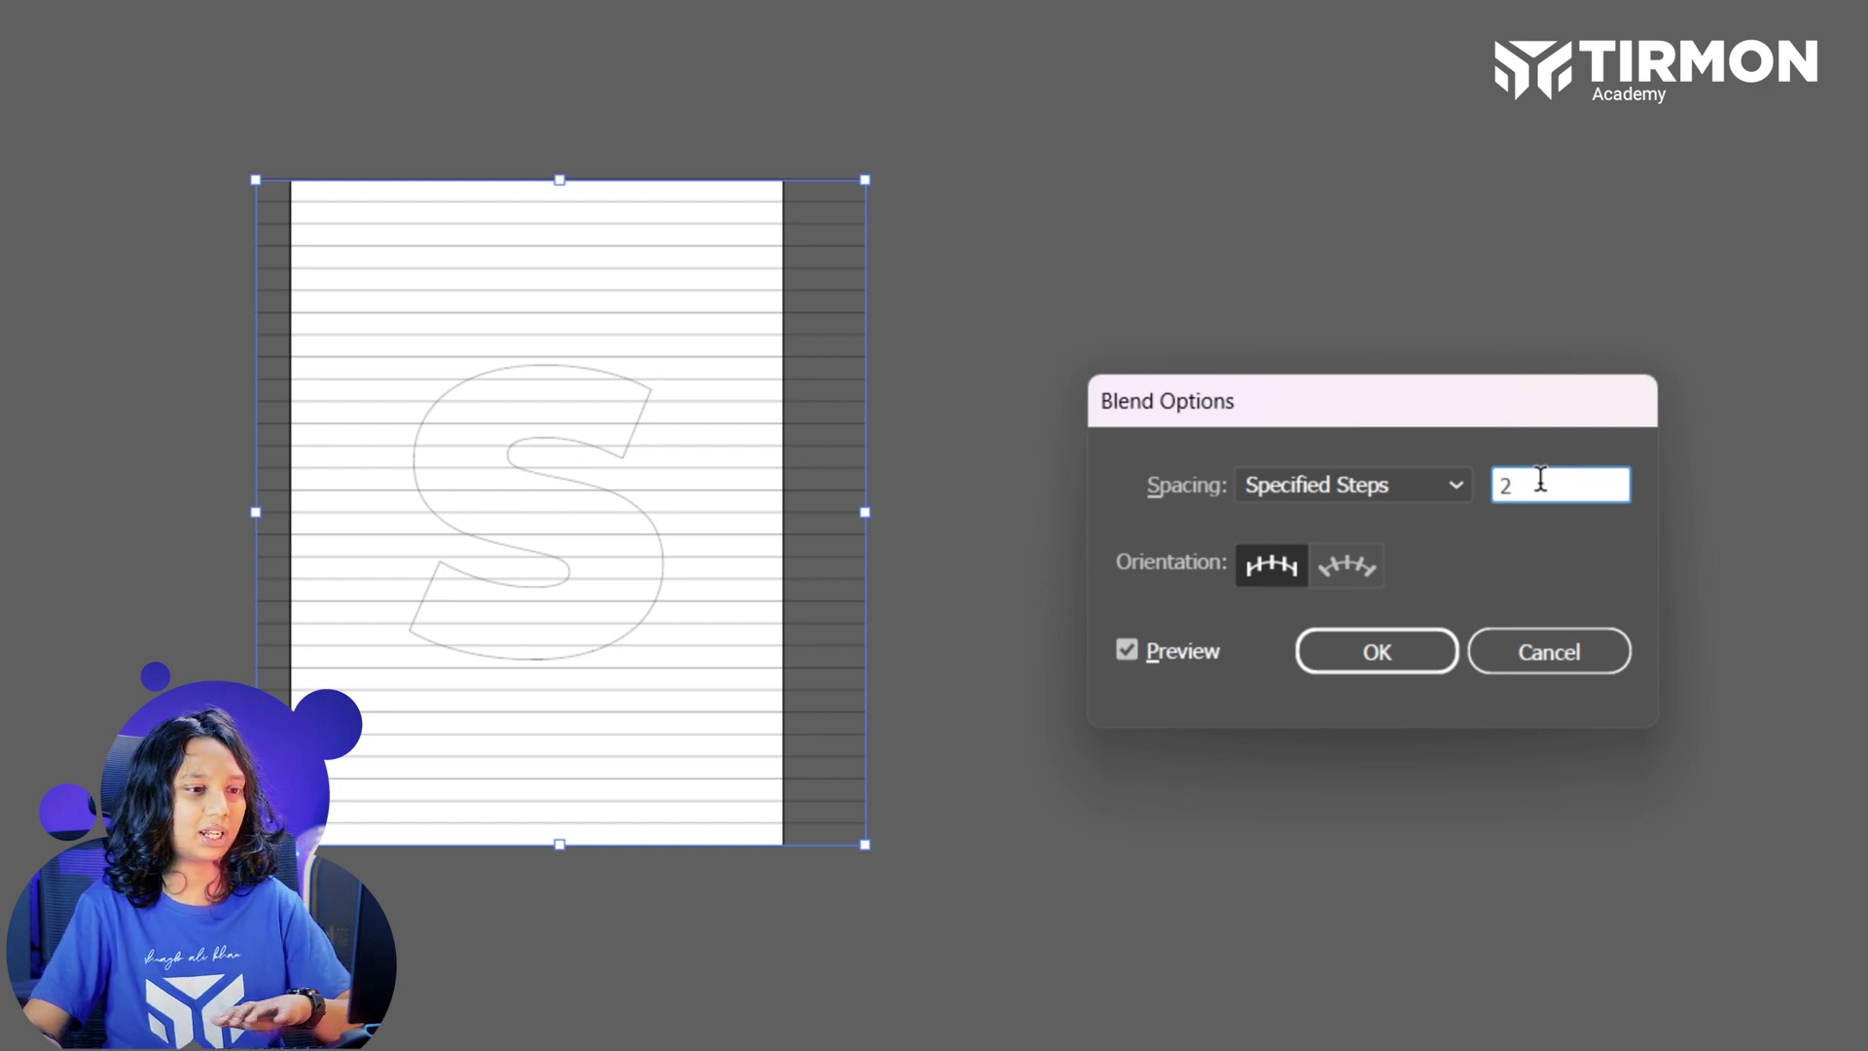
pyautogui.click(1181, 656)
pyautogui.click(1181, 656)
pyautogui.click(1319, 599)
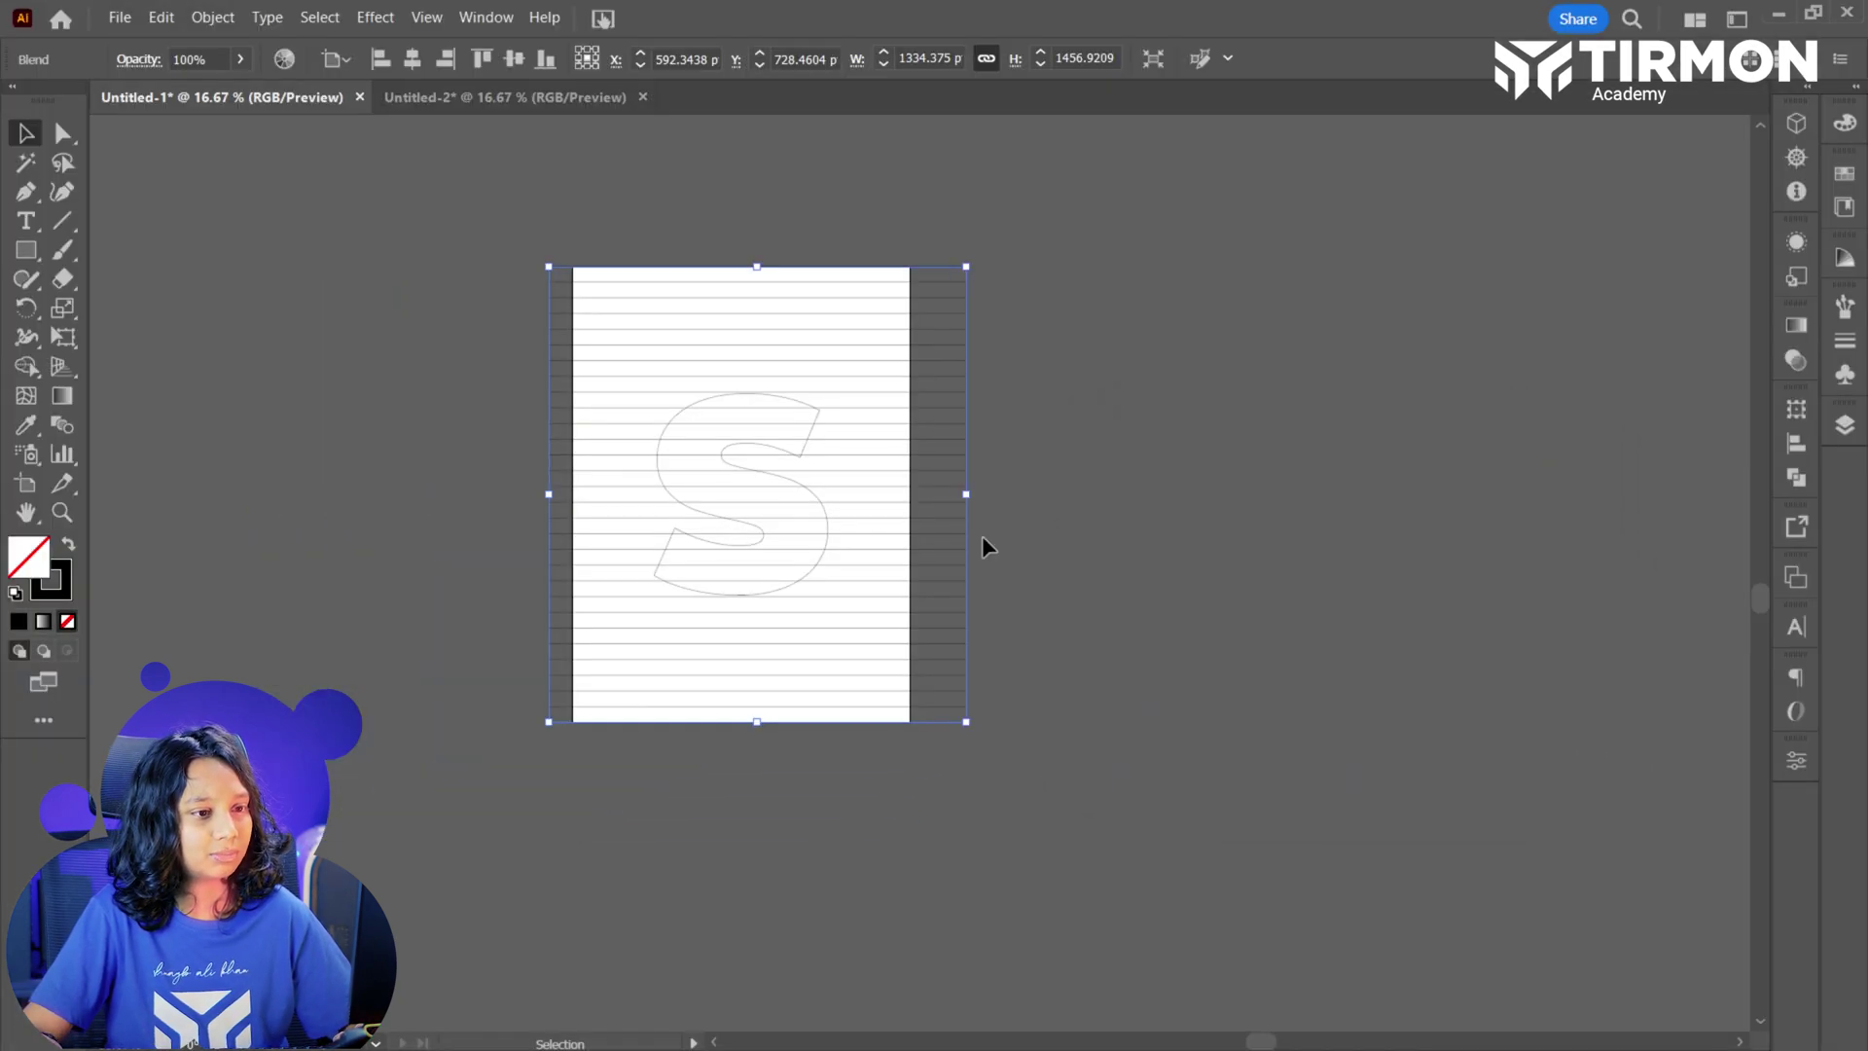
# Shift the blended lines slightly to the left and send them behind the S outline.
pyautogui.scroll(2, 506, 539)
pyautogui.scroll(1, 866, 710)
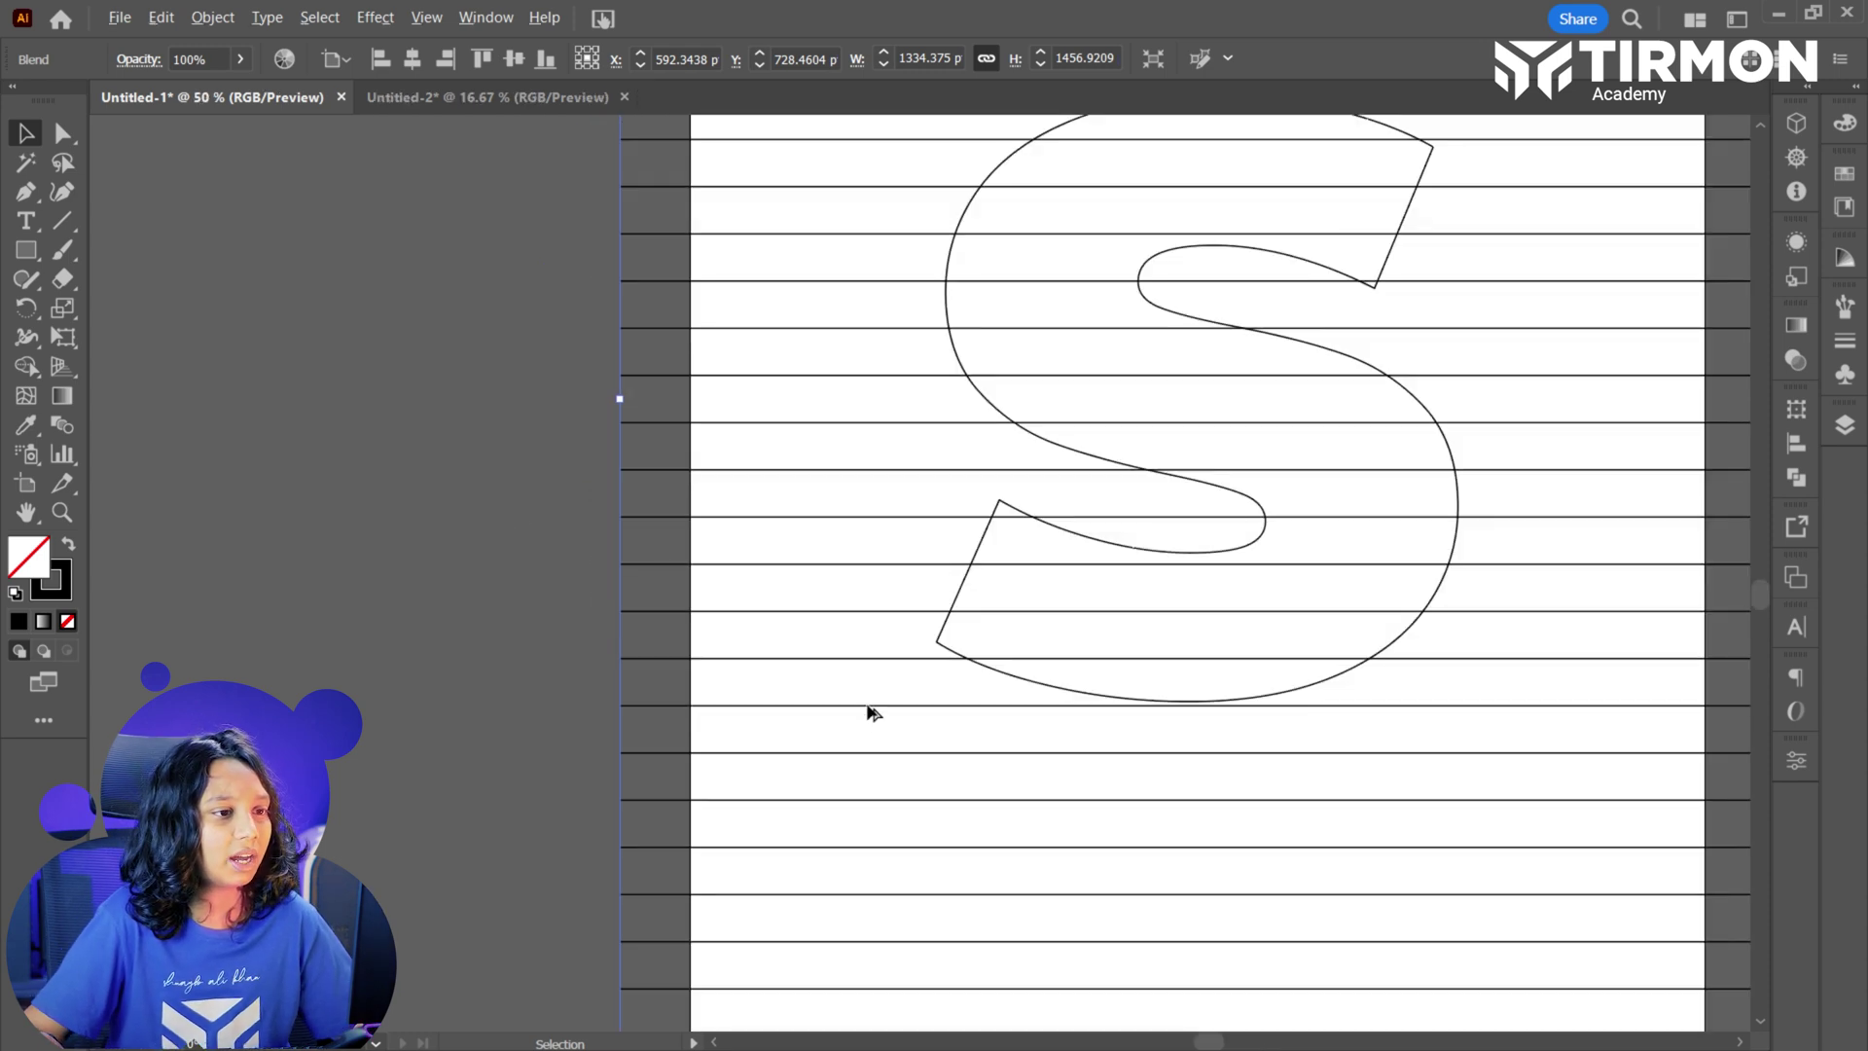
pyautogui.scroll(-2, 864, 709)
pyautogui.scroll(1, 871, 711)
pyautogui.hscroll(5, 971, 680)
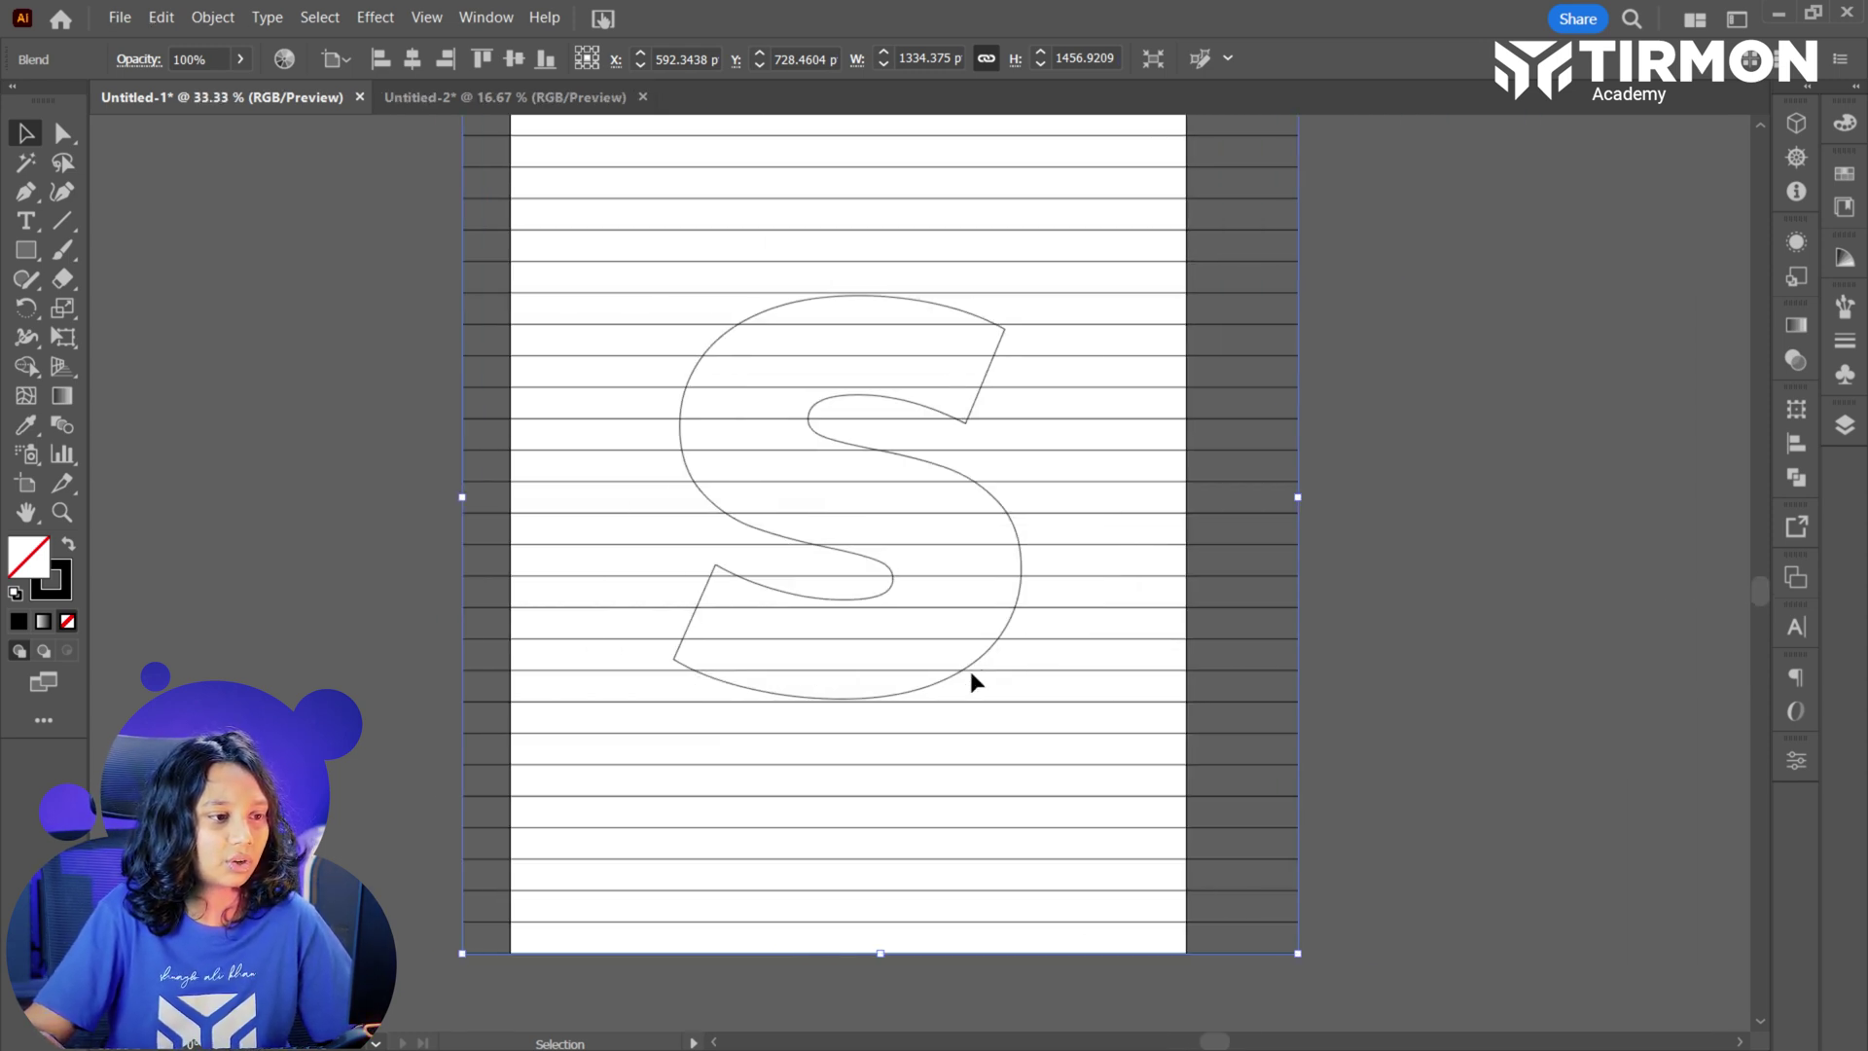
pyautogui.click(270, 521)
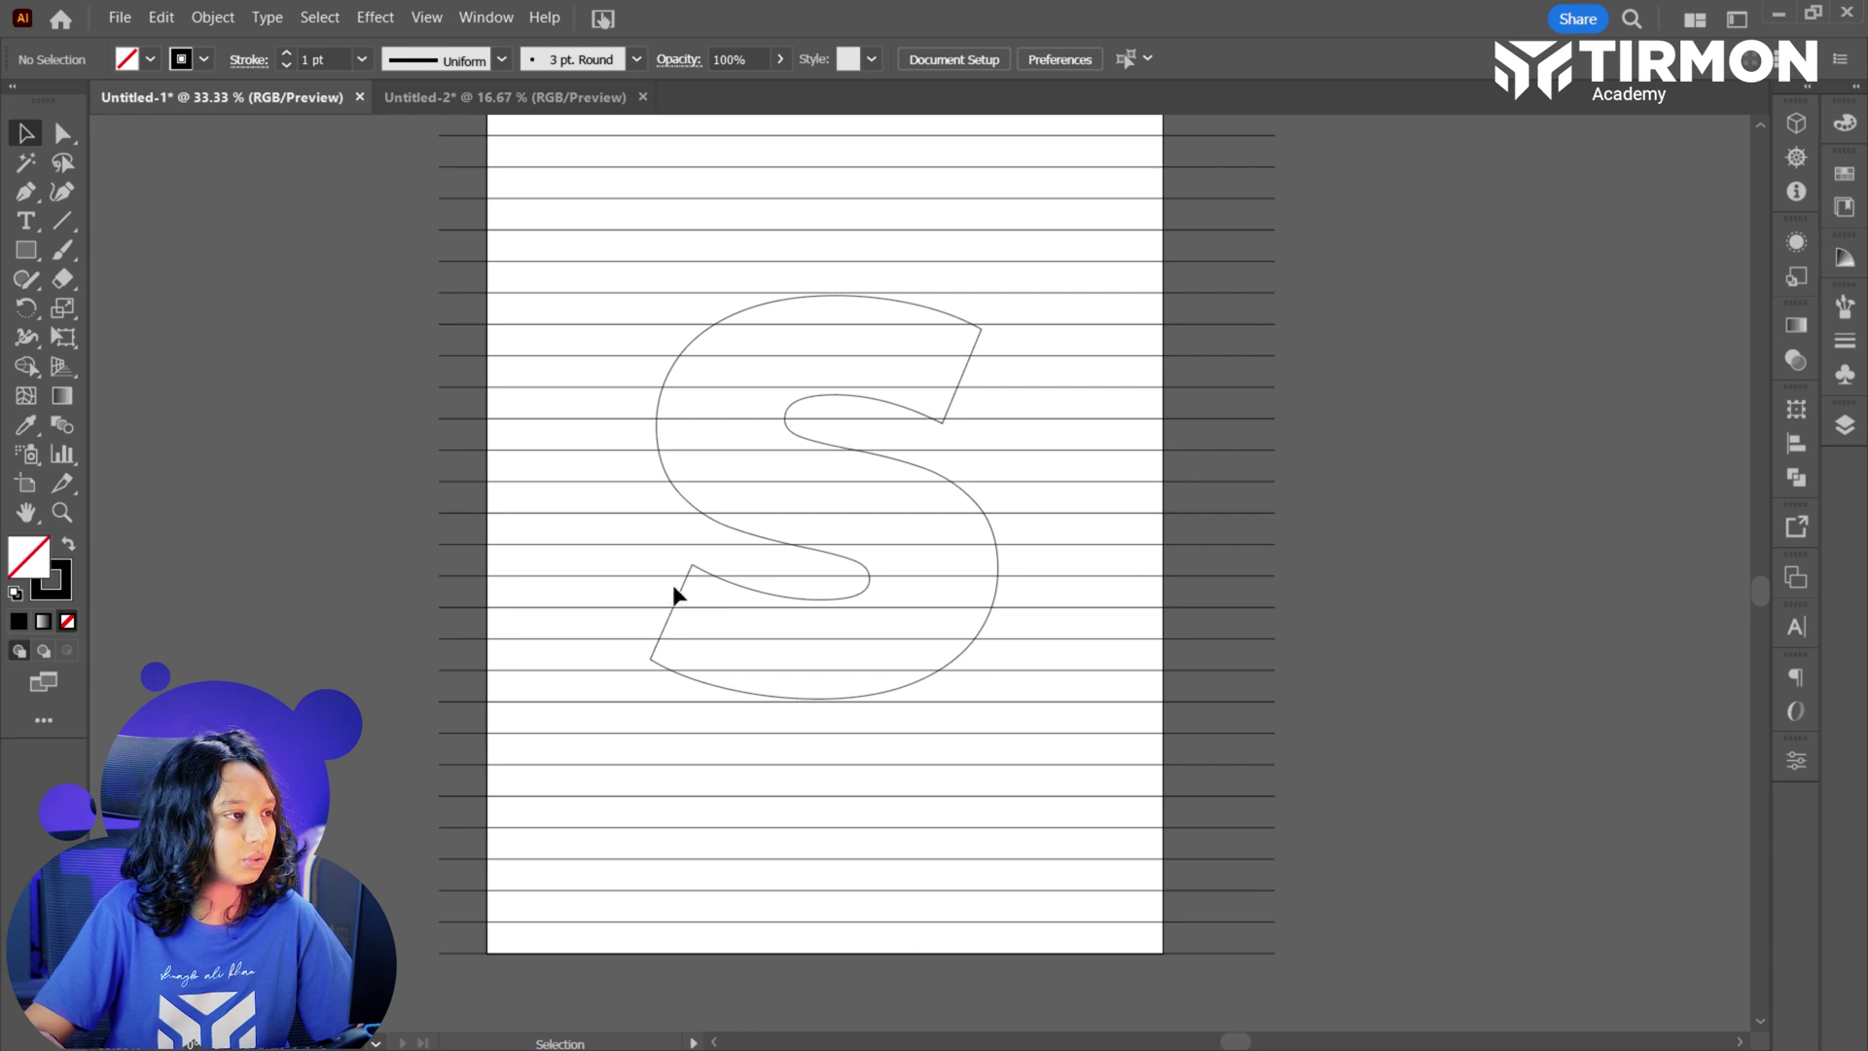
pyautogui.click(794, 552)
pyautogui.moveTo(795, 545); pyautogui.dragTo(785, 542)
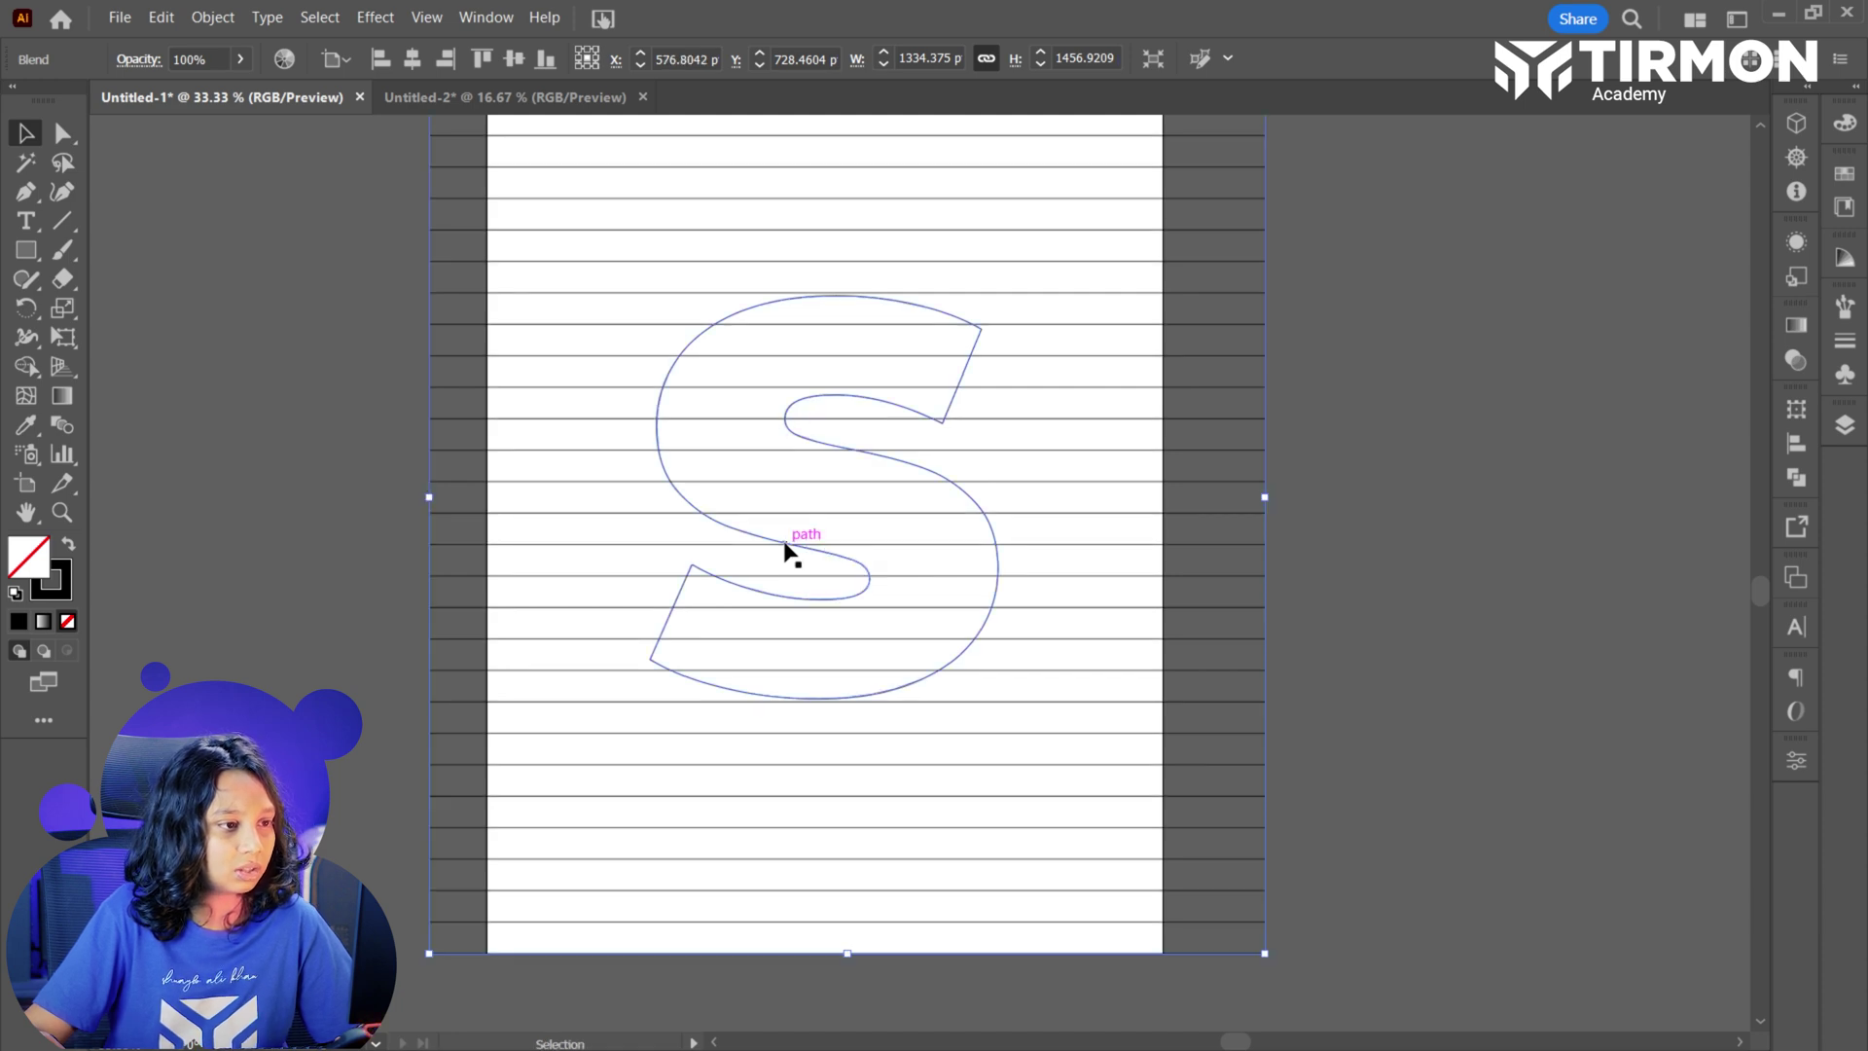
pyautogui.rightClick(786, 547)
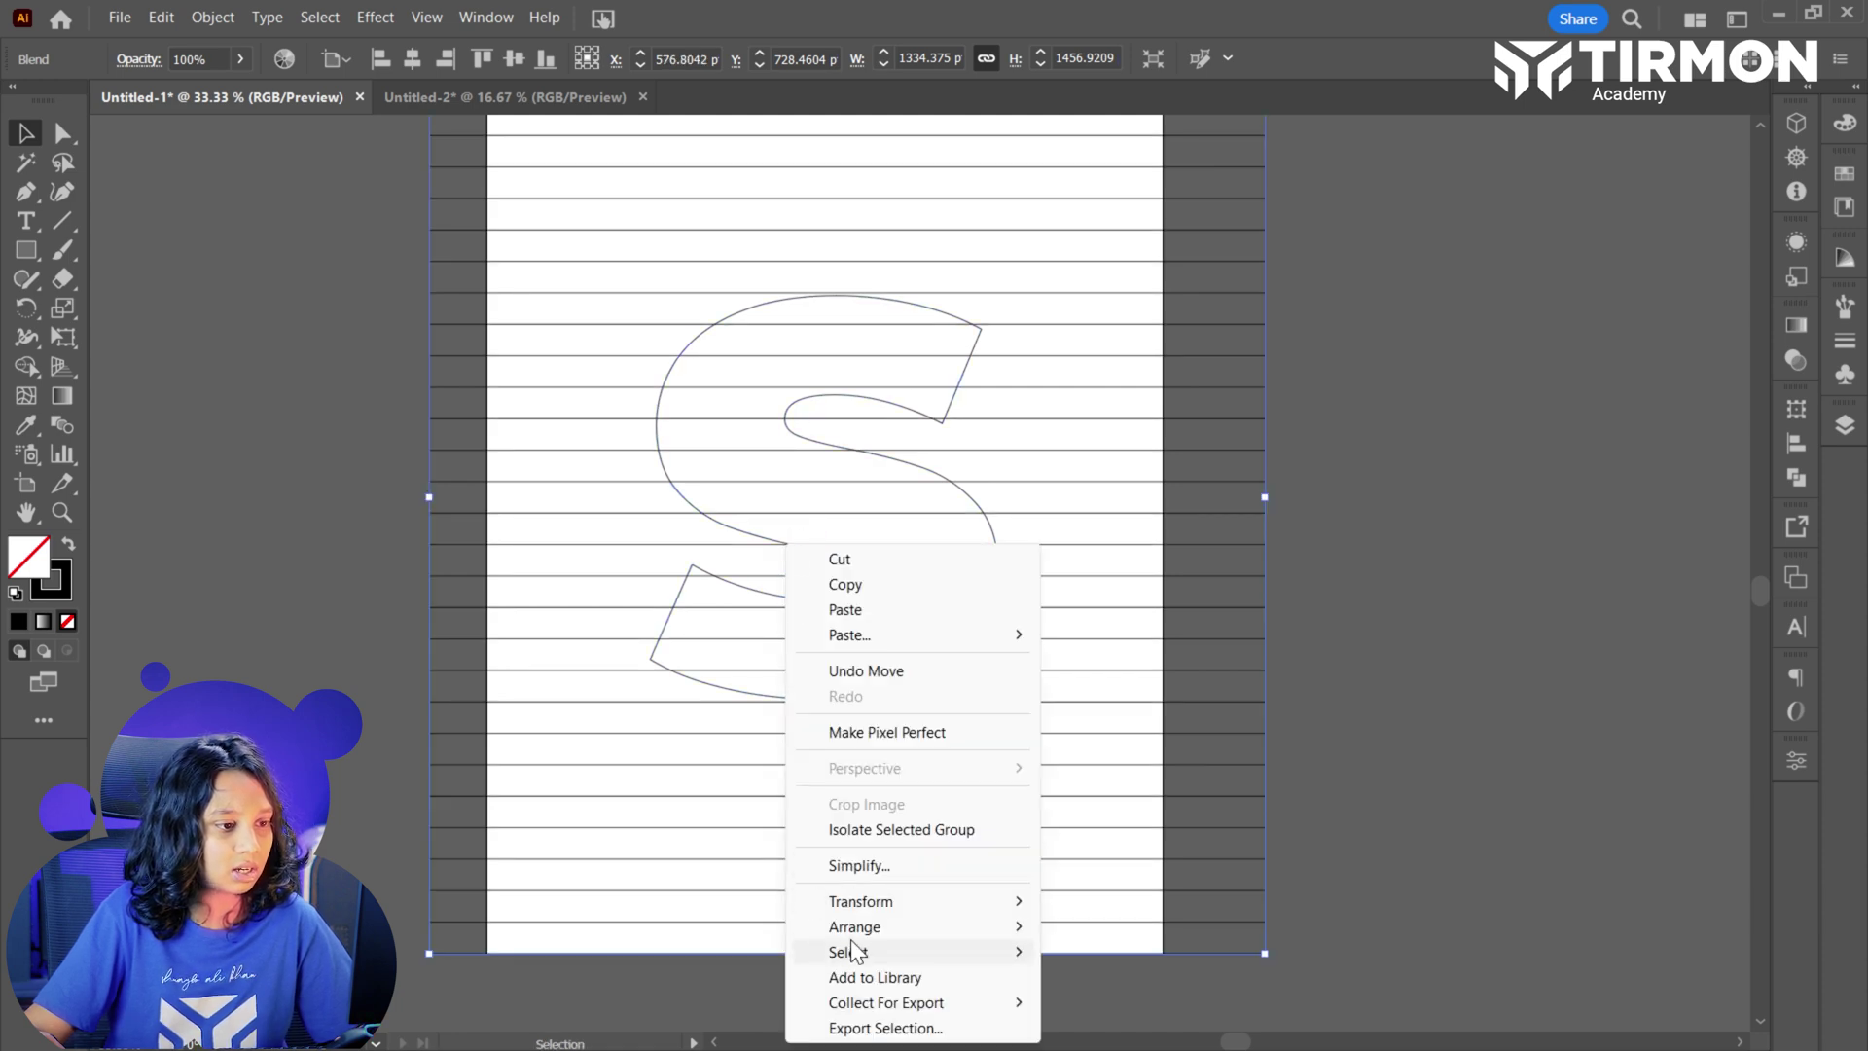
pyautogui.moveTo(871, 932)
pyautogui.click(1152, 895)
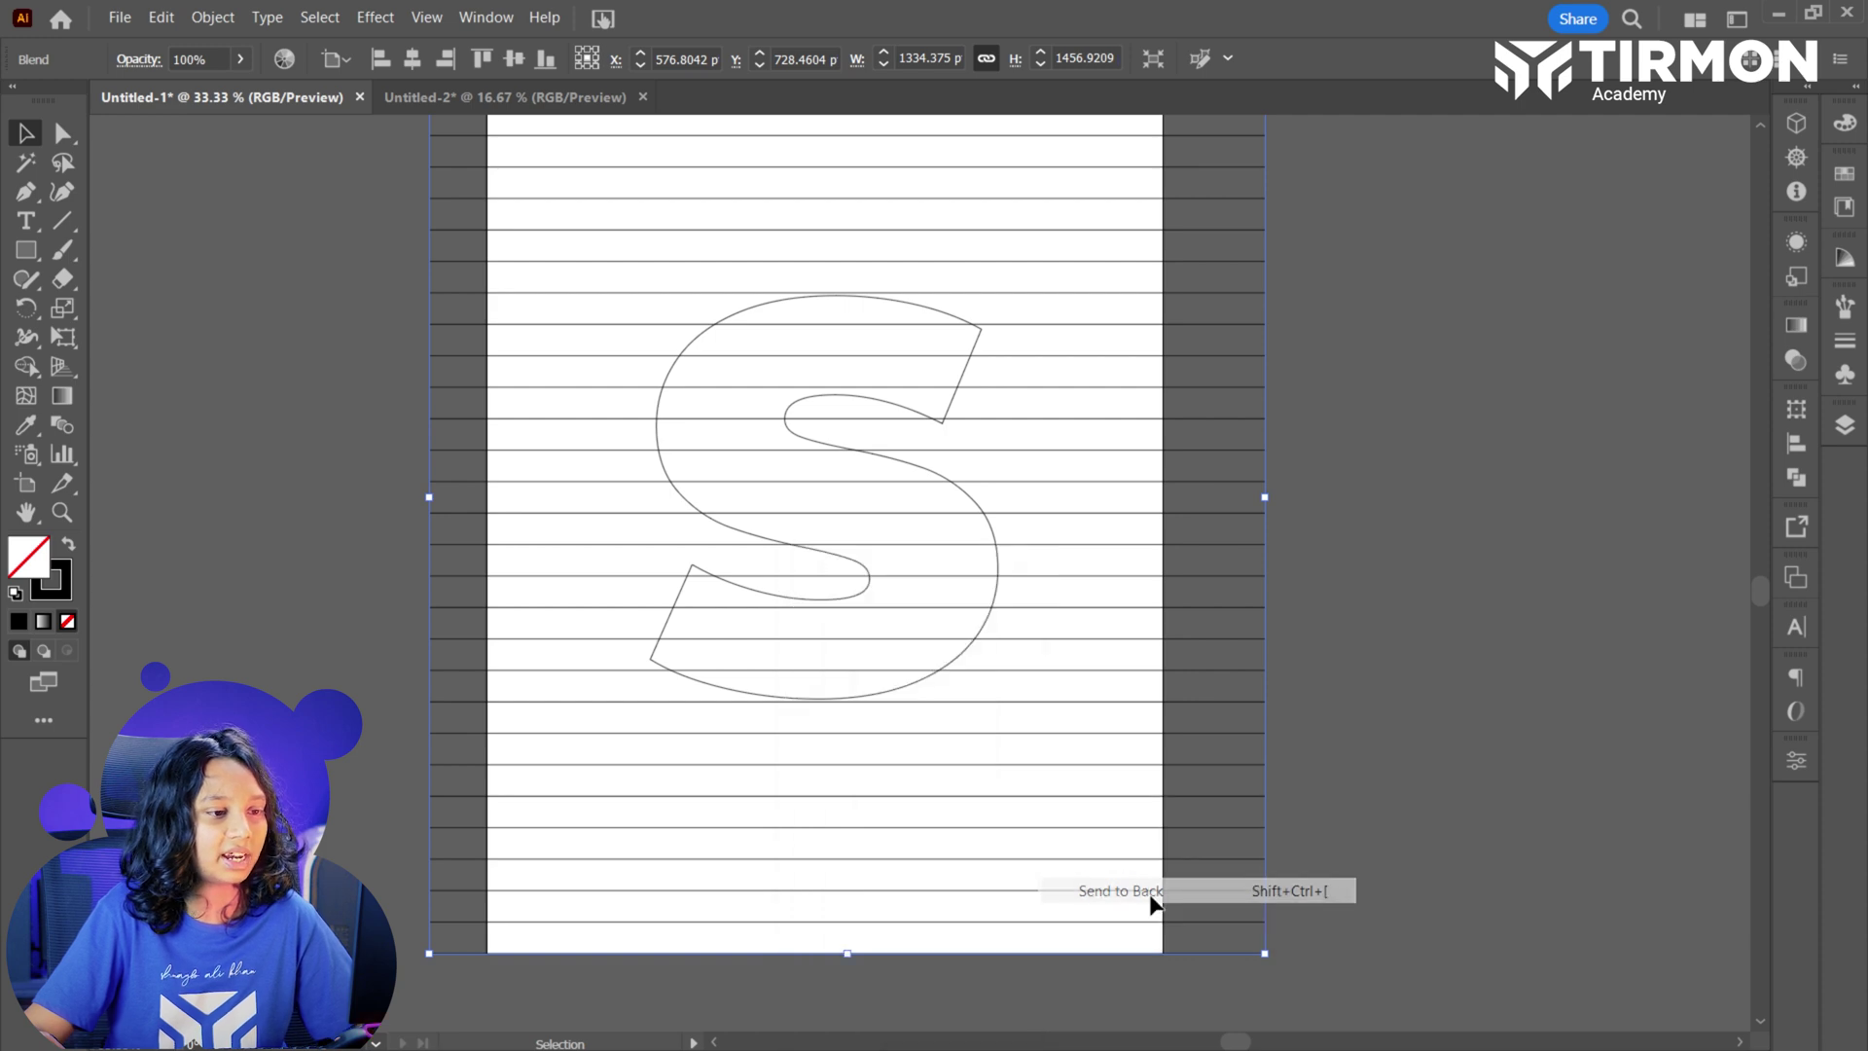
pyautogui.click(901, 693)
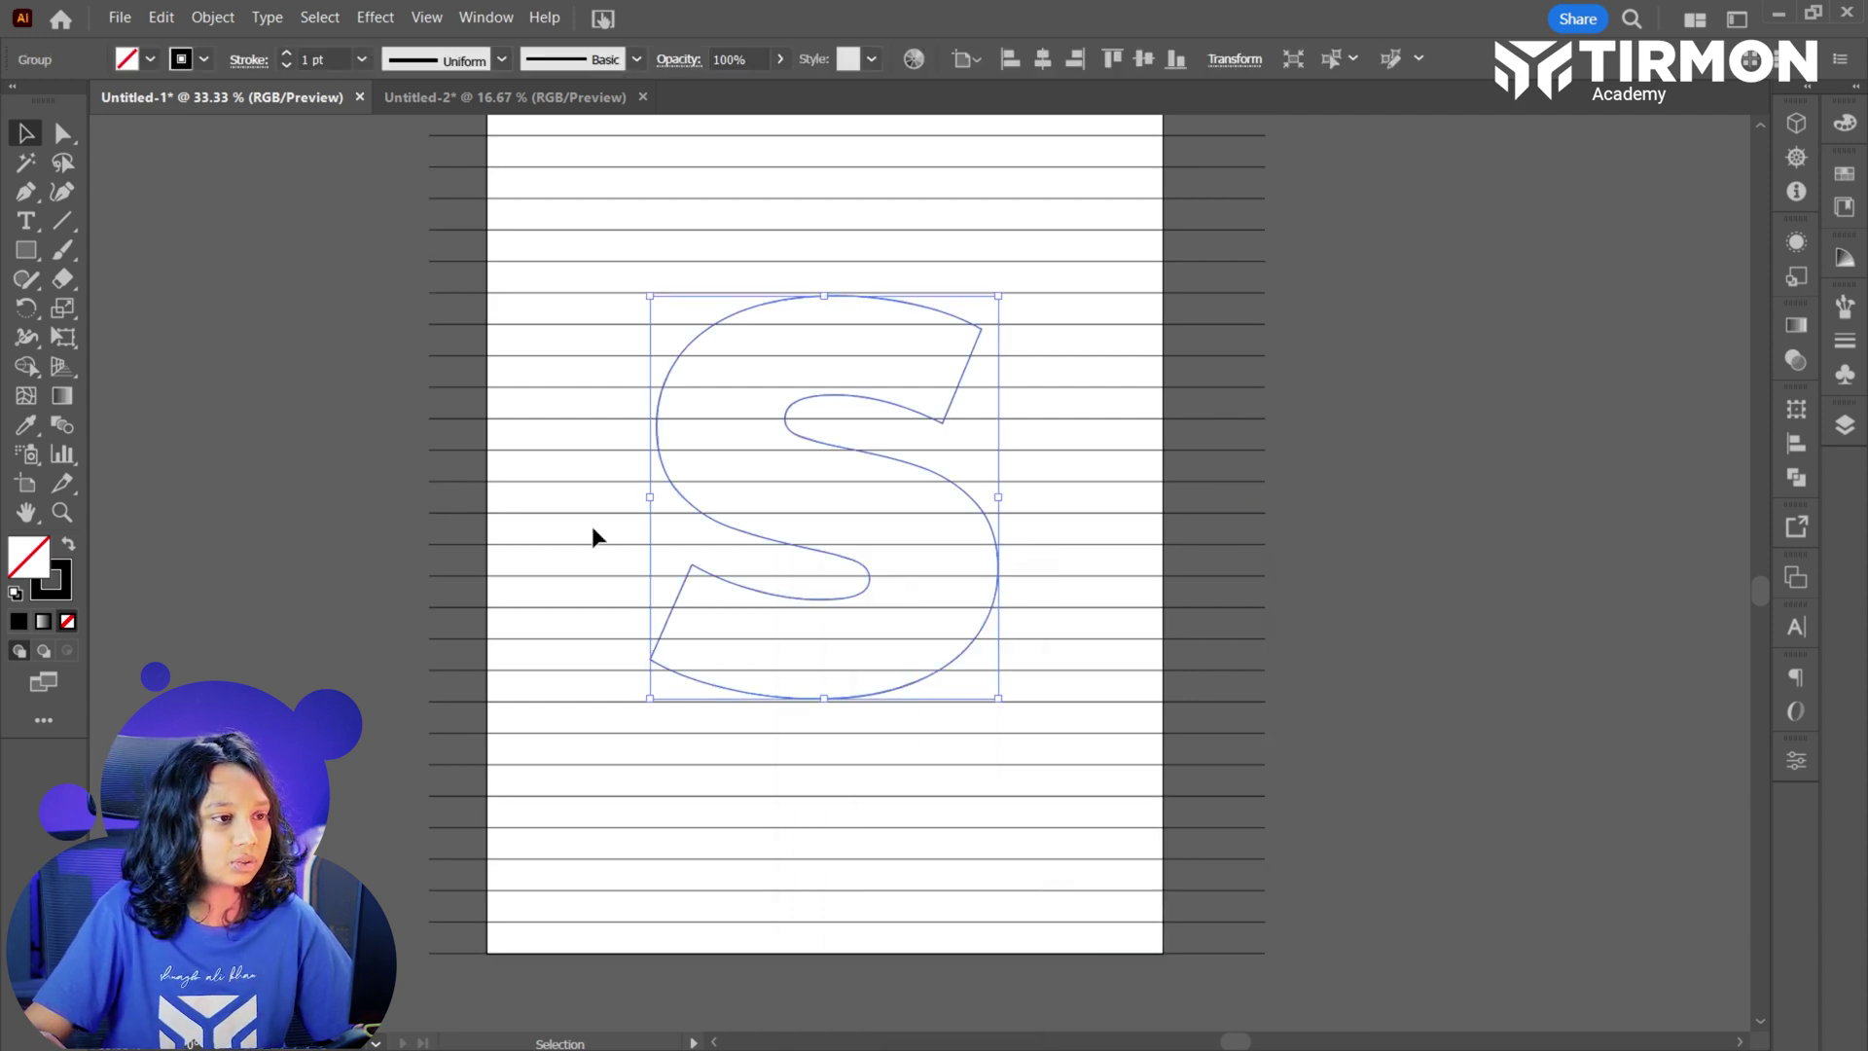
pyautogui.click(211, 17)
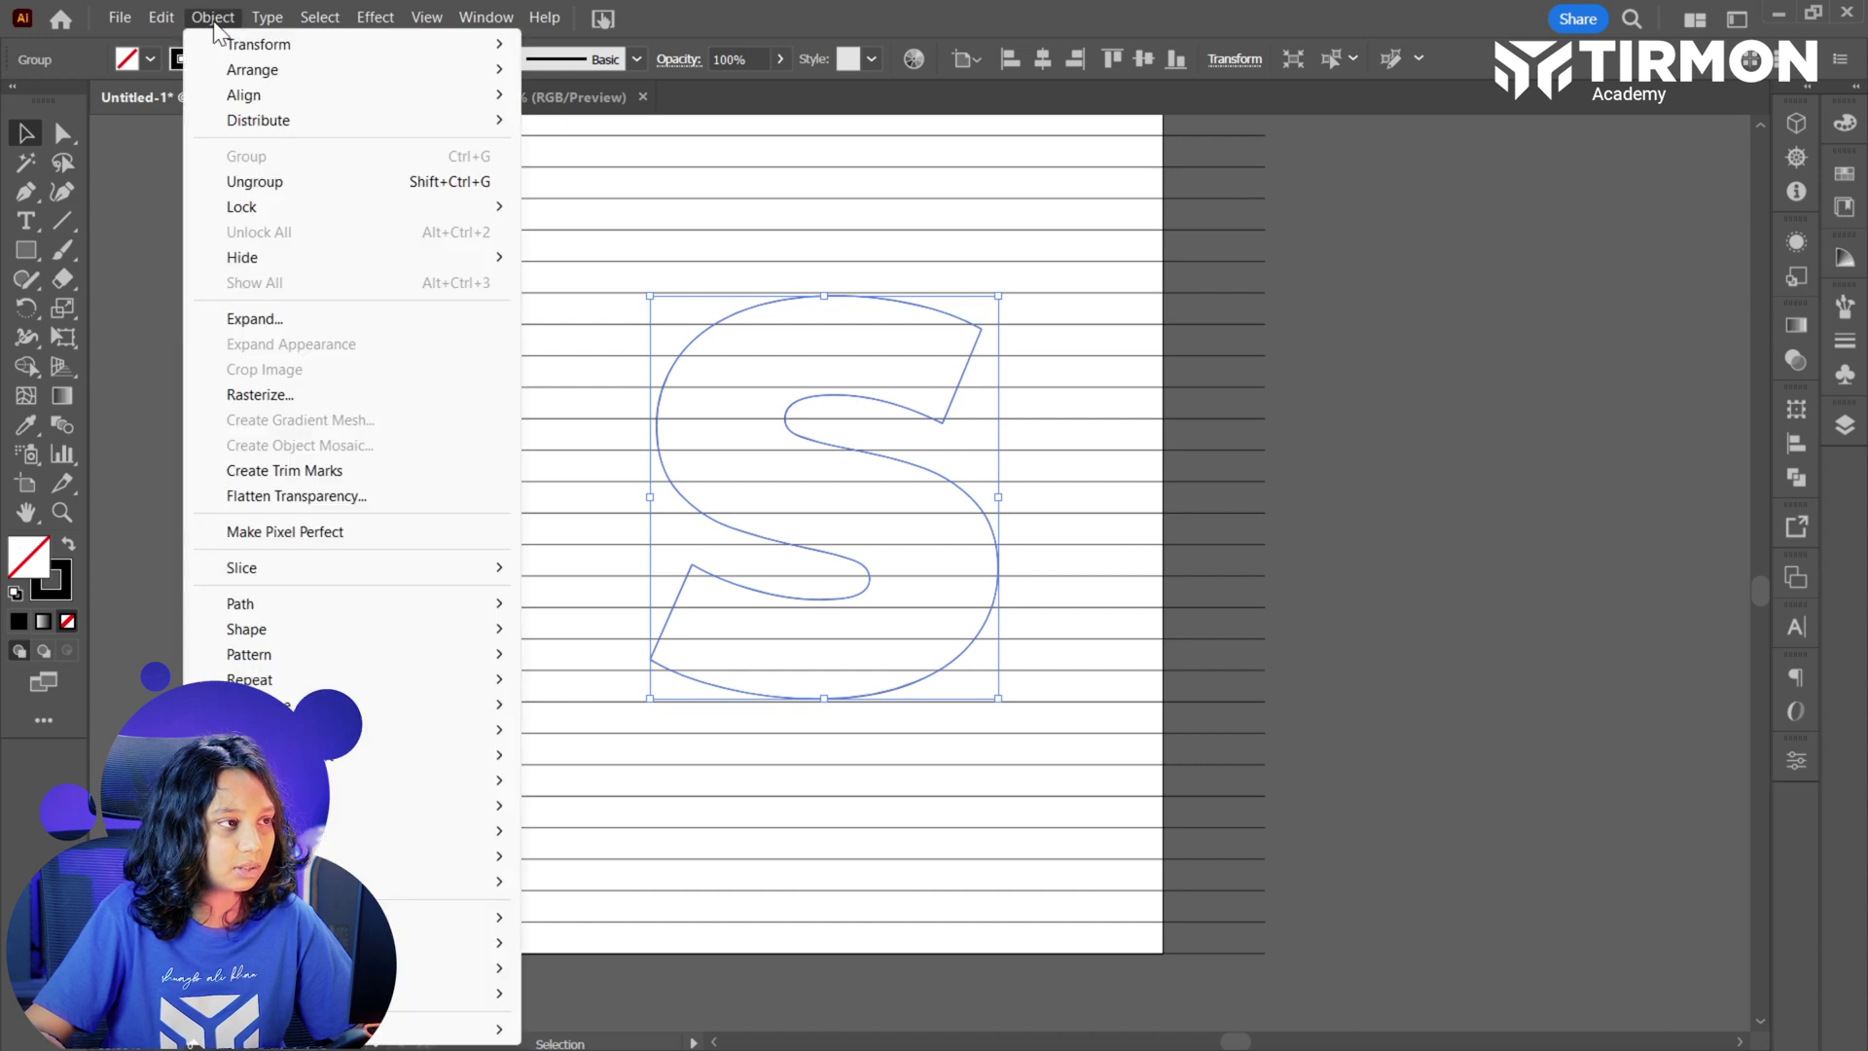
pyautogui.moveTo(467, 755)
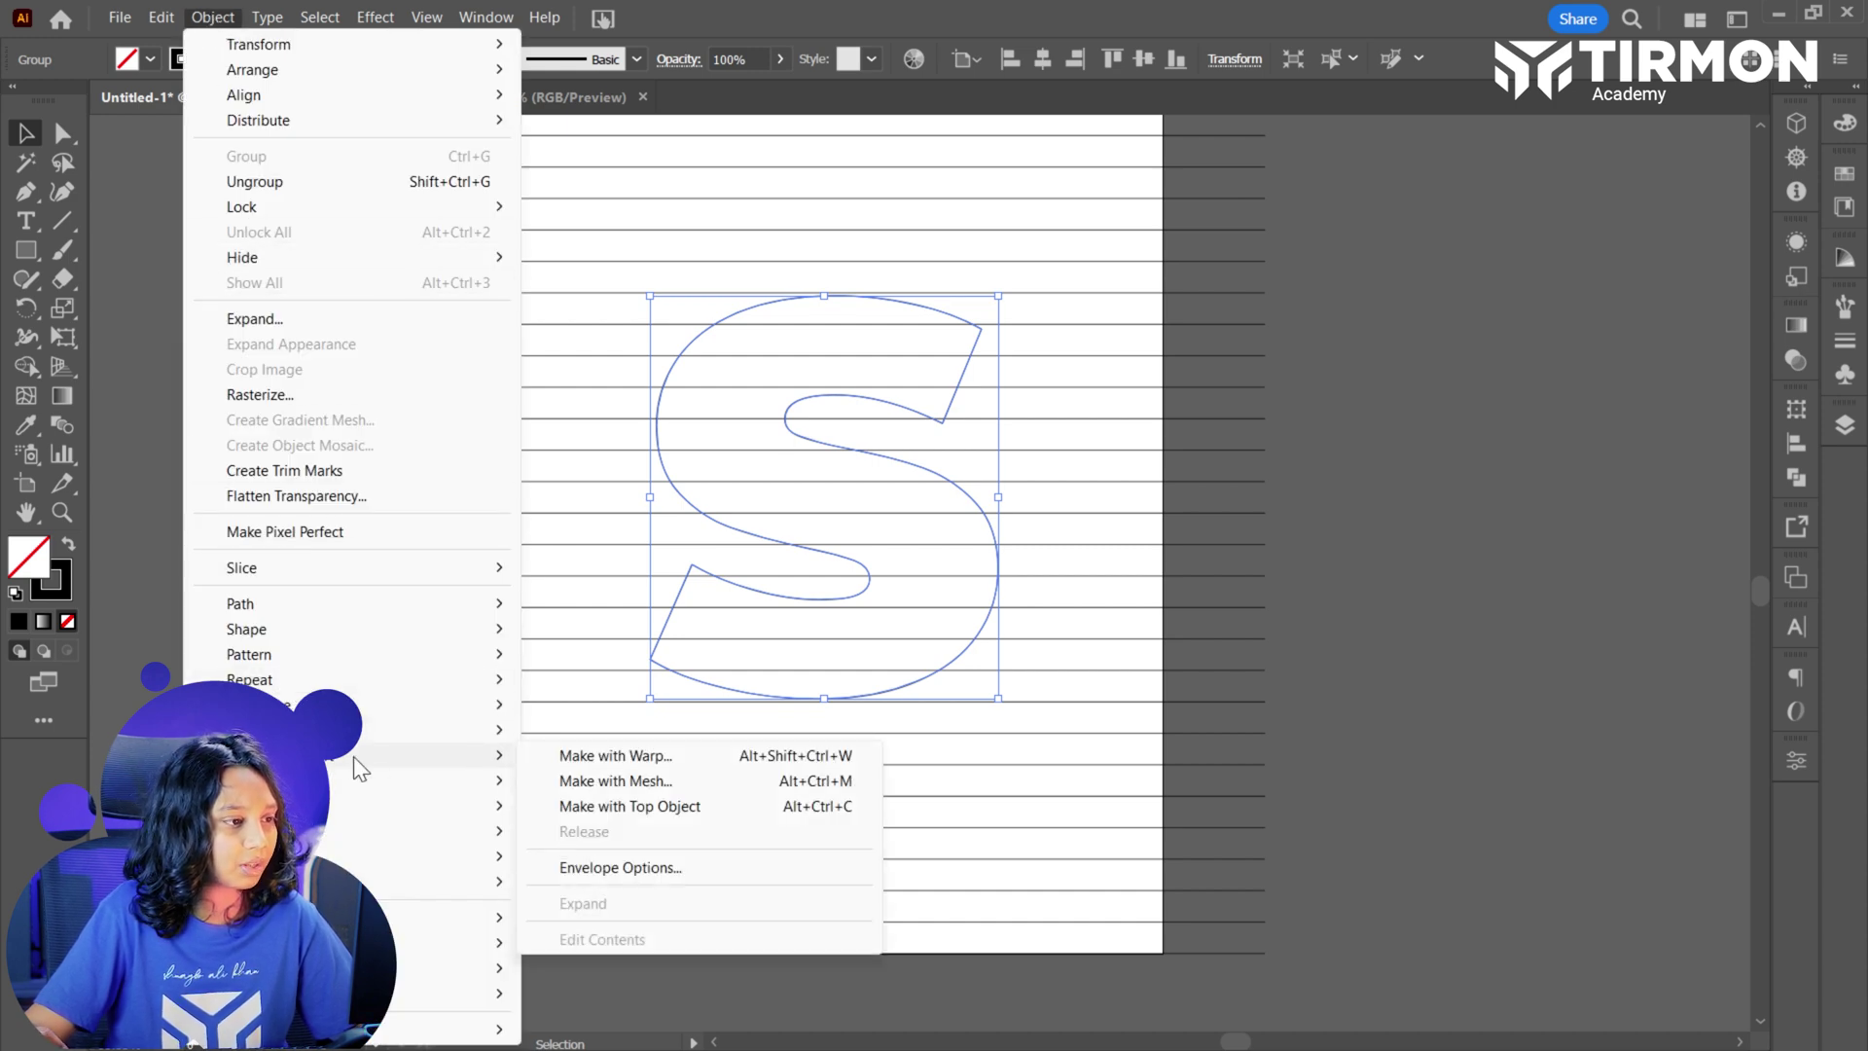
pyautogui.click(577, 784)
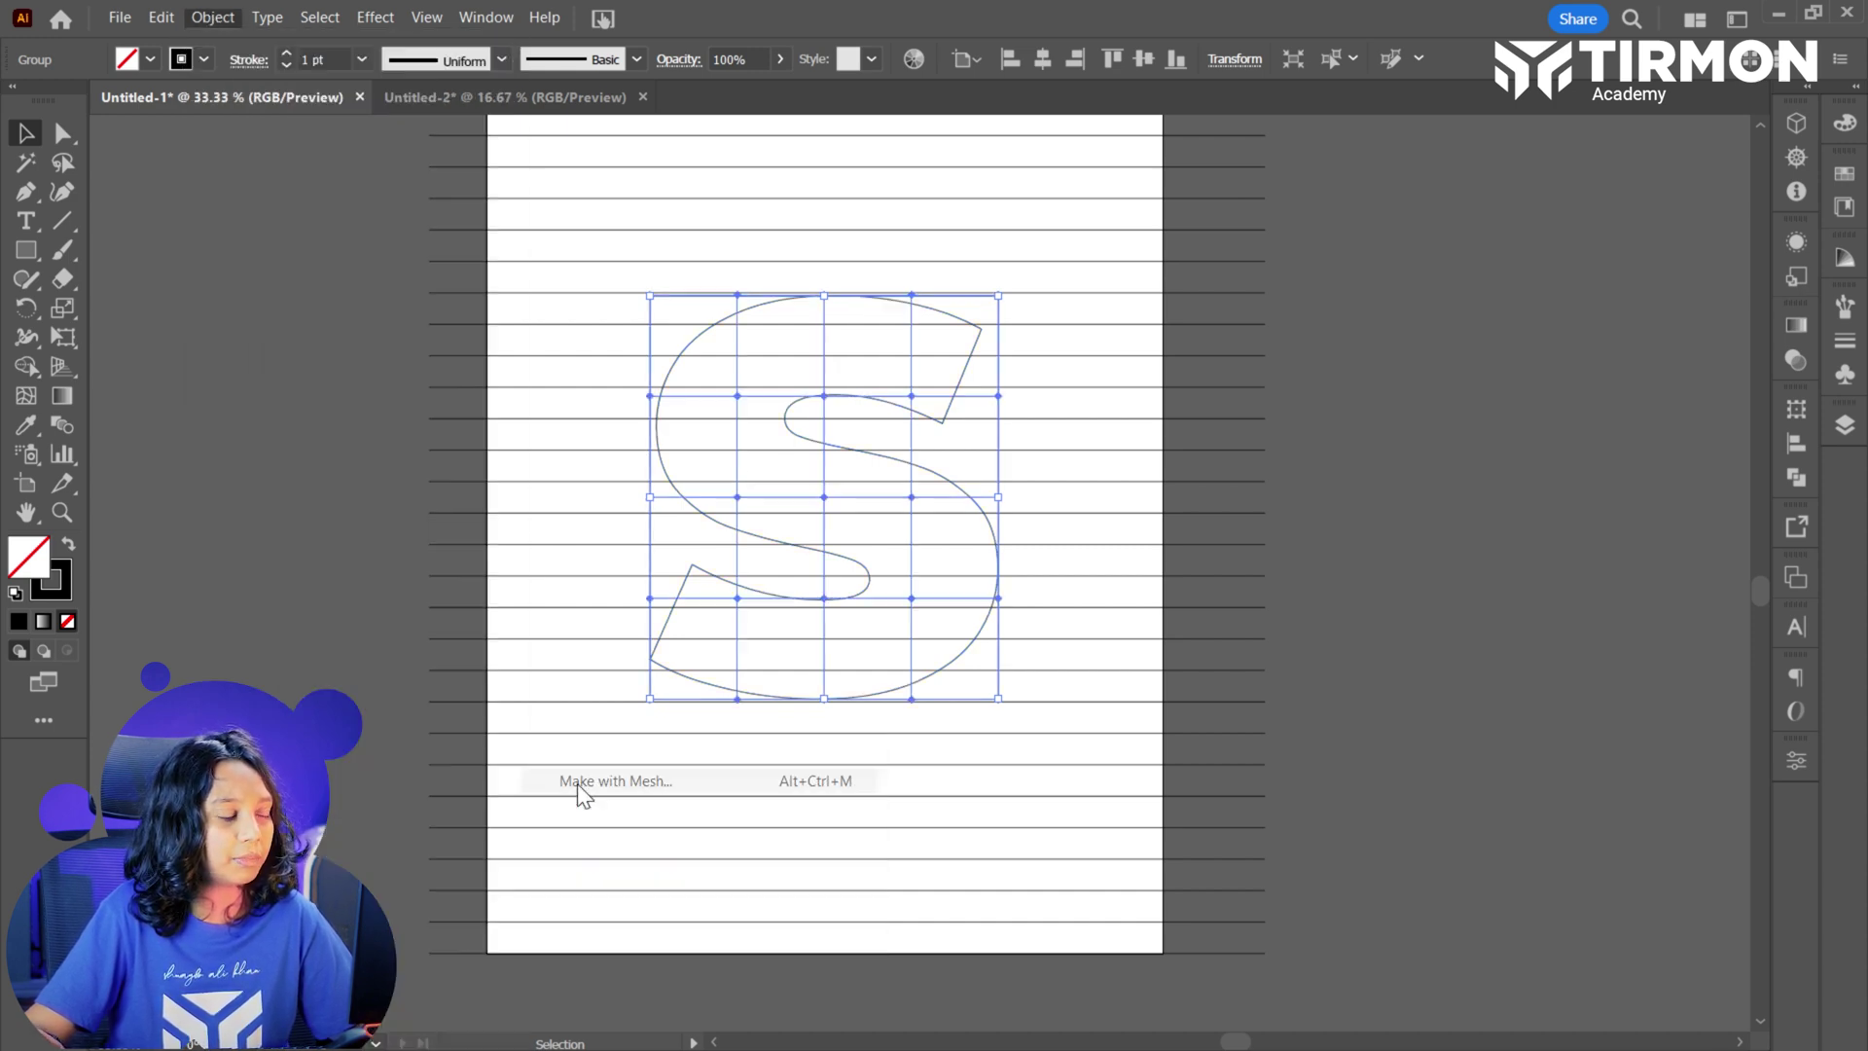
pyautogui.moveTo(913, 417); pyautogui.dragTo(1310, 494)
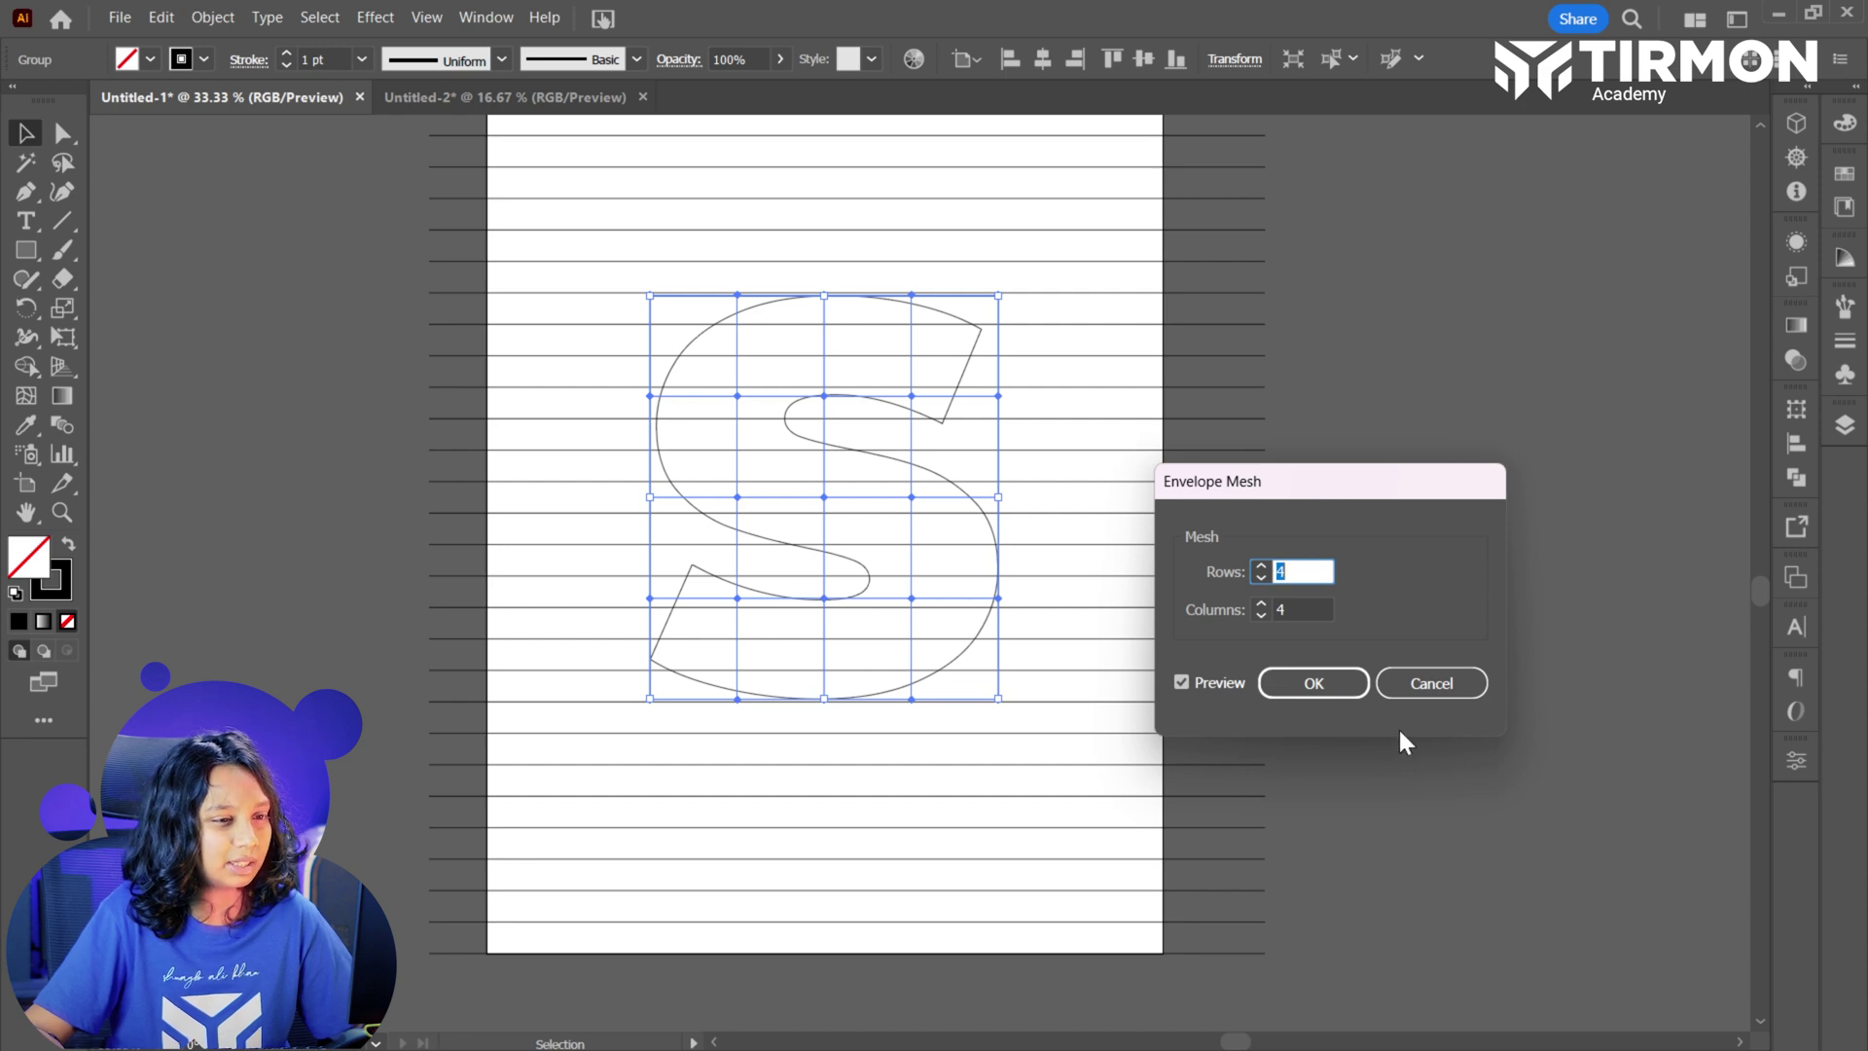
pyautogui.click(1405, 689)
pyautogui.scroll(-2, 1456, 690)
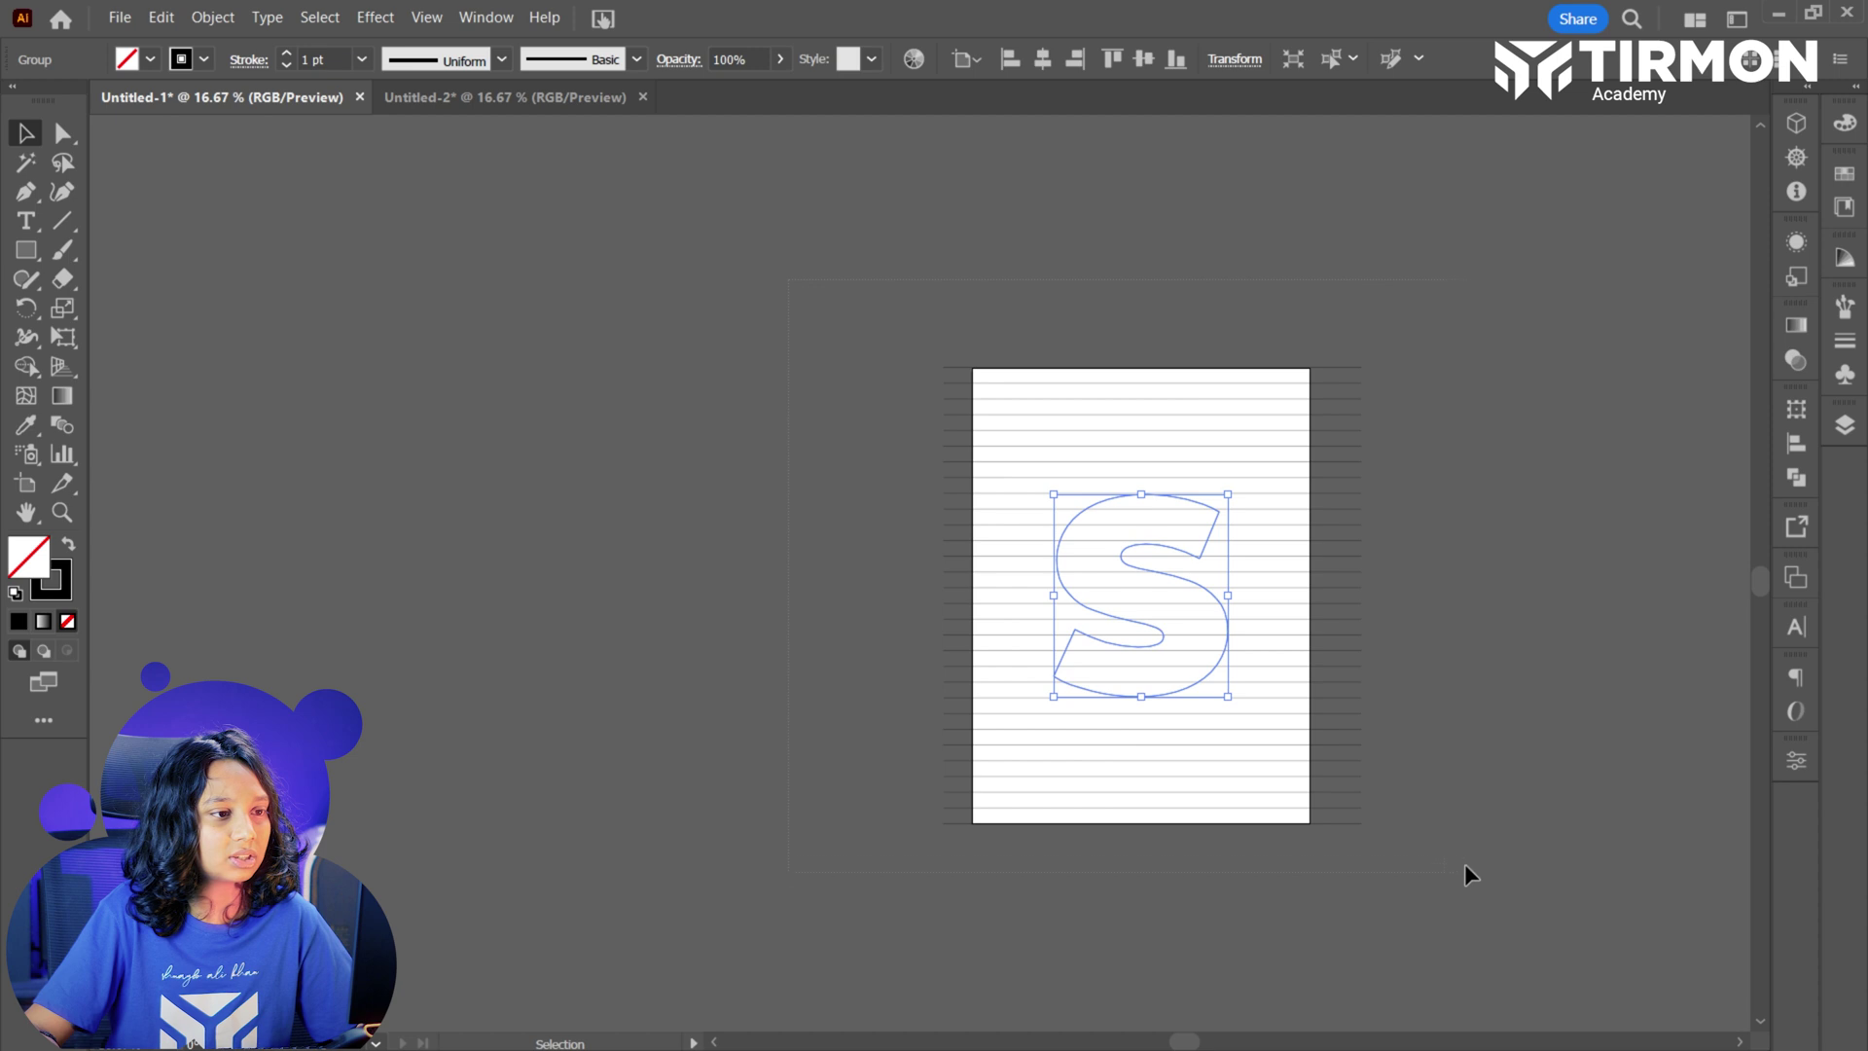
pyautogui.hotkey('ctrl', 'a')
pyautogui.hscroll(2, 1306, 829)
pyautogui.click(1318, 794)
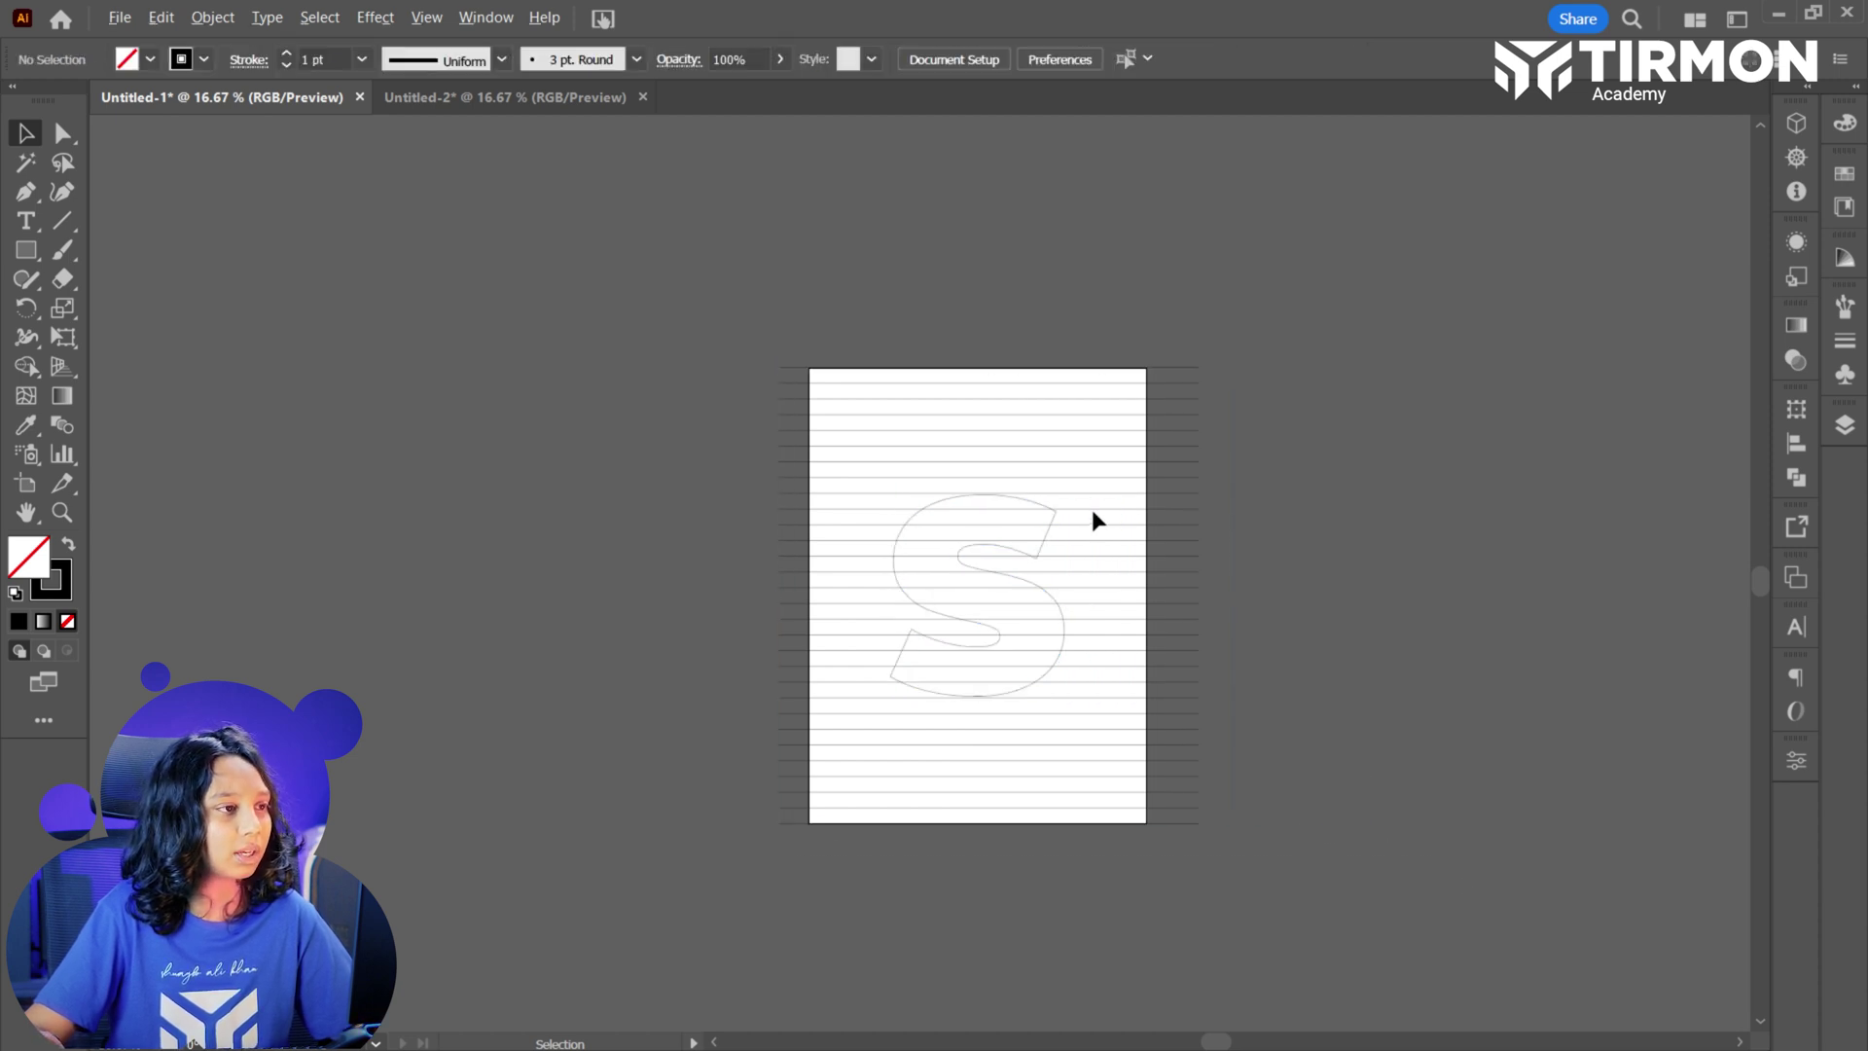
# Move the S outline slightly up and left so the top of its curve meets a horizontal line.
pyautogui.scroll(3, 1092, 510)
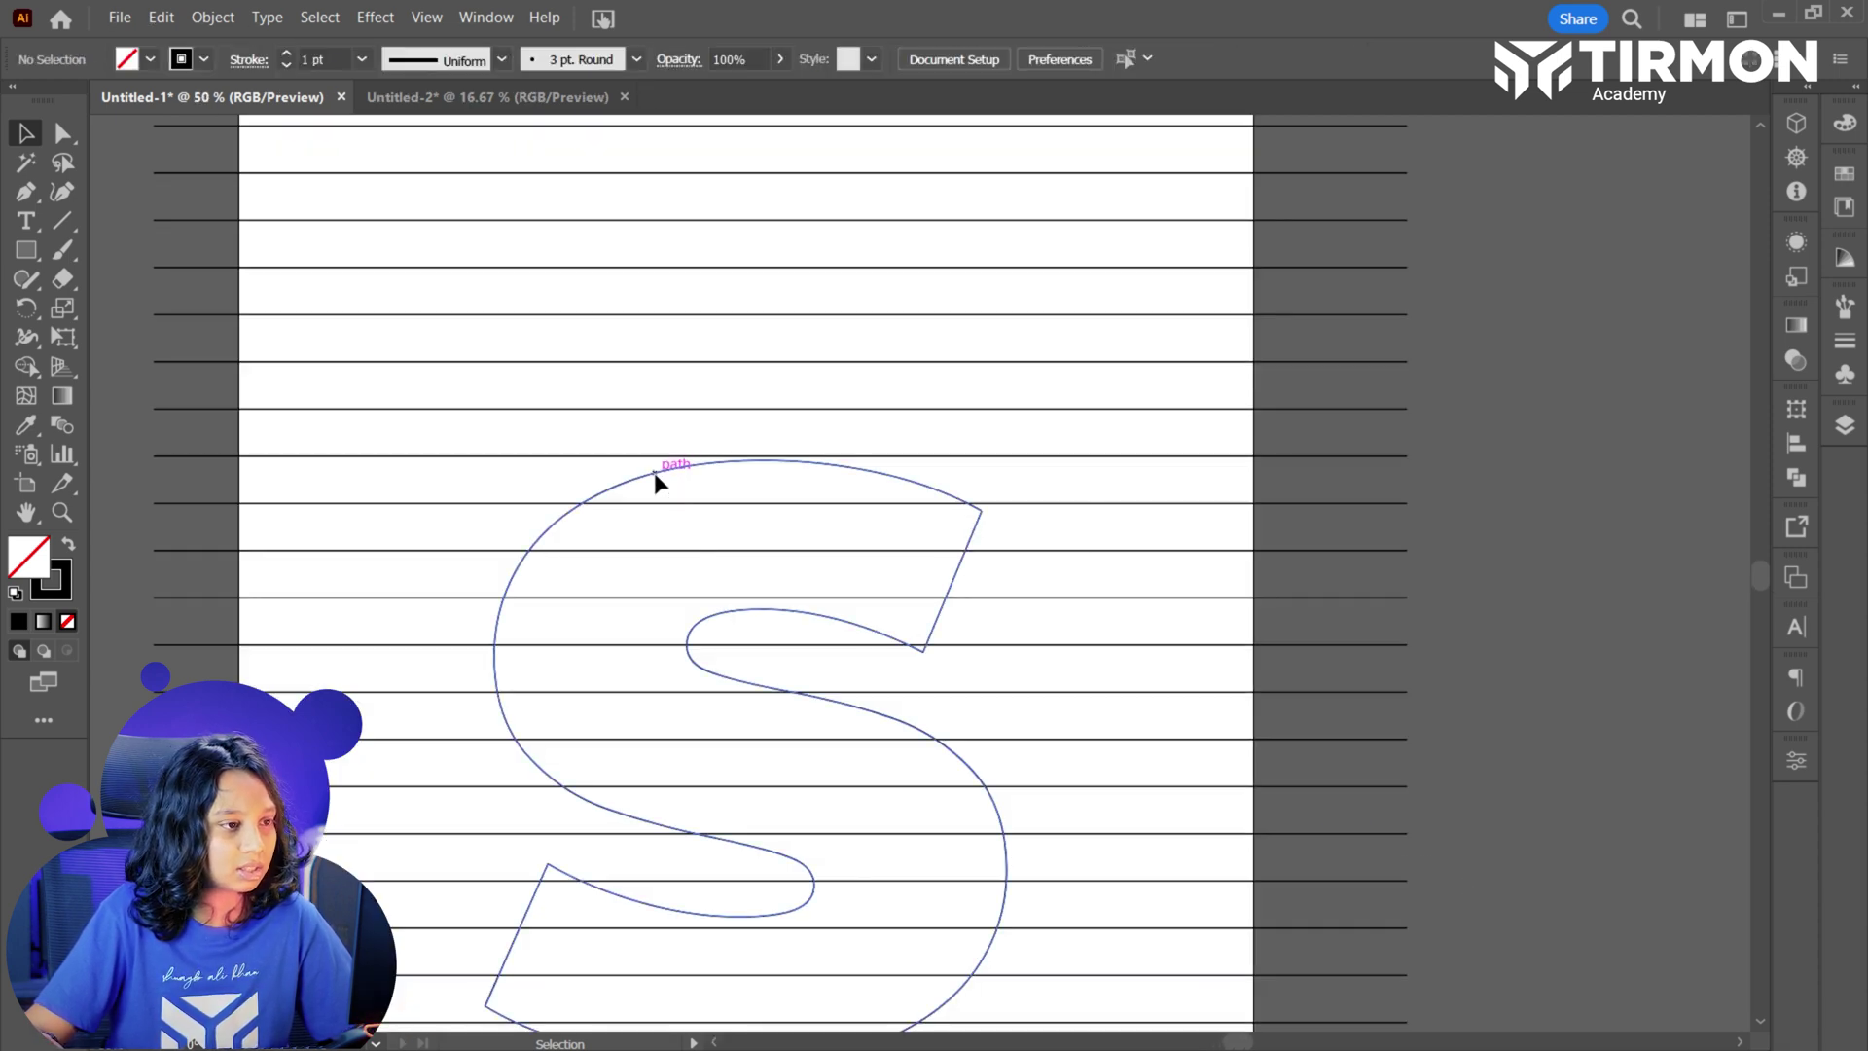
pyautogui.moveTo(657, 482); pyautogui.dragTo(645, 469)
pyautogui.scroll(-5, 686, 511)
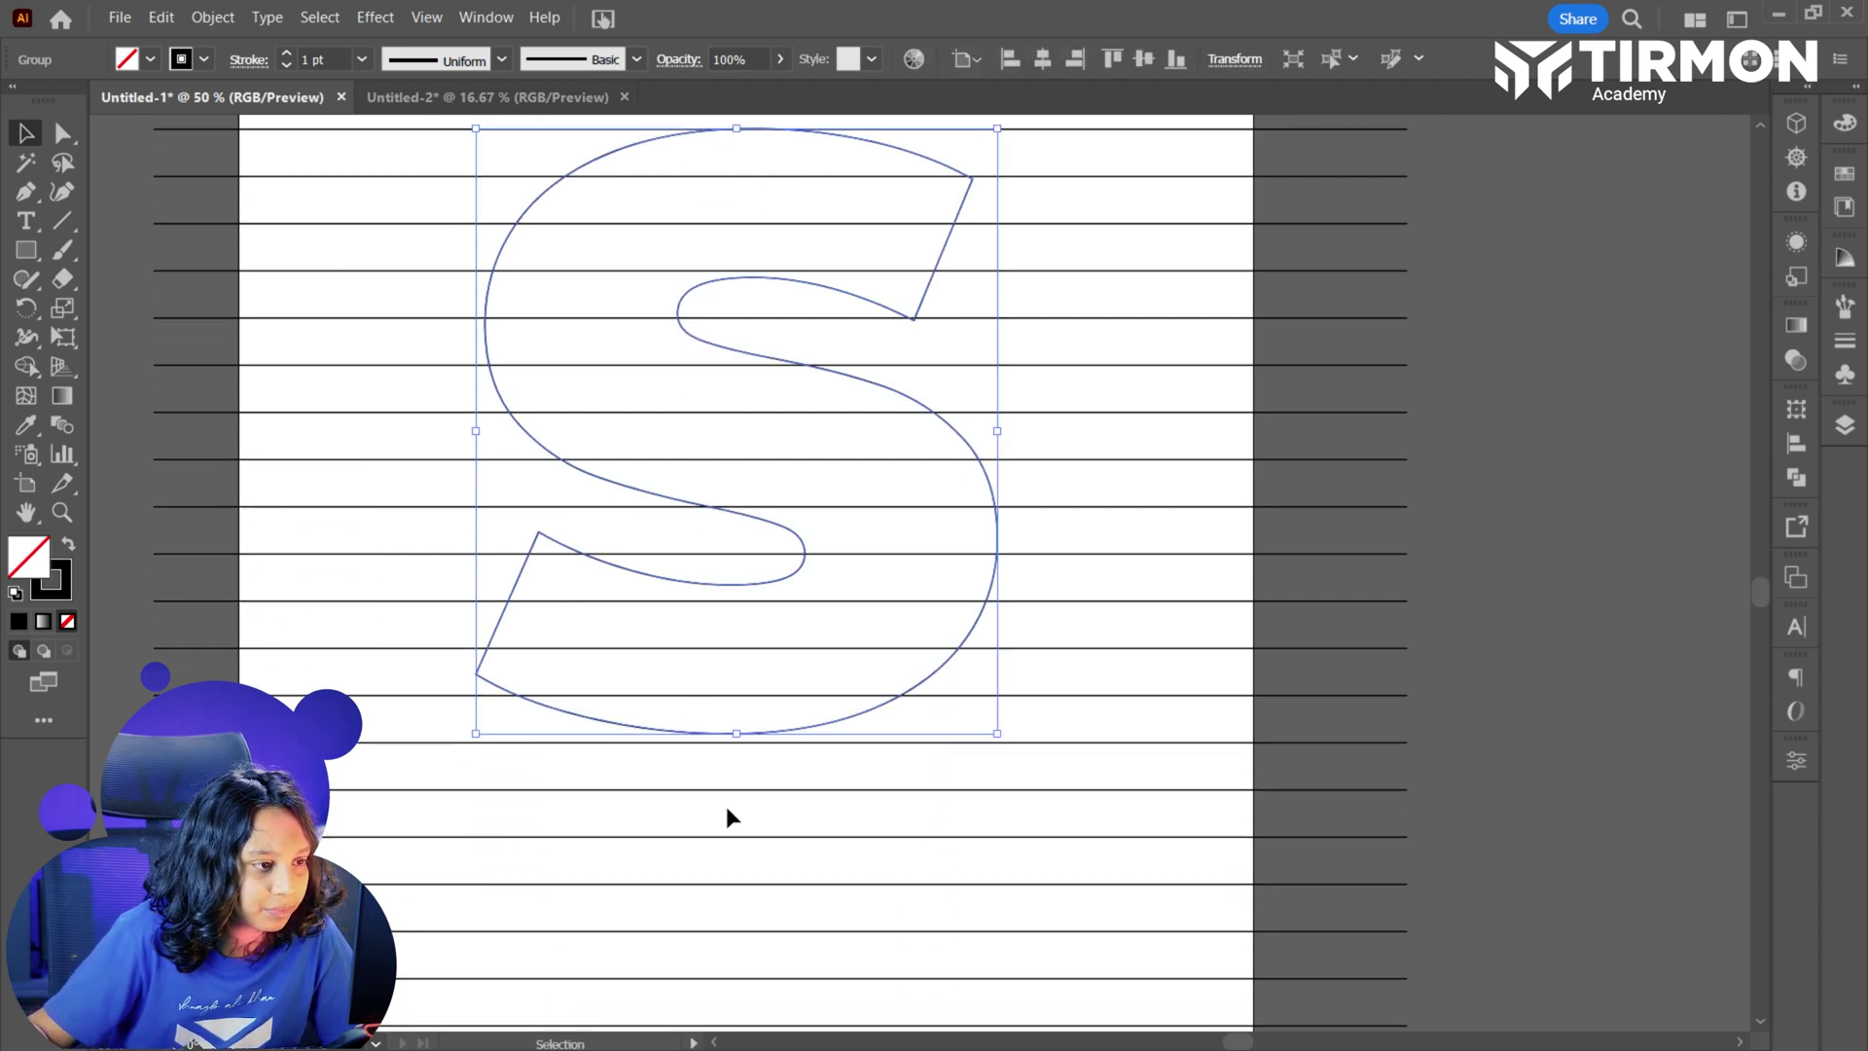
# Scale the S proportionally so its bottom curve rests on the nearest horizontal line below, refining the edge at high magnification.
pyautogui.moveTo(736, 734); pyautogui.dragTo(739, 744)
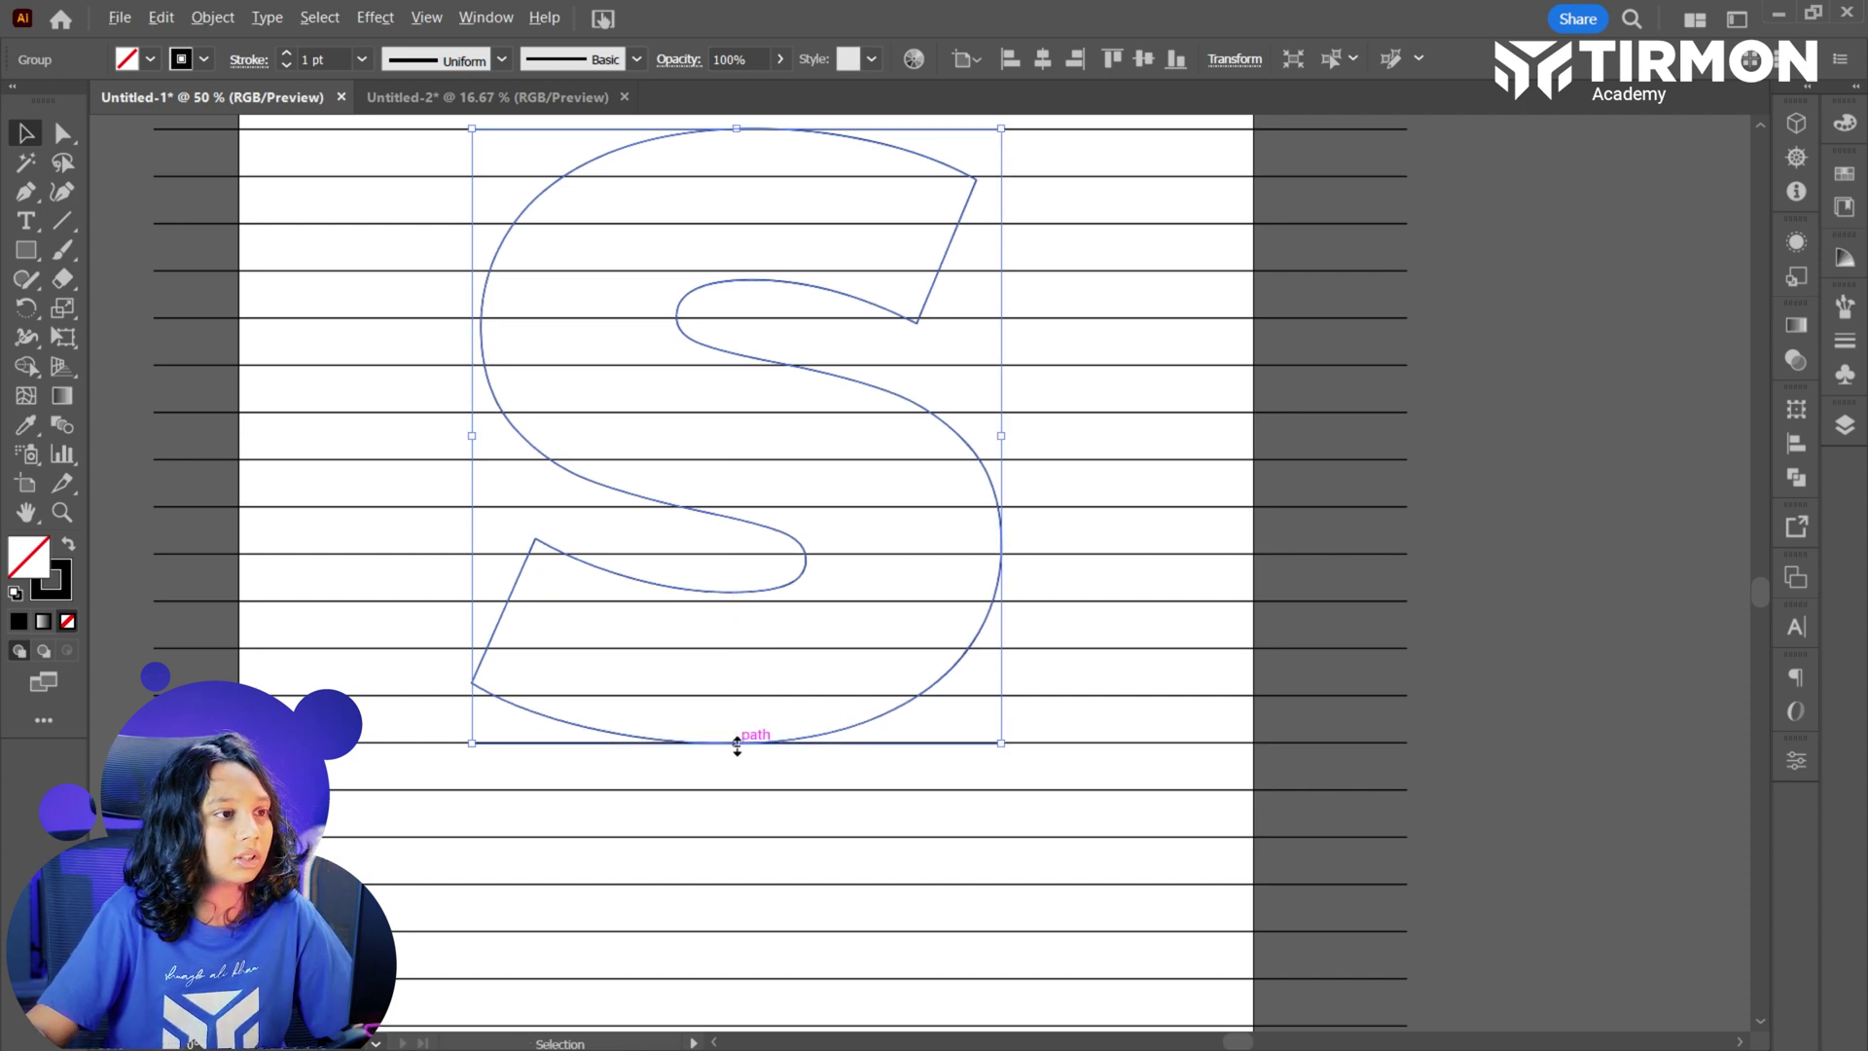
pyautogui.keyDown('alt'); pyautogui.scroll(4, 725, 743); pyautogui.keyUp('alt')
pyautogui.keyDown('alt'); pyautogui.scroll(4, 734, 751); pyautogui.keyUp('alt')
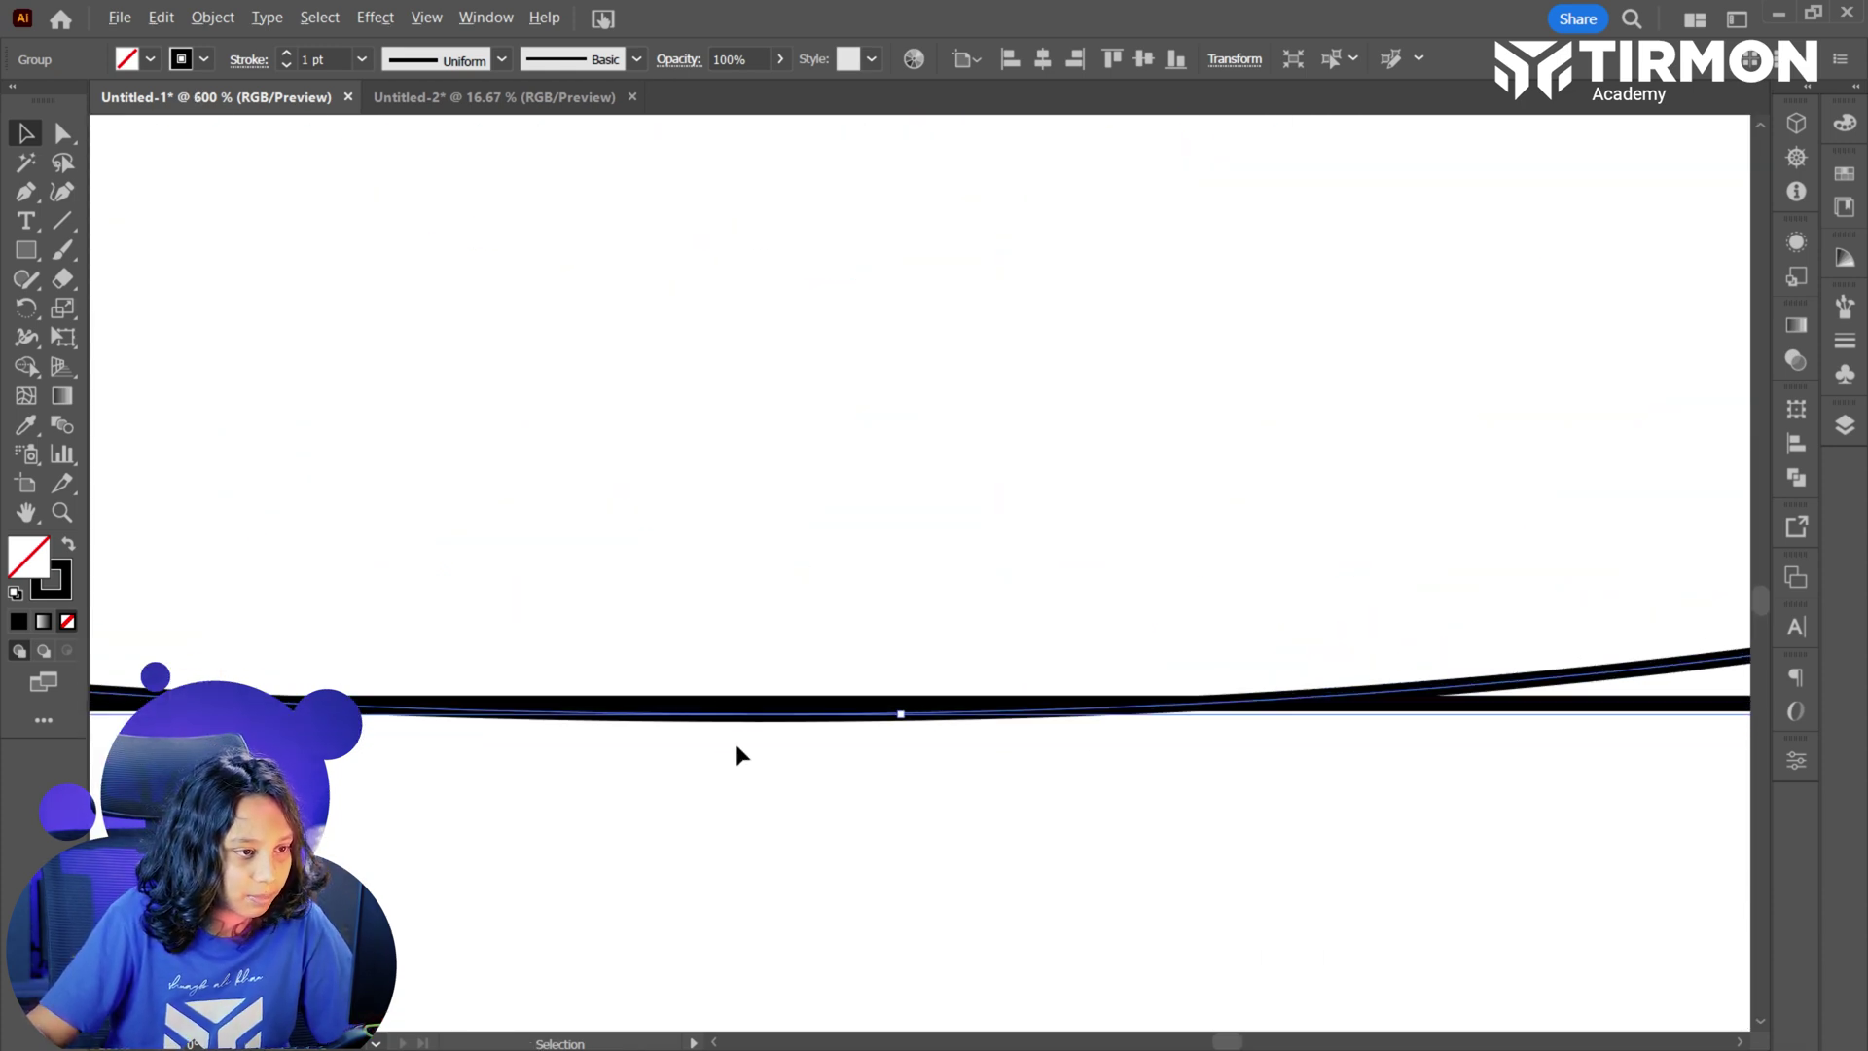
pyautogui.moveTo(900, 715); pyautogui.dragTo(904, 695)
pyautogui.hotkey('ctrl', '0')
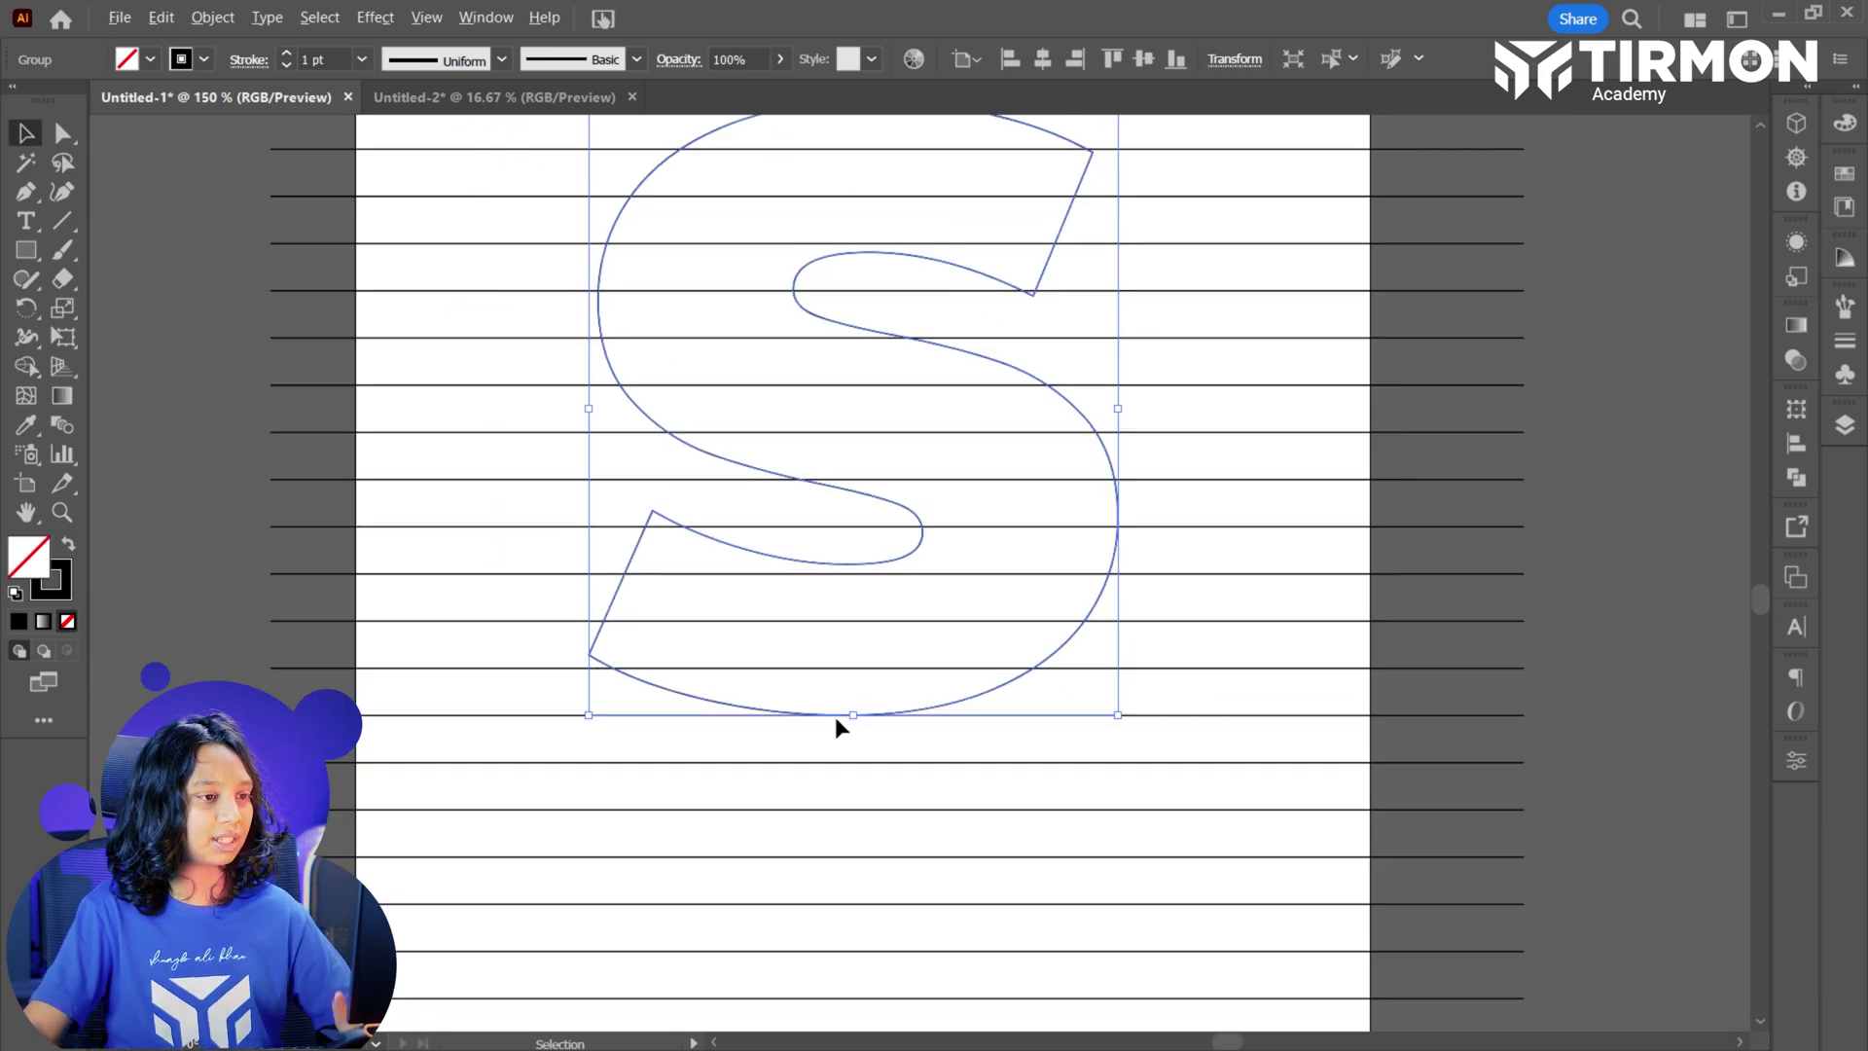
# Fine-tune the size of the S from its top edge so the upper curve touches the adjacent horizontal line.
pyautogui.scroll(3, 827, 545)
pyautogui.scroll(5, 881, 318)
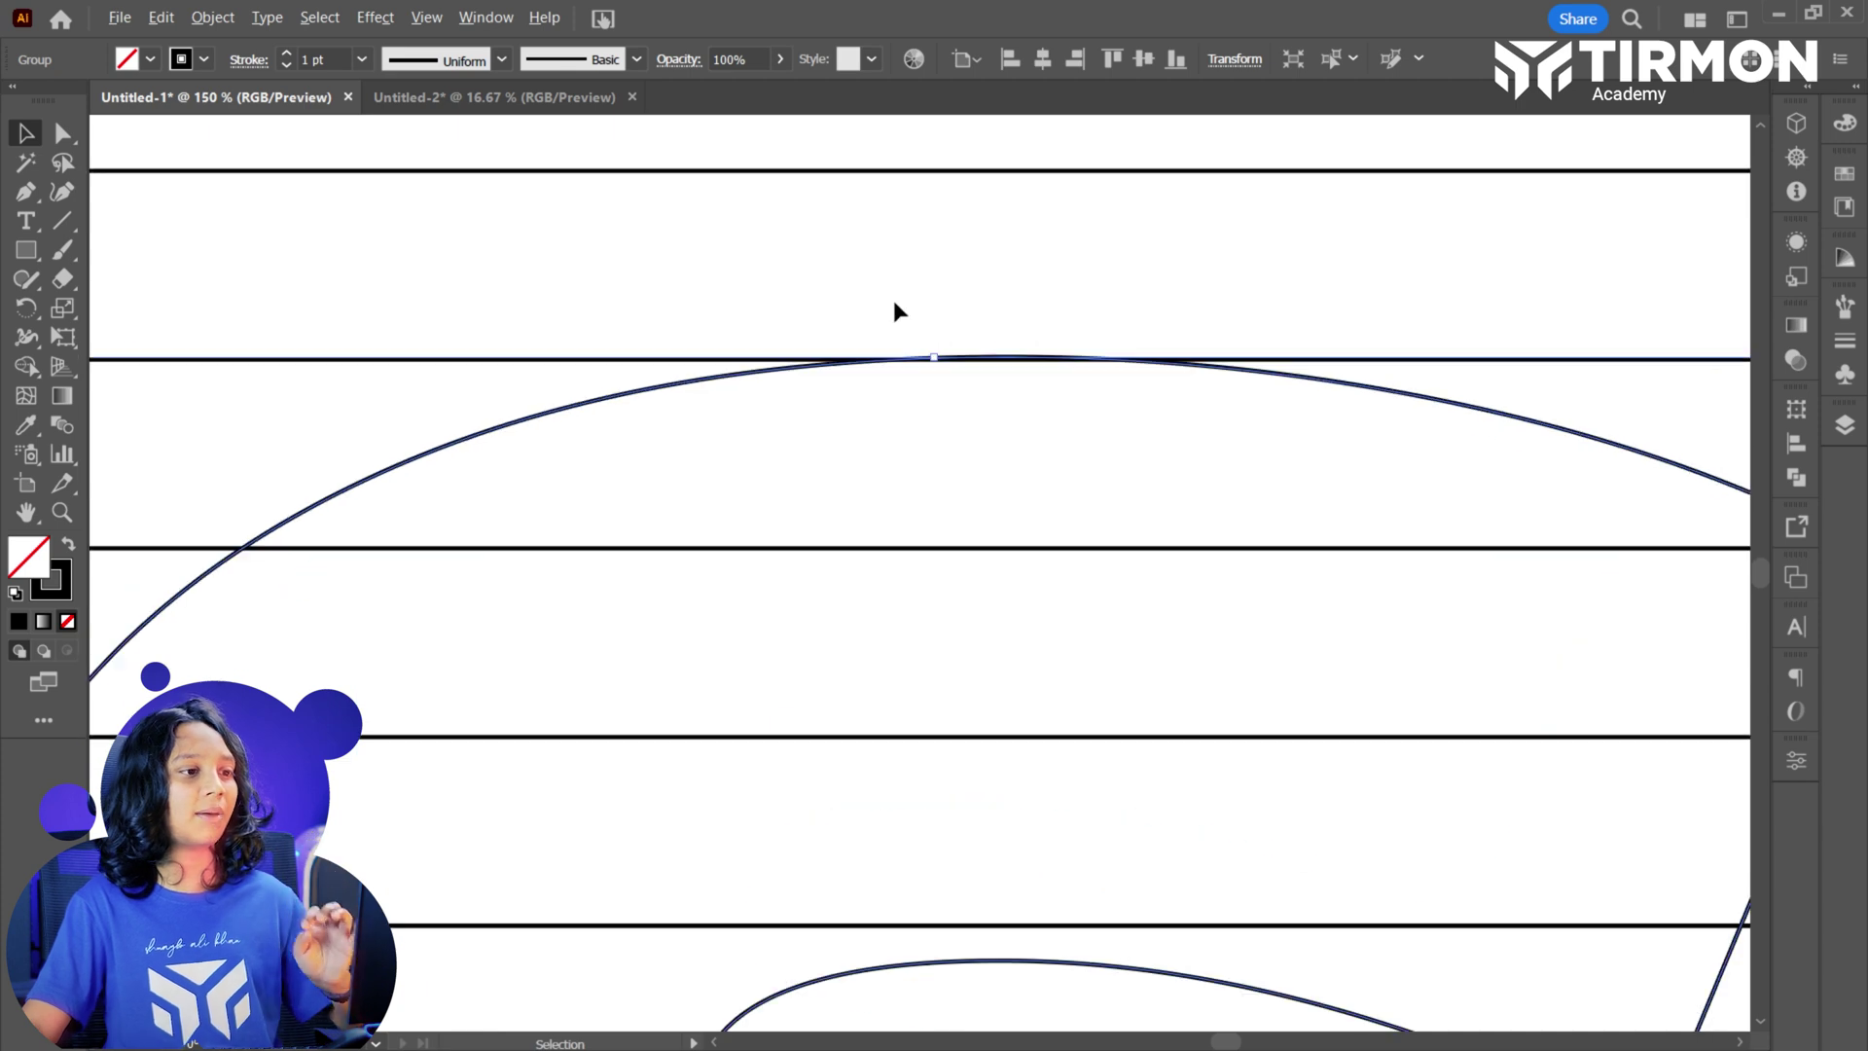
pyautogui.scroll(5, 740, 358)
pyautogui.moveTo(701, 380); pyautogui.dragTo(701, 391)
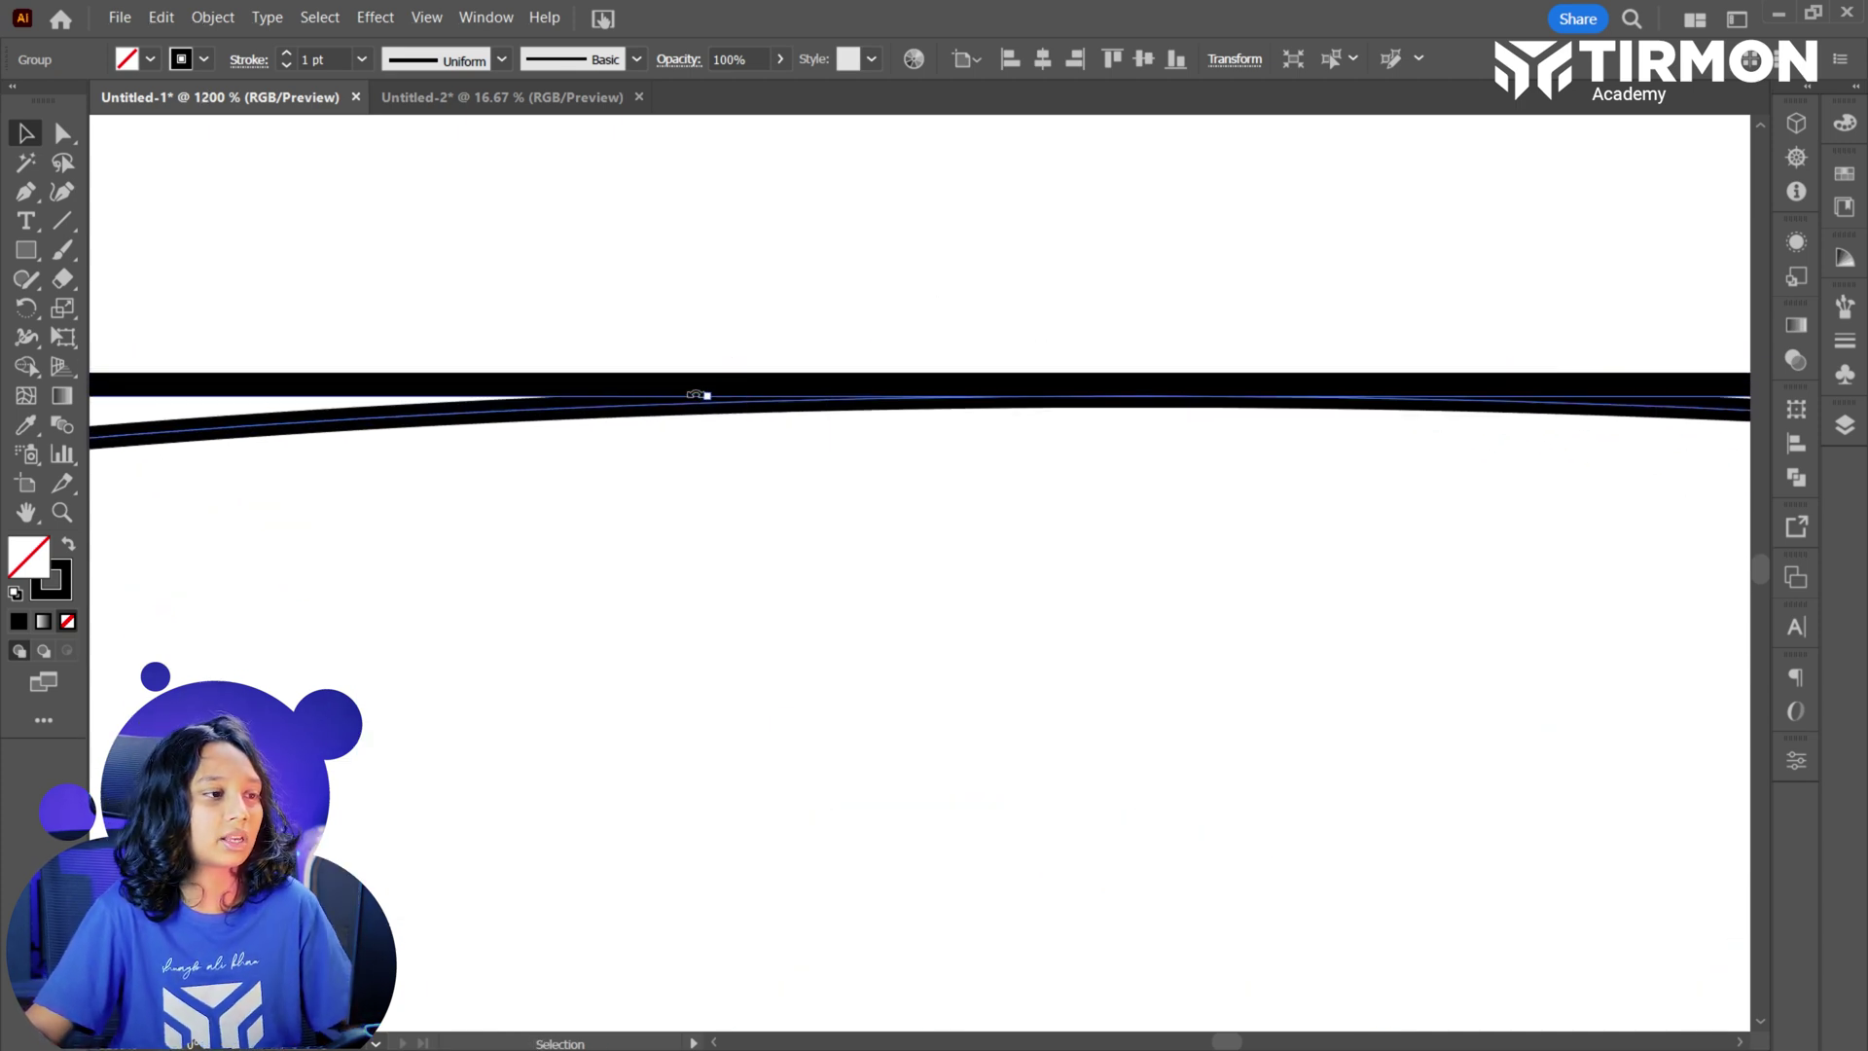
# Group the S outline and the blended lines into one object.
pyautogui.scroll(-3, 737, 535)
pyautogui.scroll(-6, 705, 621)
pyautogui.scroll(-5, 685, 657)
pyautogui.scroll(-3, 638, 691)
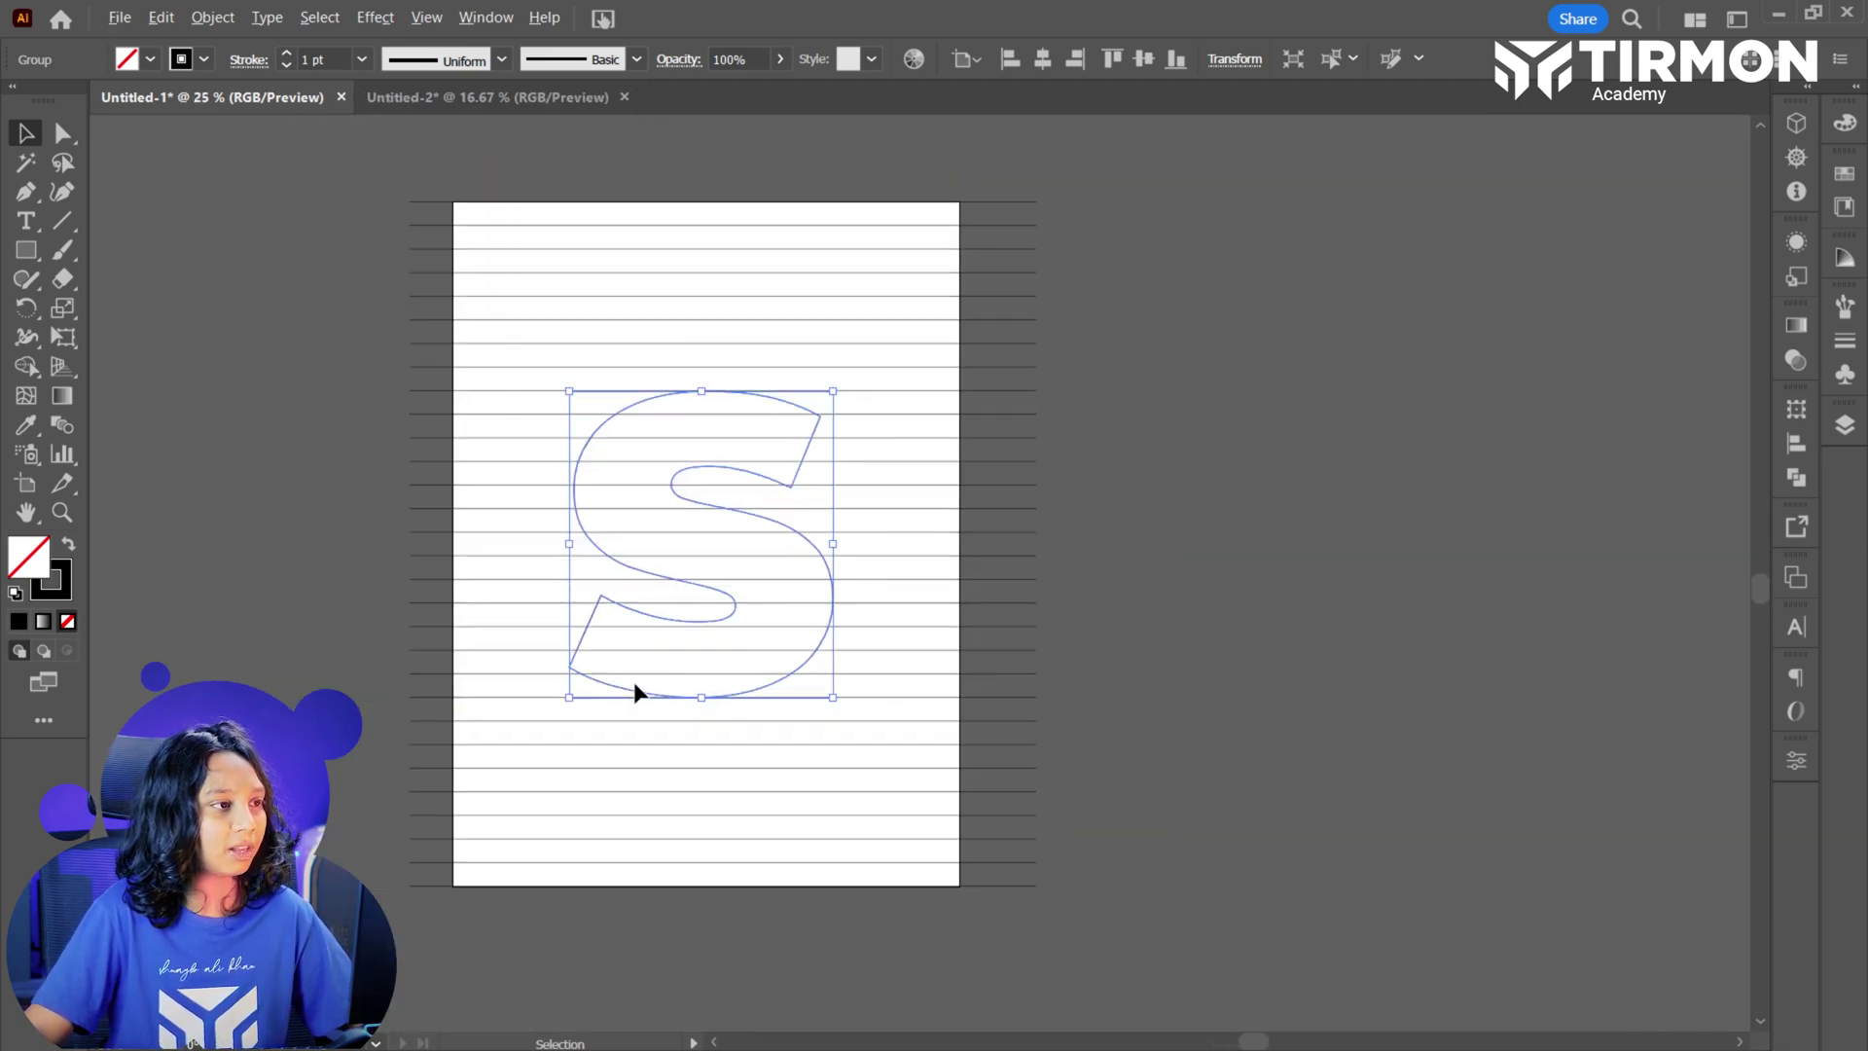
pyautogui.hotkey('ctrl', 'a')
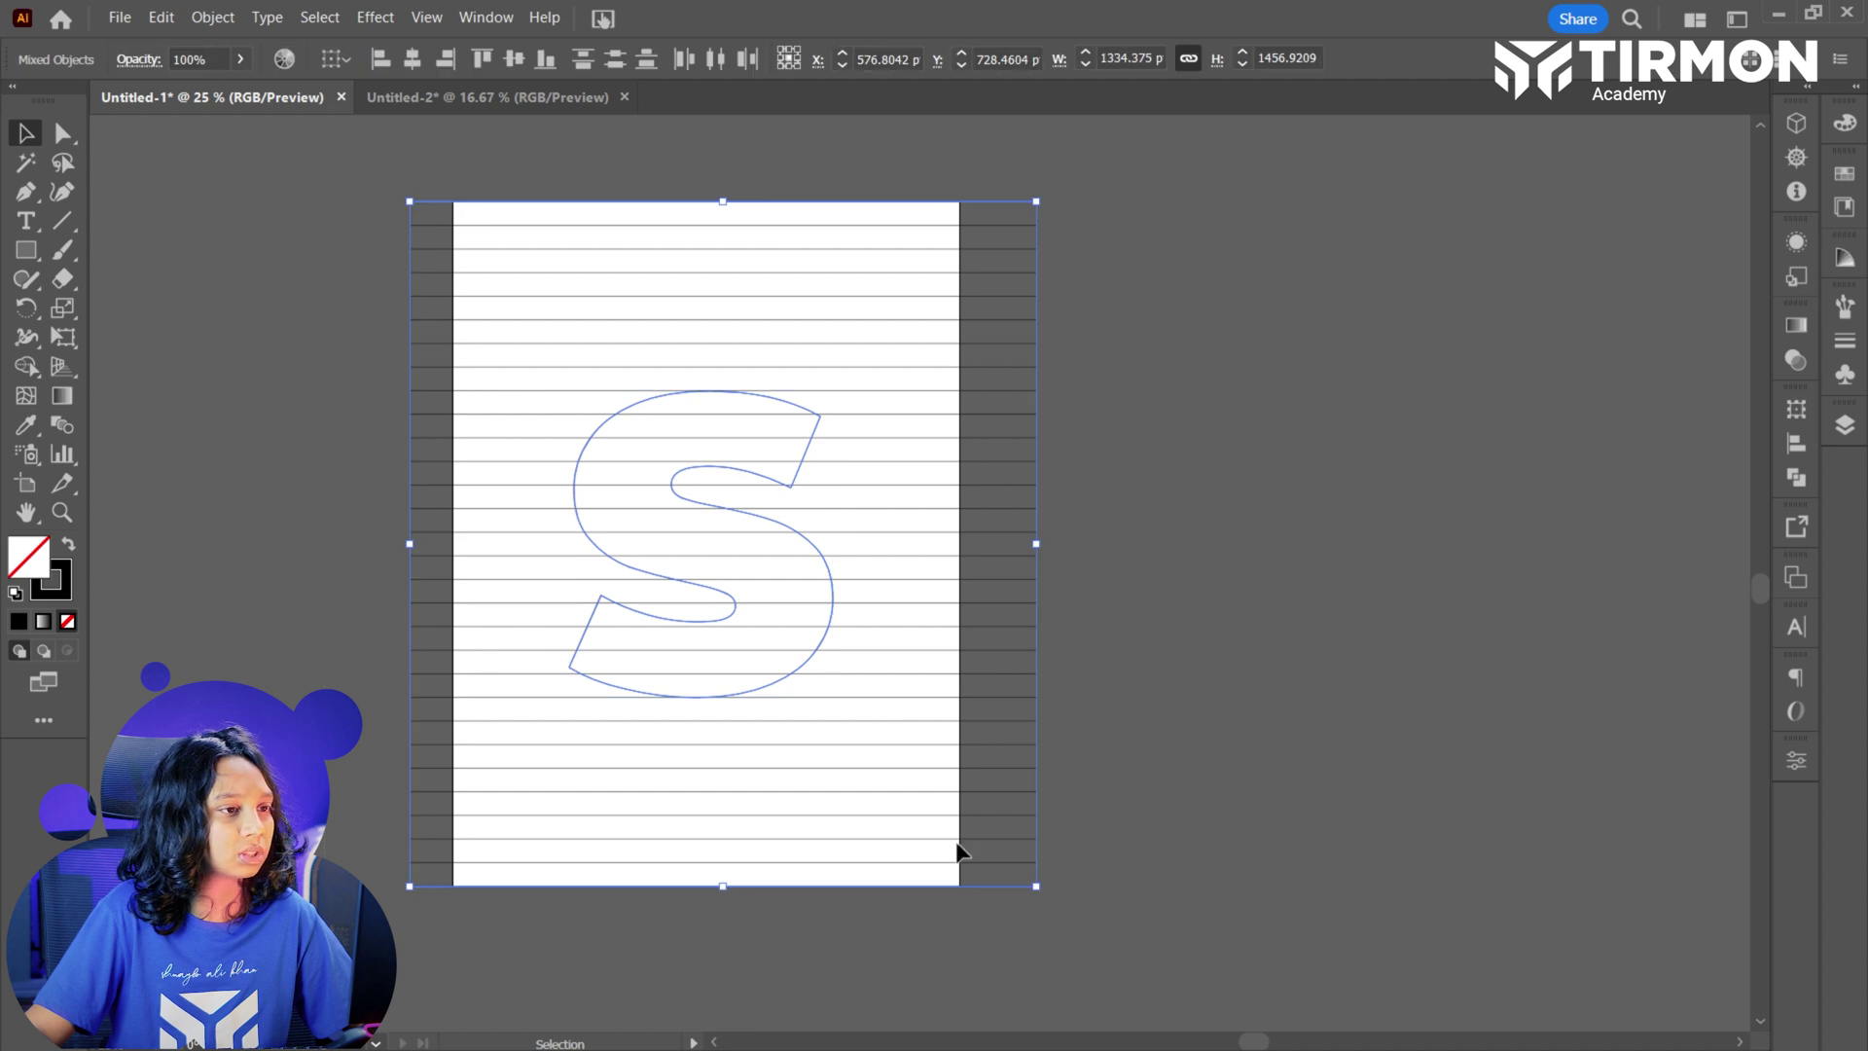
pyautogui.rightClick(749, 696)
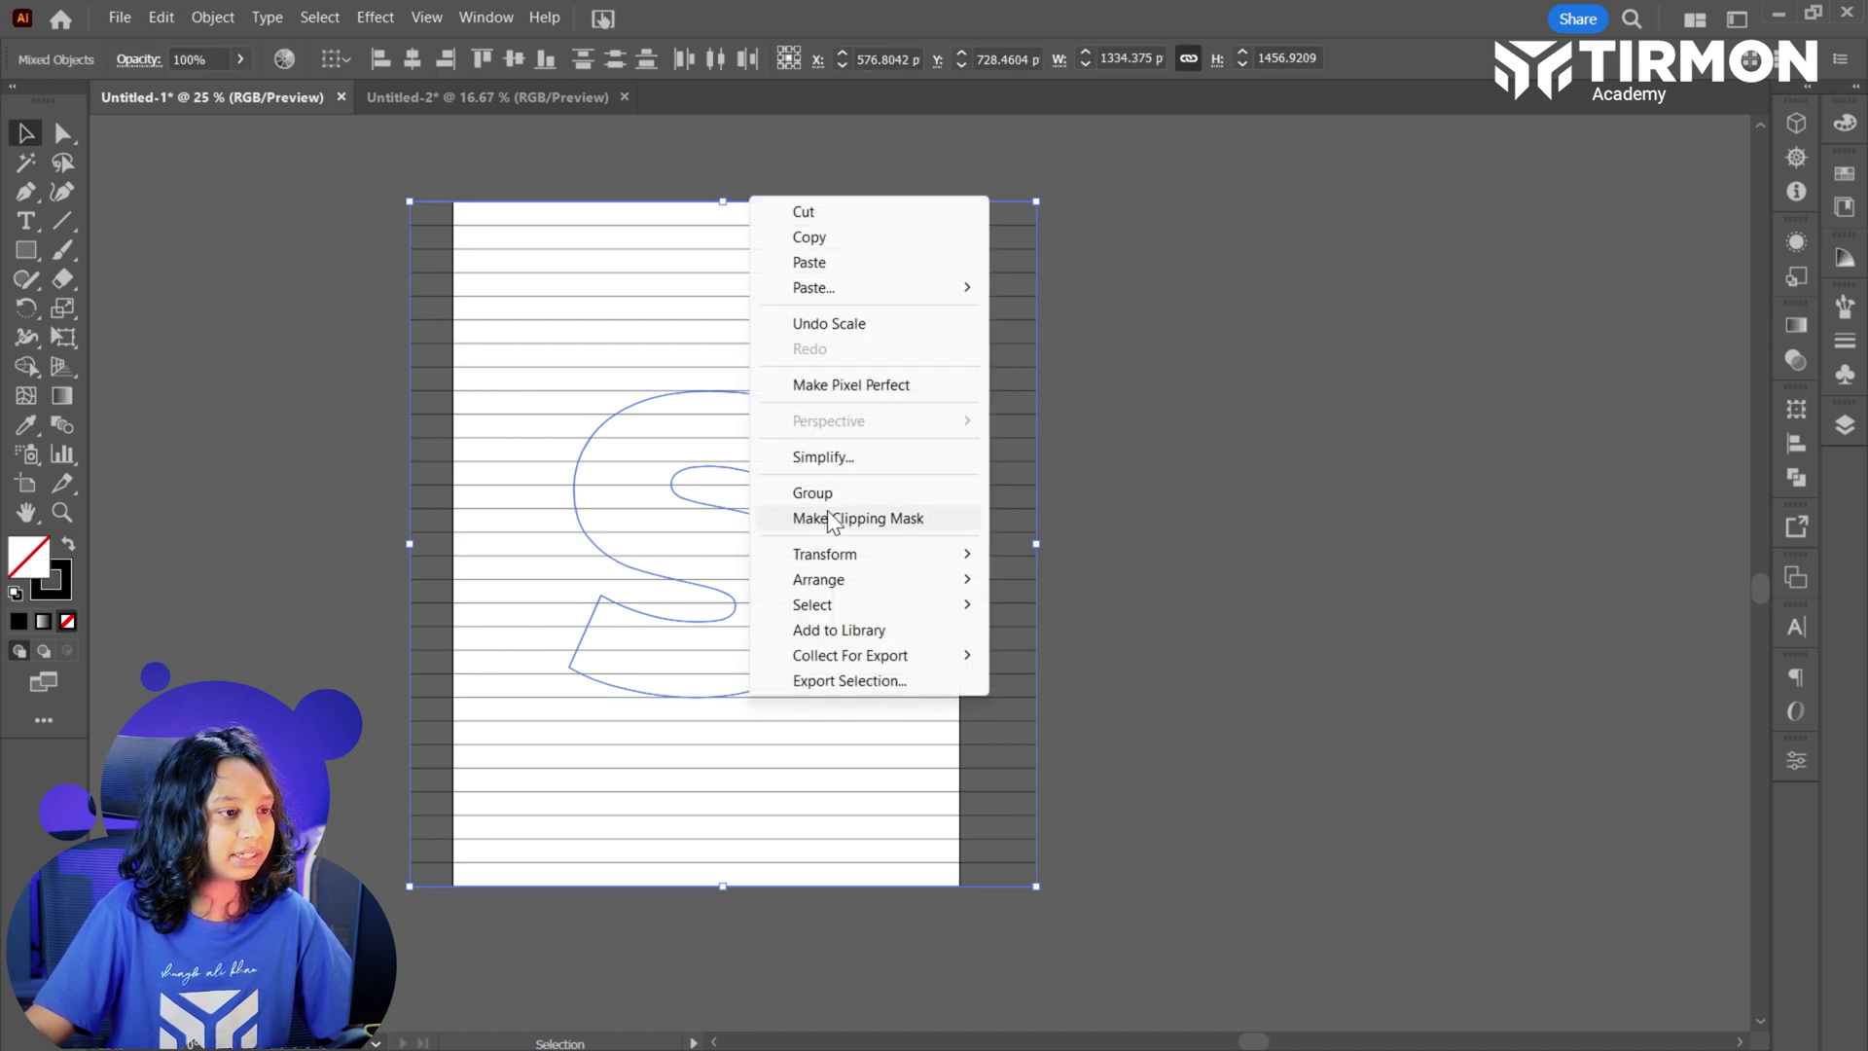
pyautogui.click(749, 494)
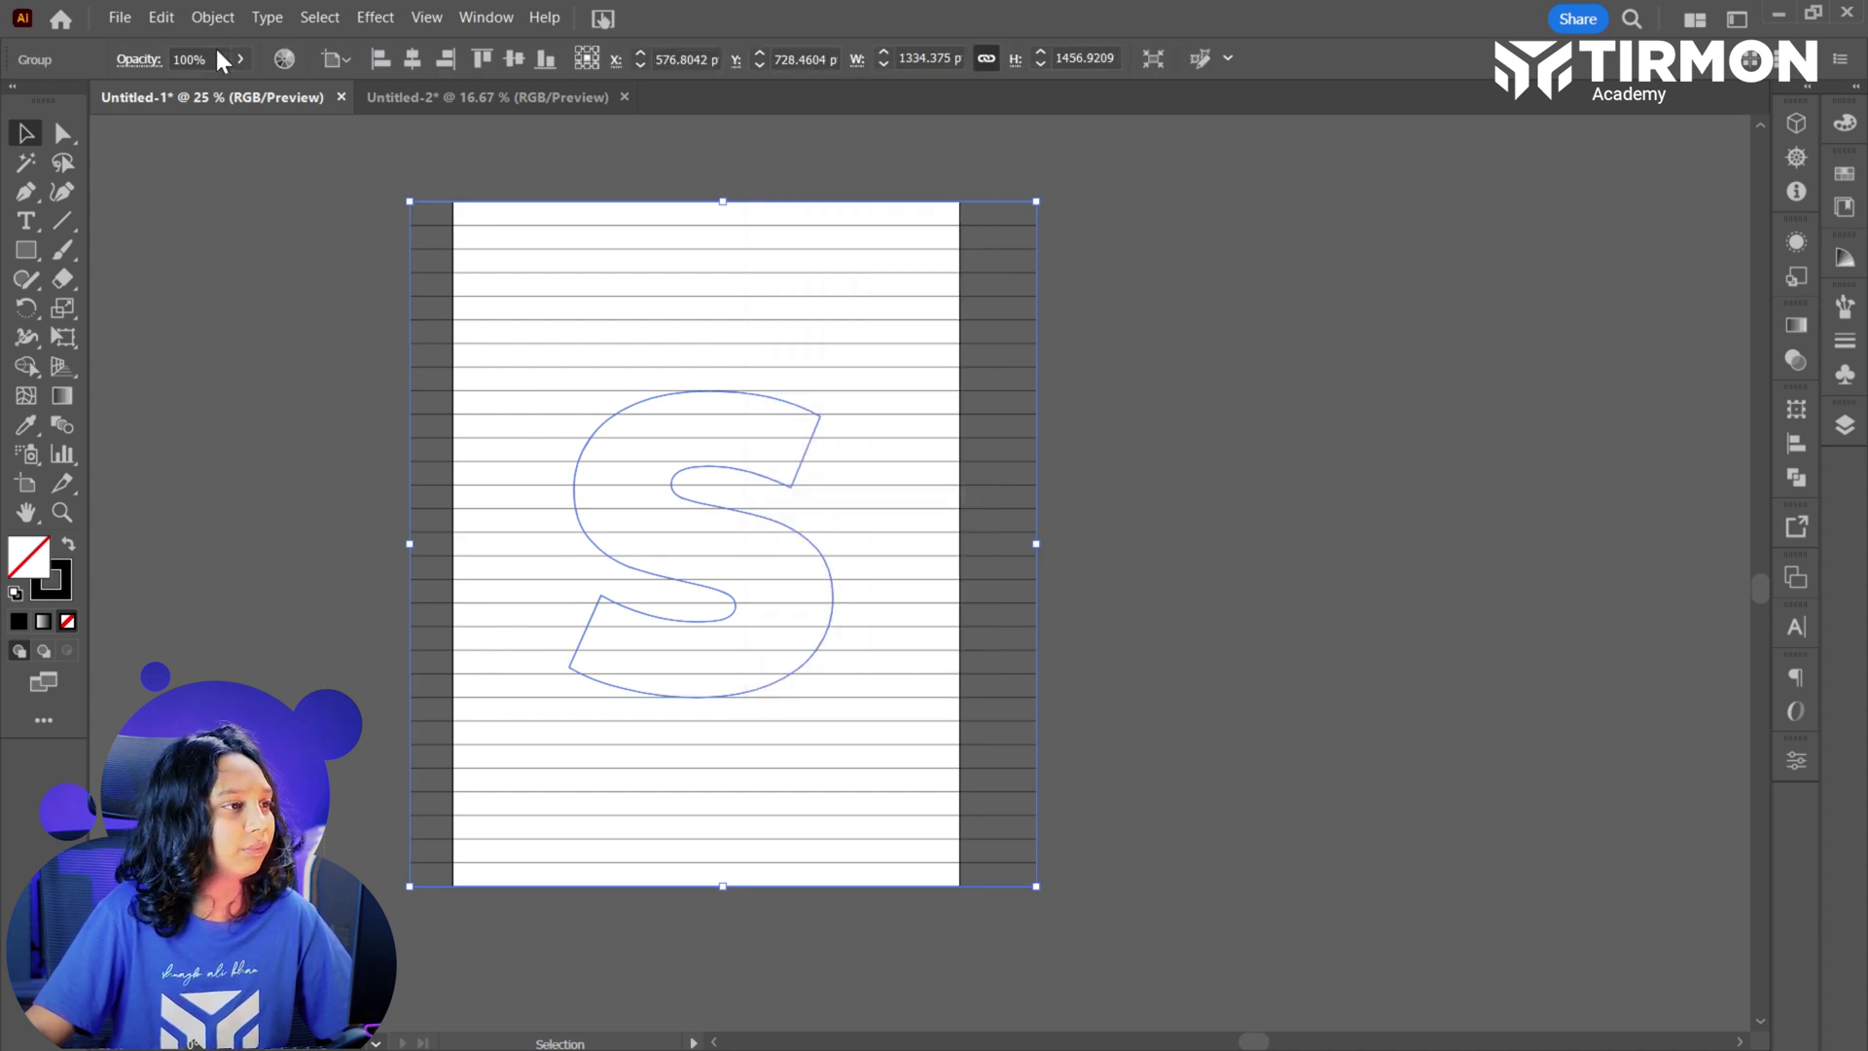
# Apply an envelope mesh with 18 rows and 18 columns to the grouped S and lines.
pyautogui.click(213, 18)
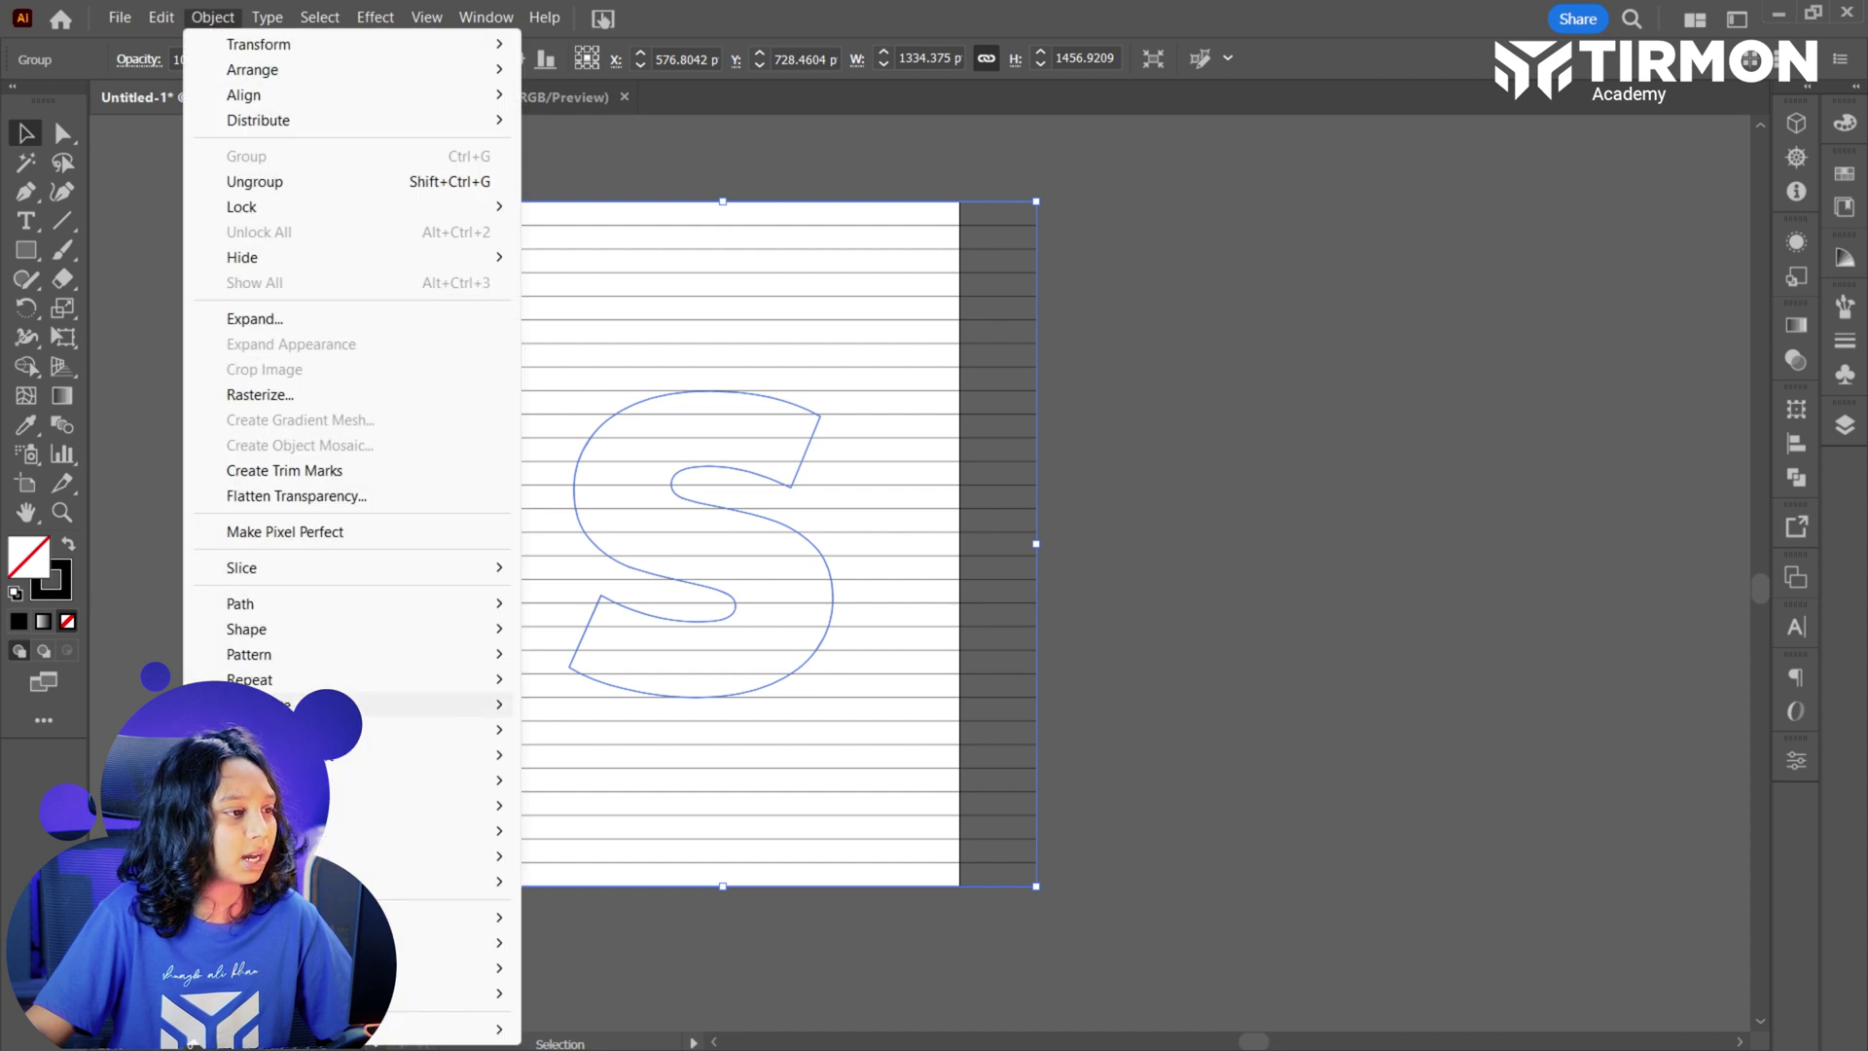
pyautogui.moveTo(409, 757)
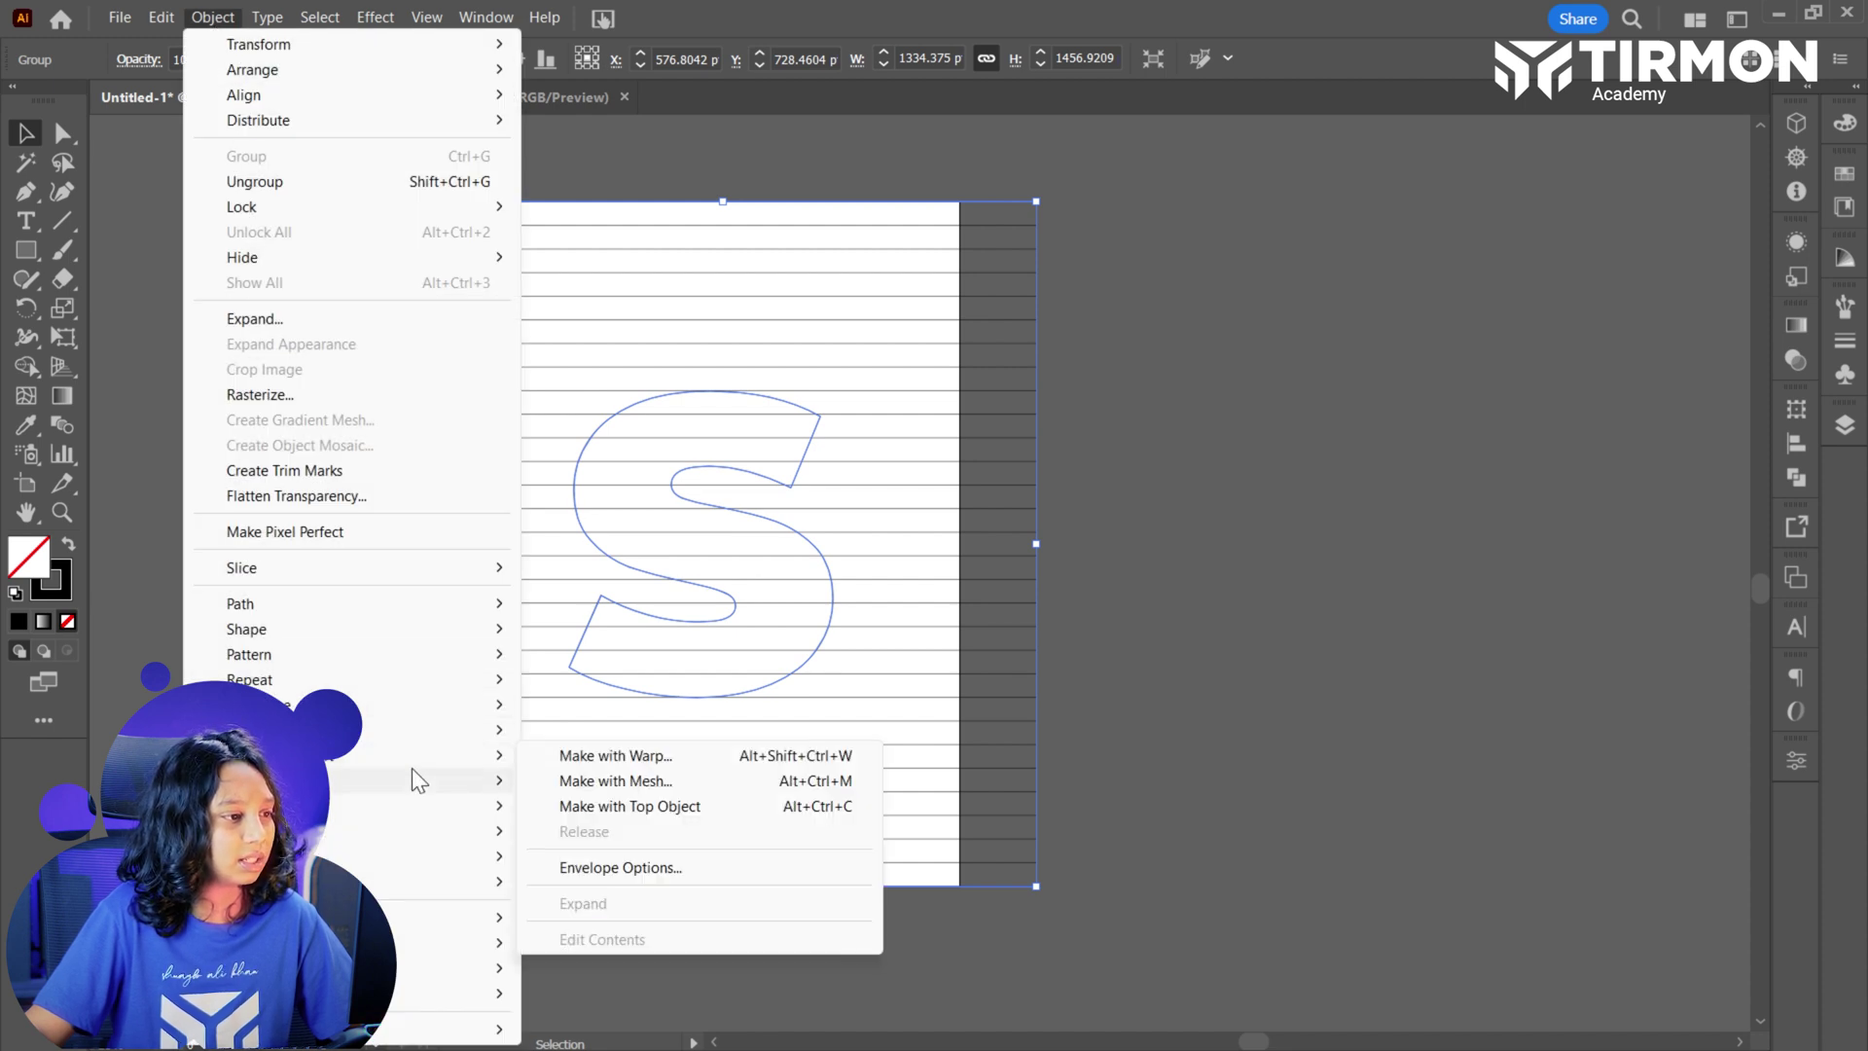
pyautogui.click(634, 790)
pyautogui.write('1')
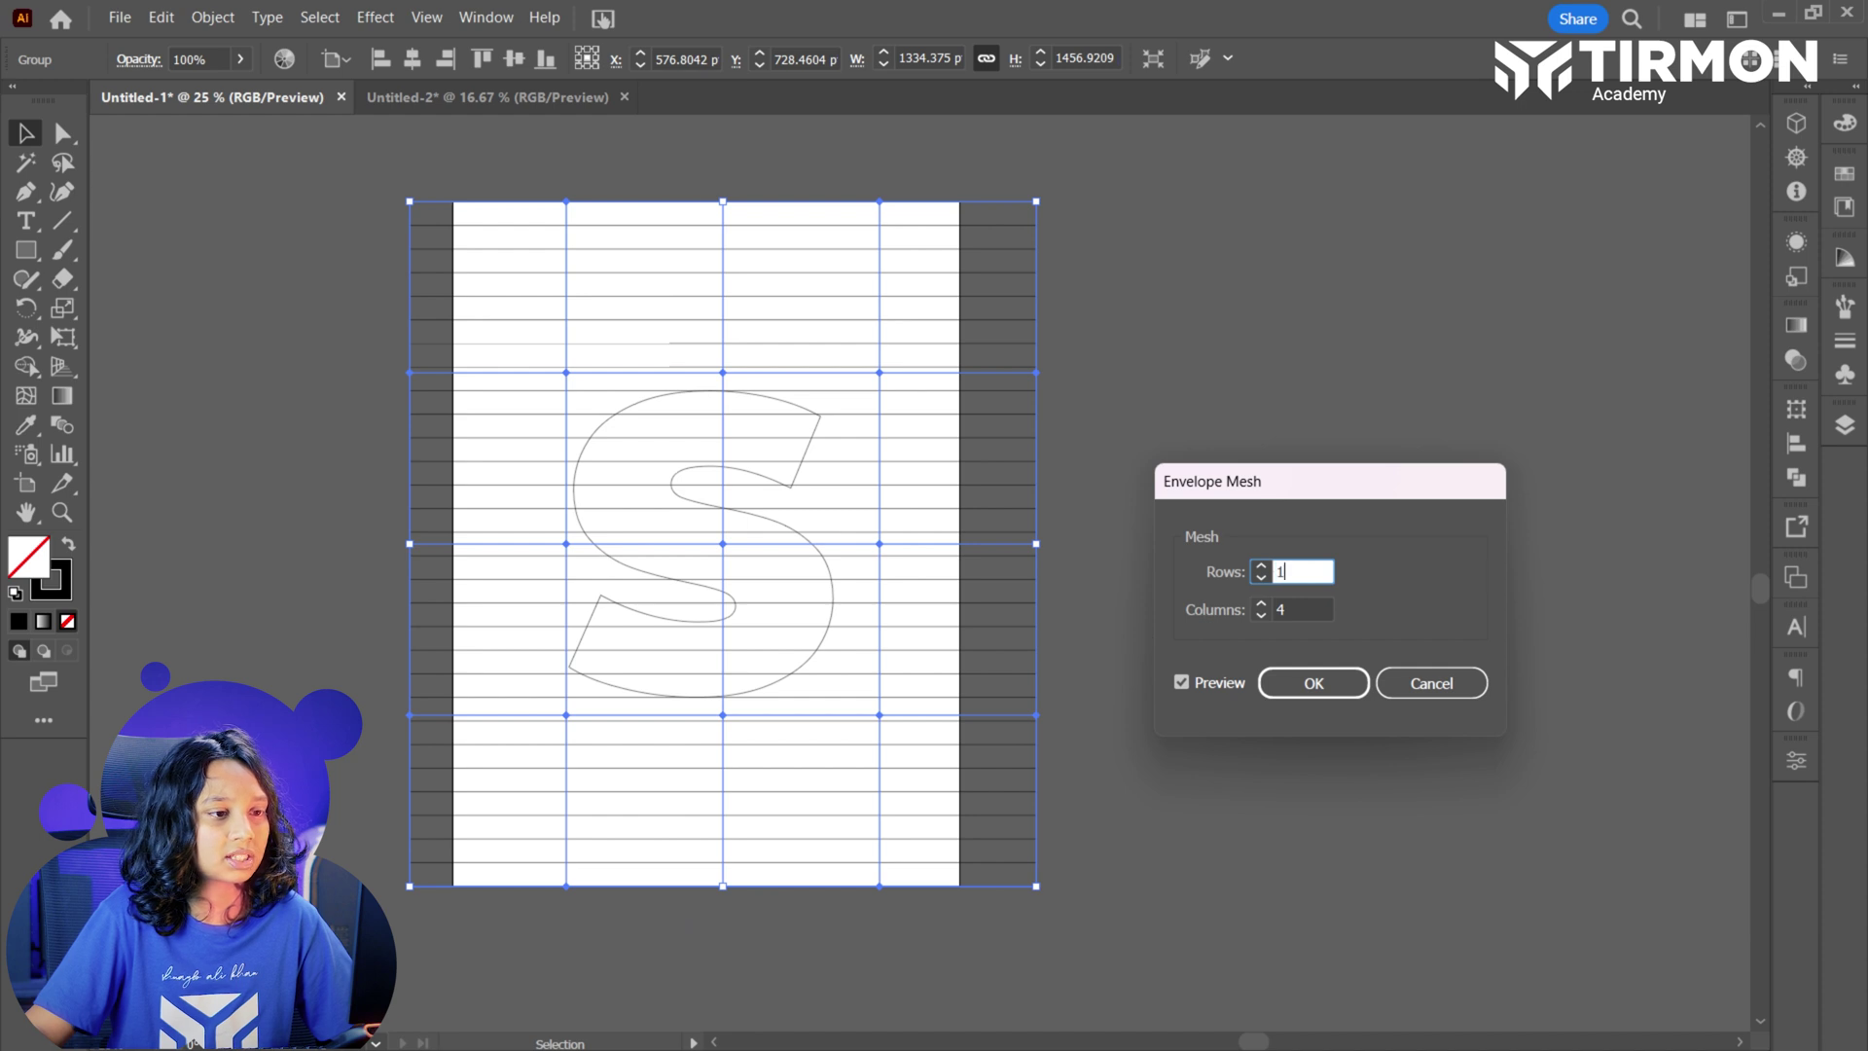
pyautogui.write('8')
pyautogui.press('Tab')
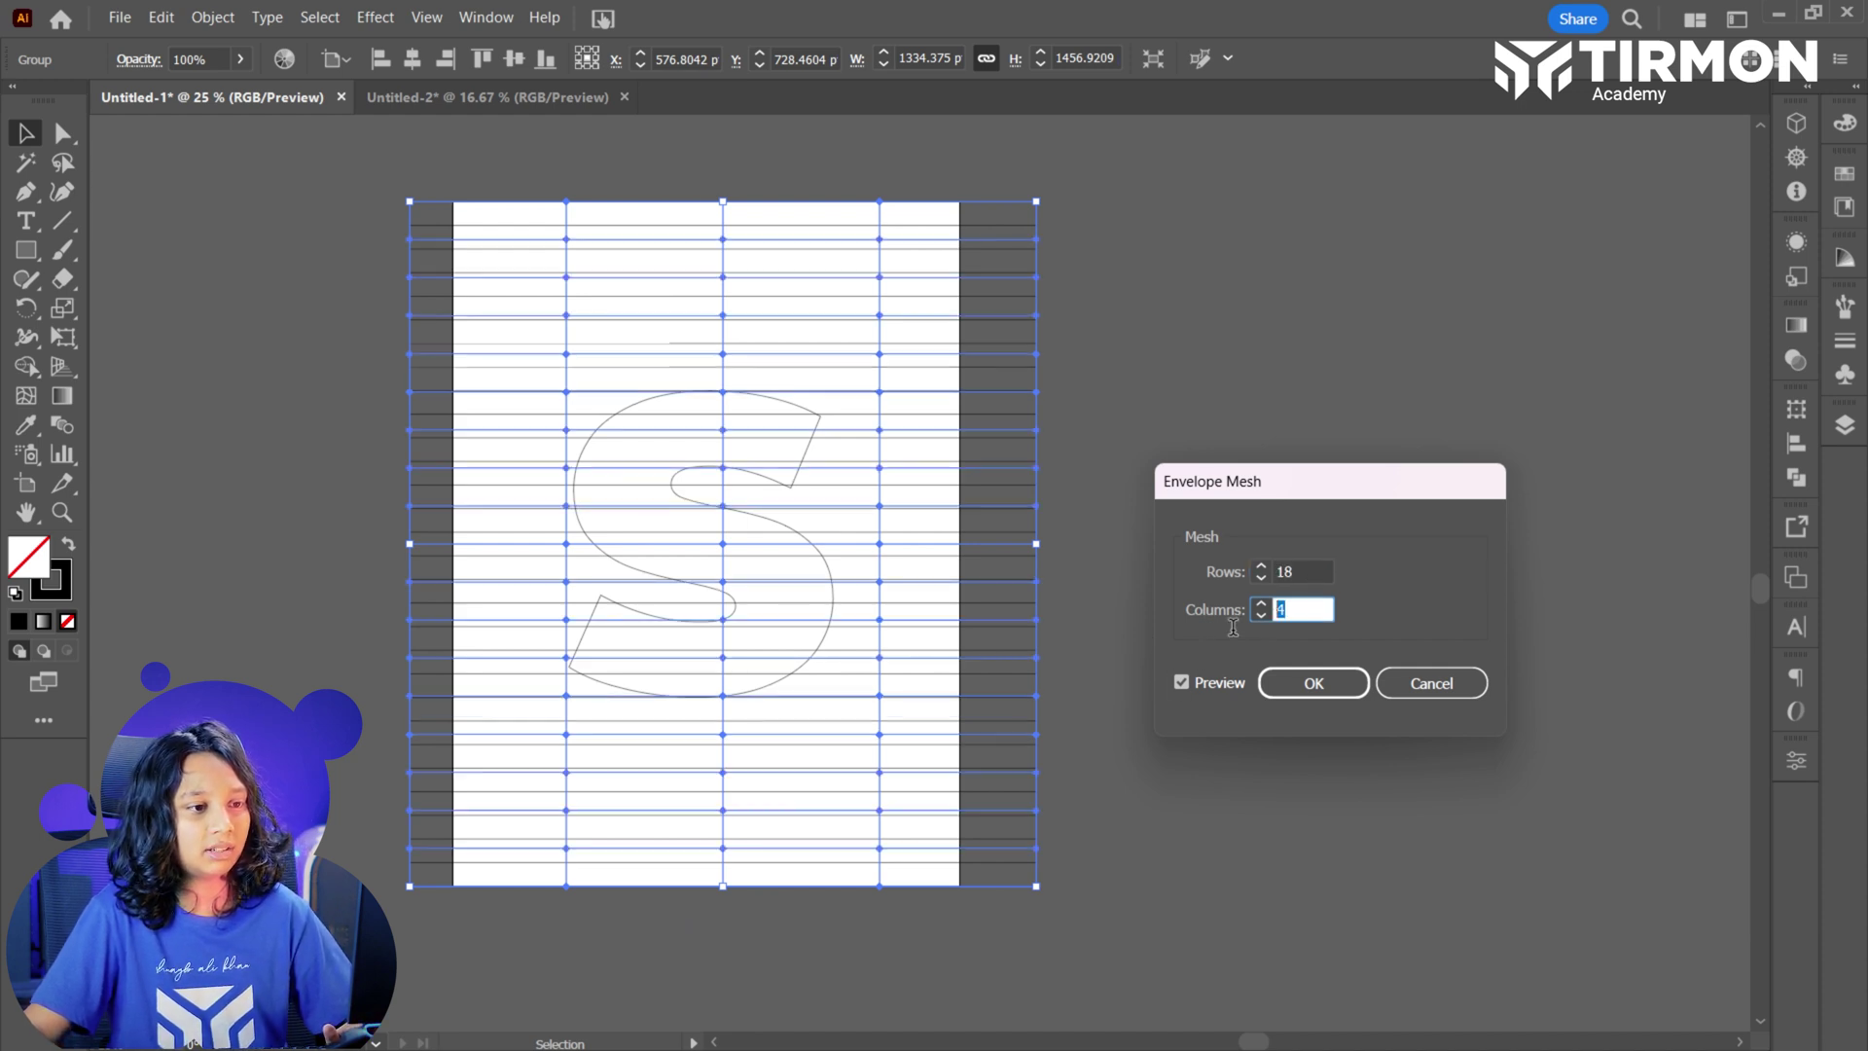
pyautogui.write('18')
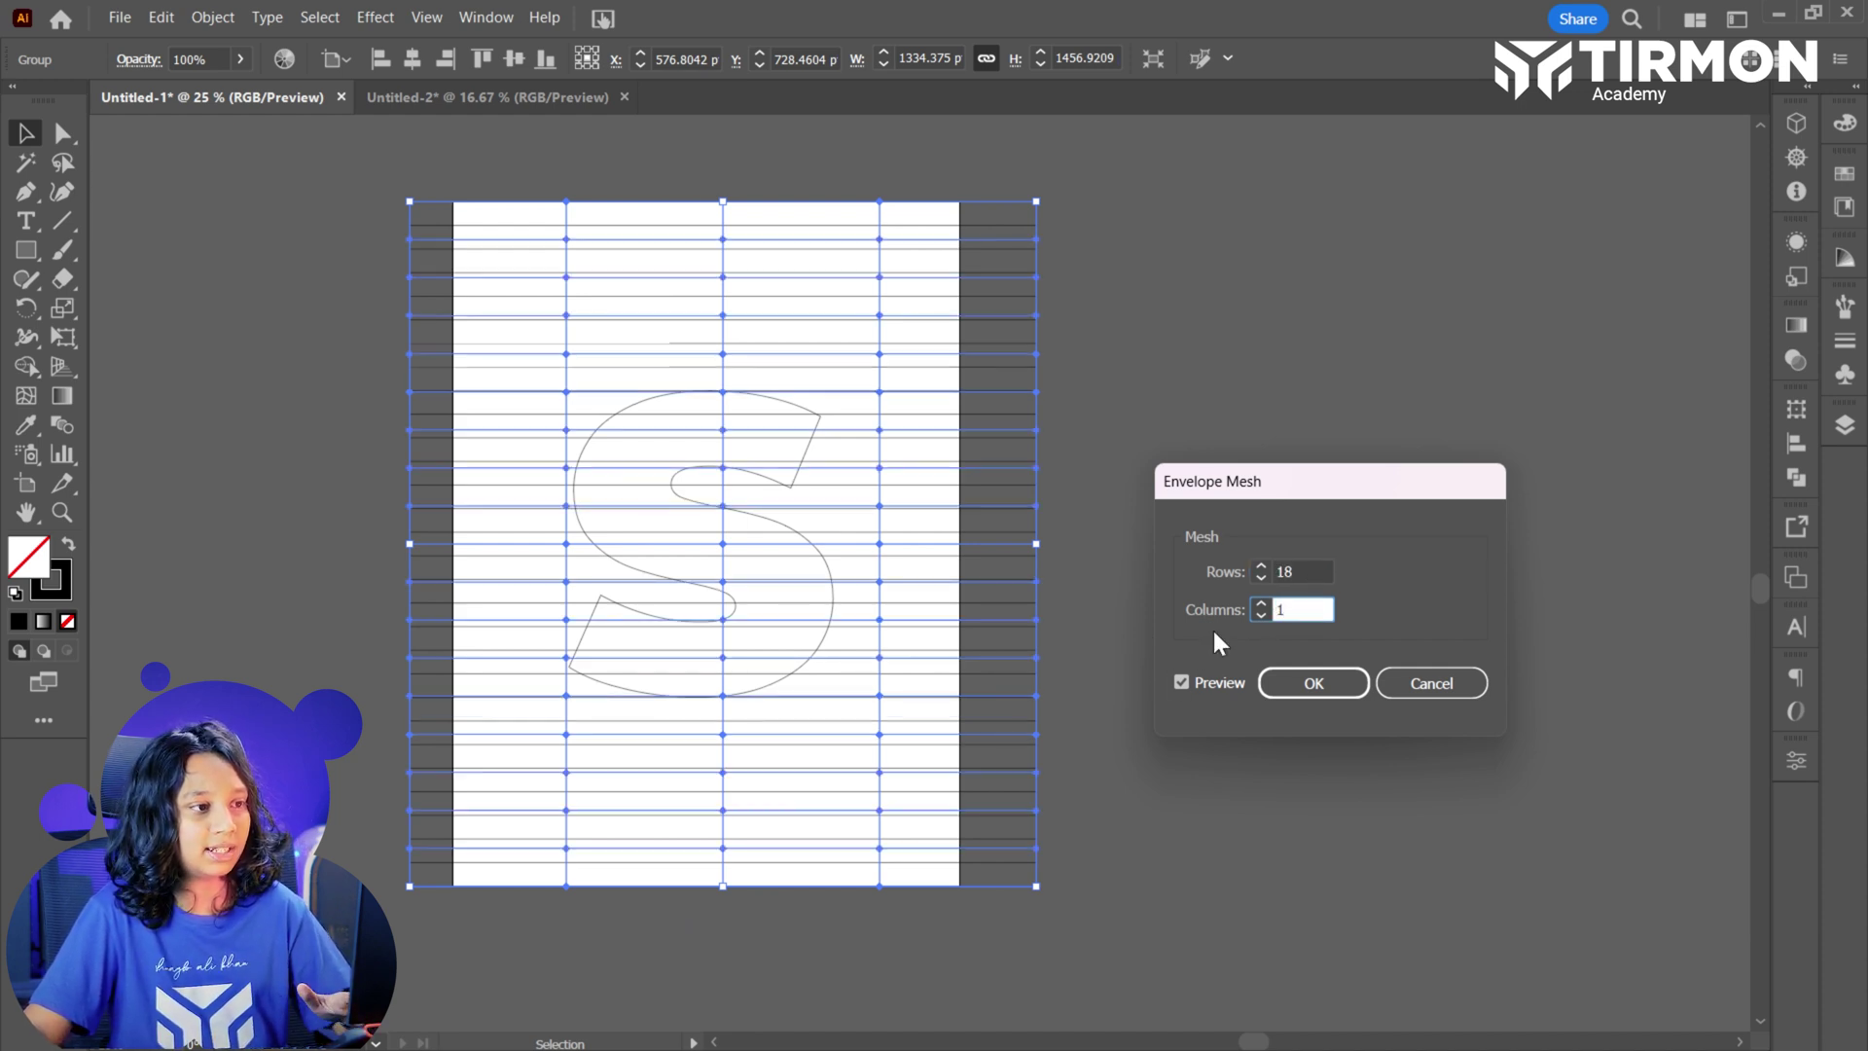
pyautogui.click(1314, 683)
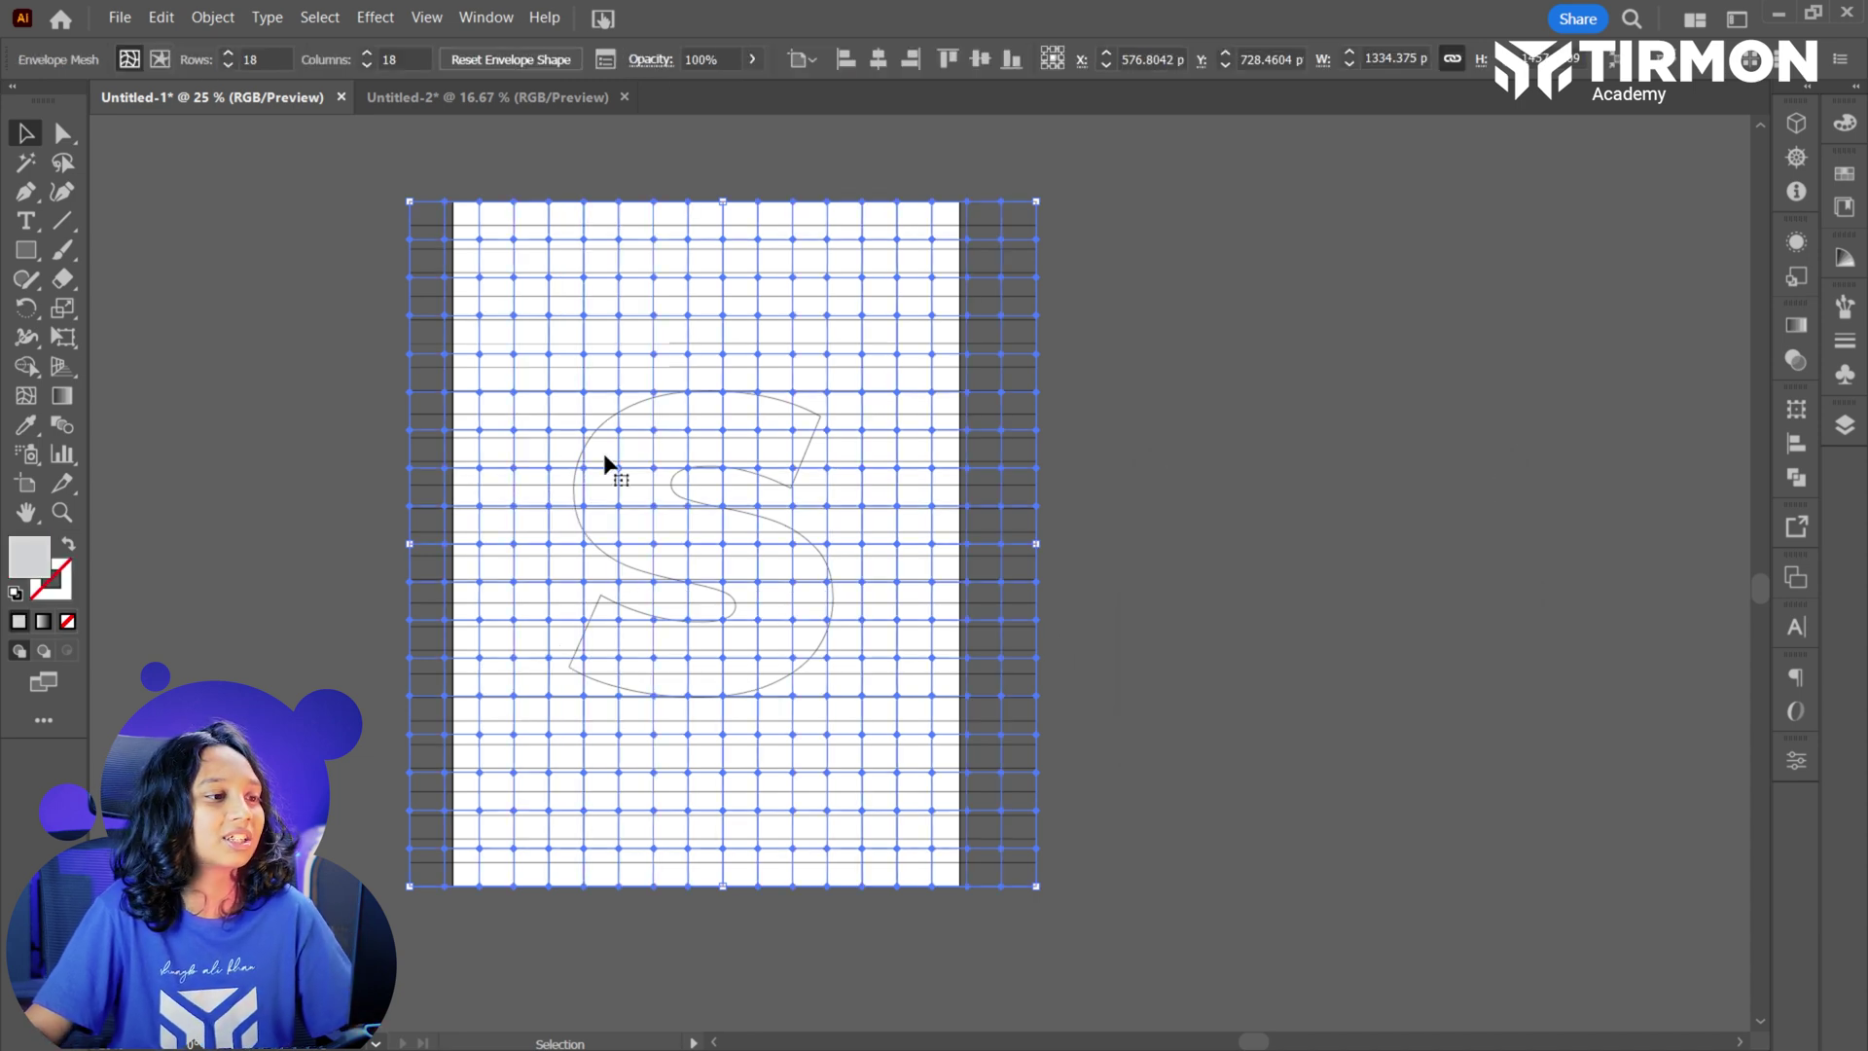
# Raise individual mesh points along the top curve and upper inner curve of the S to create small waves.
pyautogui.scroll(2, 588, 442)
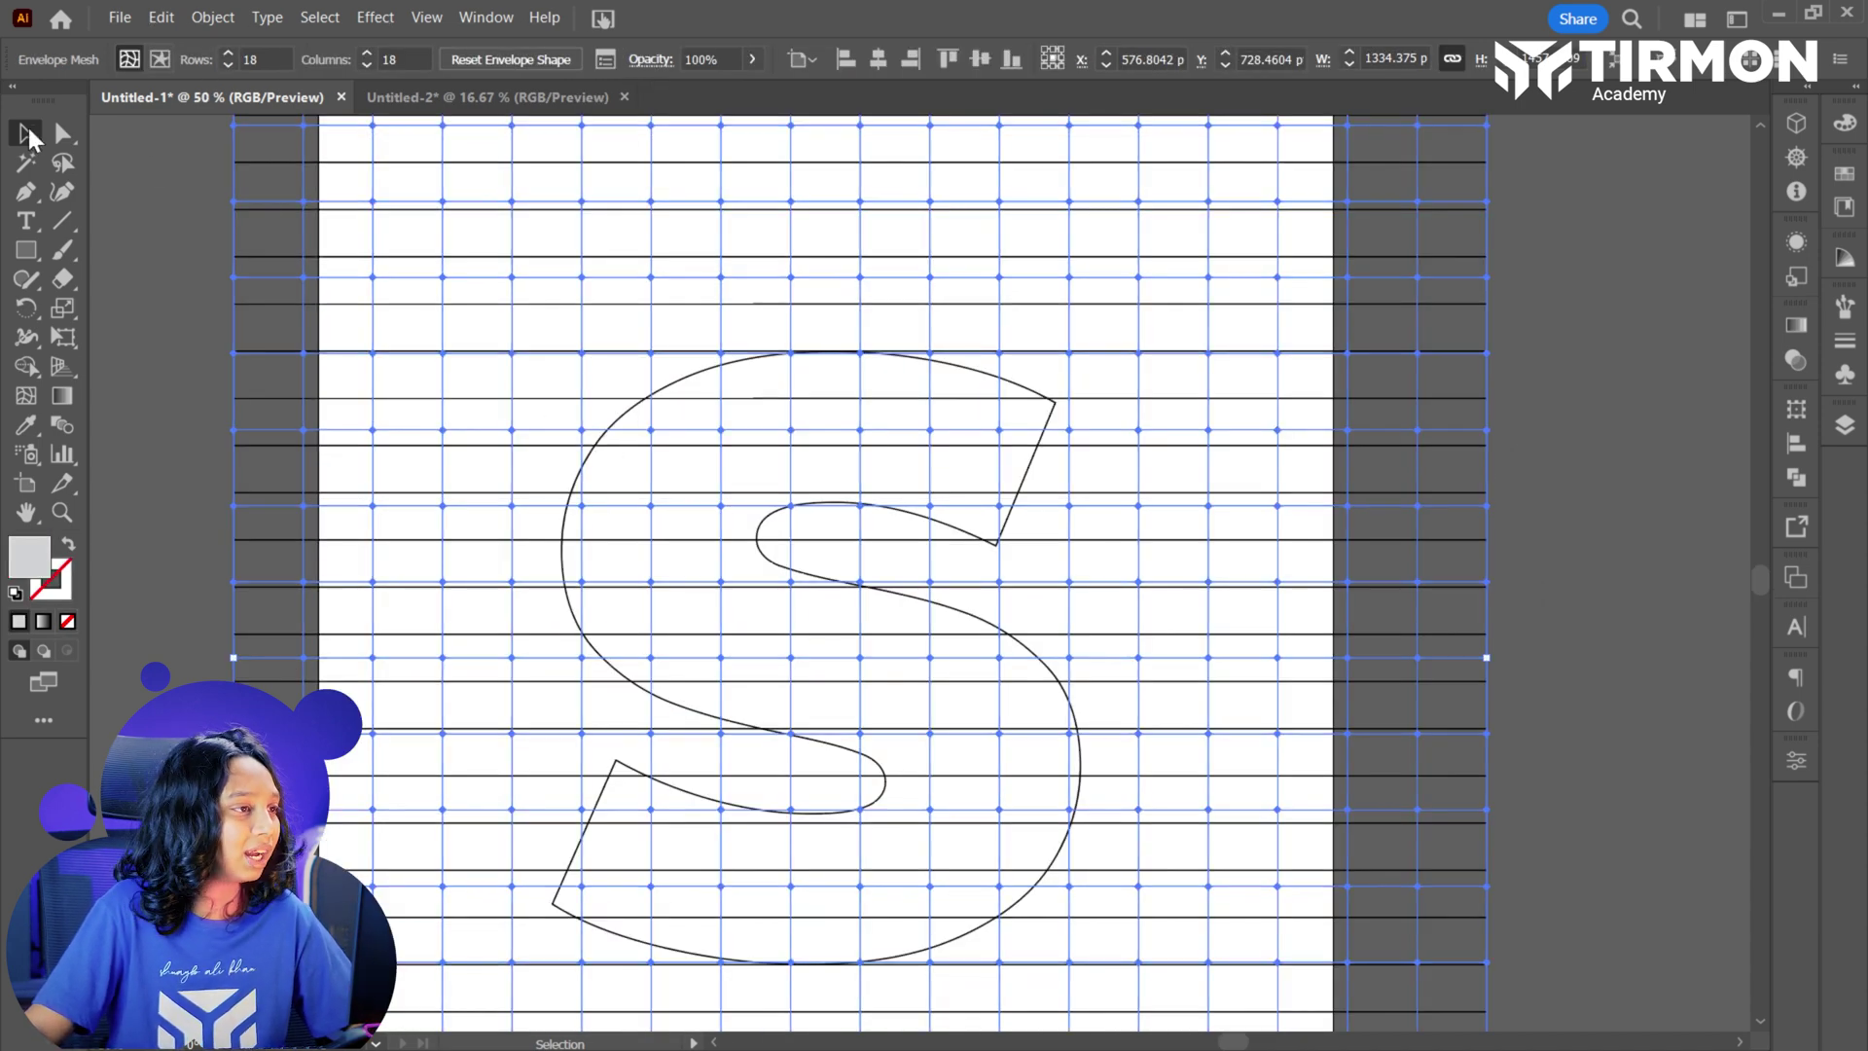
pyautogui.click(721, 354)
pyautogui.moveTo(721, 353); pyautogui.dragTo(716, 320)
pyautogui.moveTo(582, 429); pyautogui.dragTo(582, 413)
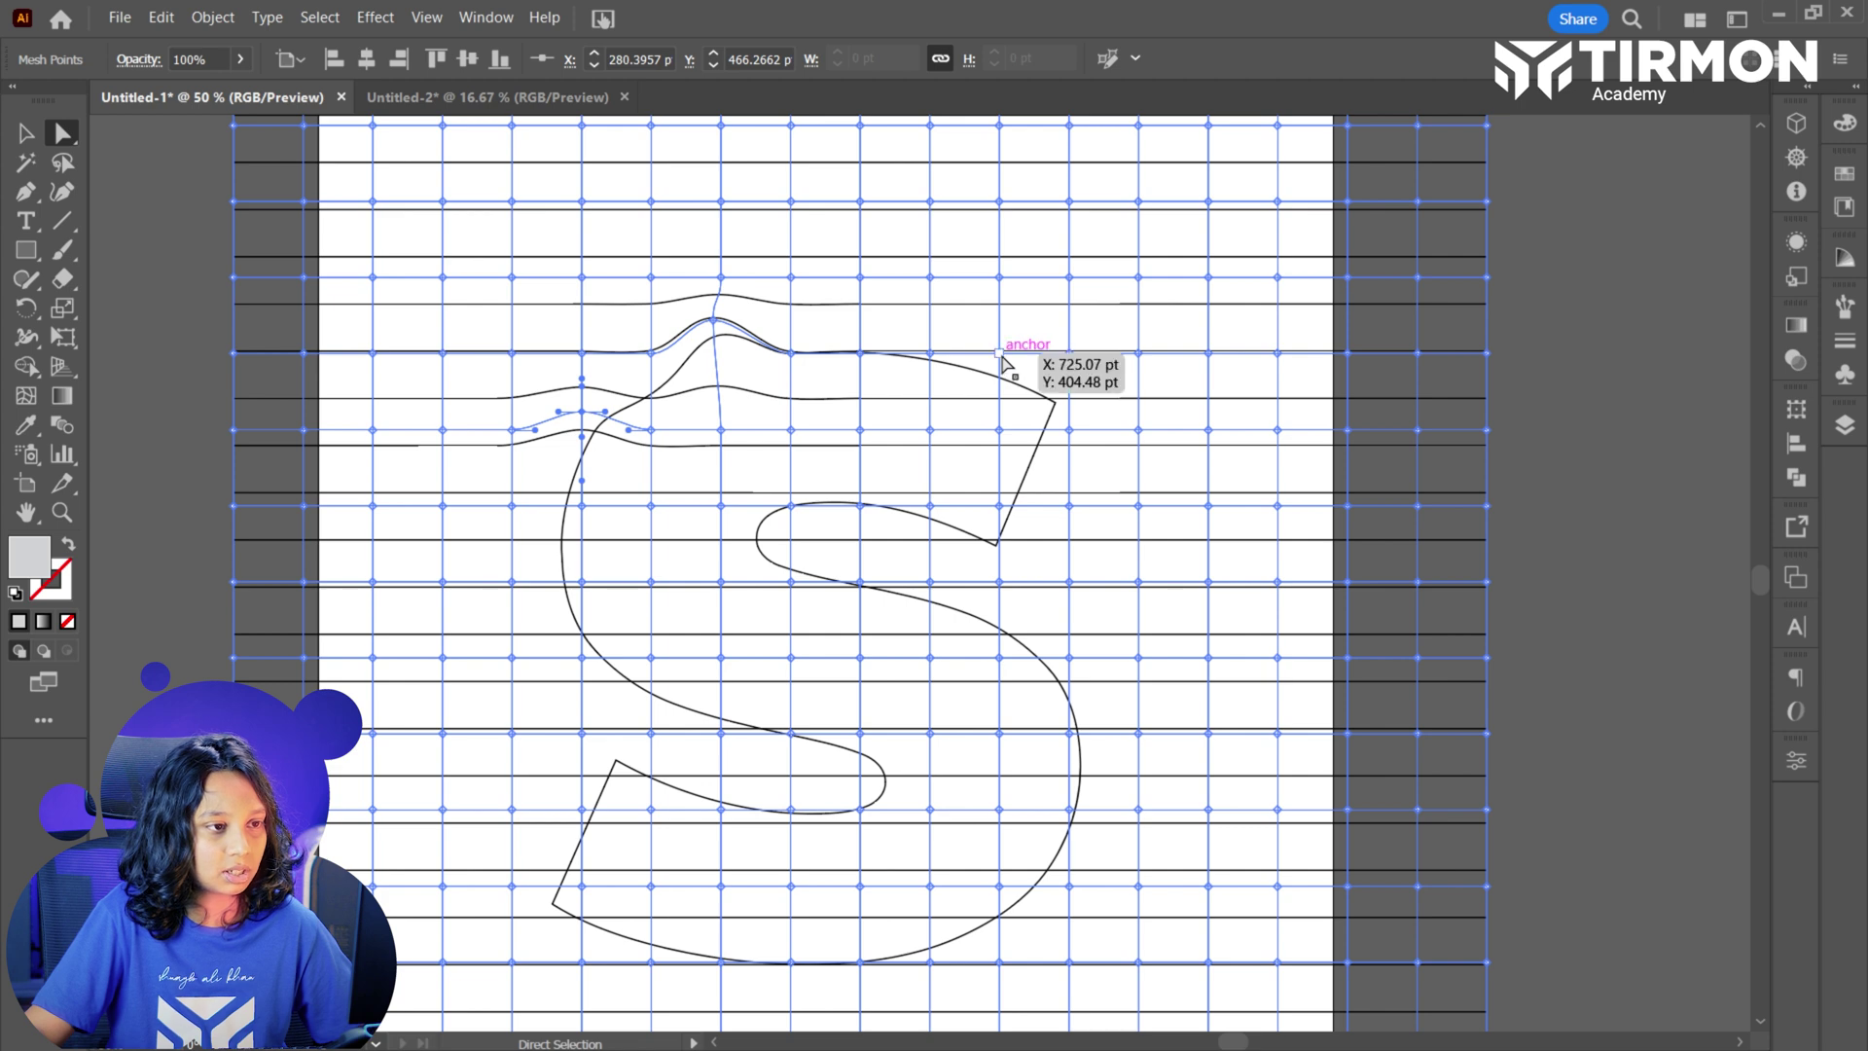
pyautogui.moveTo(1001, 351); pyautogui.dragTo(1000, 332)
pyautogui.moveTo(584, 418); pyautogui.dragTo(585, 430)
pyautogui.moveTo(790, 505); pyautogui.dragTo(791, 487)
# Shift mesh points around the lower terminal, lower outer curve and base of the S to ripple the nearby lines.
pyautogui.moveTo(577, 891); pyautogui.dragTo(576, 873)
pyautogui.moveTo(651, 808); pyautogui.dragTo(650, 779)
pyautogui.moveTo(1067, 811)
pyautogui.mouseDown()
pyautogui.moveTo(1080, 783)
pyautogui.moveTo(1070, 796)
pyautogui.mouseUp()
pyautogui.moveTo(933, 962); pyautogui.dragTo(860, 990)
# Pull the mesh point on the left curve of the S outward, one at its middle down and one at its upper terminal up.
pyautogui.moveTo(582, 582); pyautogui.dragTo(561, 576)
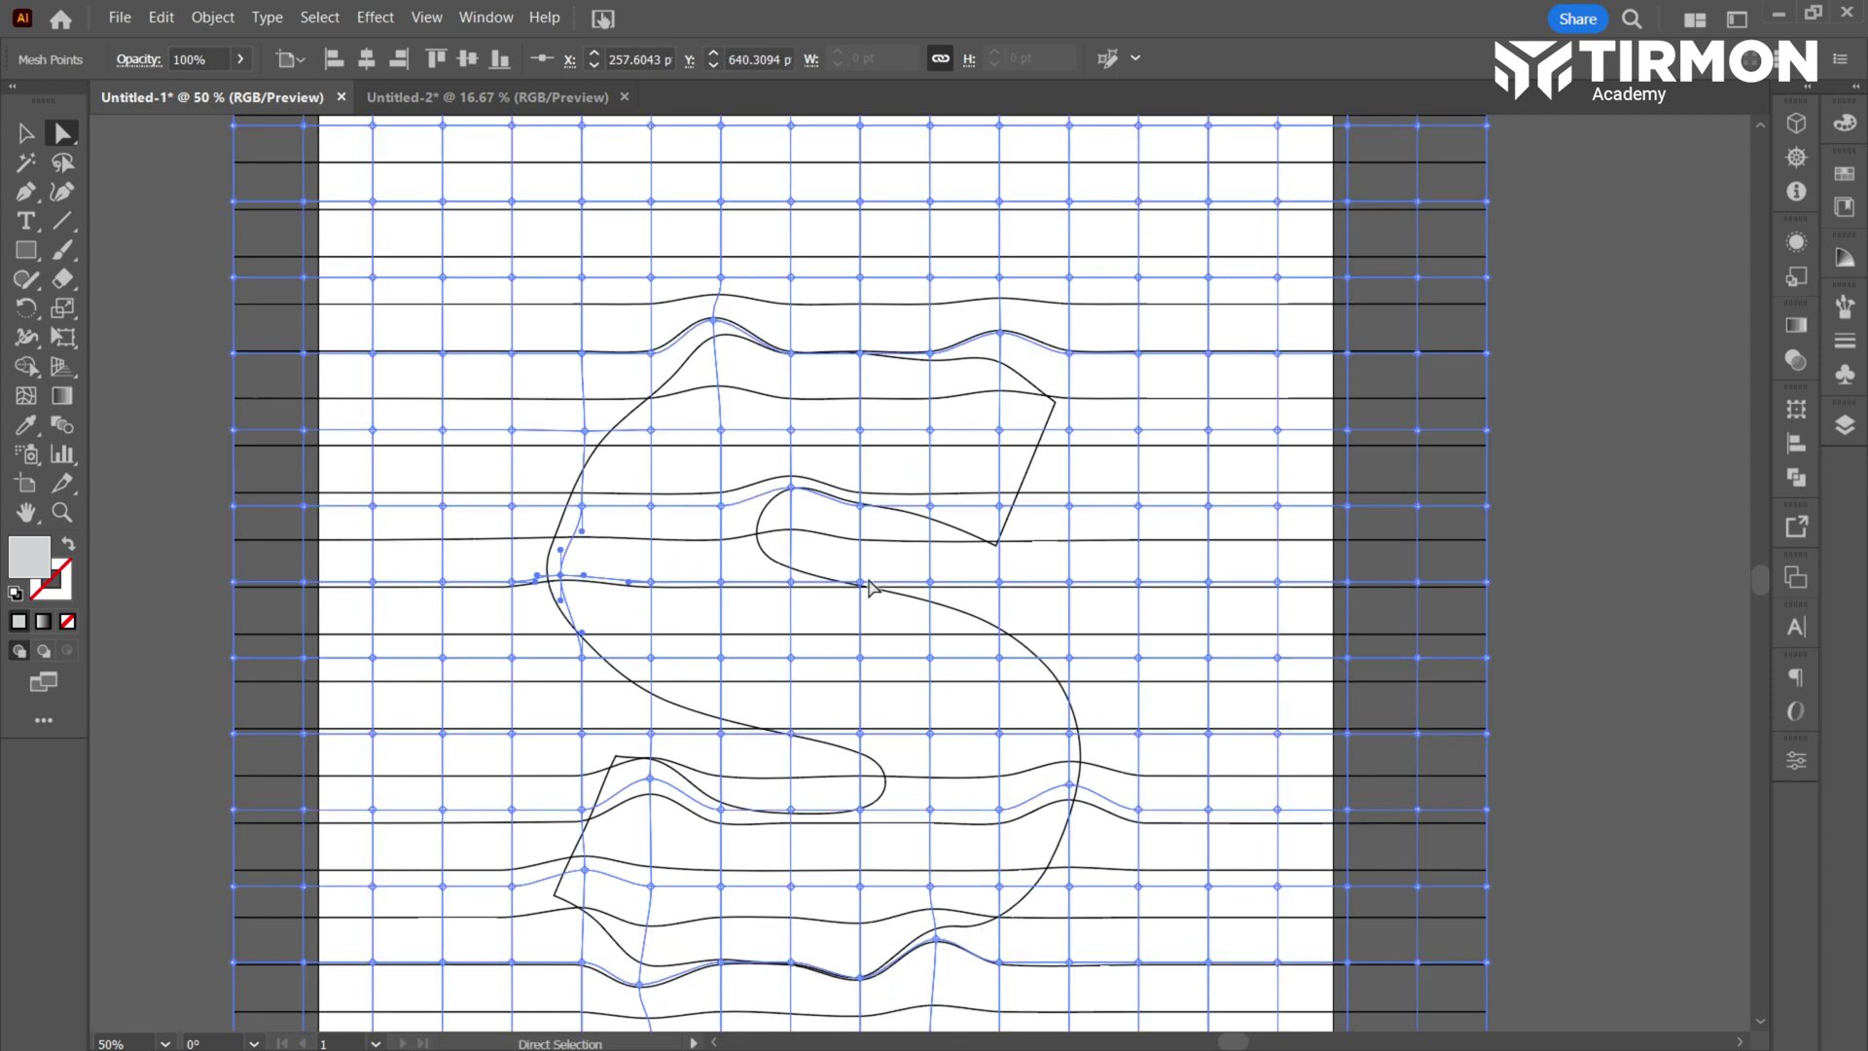
pyautogui.moveTo(860, 582); pyautogui.dragTo(861, 597)
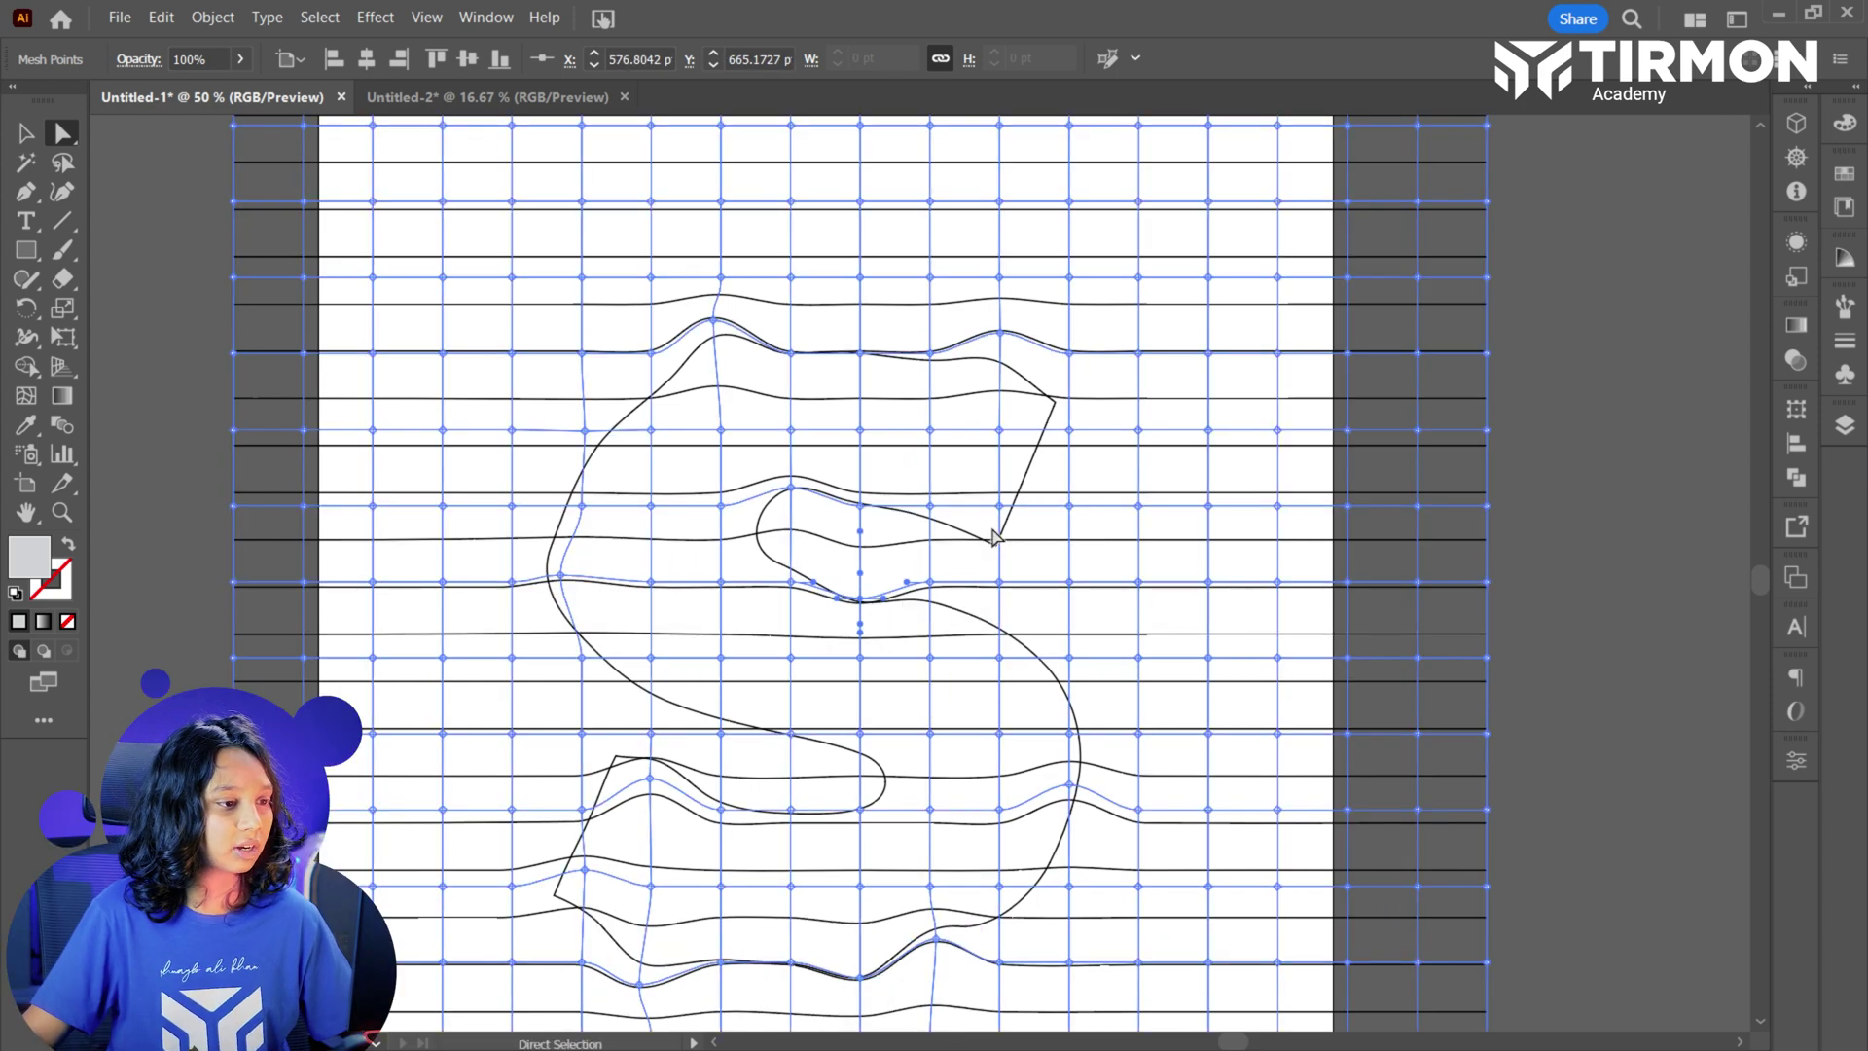
pyautogui.moveTo(999, 506); pyautogui.dragTo(999, 487)
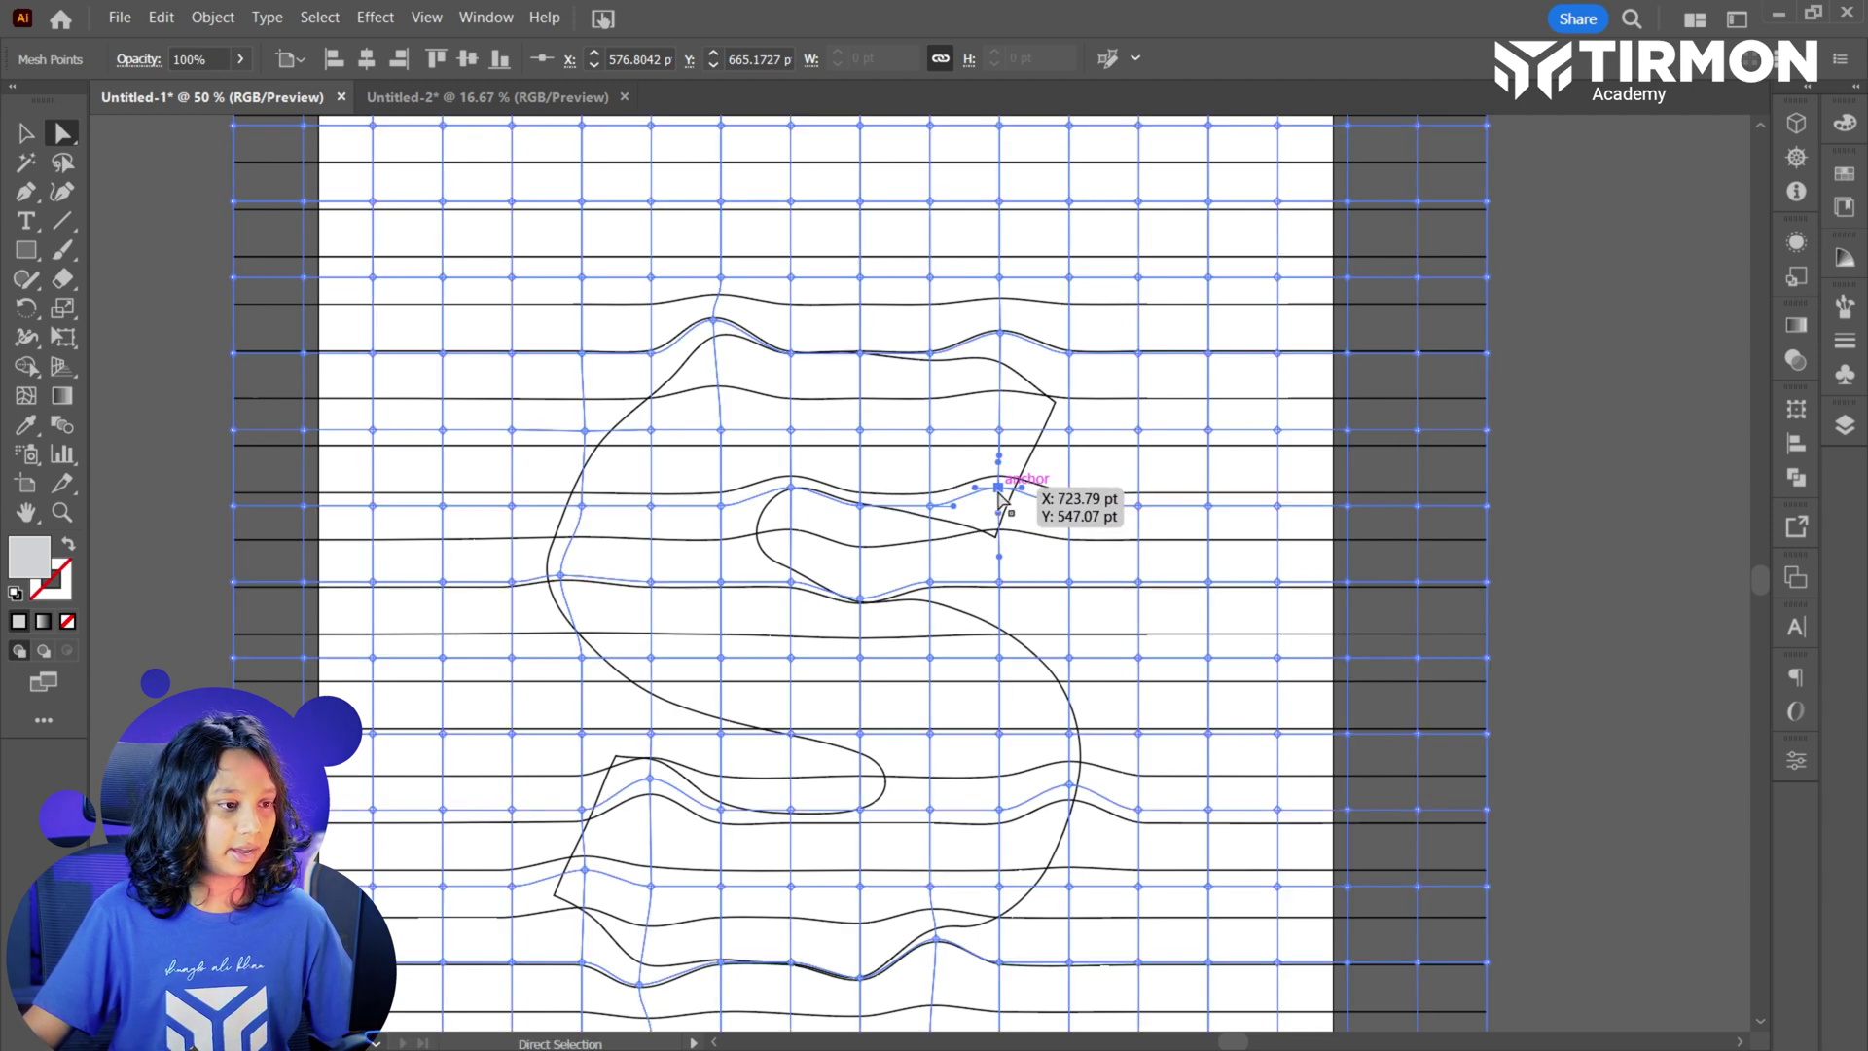
pyautogui.click(170, 393)
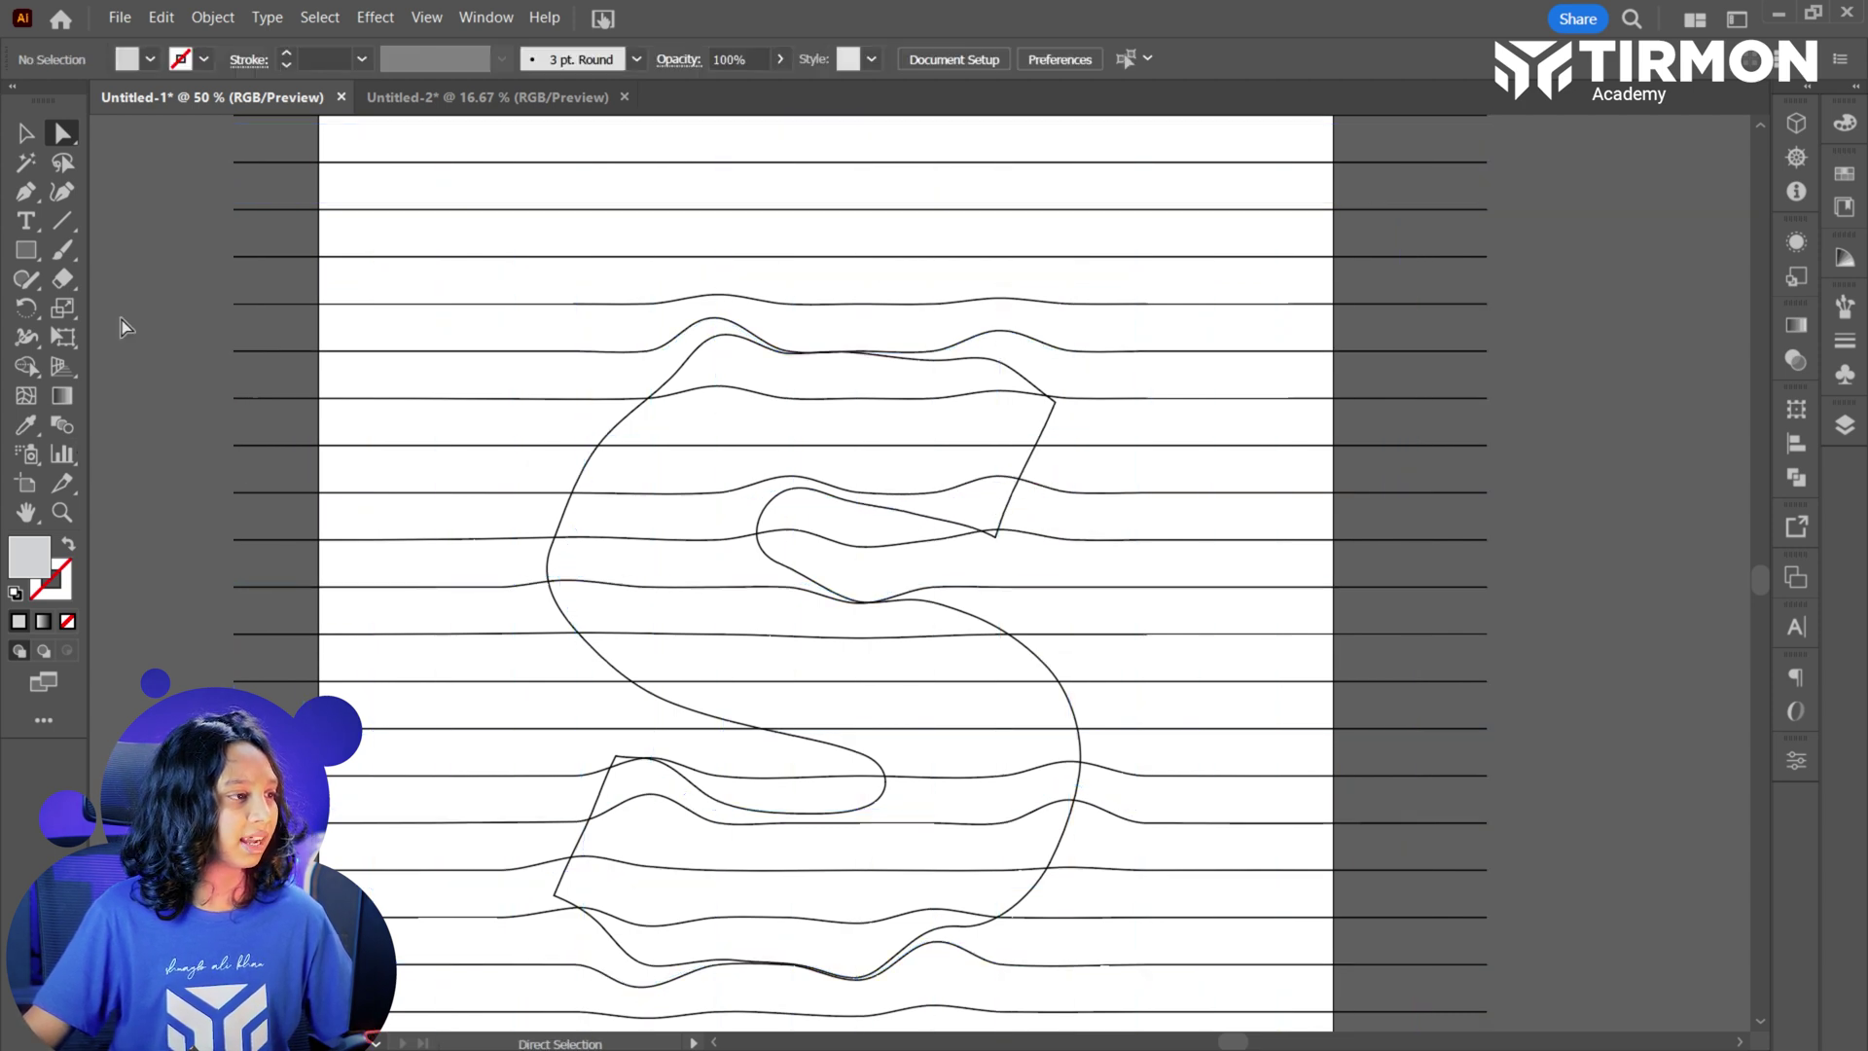
pyautogui.click(24, 133)
# Bring the old paper texture image from Untitled-2 into Untitled-1 and place it over the whole artboard.
pyautogui.scroll(-2, 187, 797)
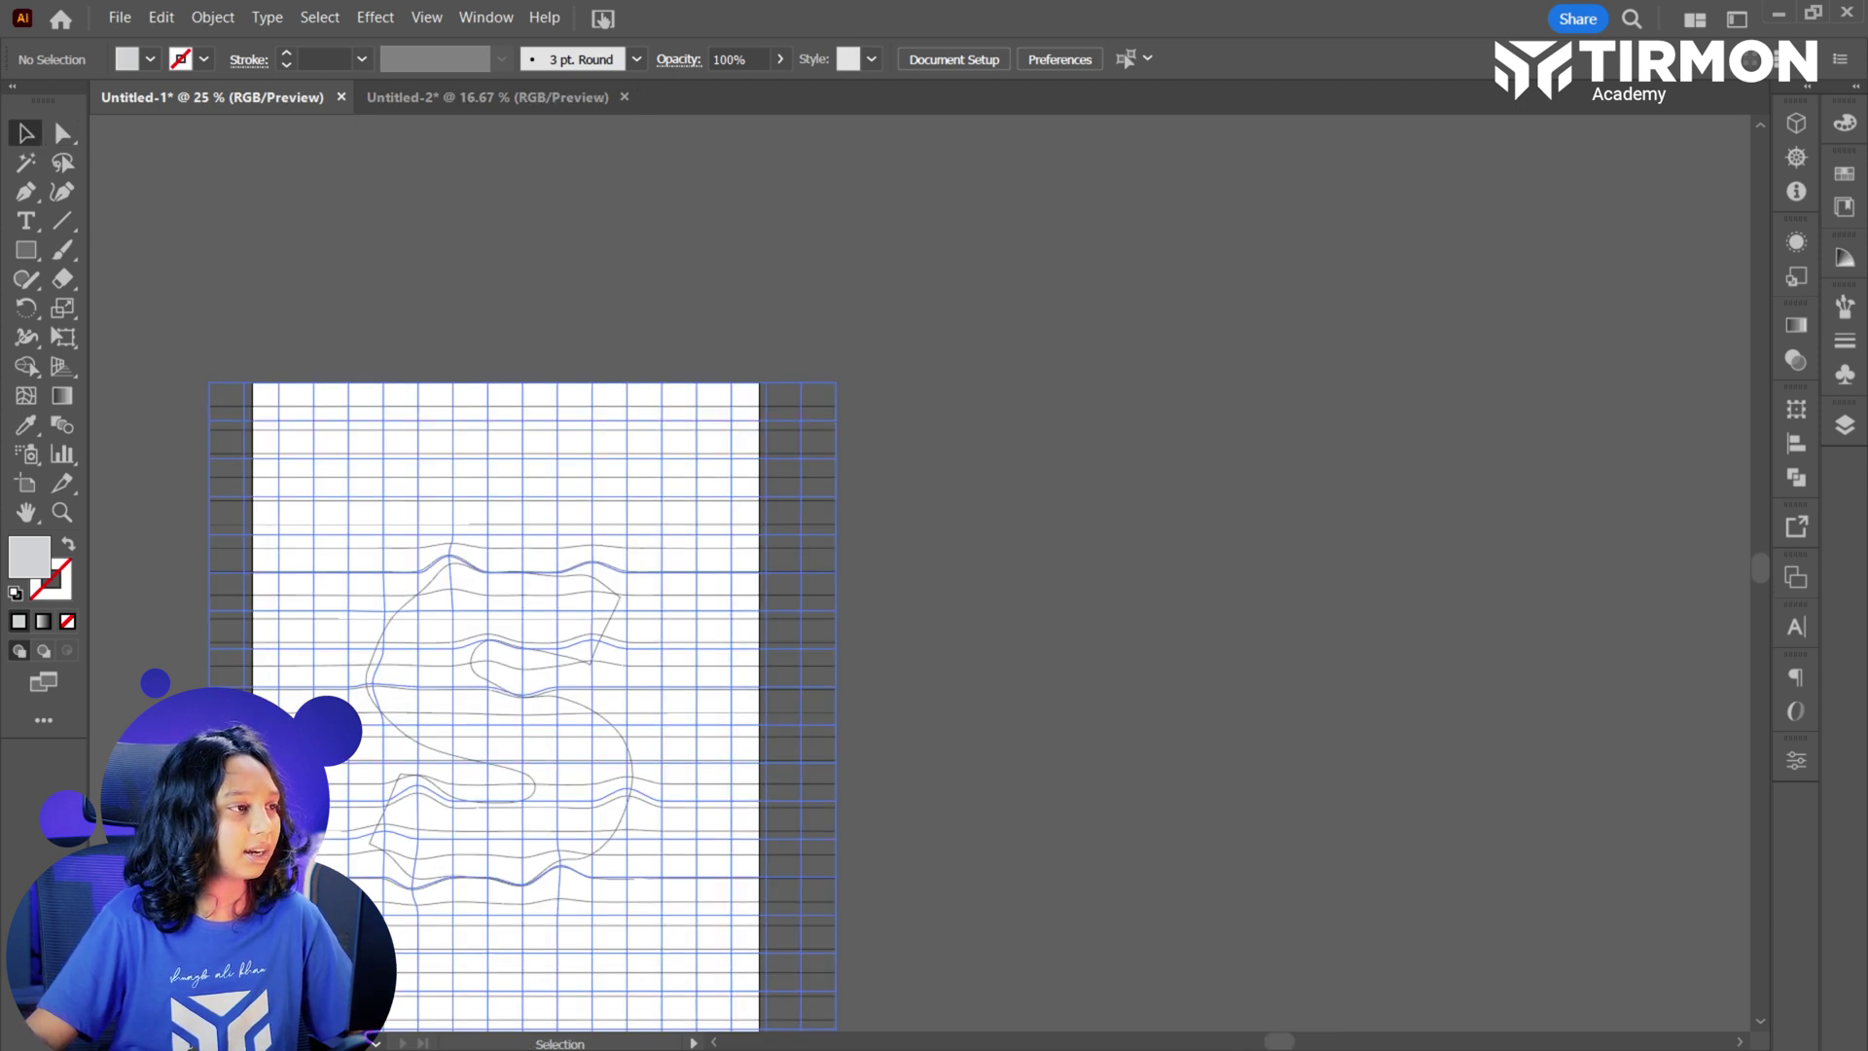
pyautogui.moveTo(194, 798); pyautogui.dragTo(334, 752)
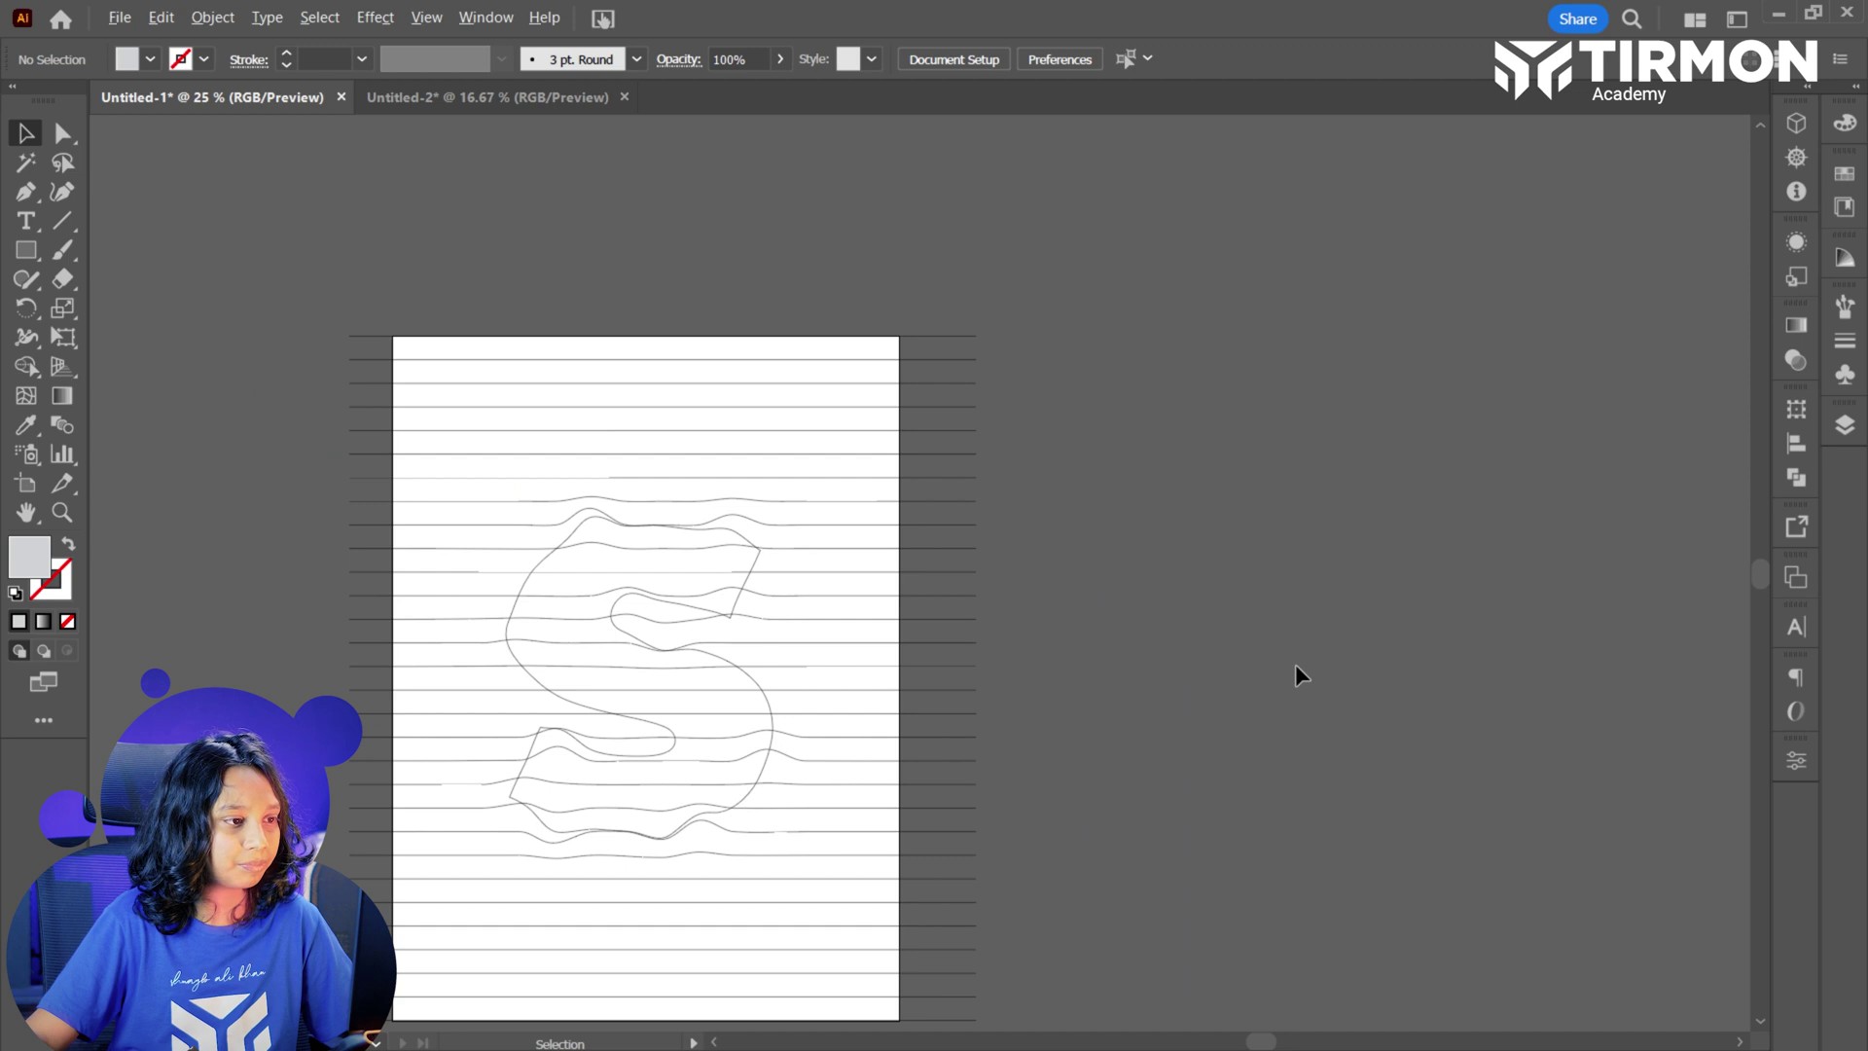
pyautogui.scroll(-1, 1296, 668)
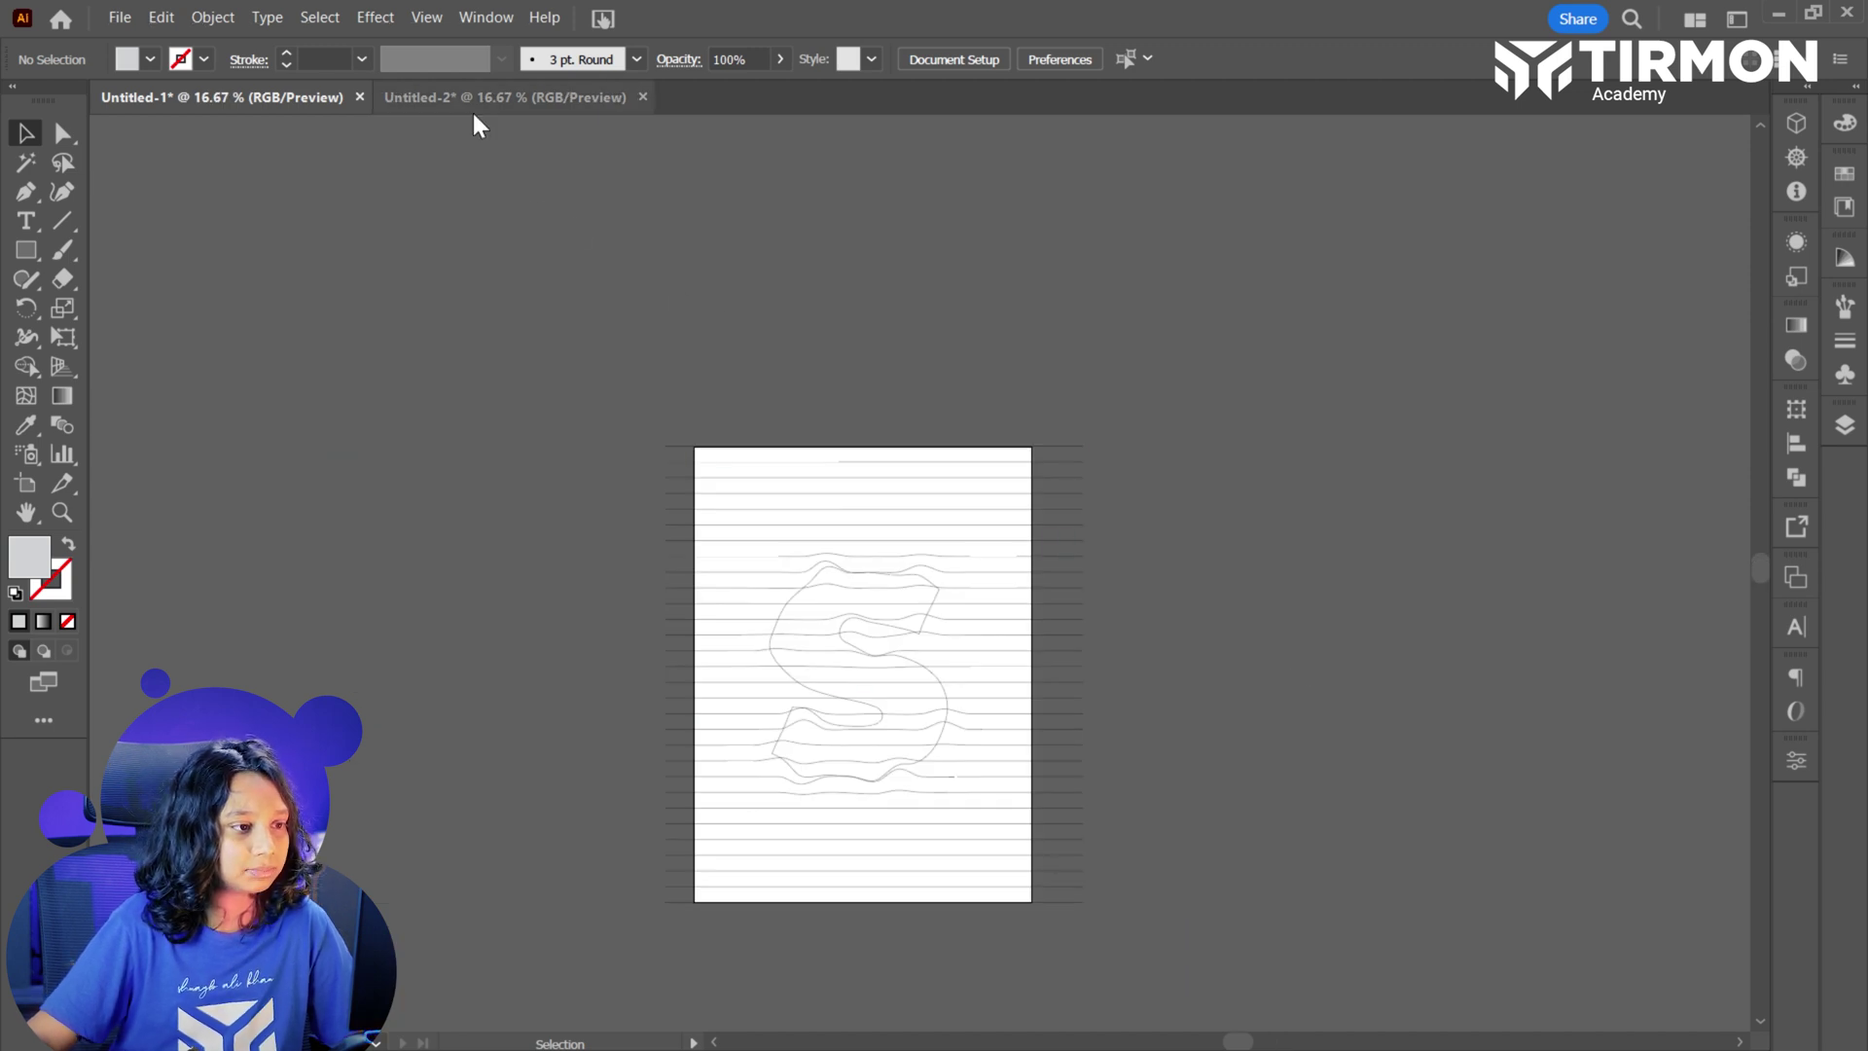
pyautogui.scroll(1, 893, 744)
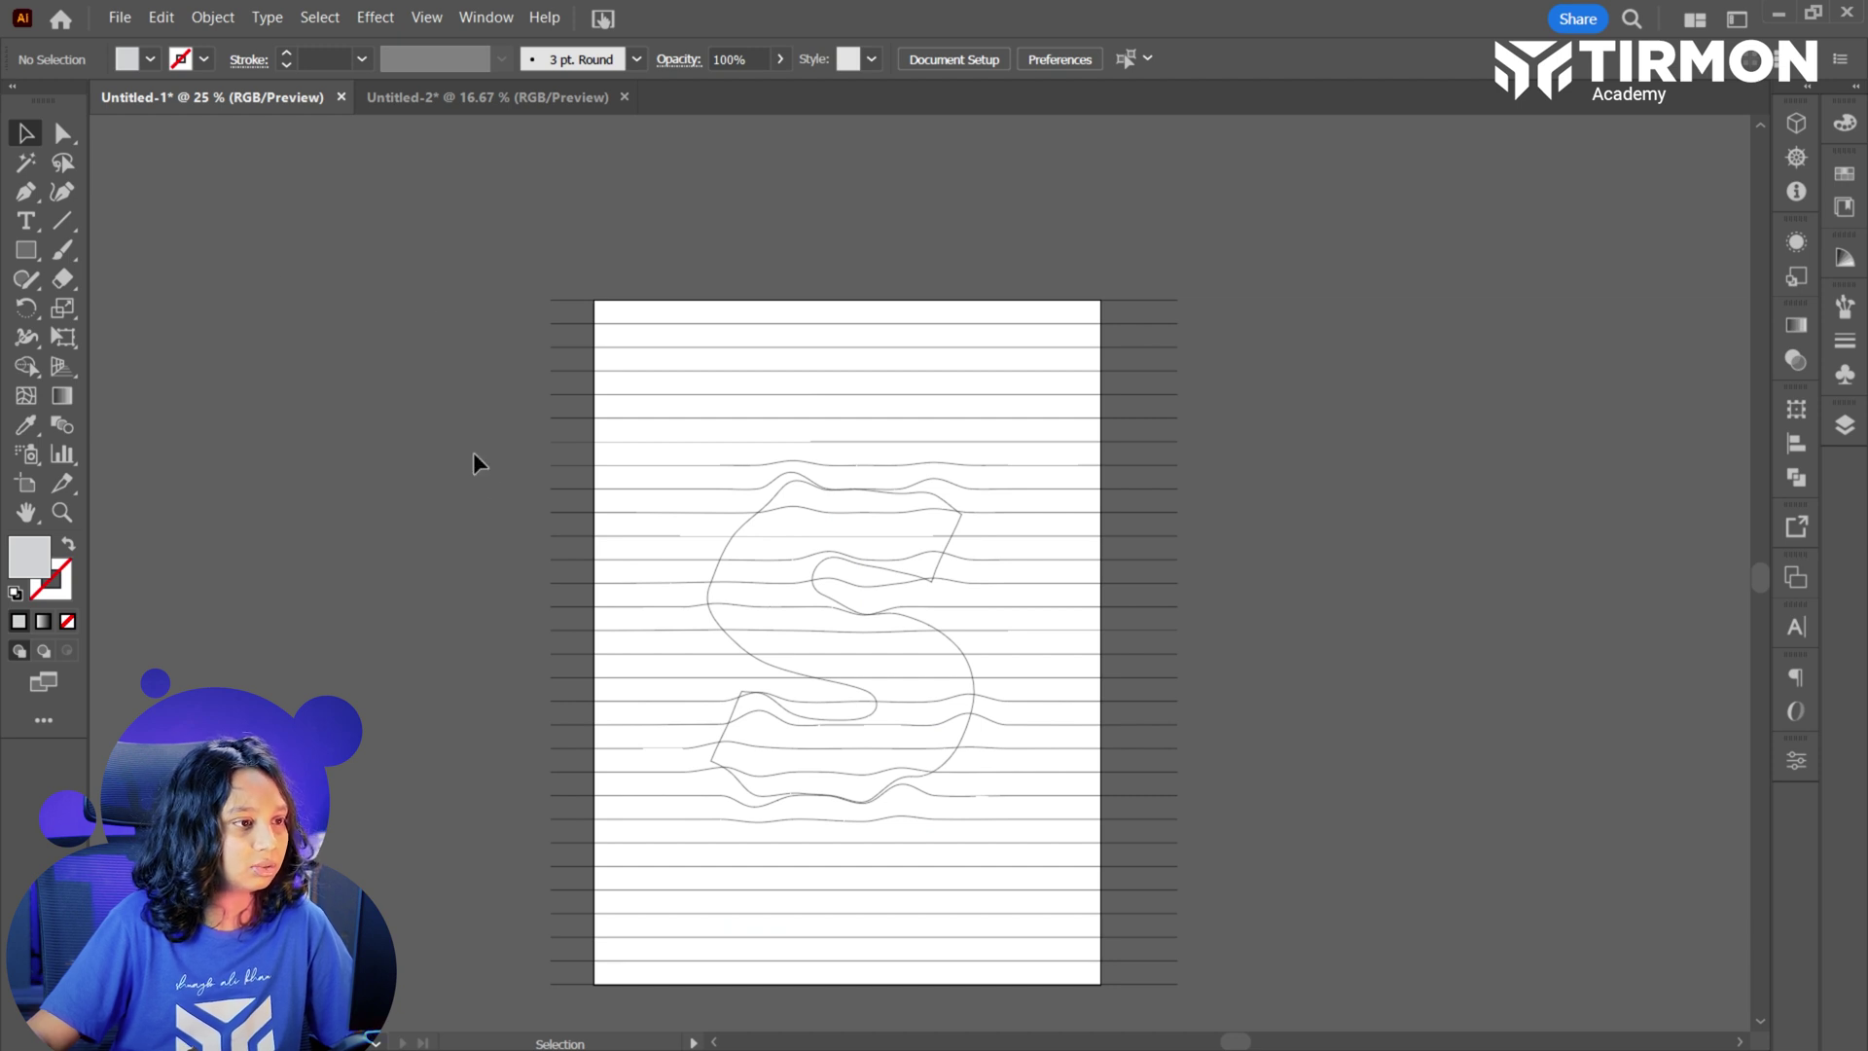
pyautogui.click(466, 91)
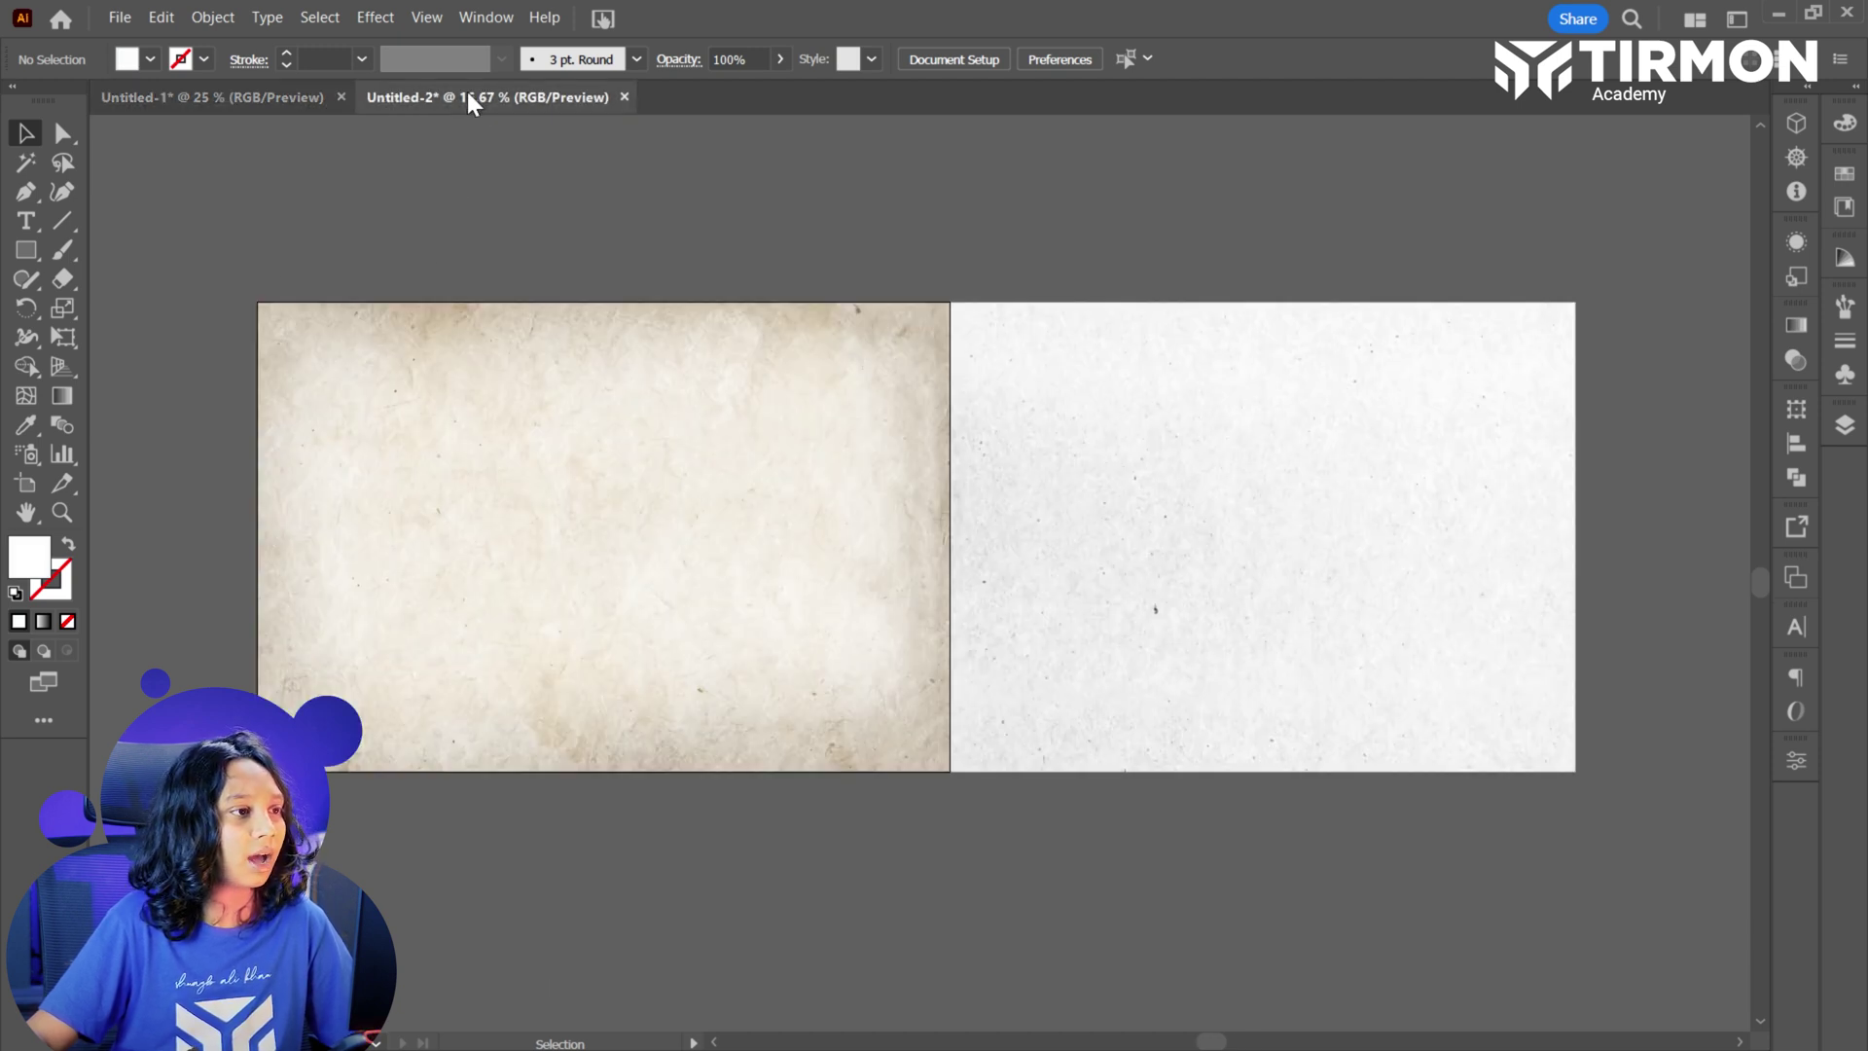
pyautogui.click(757, 545)
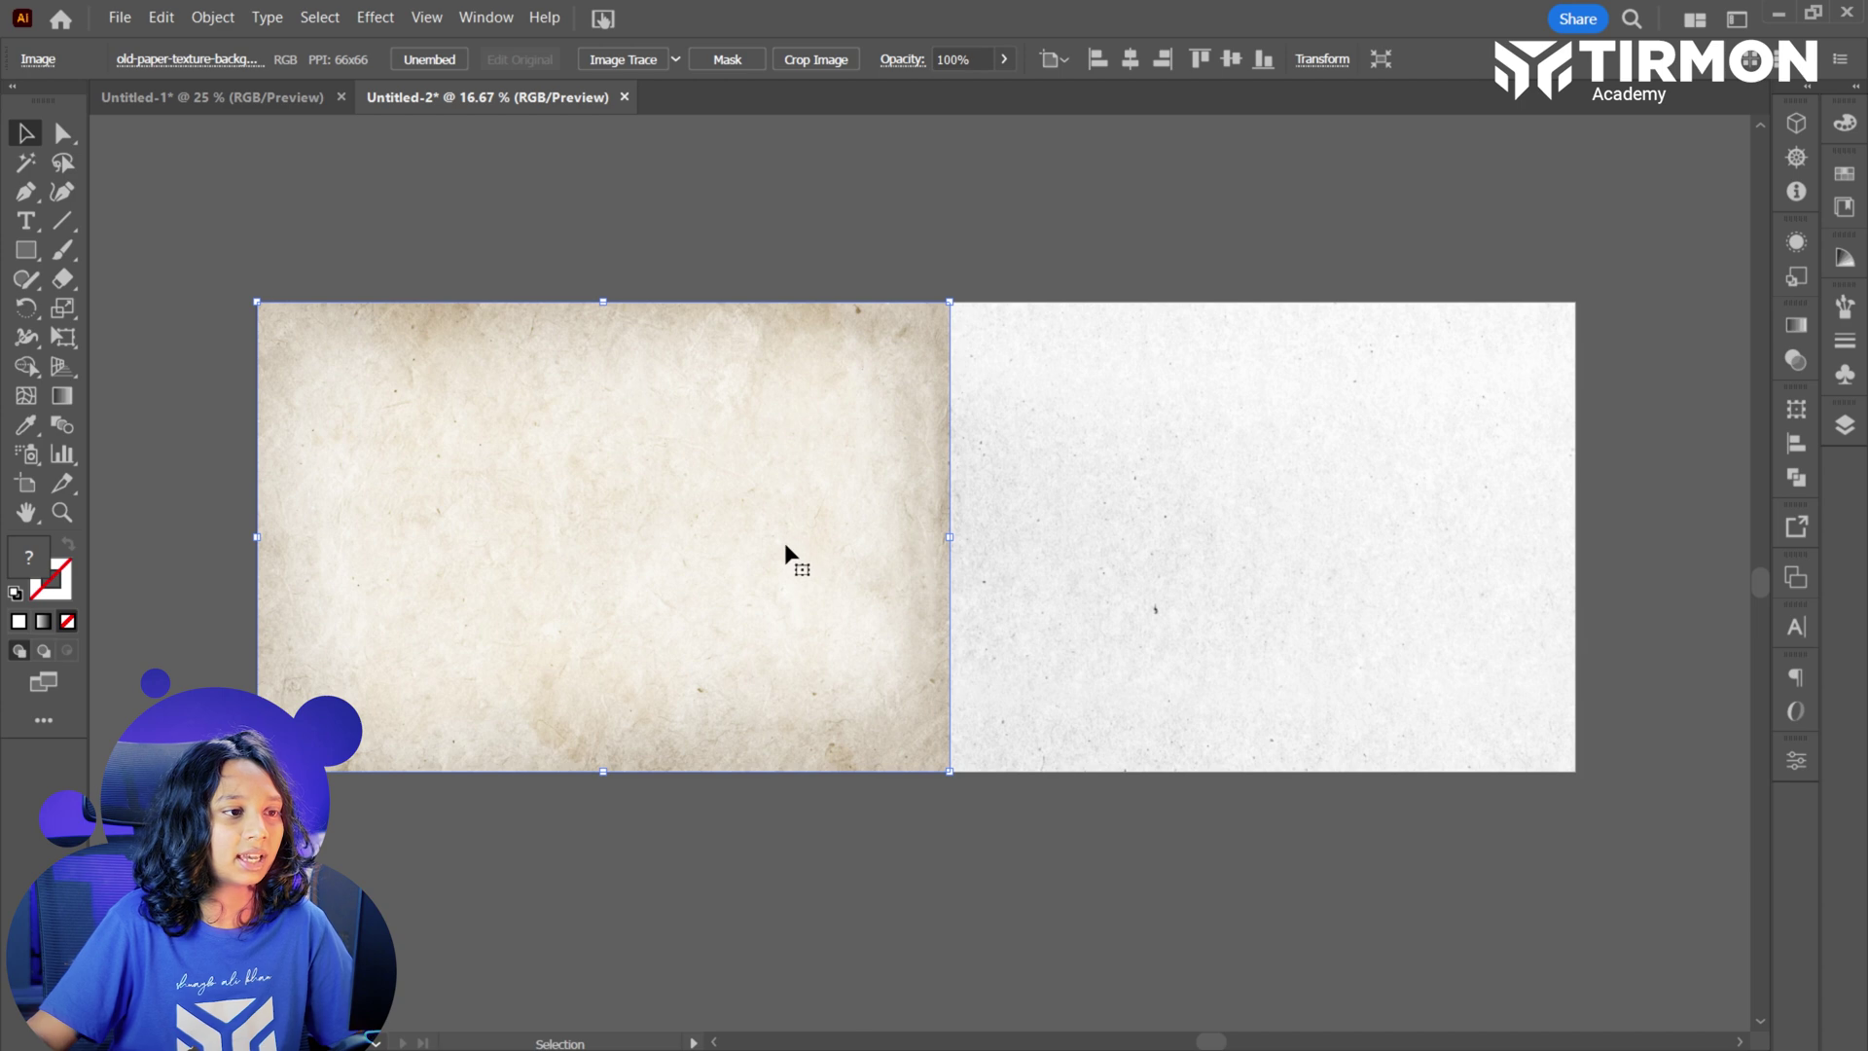
pyautogui.moveTo(786, 548); pyautogui.dragTo(1096, 789)
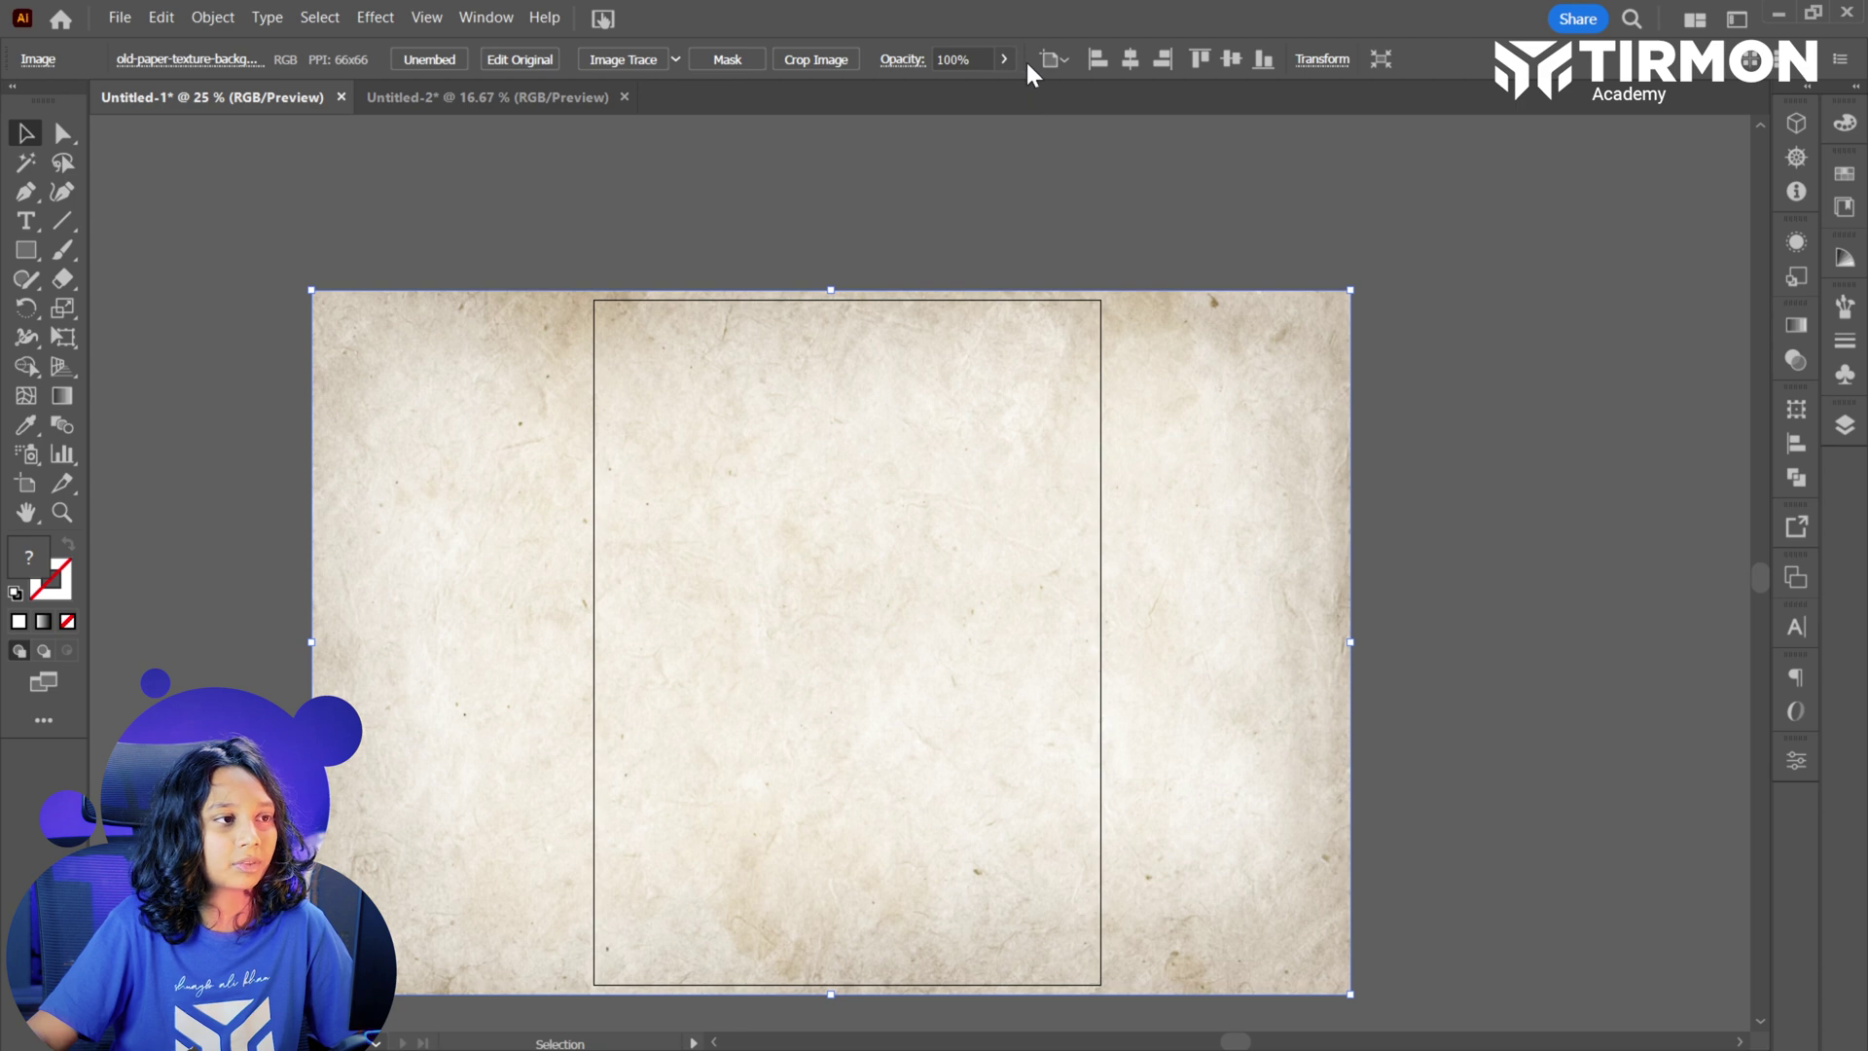
# Lower the old paper texture's opacity to 43% and inspect the warped lines beneath it.
pyautogui.moveTo(950, 85)
pyautogui.mouseDown()
pyautogui.moveTo(929, 85)
pyautogui.moveTo(950, 88)
pyautogui.mouseUp()
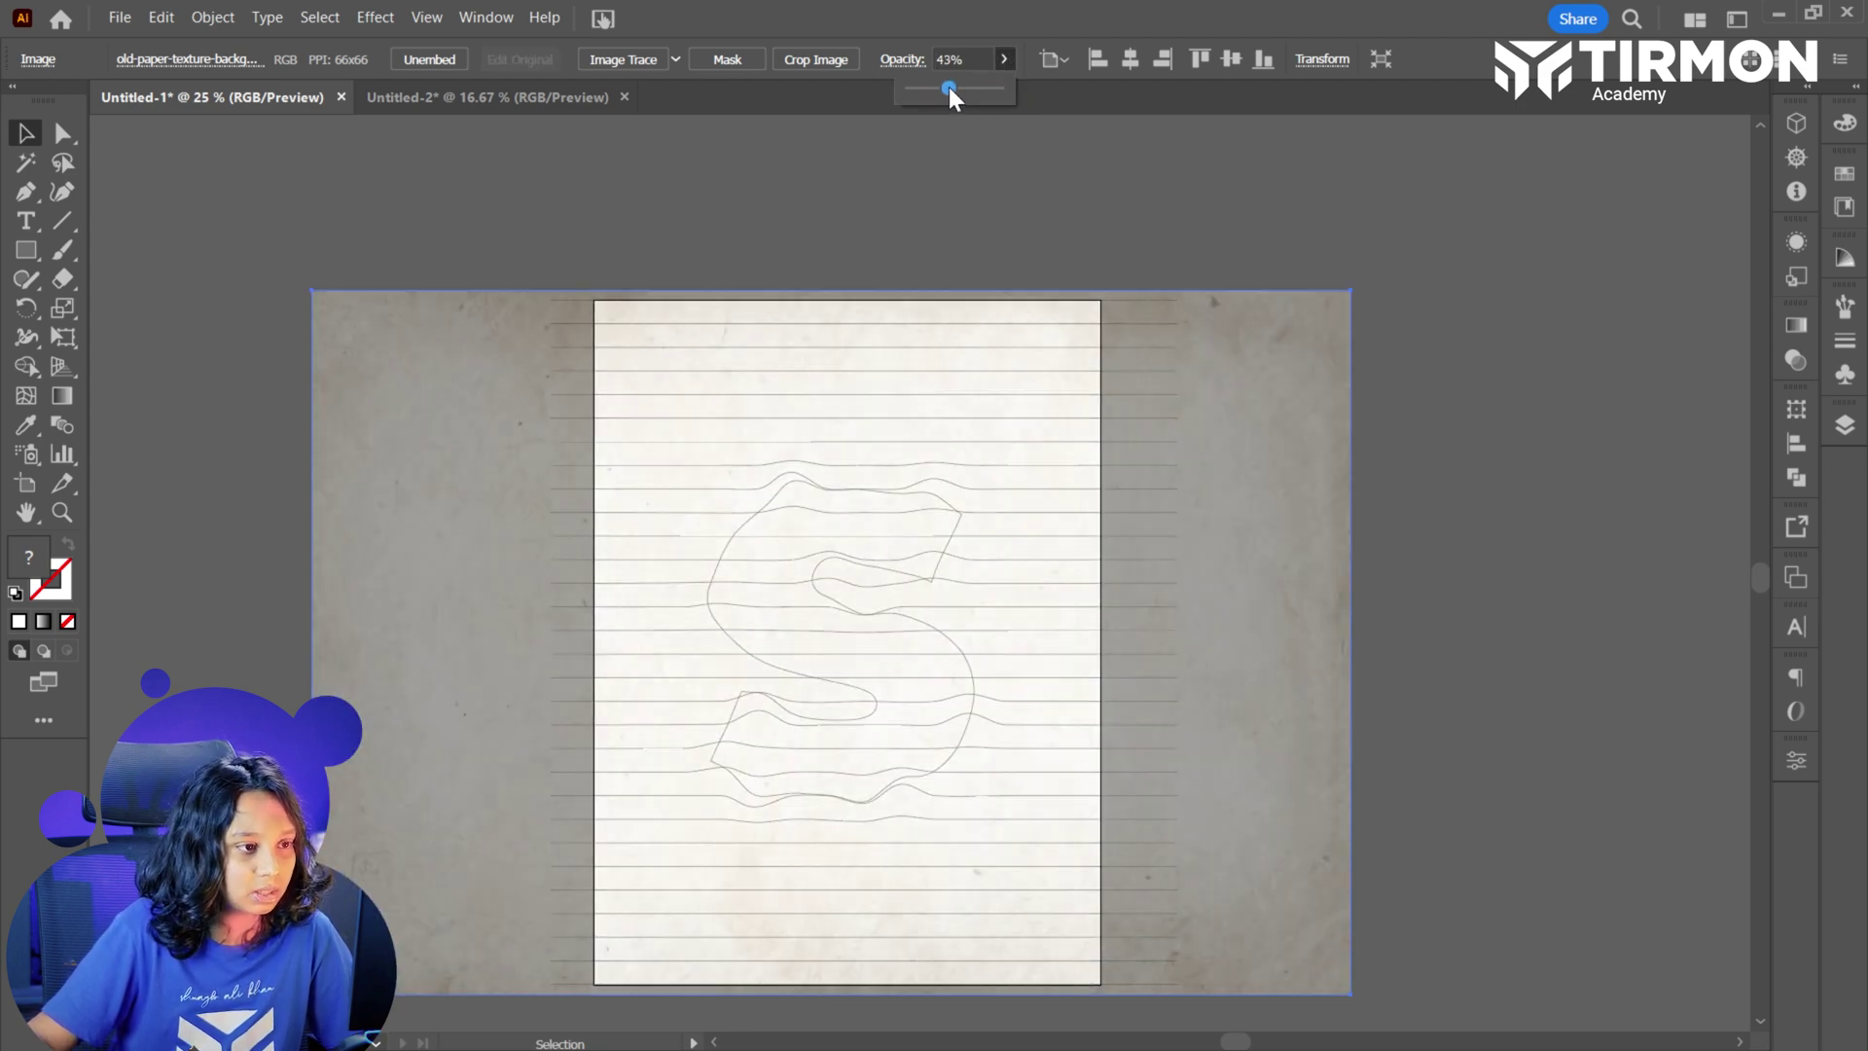
pyautogui.click(539, 275)
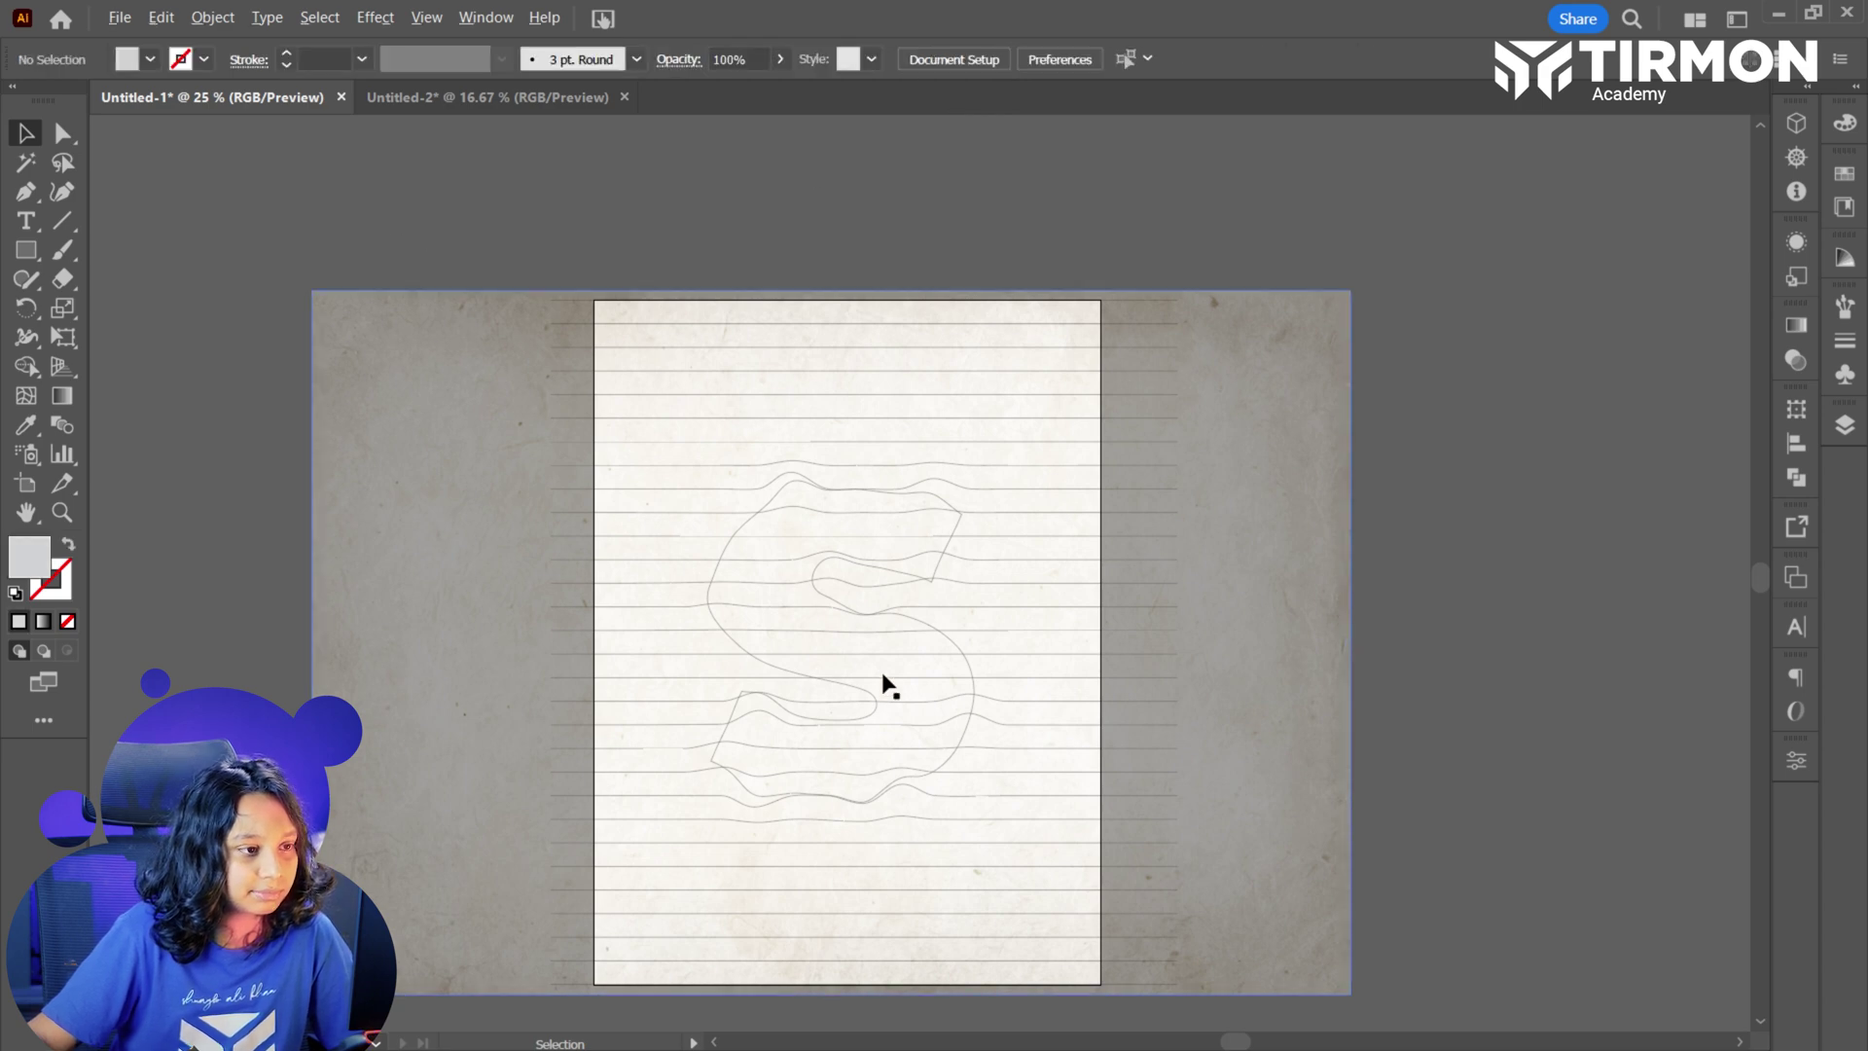
pyautogui.scroll(2, 887, 684)
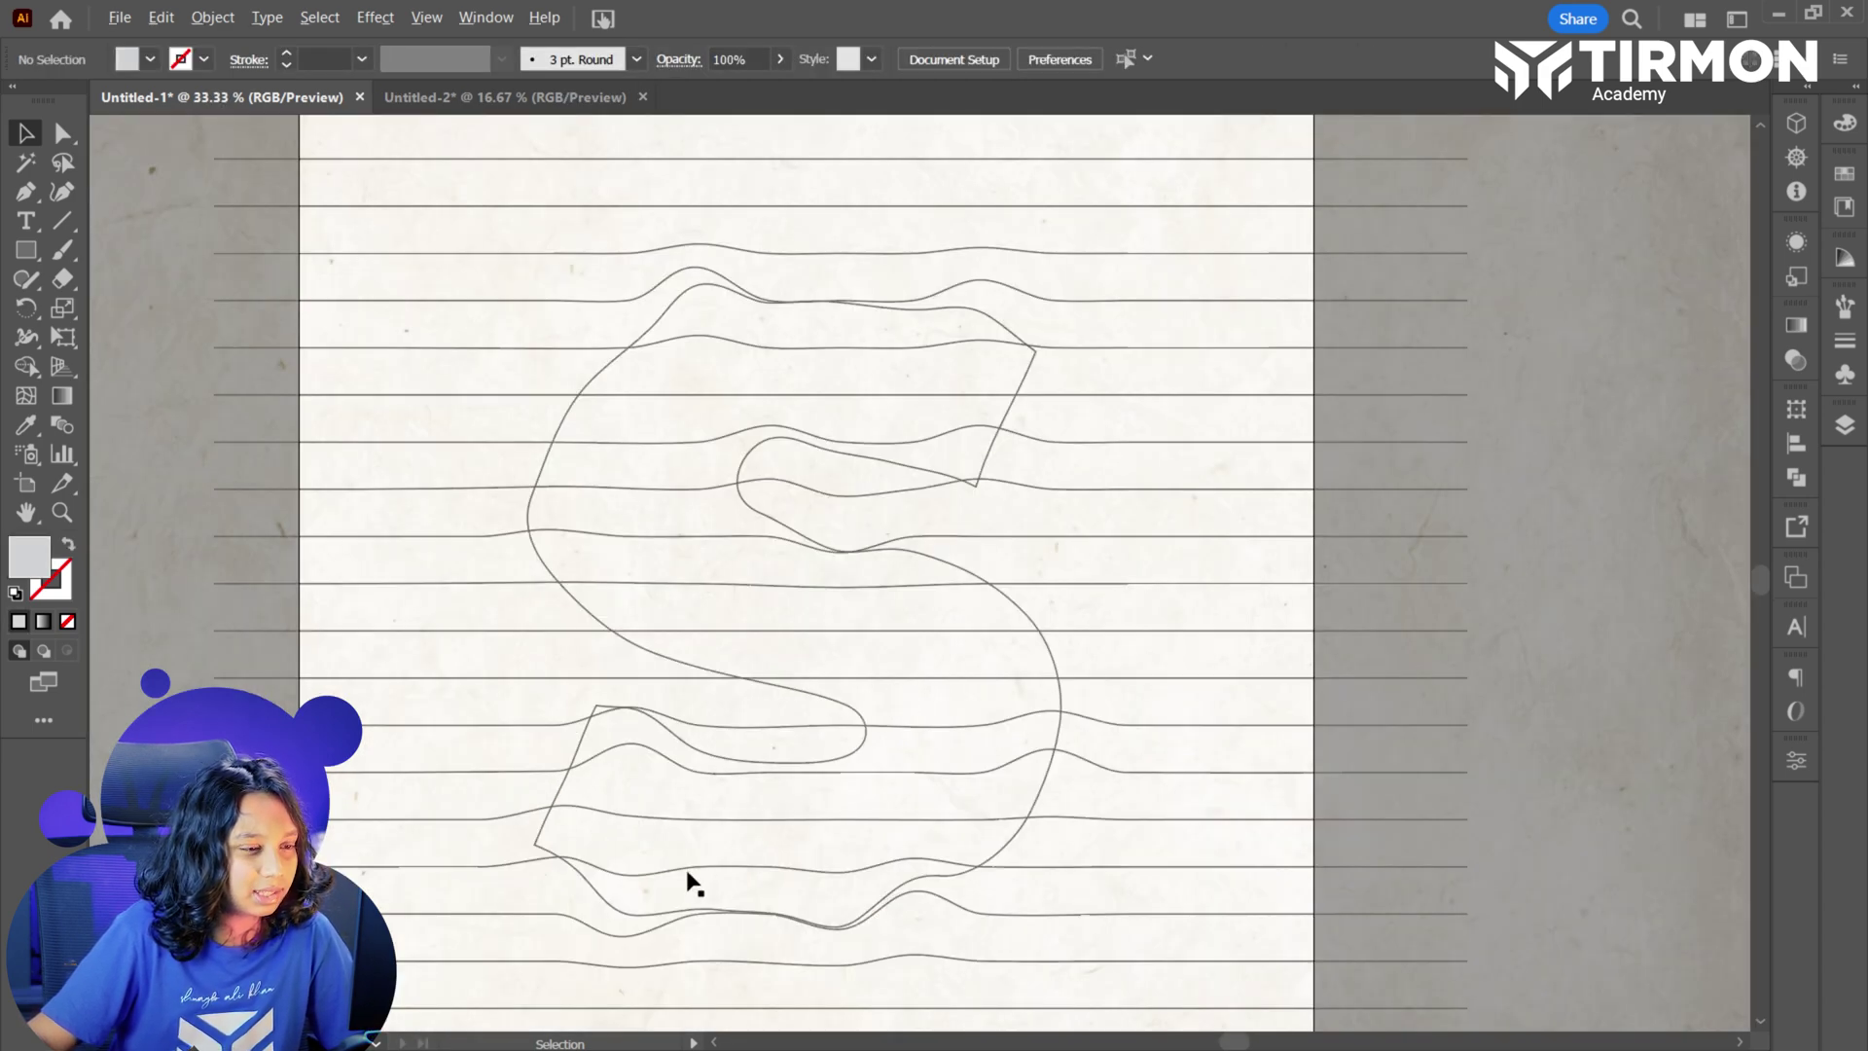
pyautogui.scroll(-2, 692, 881)
pyautogui.scroll(-1, 731, 869)
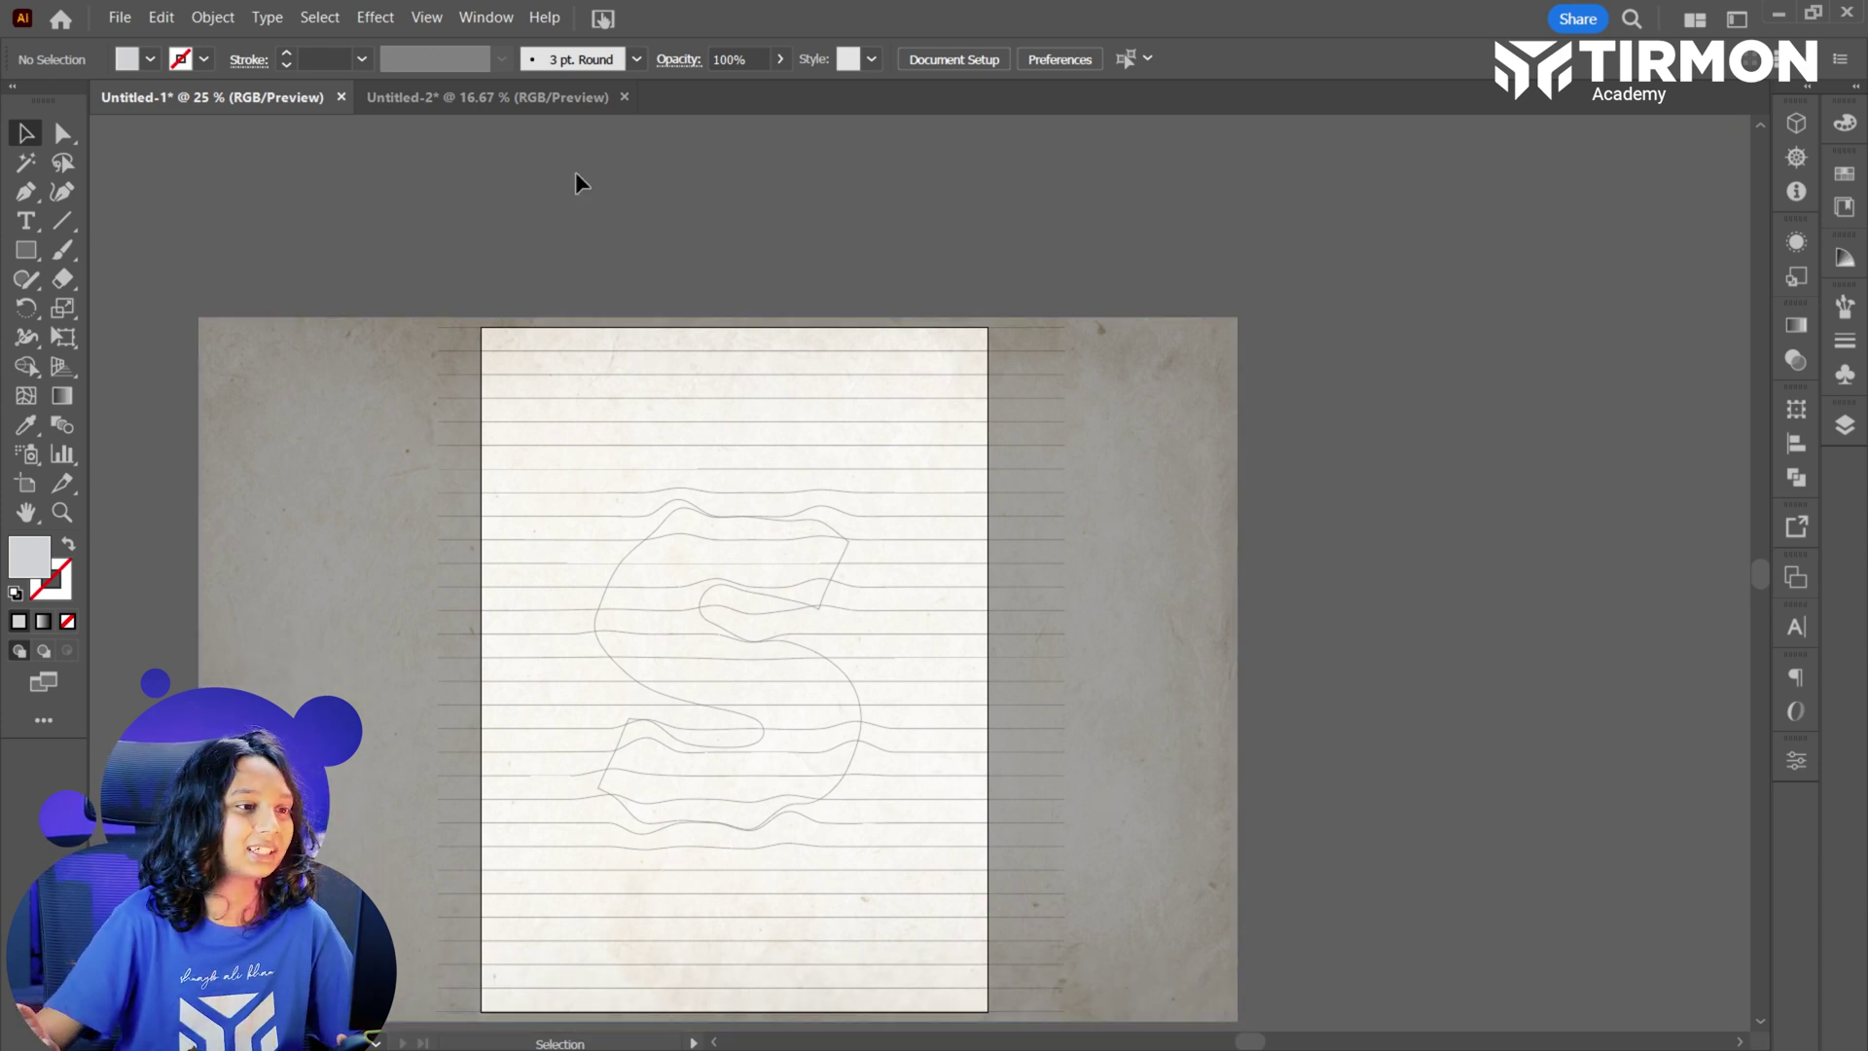
# Replace the old paper texture with the grey speckled paper image from Untitled-2, positioned over the whole artboard.
pyautogui.click(492, 92)
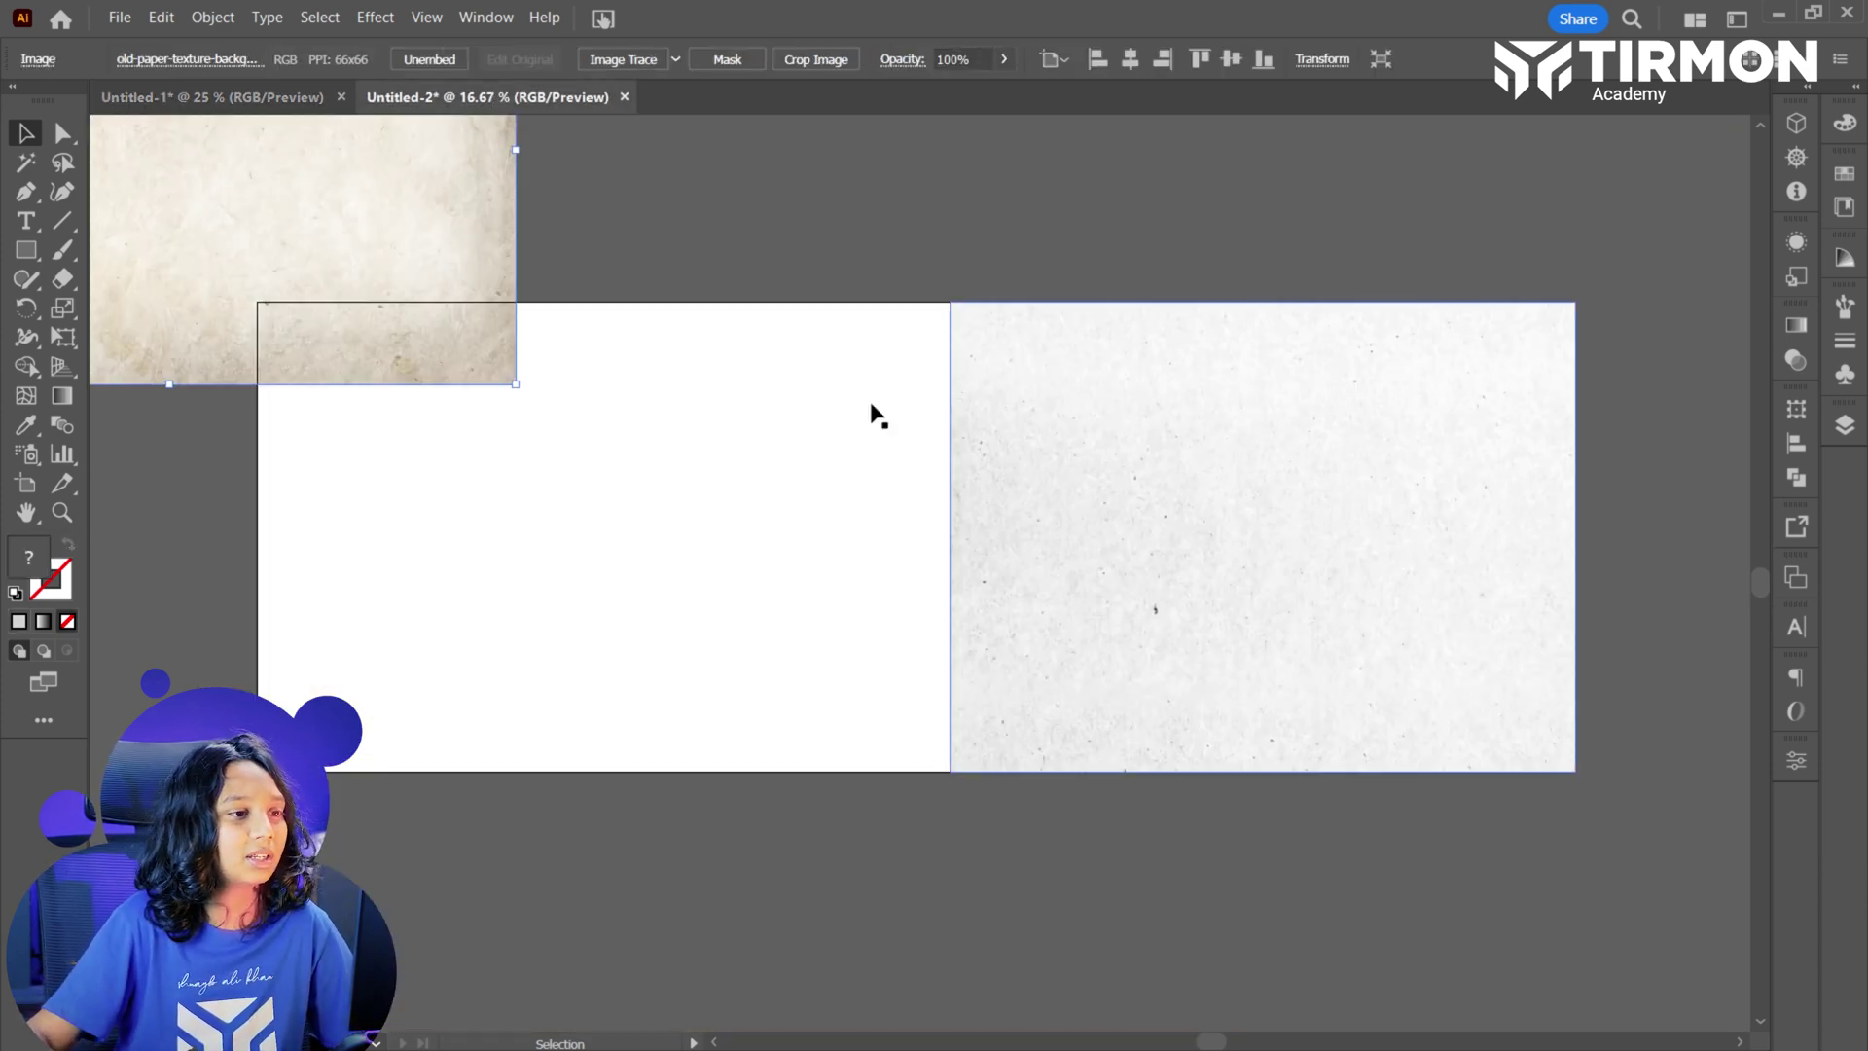
pyautogui.moveTo(1007, 507); pyautogui.dragTo(1274, 632)
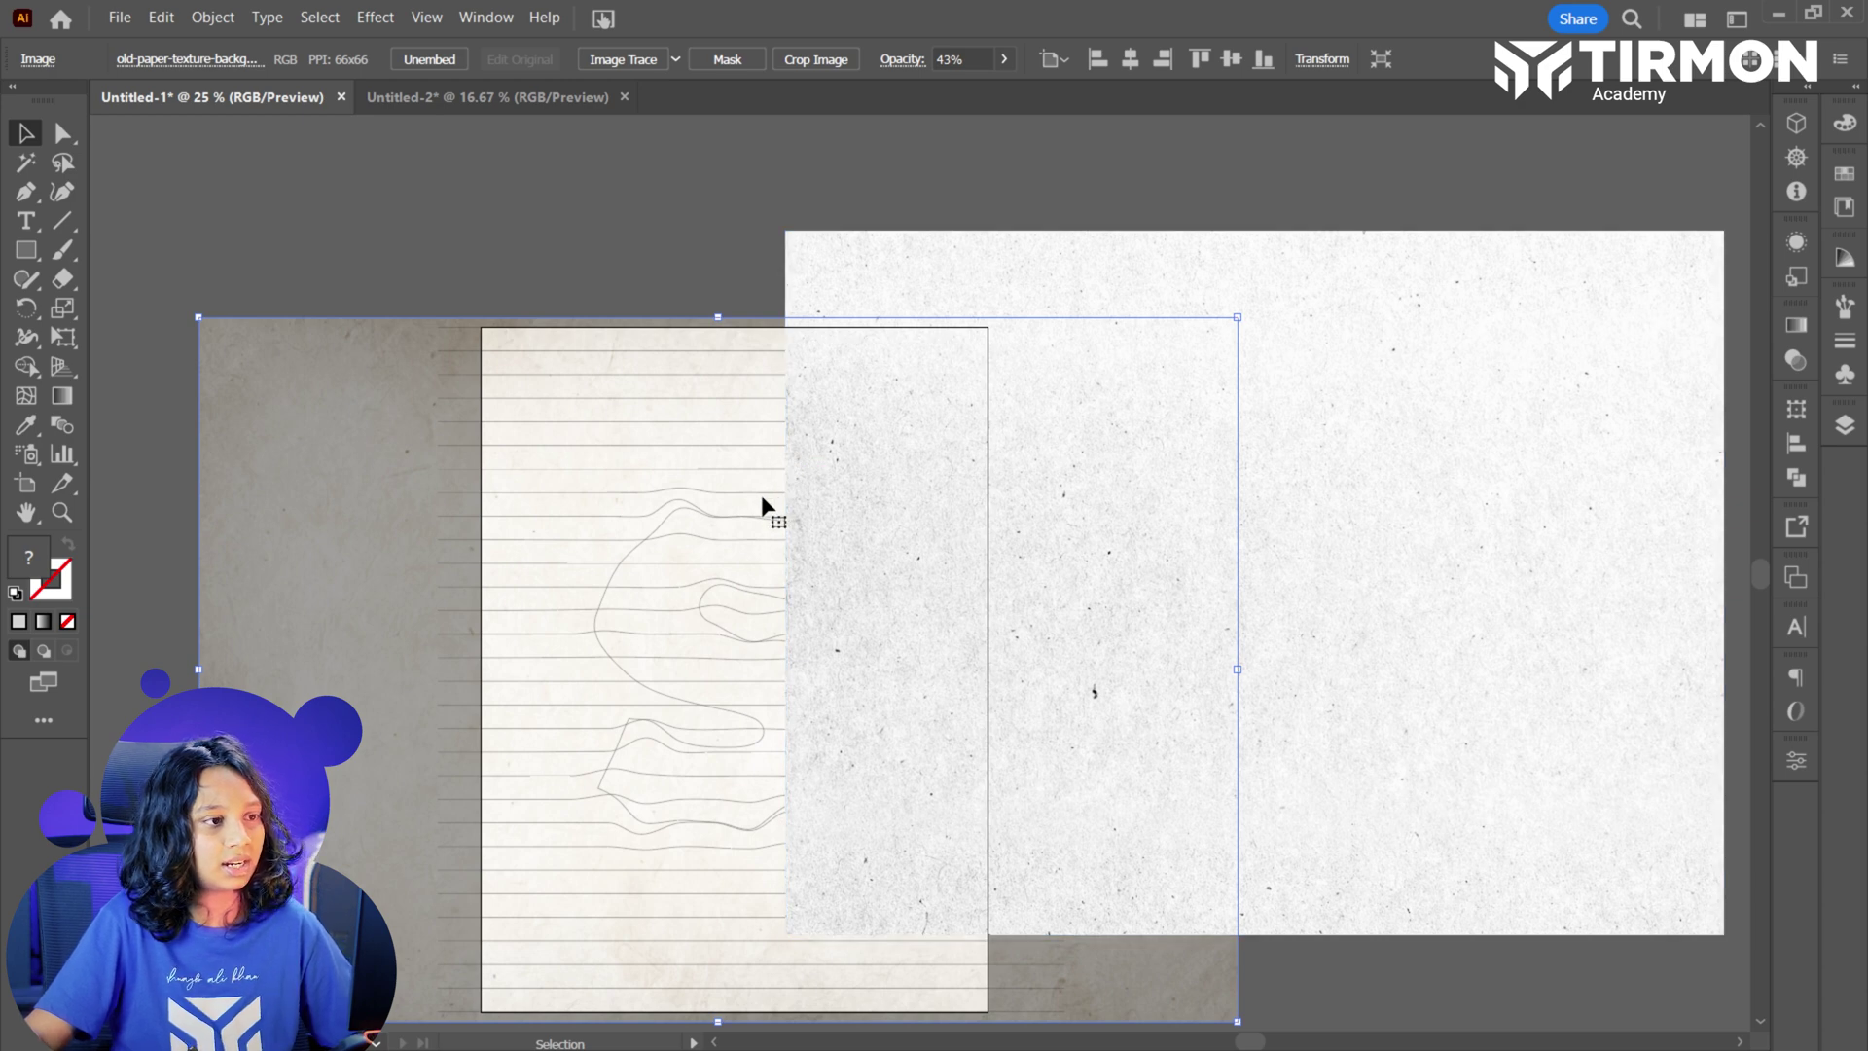
pyautogui.hotkey('ctrl', 'z')
pyautogui.moveTo(1146, 524); pyautogui.dragTo(640, 603)
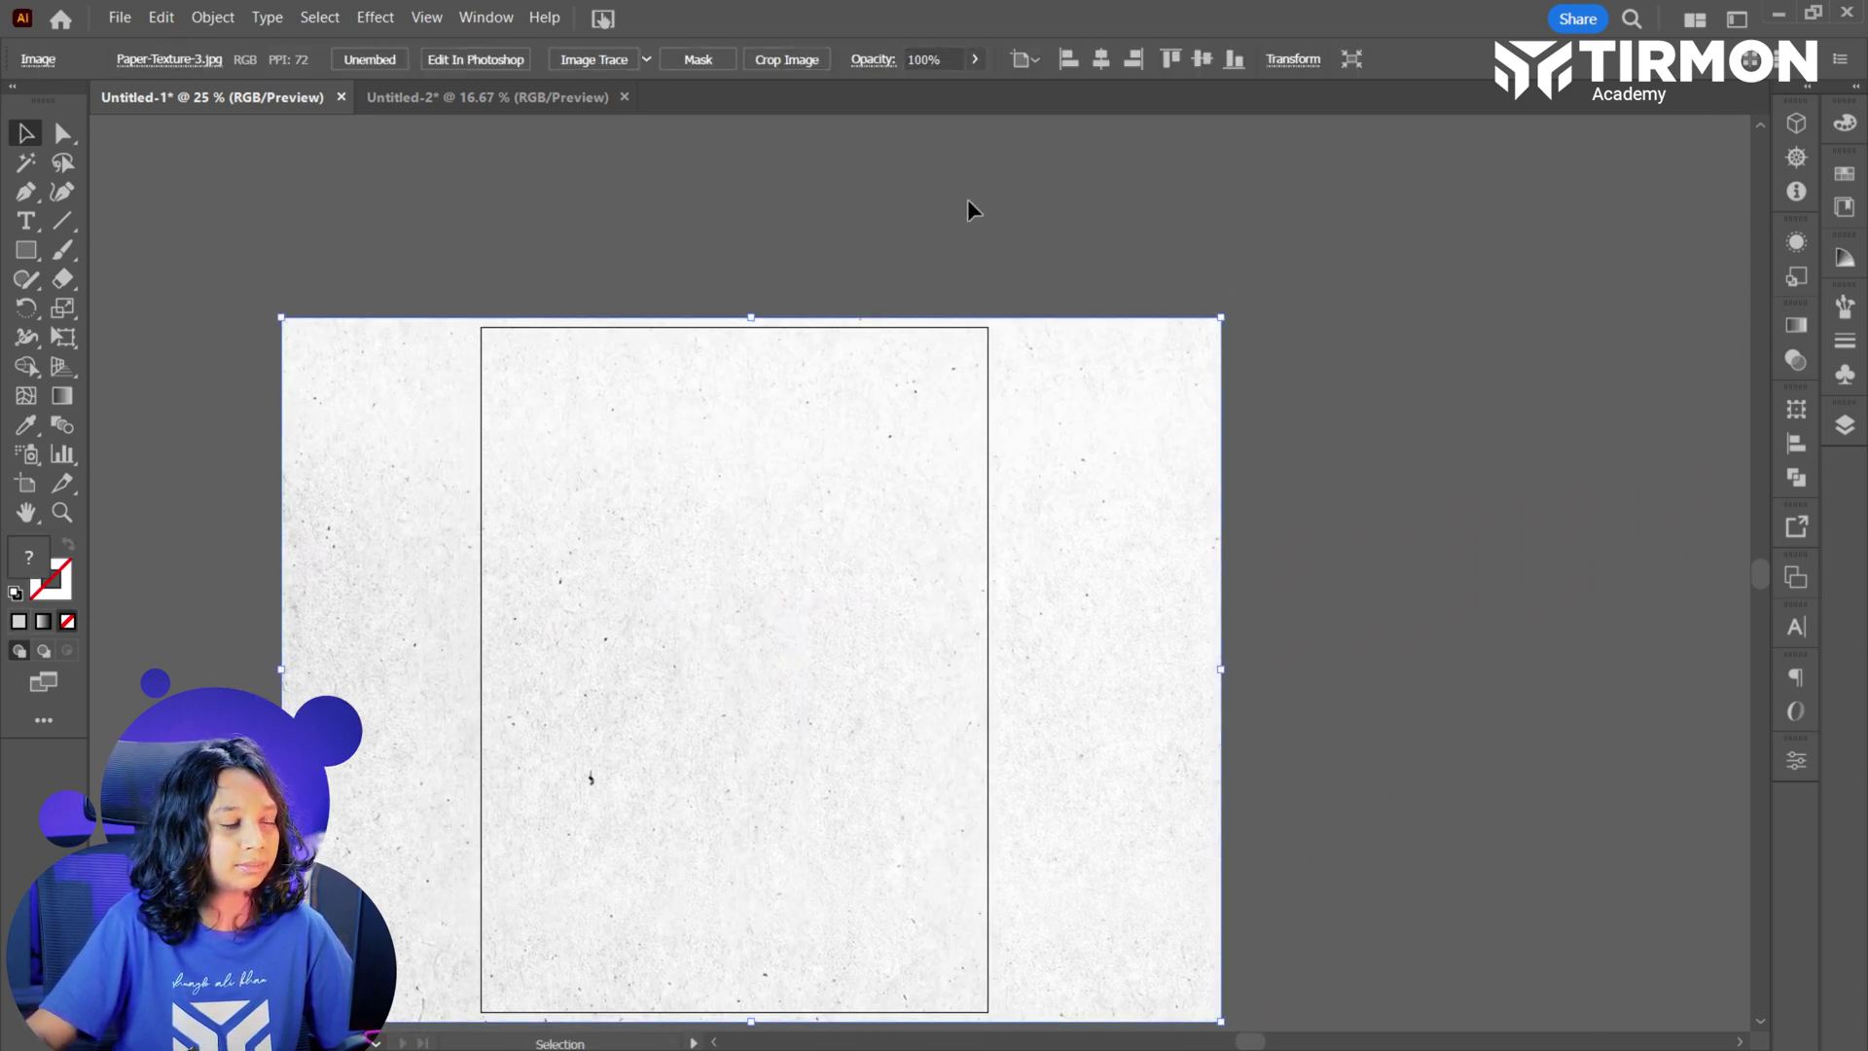
# Set the grey paper texture's opacity to 57% and check the grain over the S up close.
pyautogui.click(974, 60)
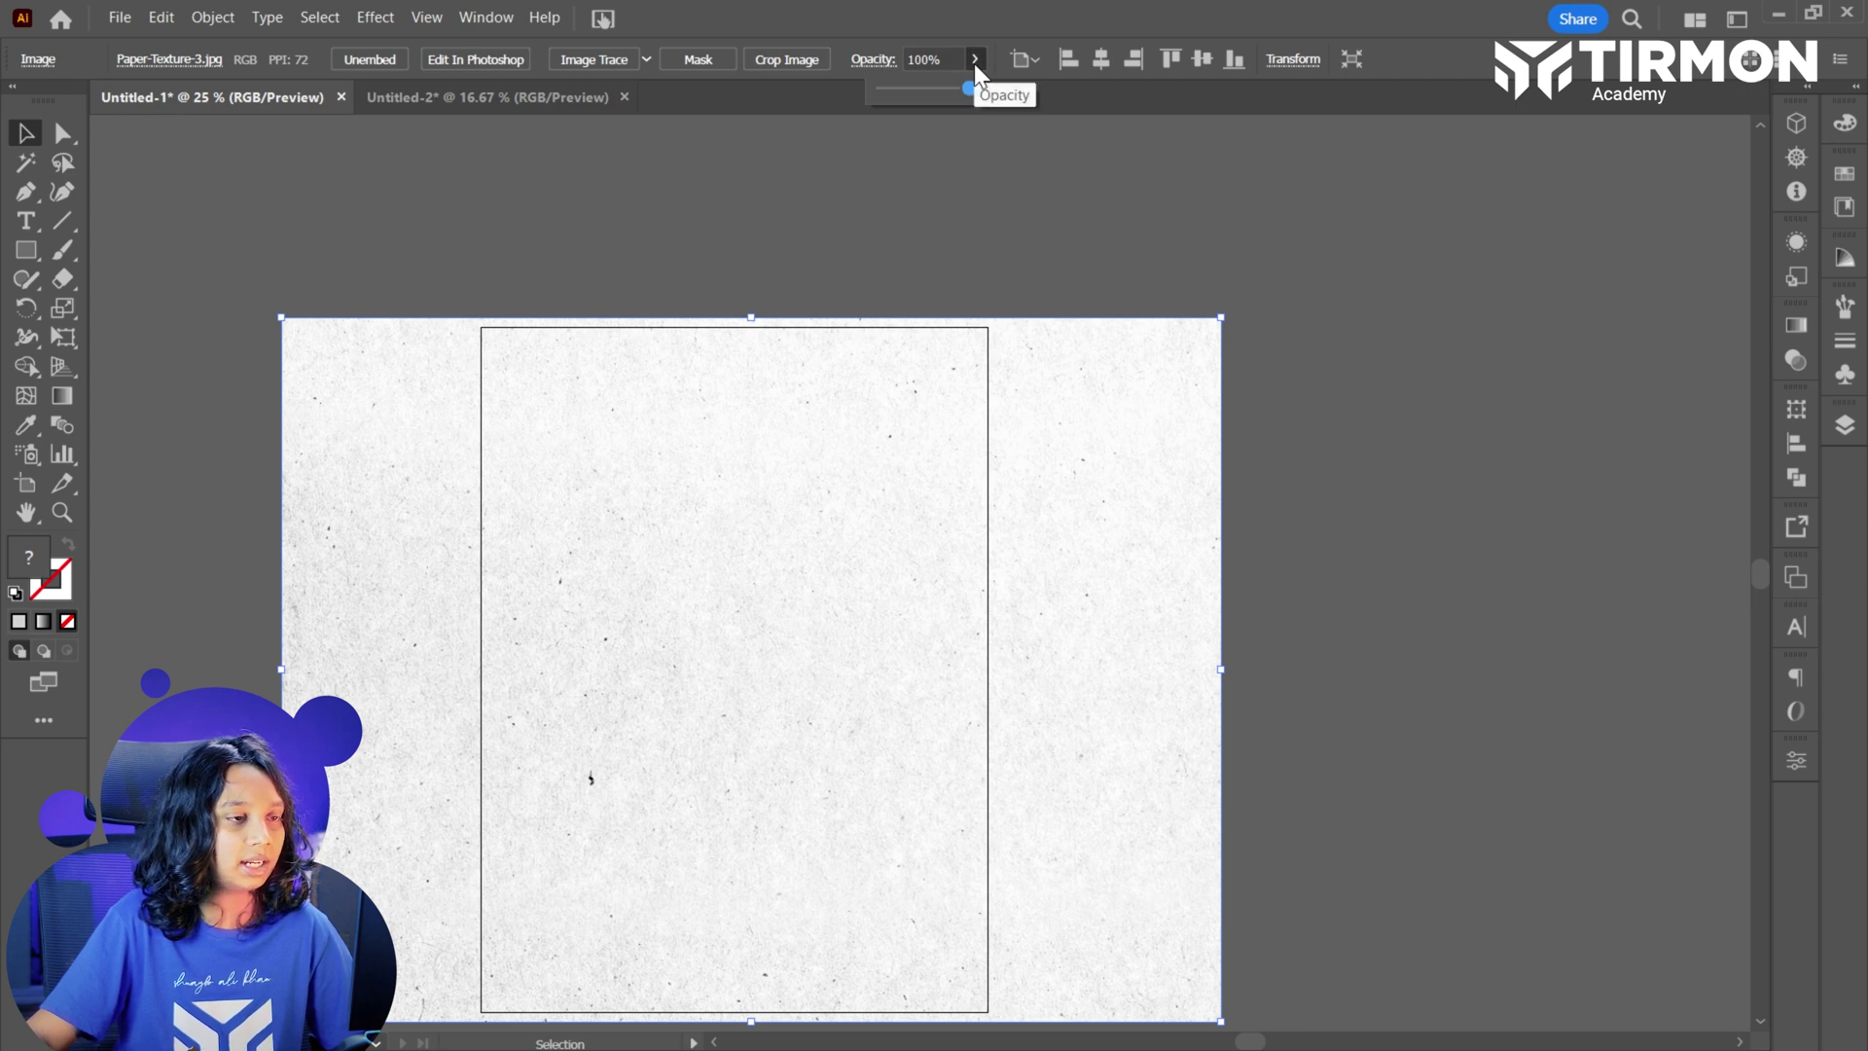
pyautogui.click(937, 87)
pyautogui.moveTo(932, 84); pyautogui.dragTo(931, 85)
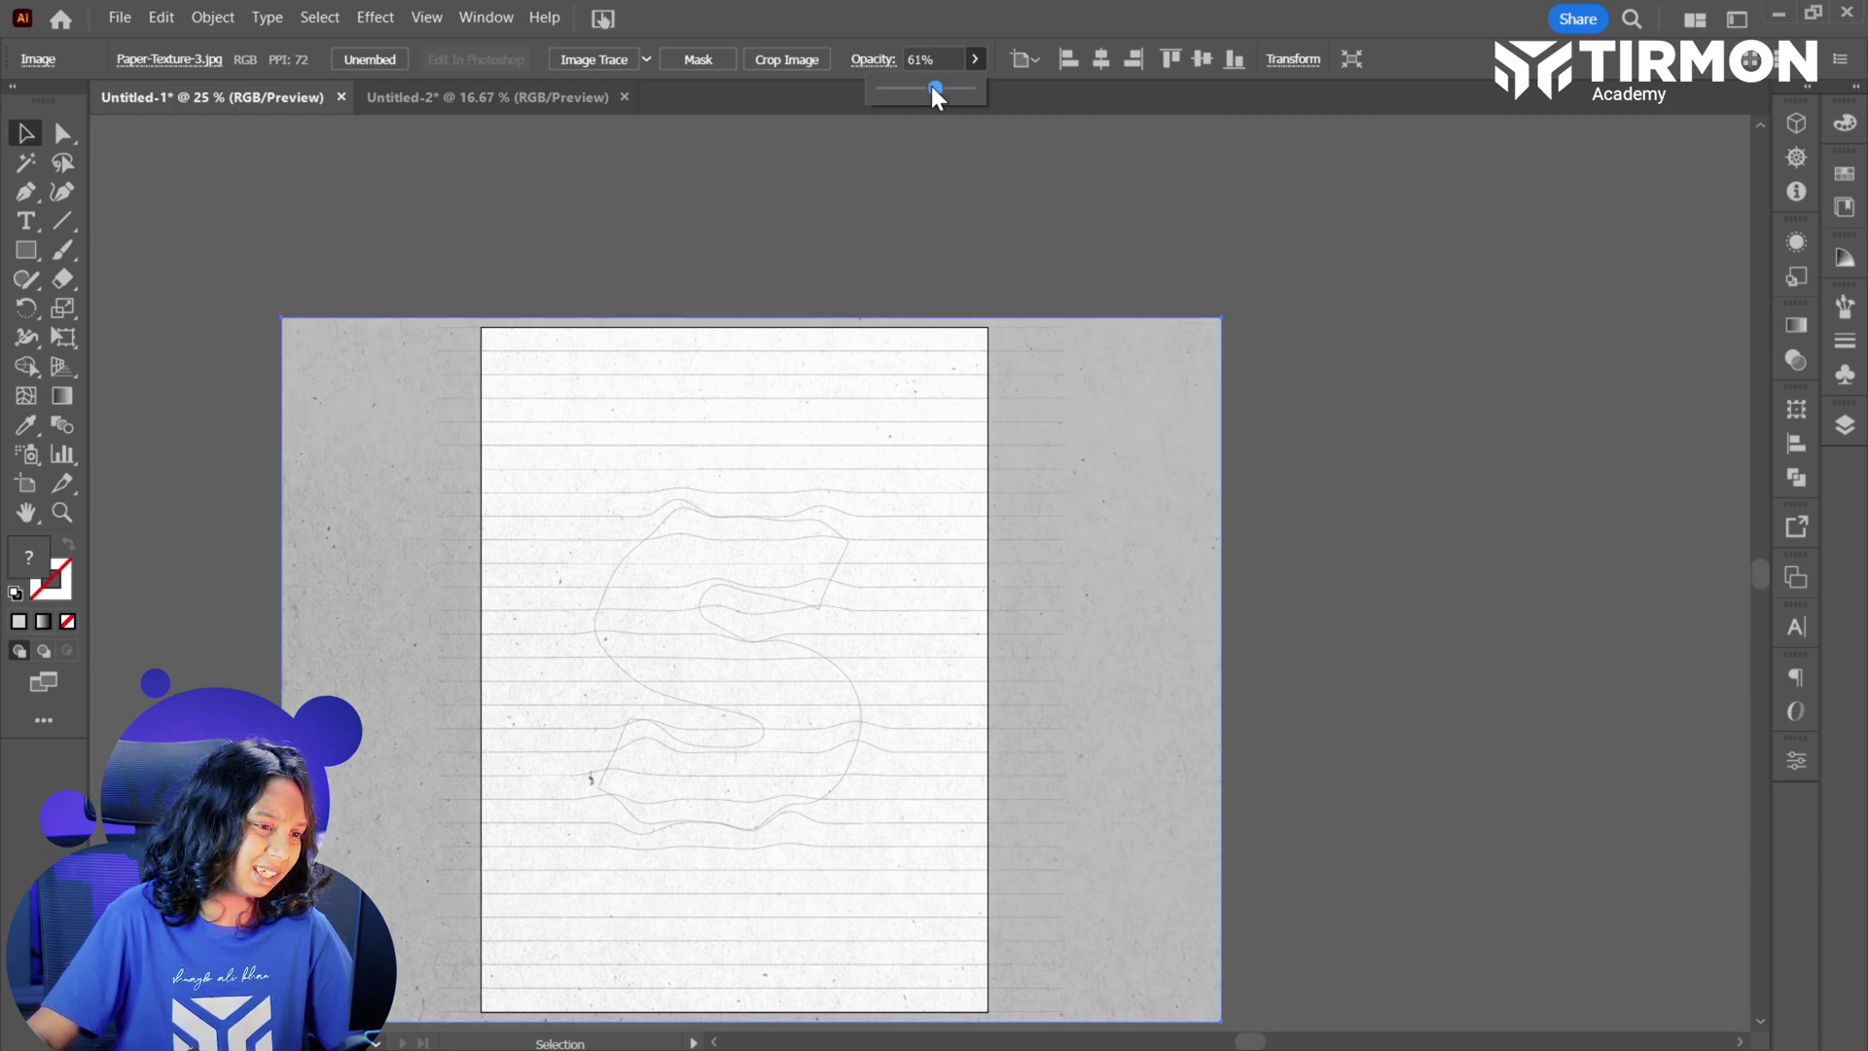
pyautogui.click(640, 172)
pyautogui.scroll(2, 699, 754)
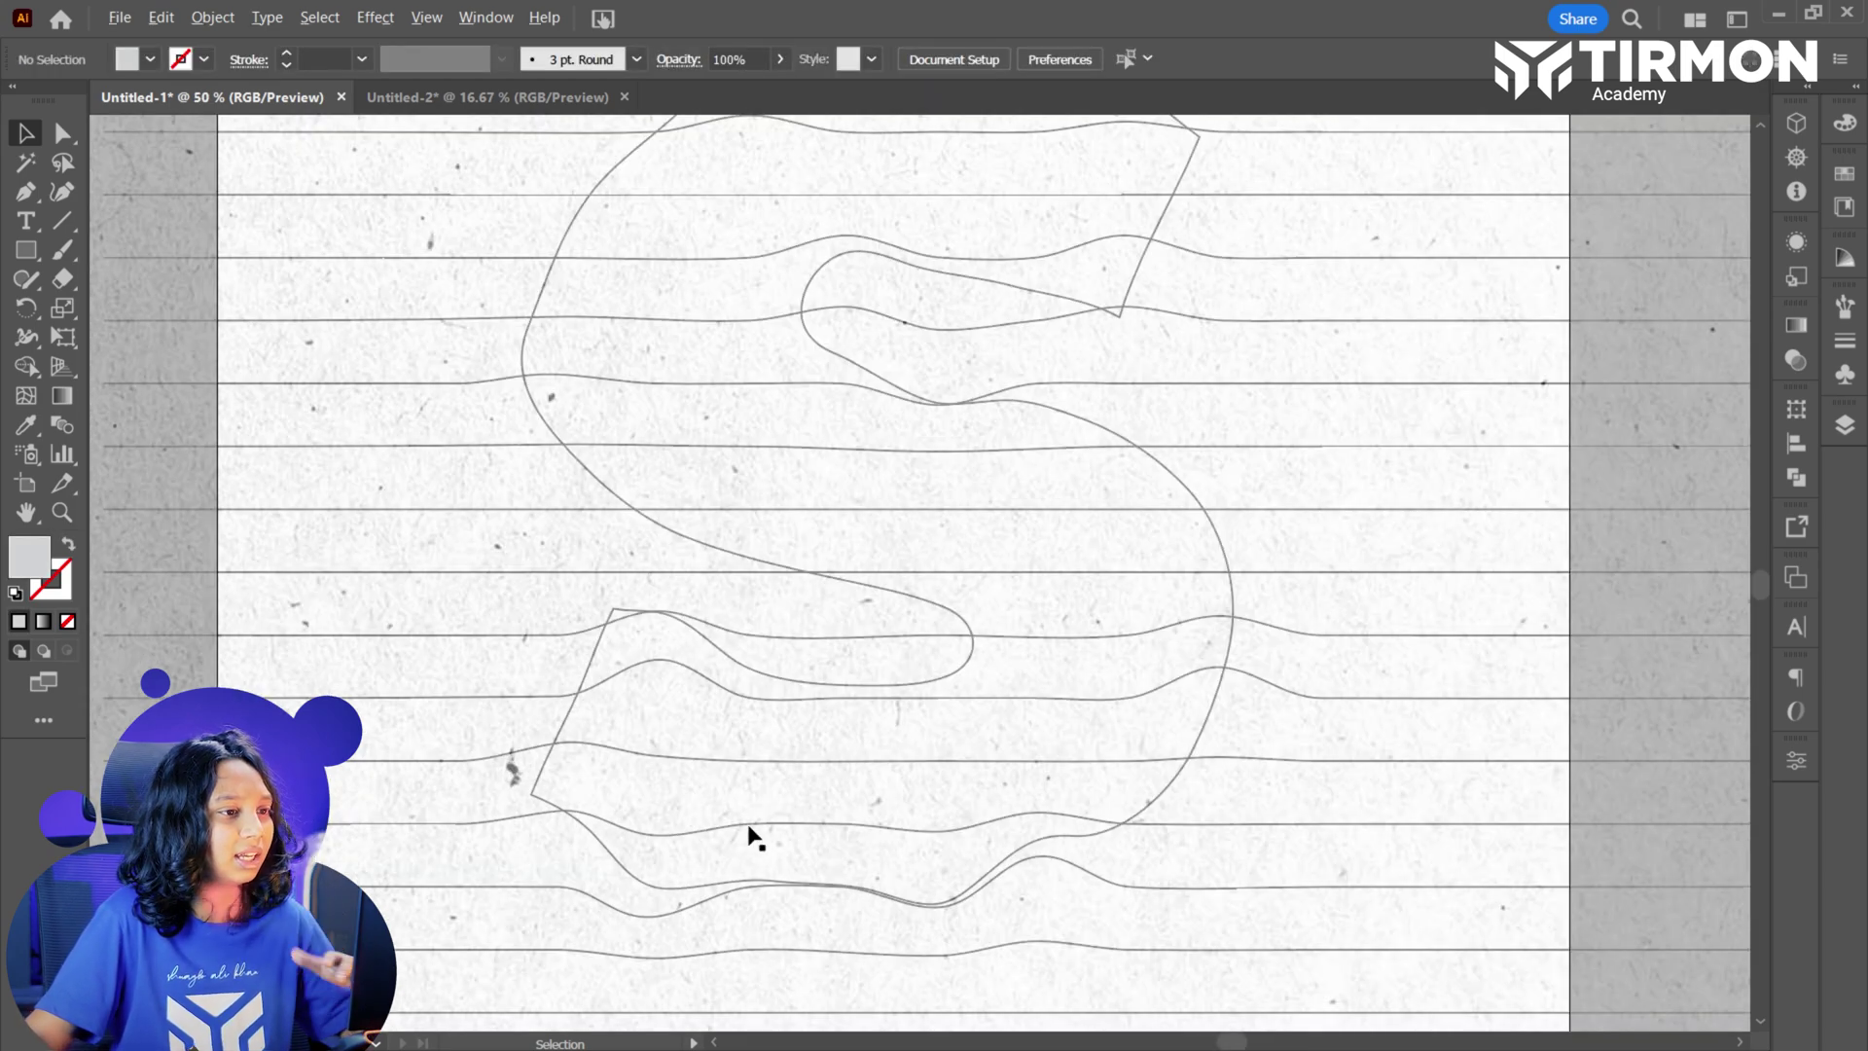
pyautogui.scroll(-2, 806, 823)
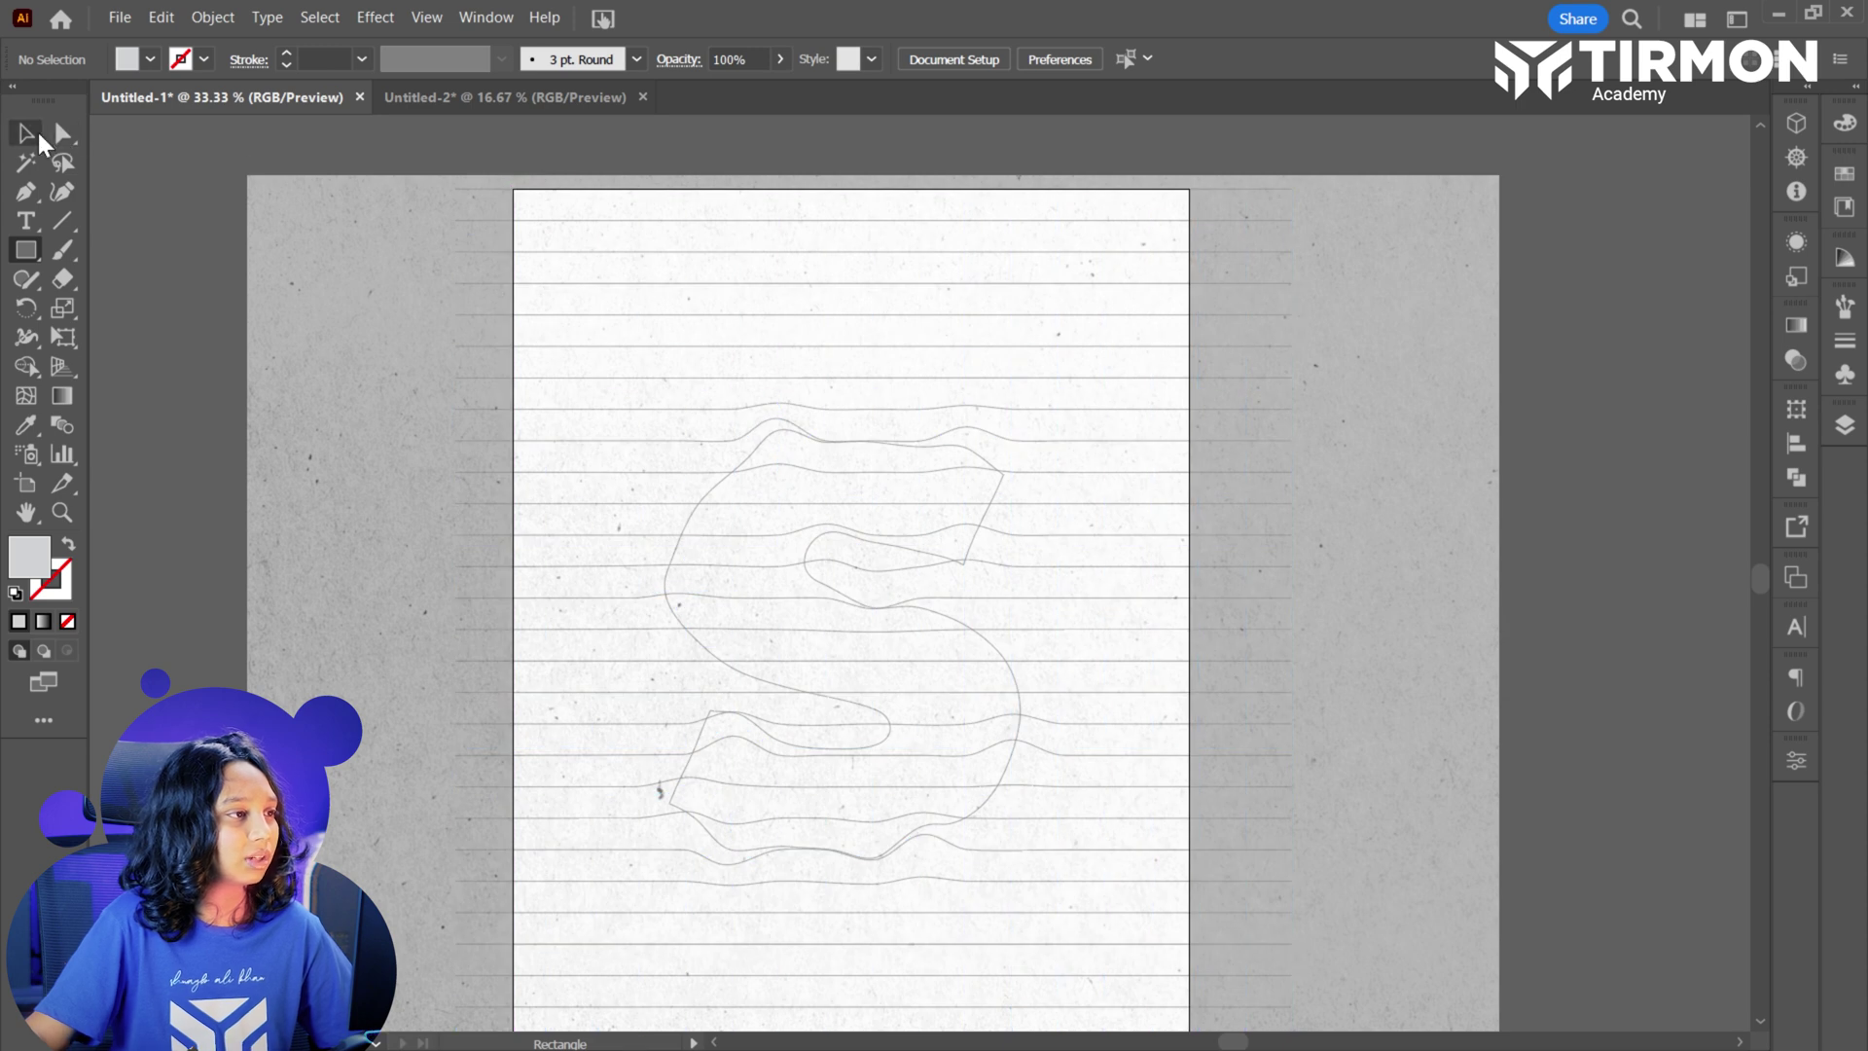
# Draw a rectangle matching the artboard over the grey paper texture and clip the texture to it with a clipping mask.
pyautogui.click(919, 460)
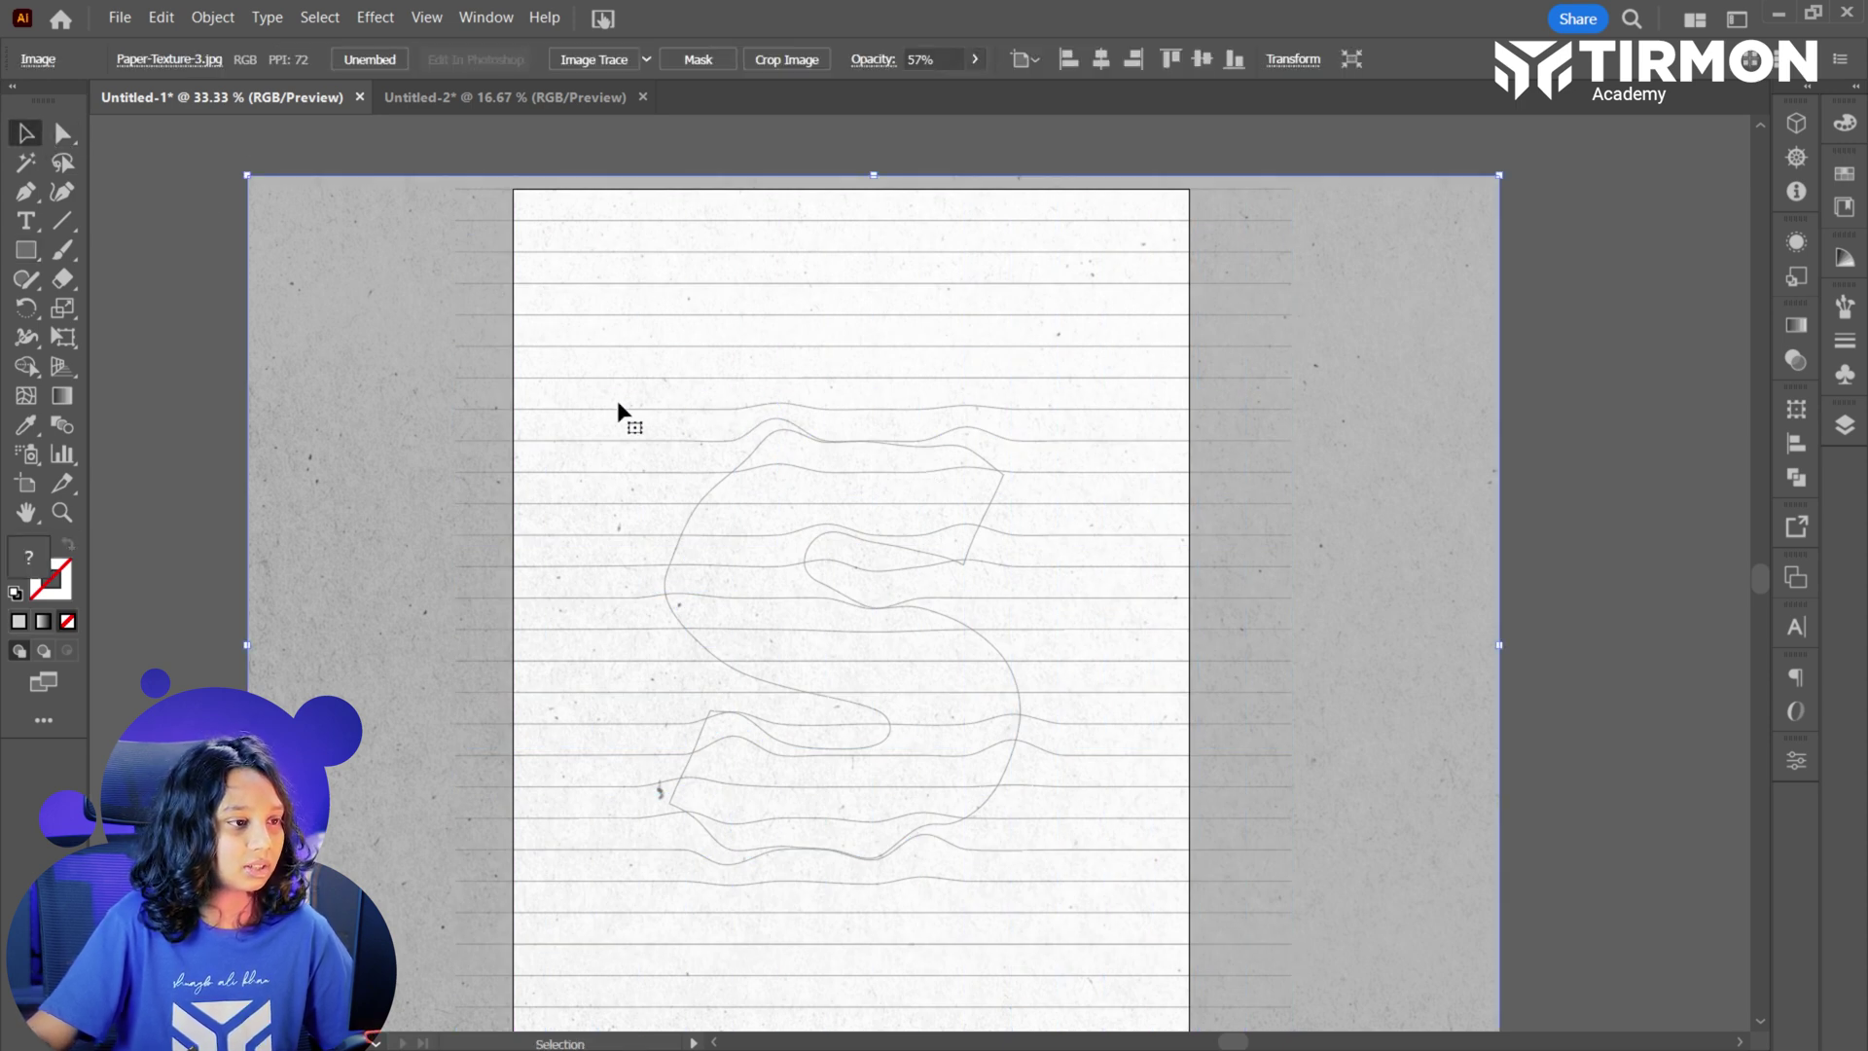
pyautogui.click(27, 252)
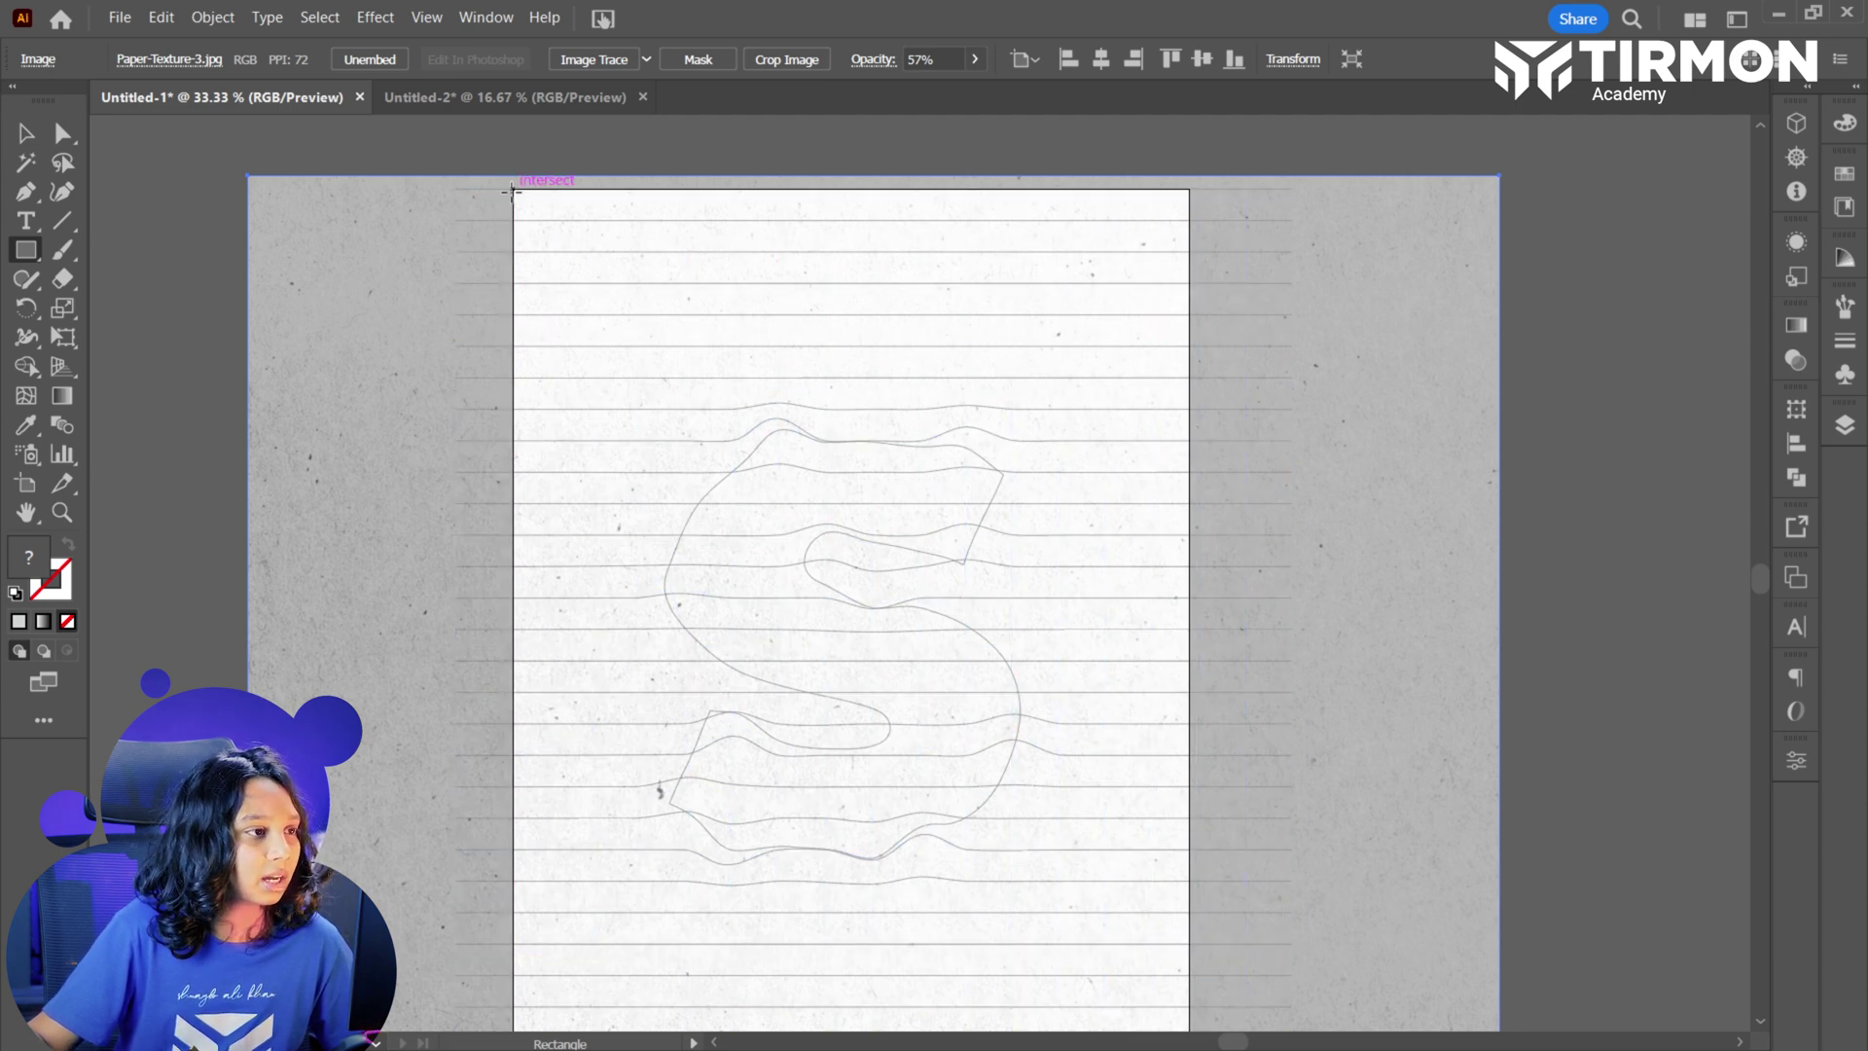
pyautogui.moveTo(512, 191); pyautogui.dragTo(1188, 890)
pyautogui.click(24, 133)
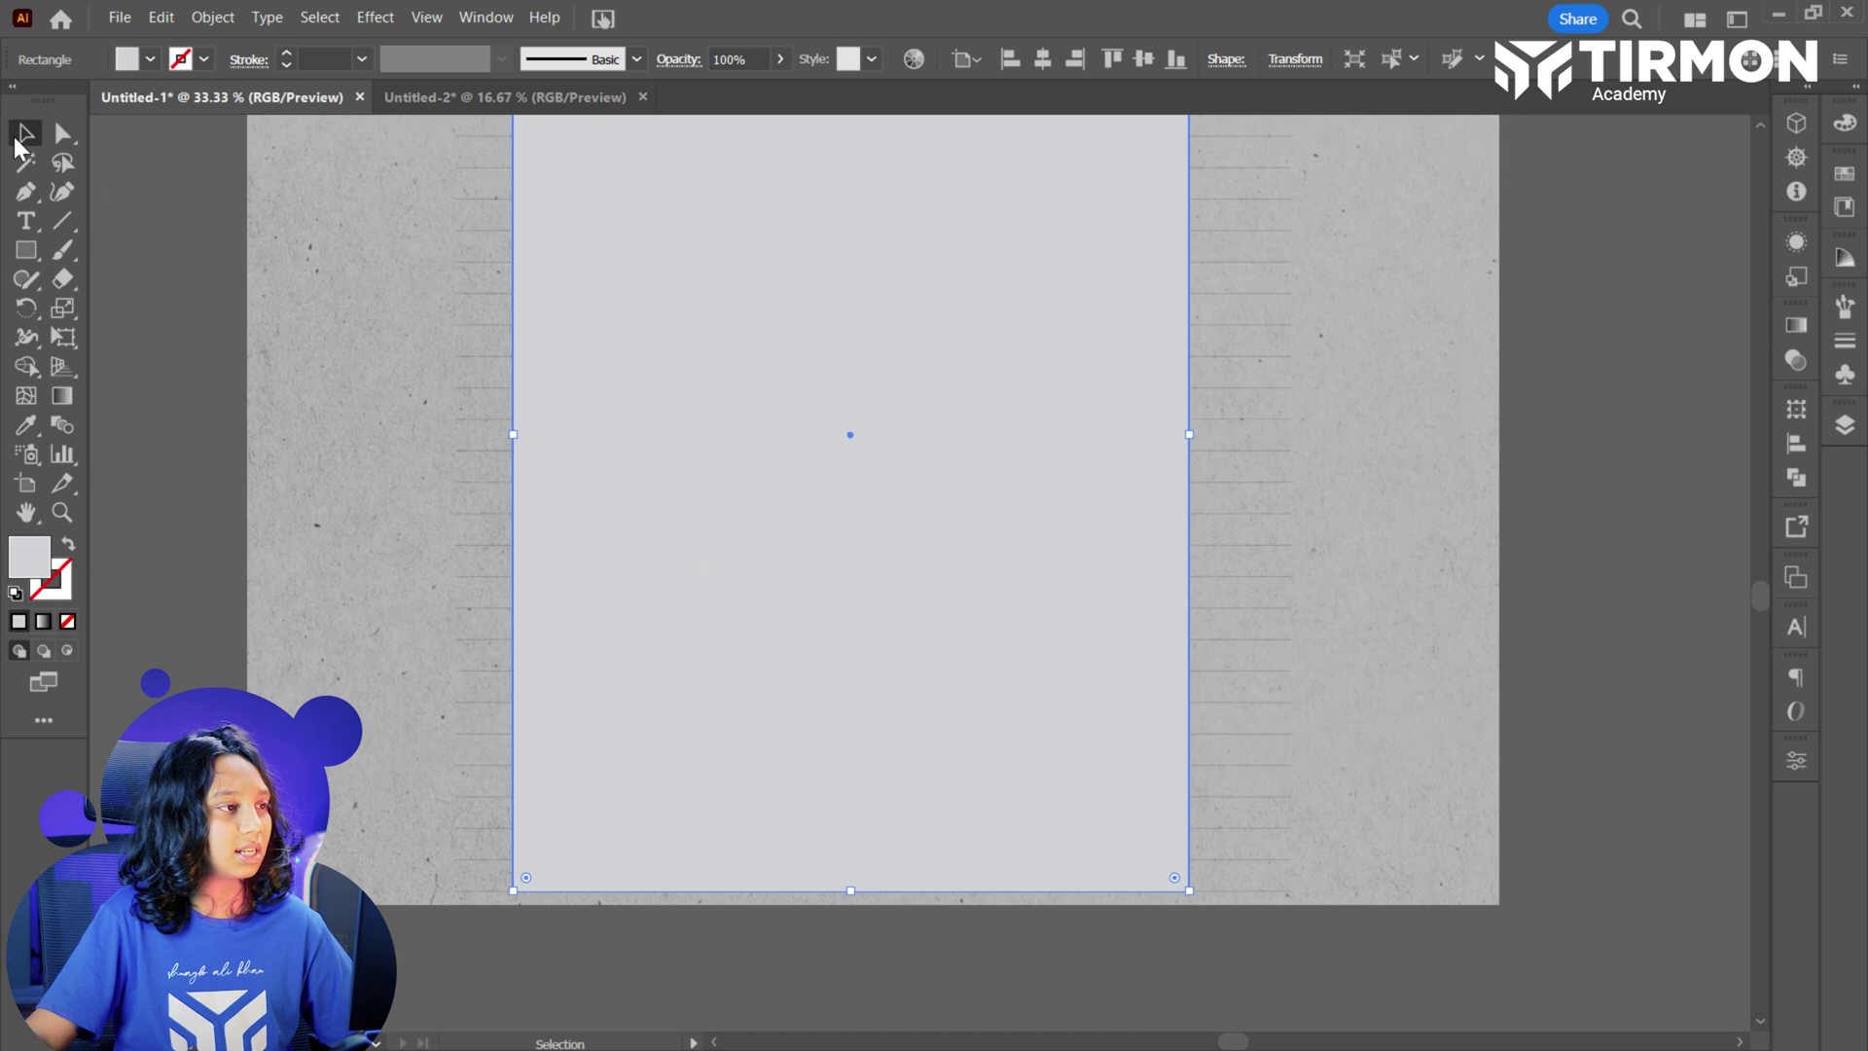
pyautogui.keyDown('shift'); pyautogui.click(346, 394); pyautogui.keyUp('shift')
pyautogui.rightClick(715, 462)
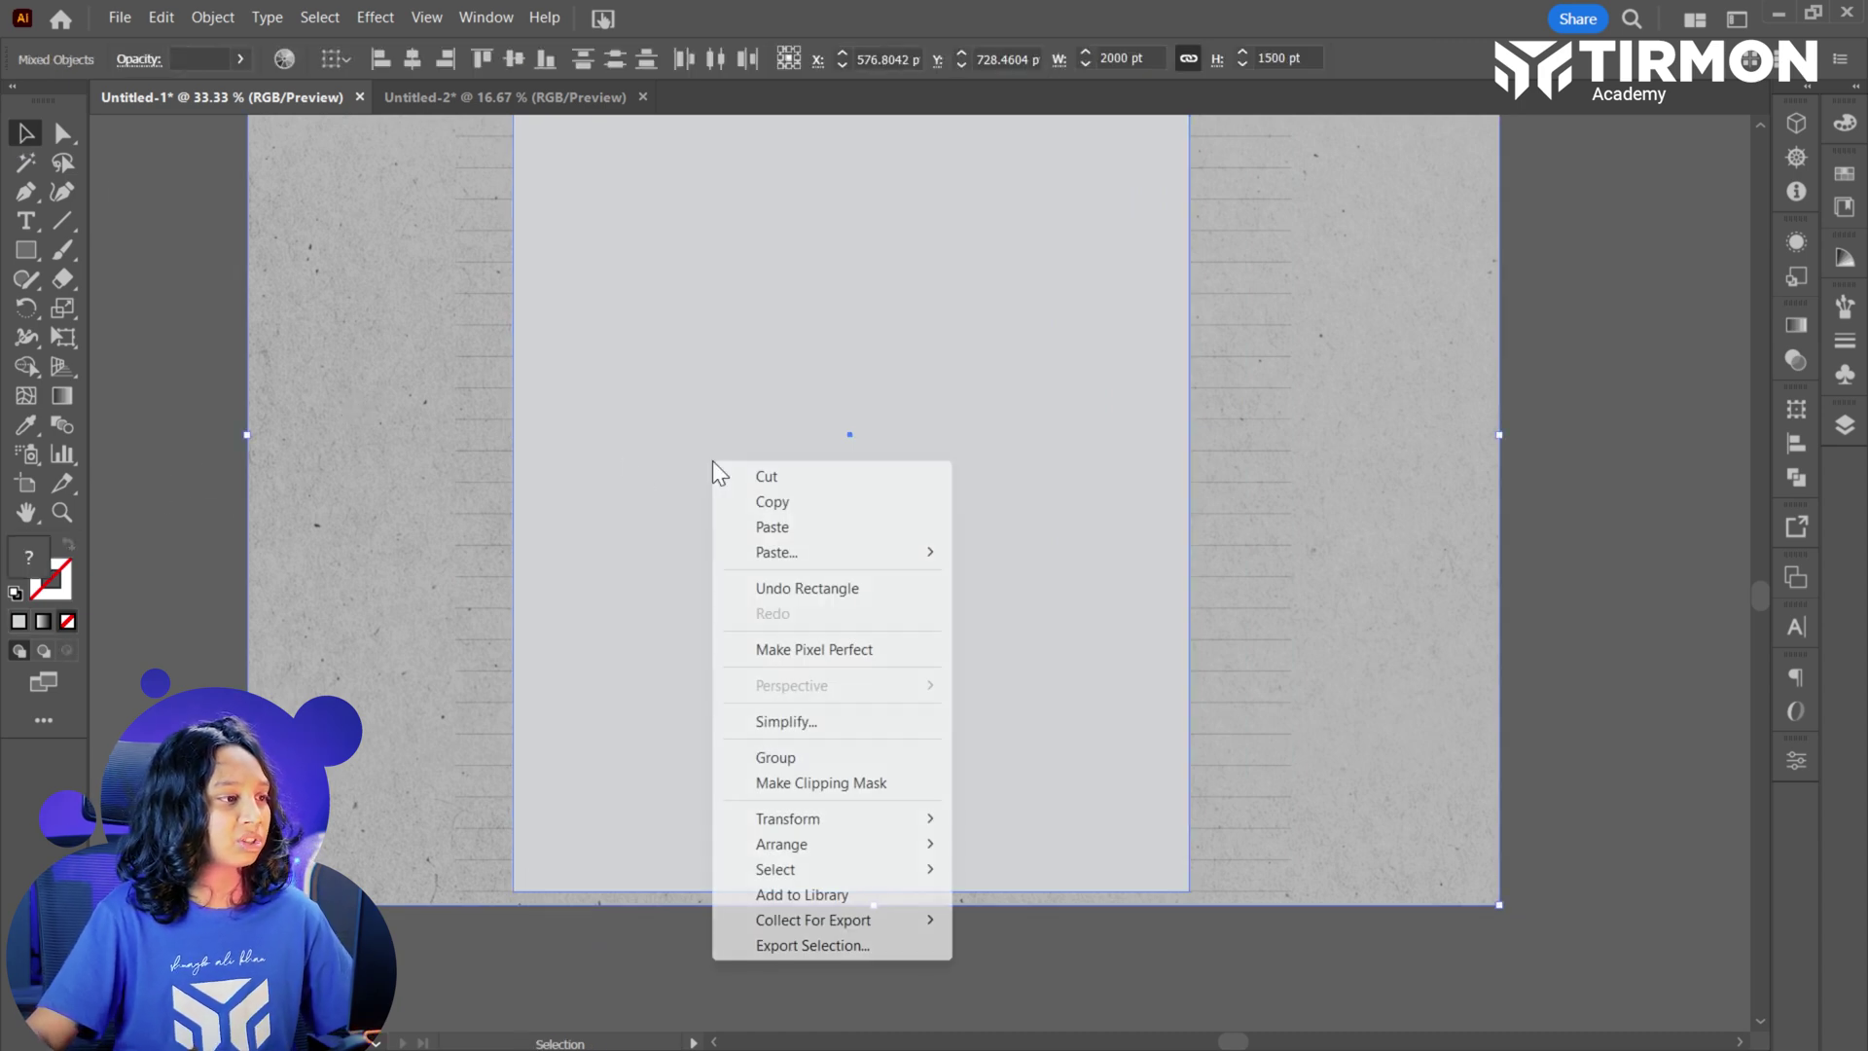
pyautogui.click(820, 785)
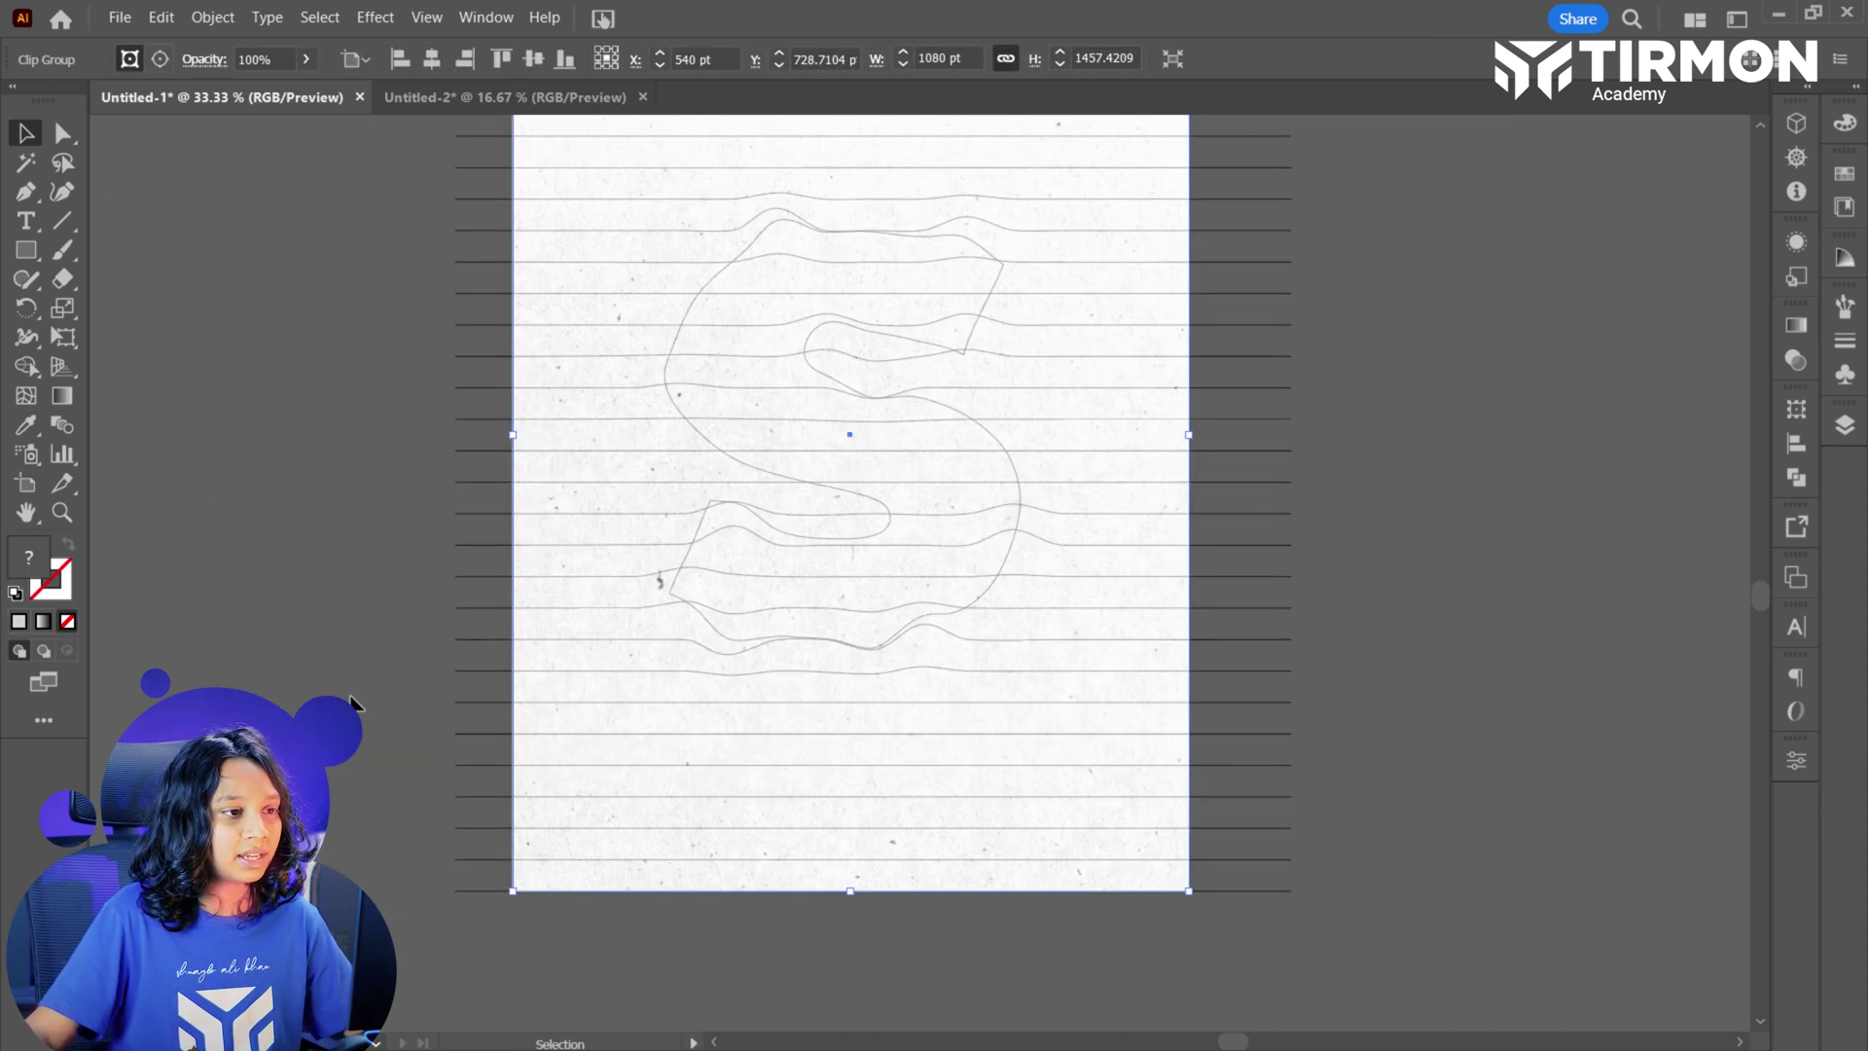
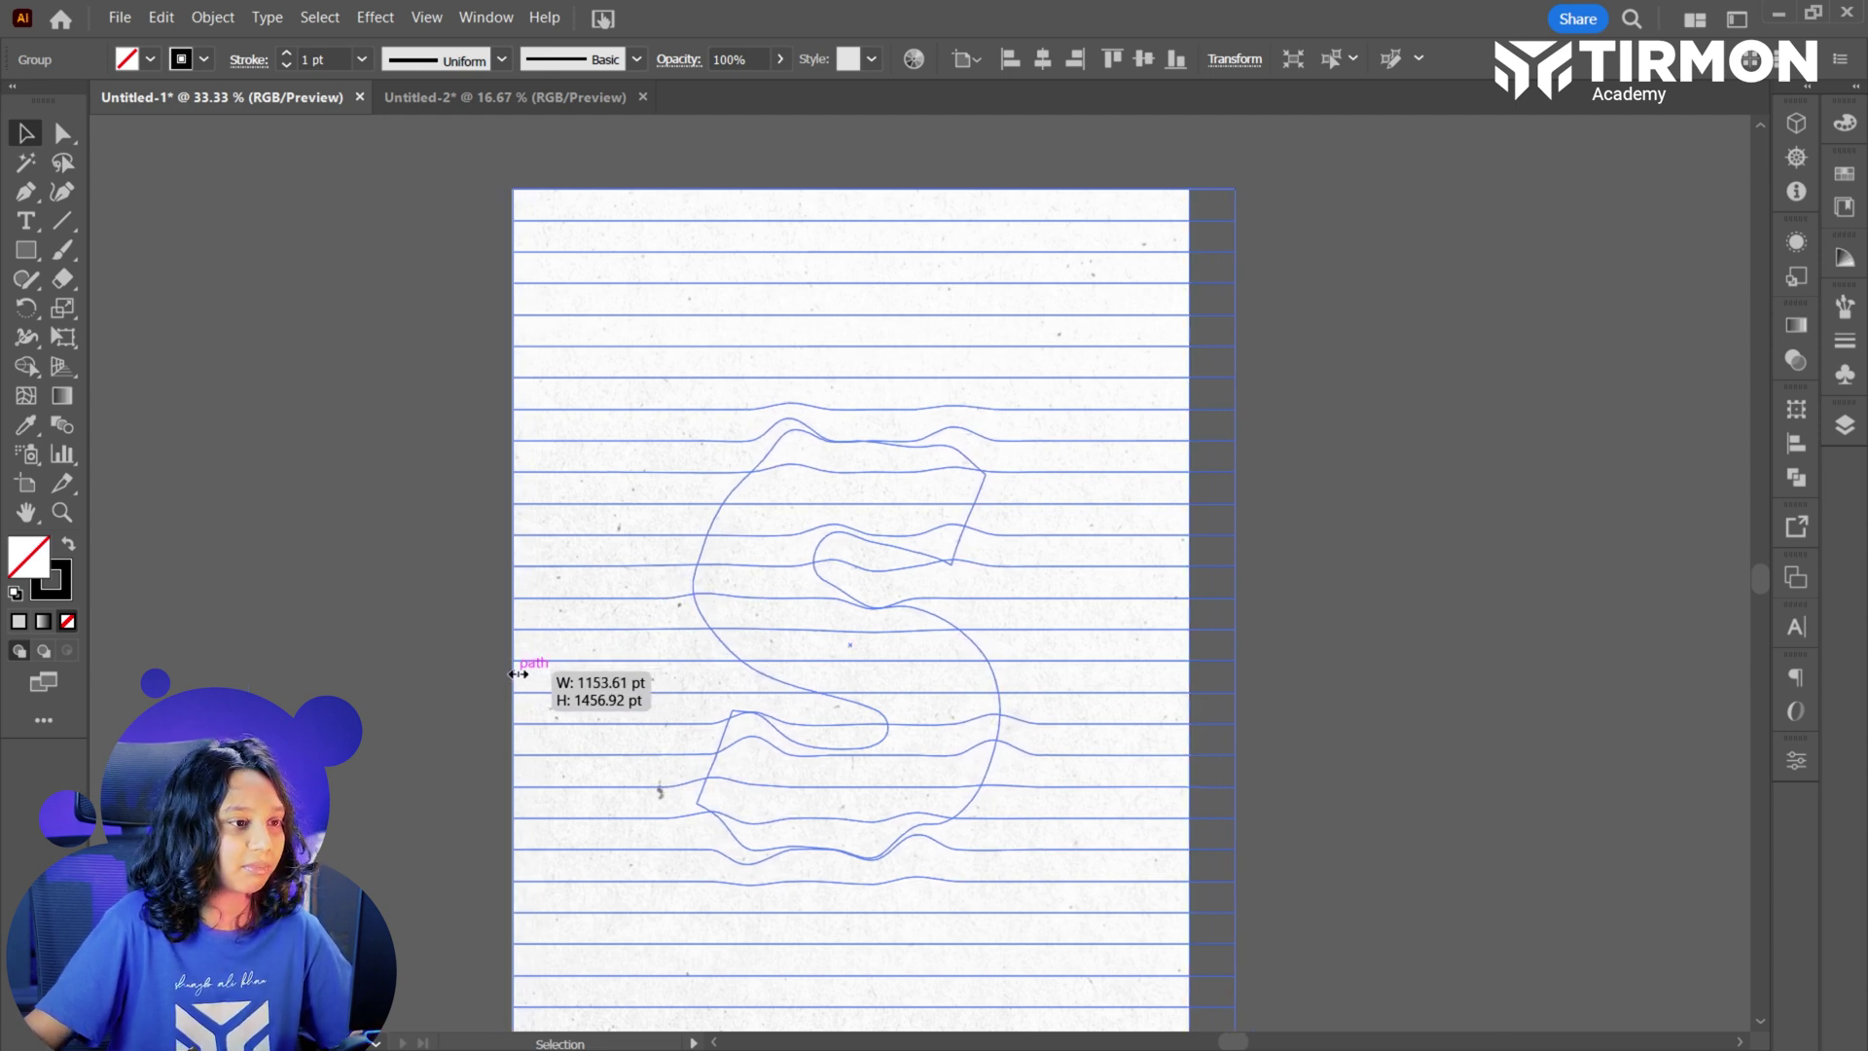
# Try to narrow the warped line group so its ends fit within the artboard's width.
pyautogui.moveTo(1241, 644); pyautogui.dragTo(1193, 652)
pyautogui.click(1372, 638)
pyautogui.scroll(-5, 1405, 697)
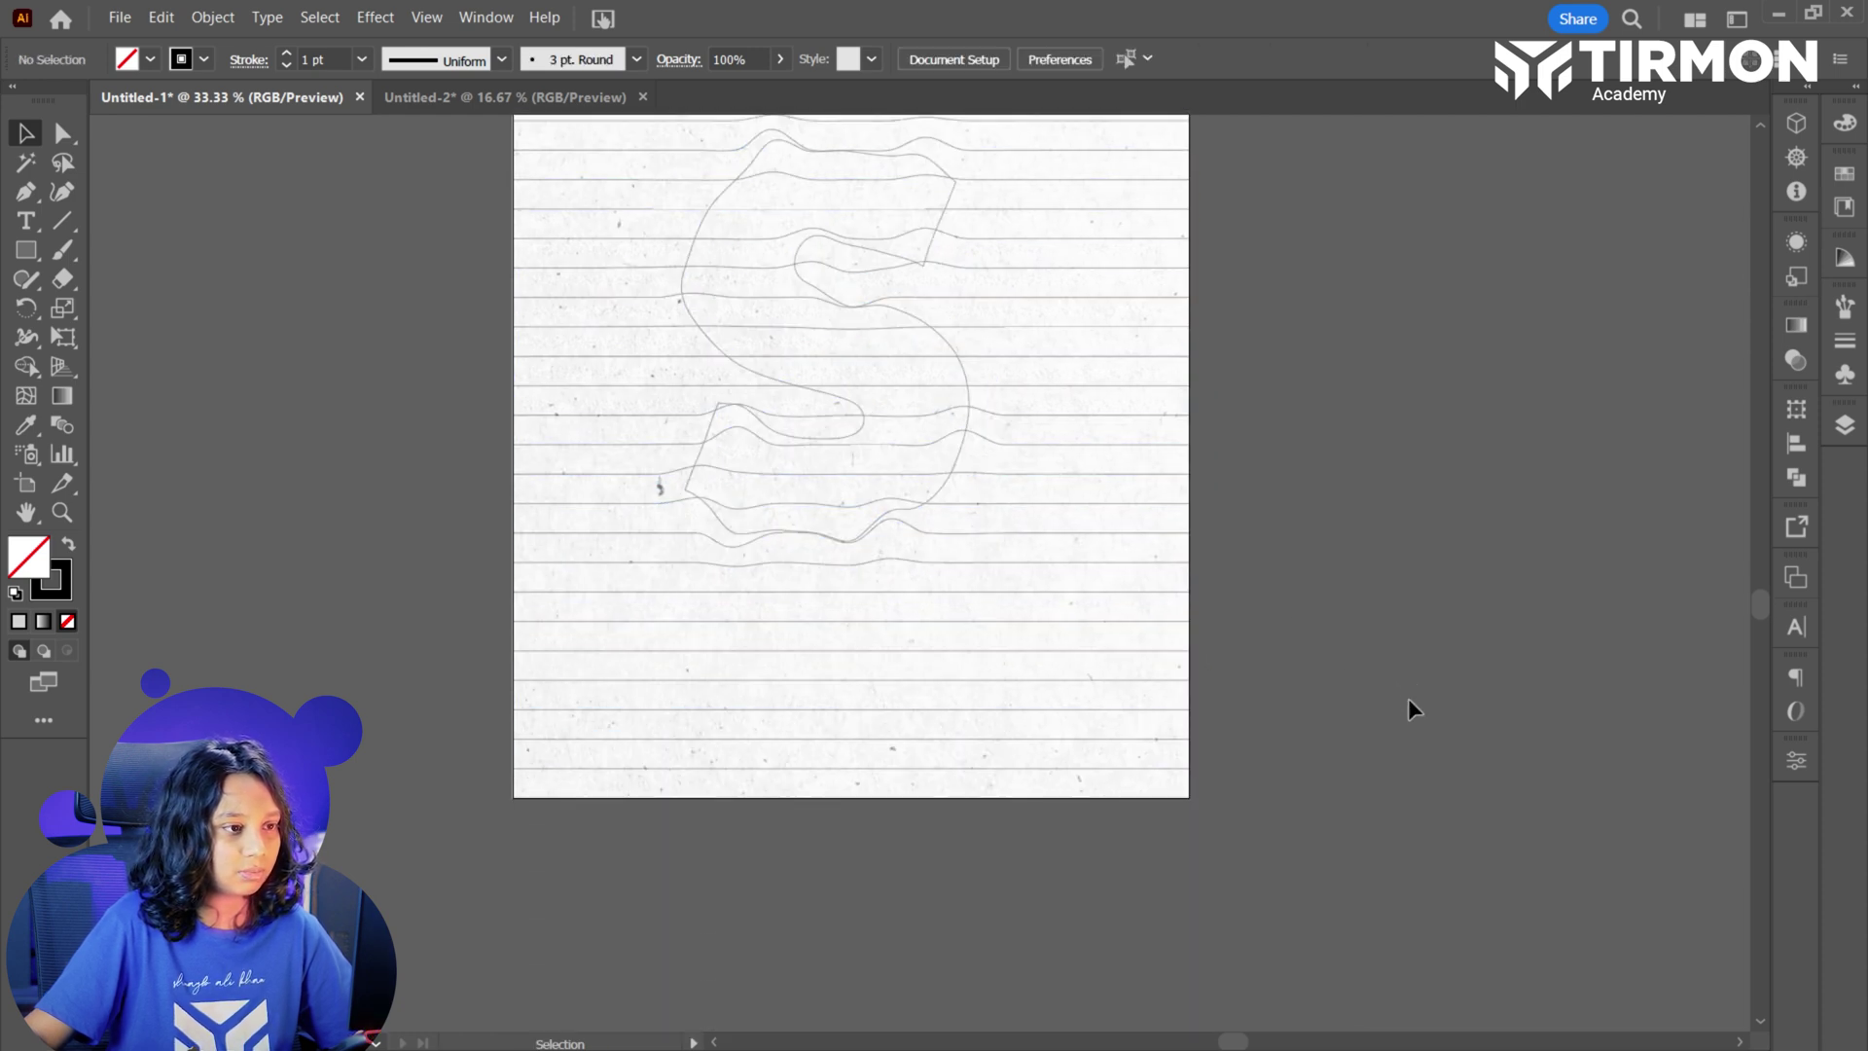
pyautogui.scroll(-1, 1392, 726)
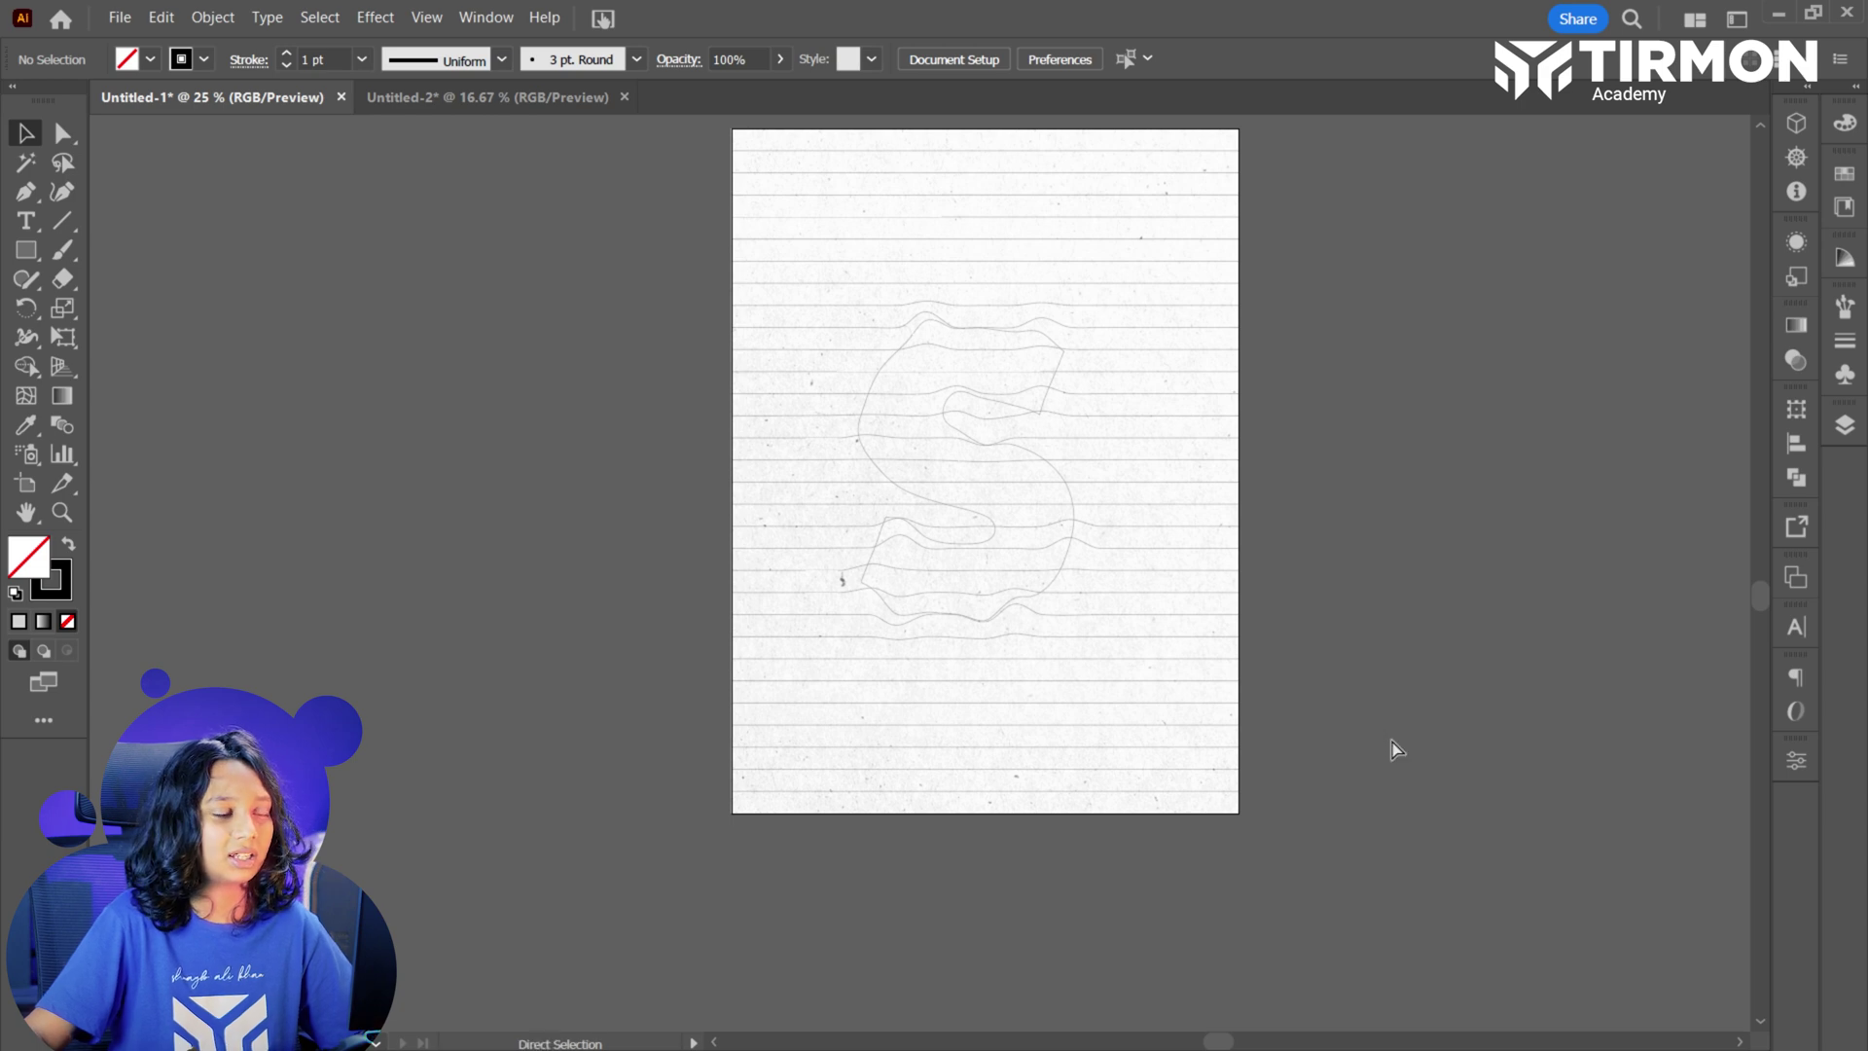
# Undo the resizing of the warped line group and deselect everything.
pyautogui.hotkey('ctrl', 'z')
pyautogui.hotkey('ctrl', 'z')
pyautogui.hotkey('ctrl', 'z')
pyautogui.click(1359, 509)
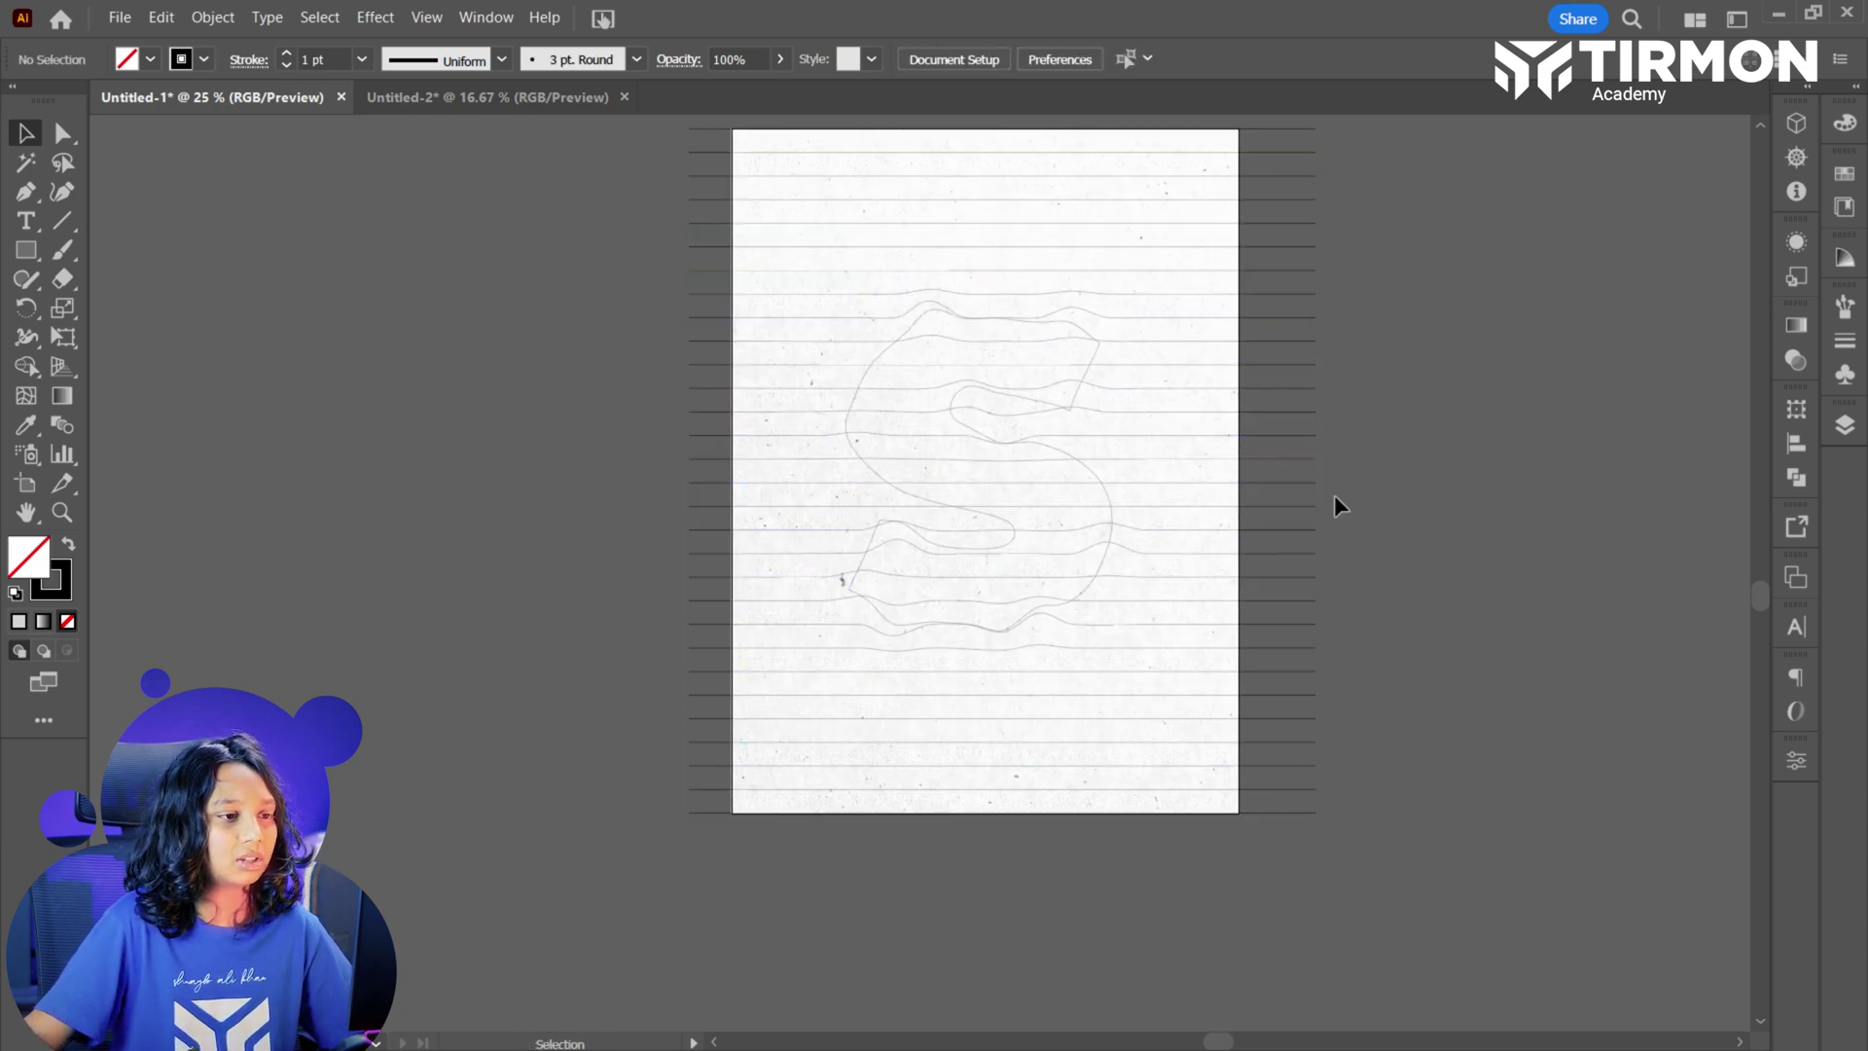
# Try to scale the warped line group down proportionally towards the artboard's edges.
pyautogui.click(1232, 494)
pyautogui.click(1295, 490)
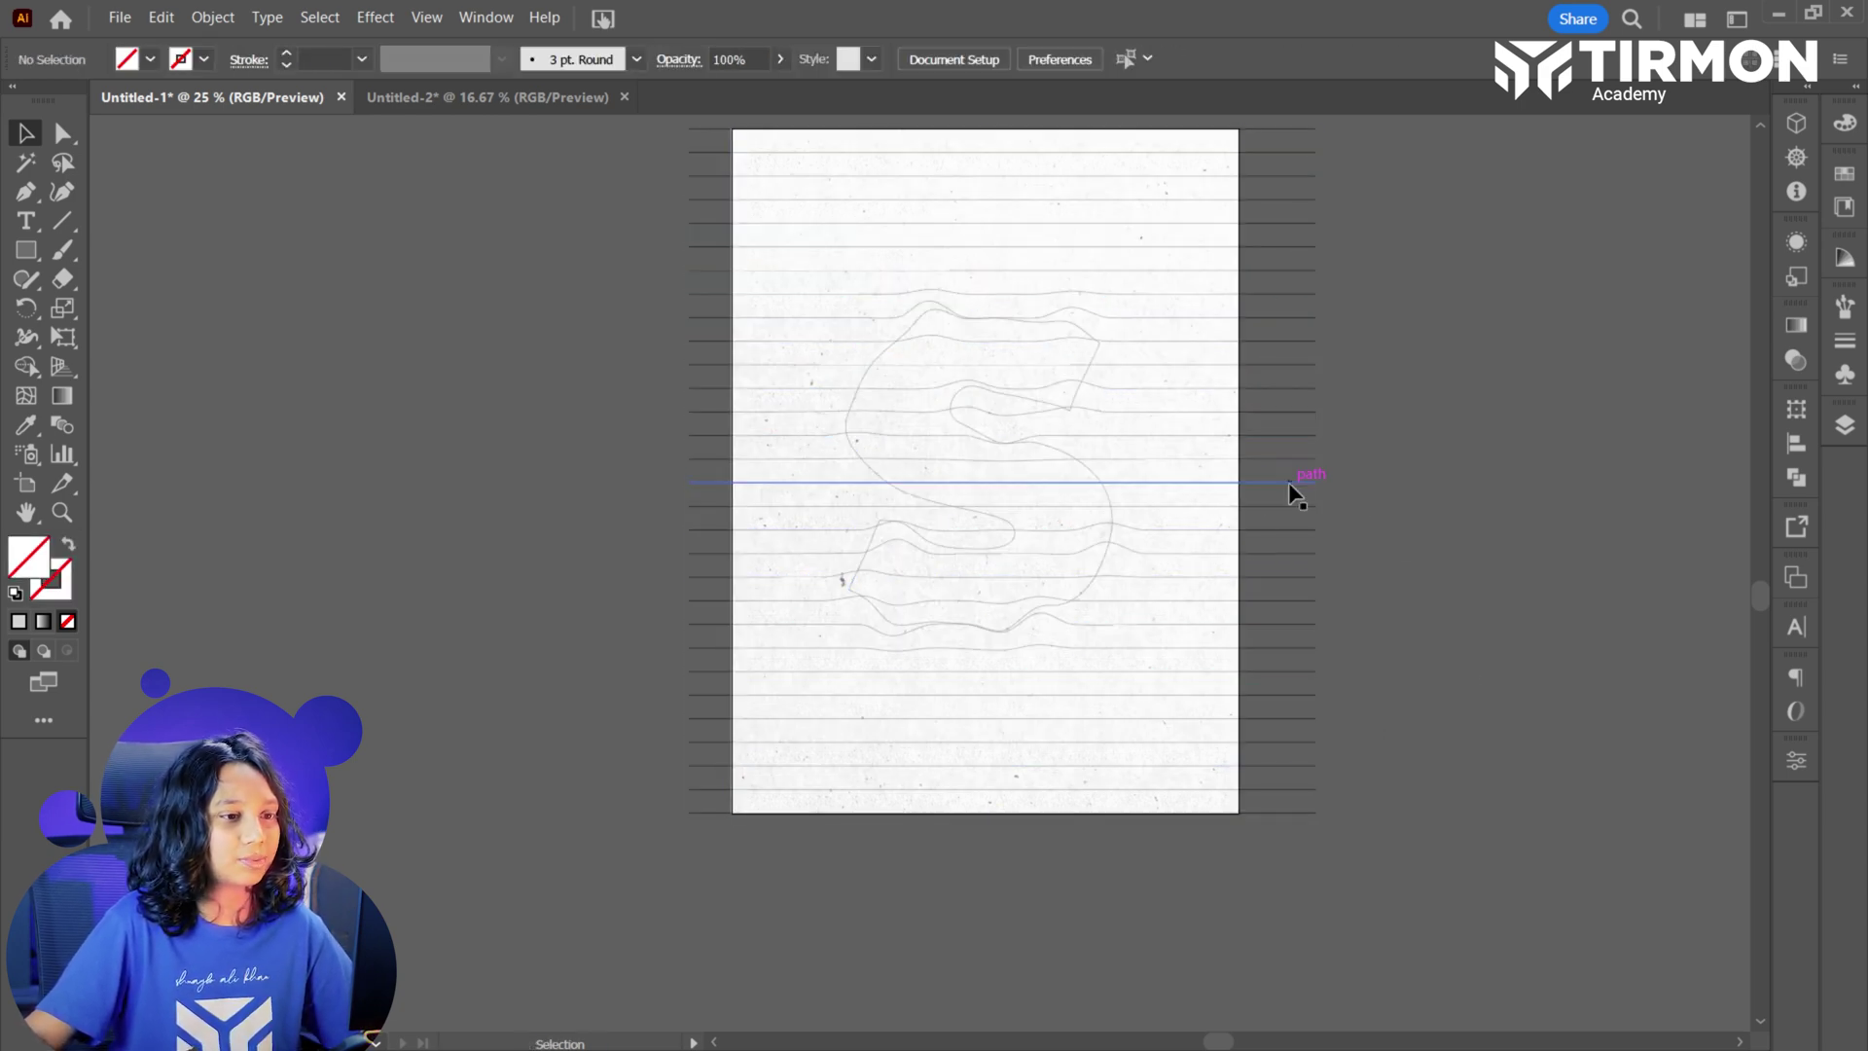
pyautogui.click(1301, 487)
pyautogui.moveTo(1321, 472); pyautogui.dragTo(1181, 488)
pyautogui.click(1182, 487)
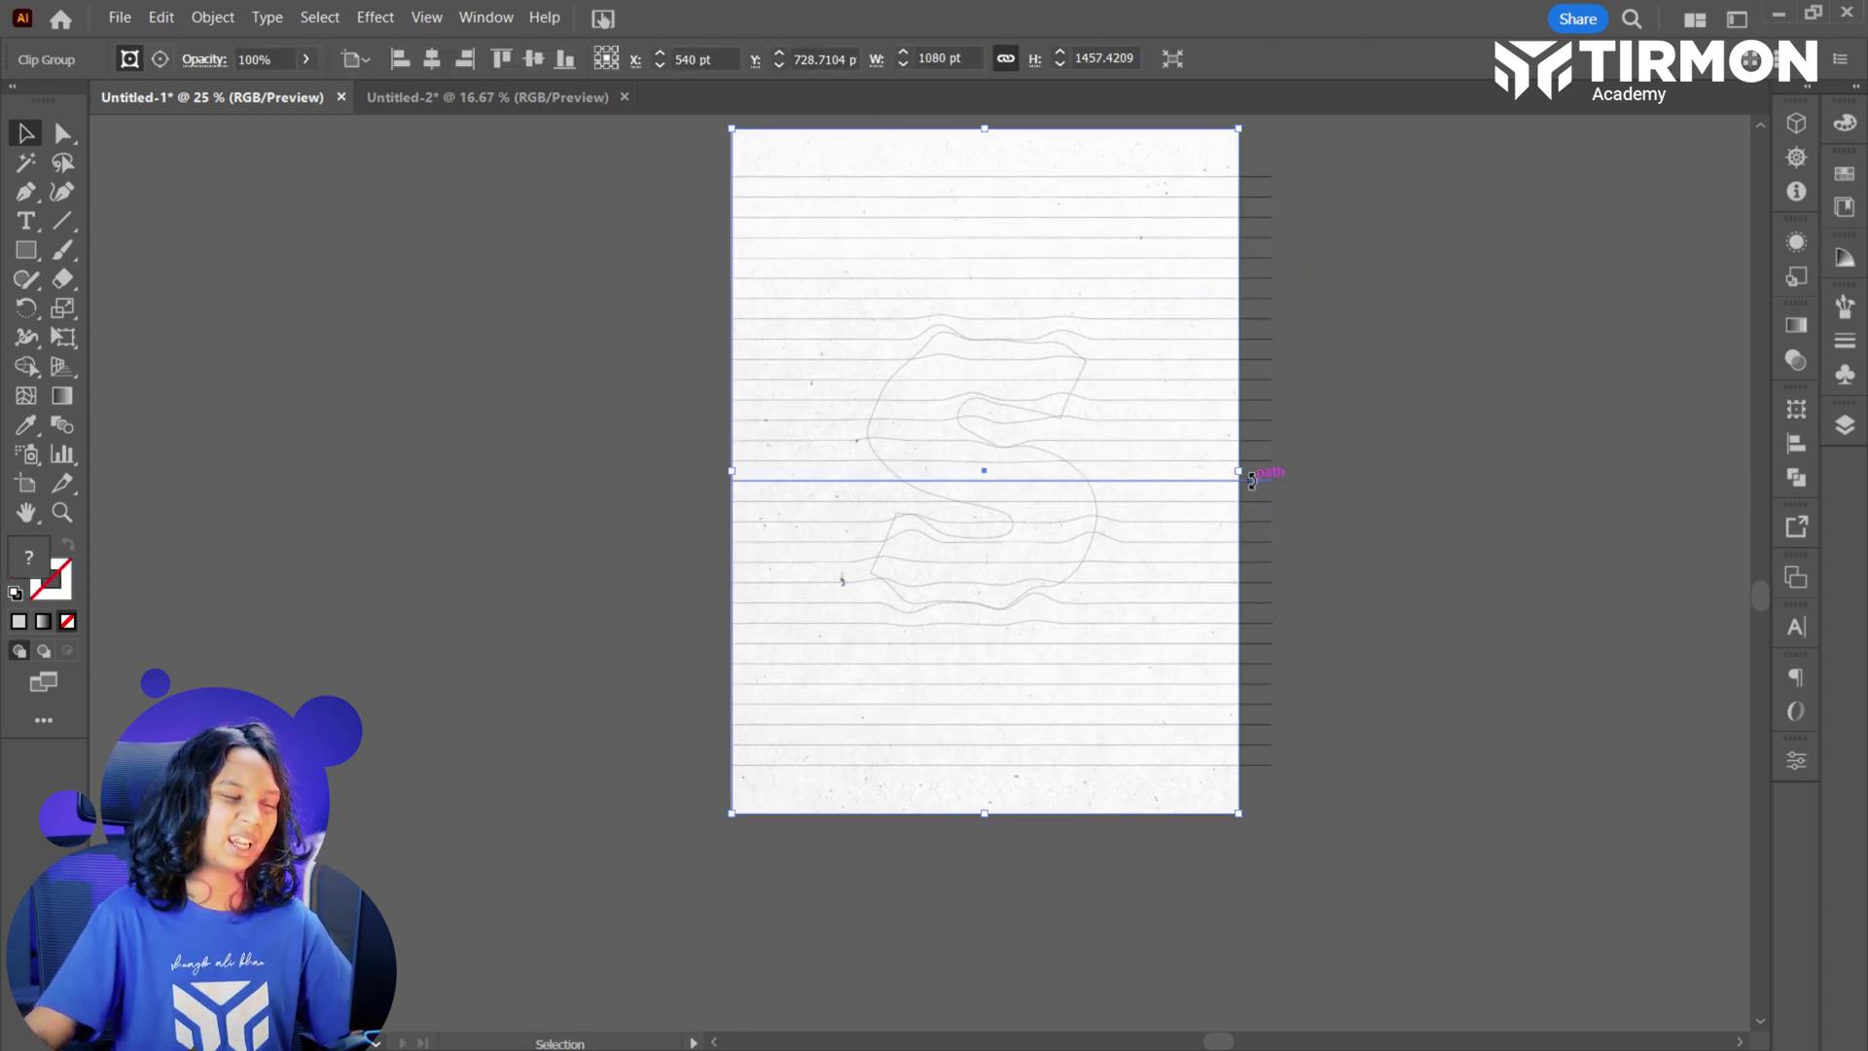
pyautogui.moveTo(1268, 482)
pyautogui.mouseDown()
pyautogui.moveTo(1239, 491)
pyautogui.moveTo(1255, 484)
pyautogui.mouseUp()
pyautogui.click(1499, 500)
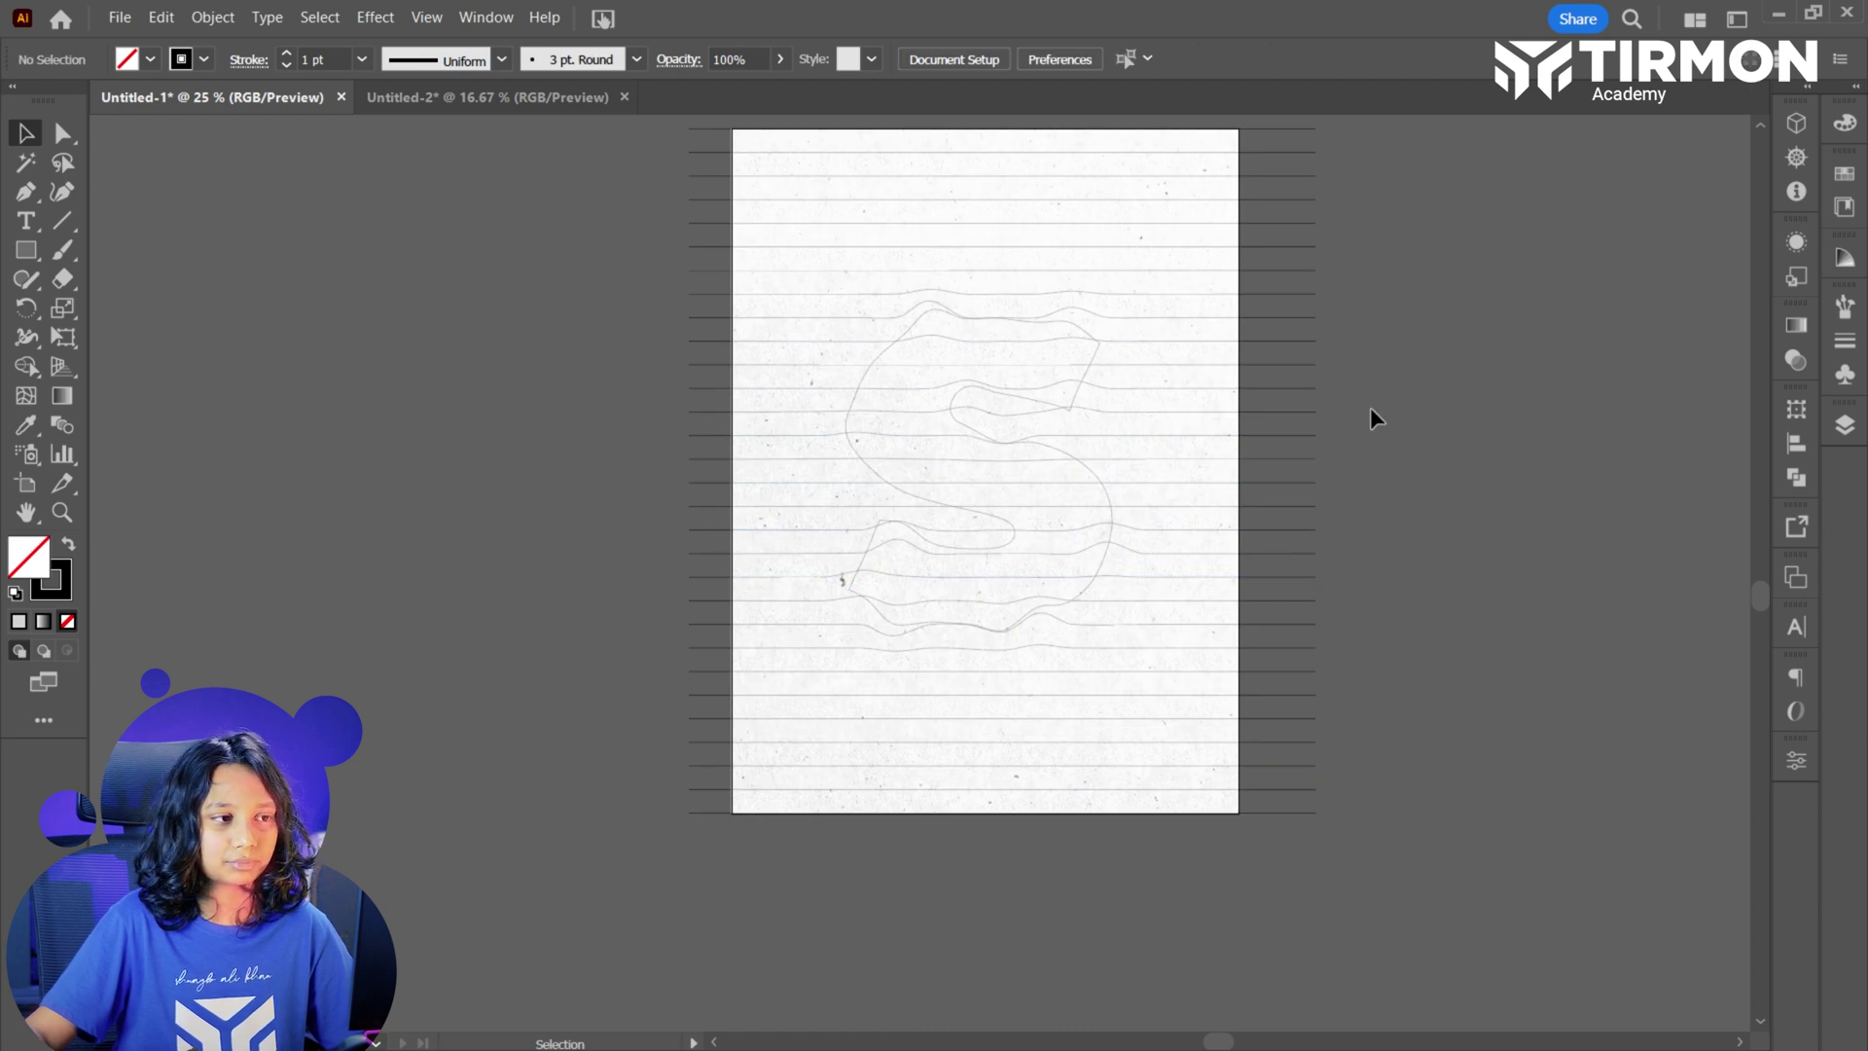
# Align the warped line group to the horizontal centre of the artboard.
pyautogui.click(1295, 775)
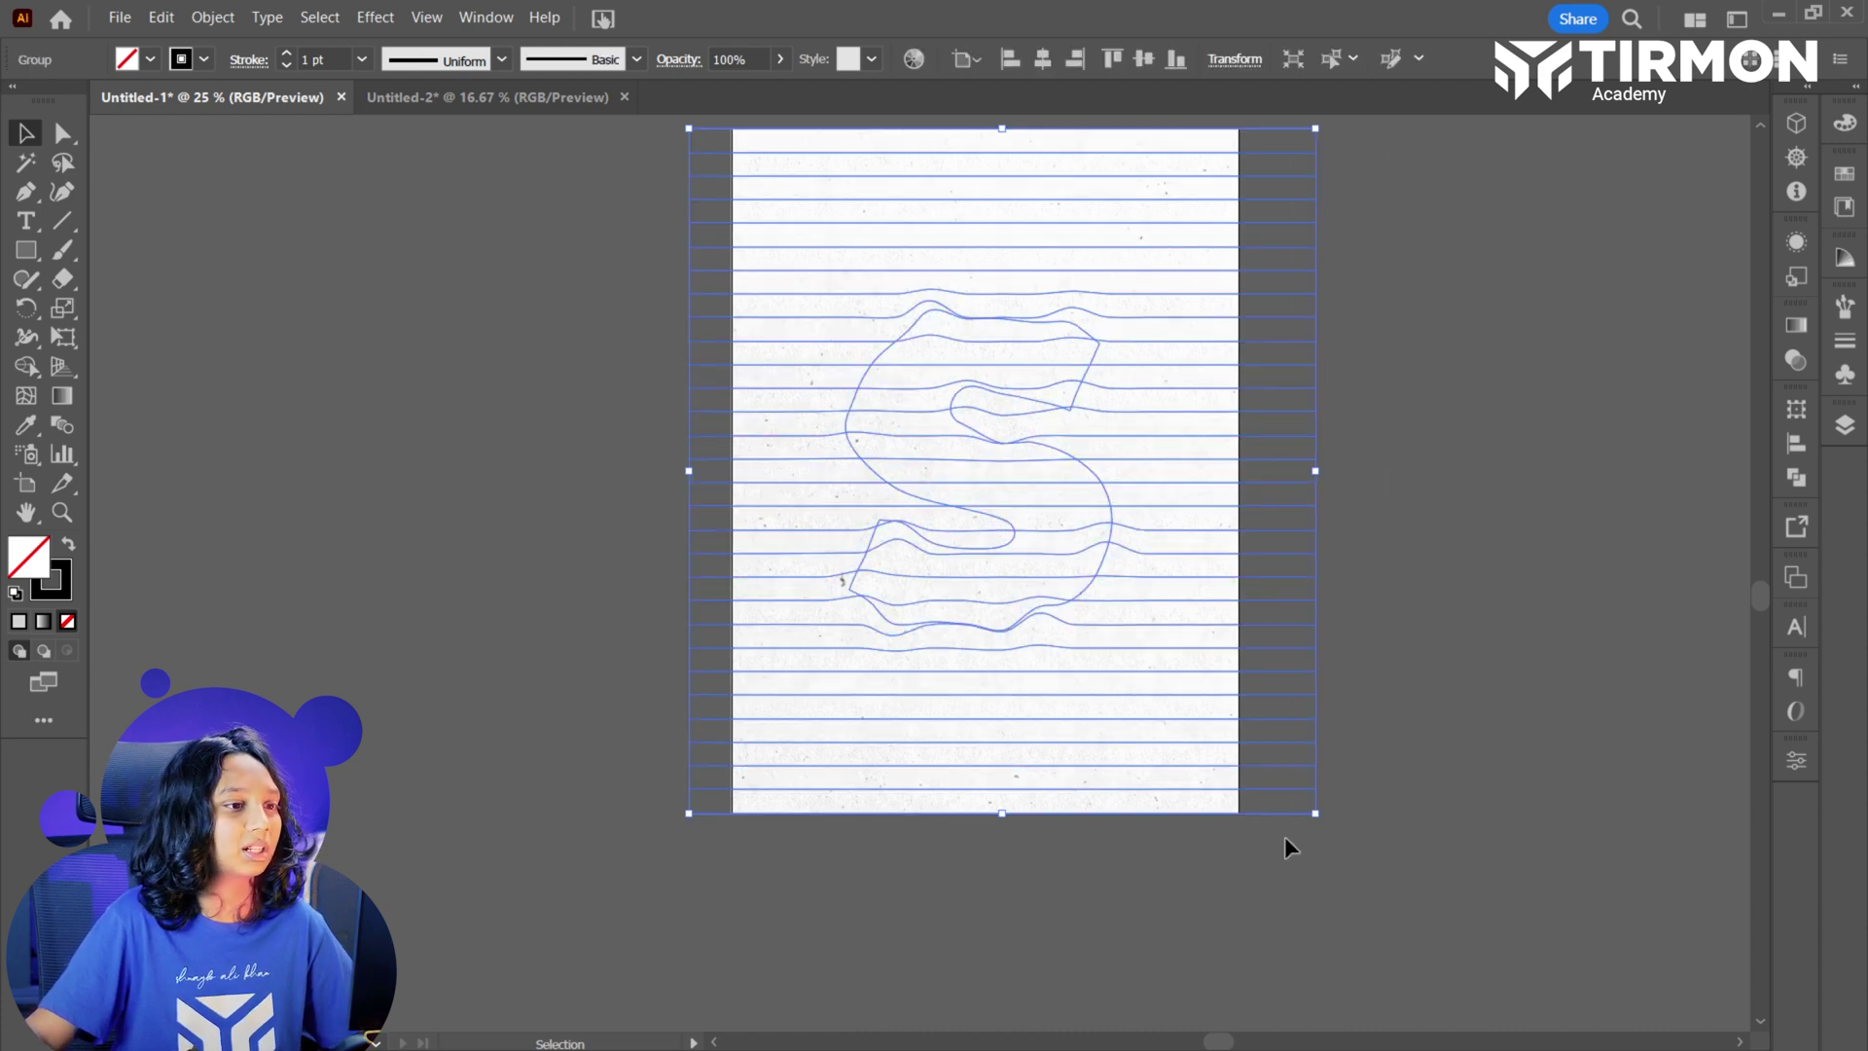
pyautogui.click(1044, 61)
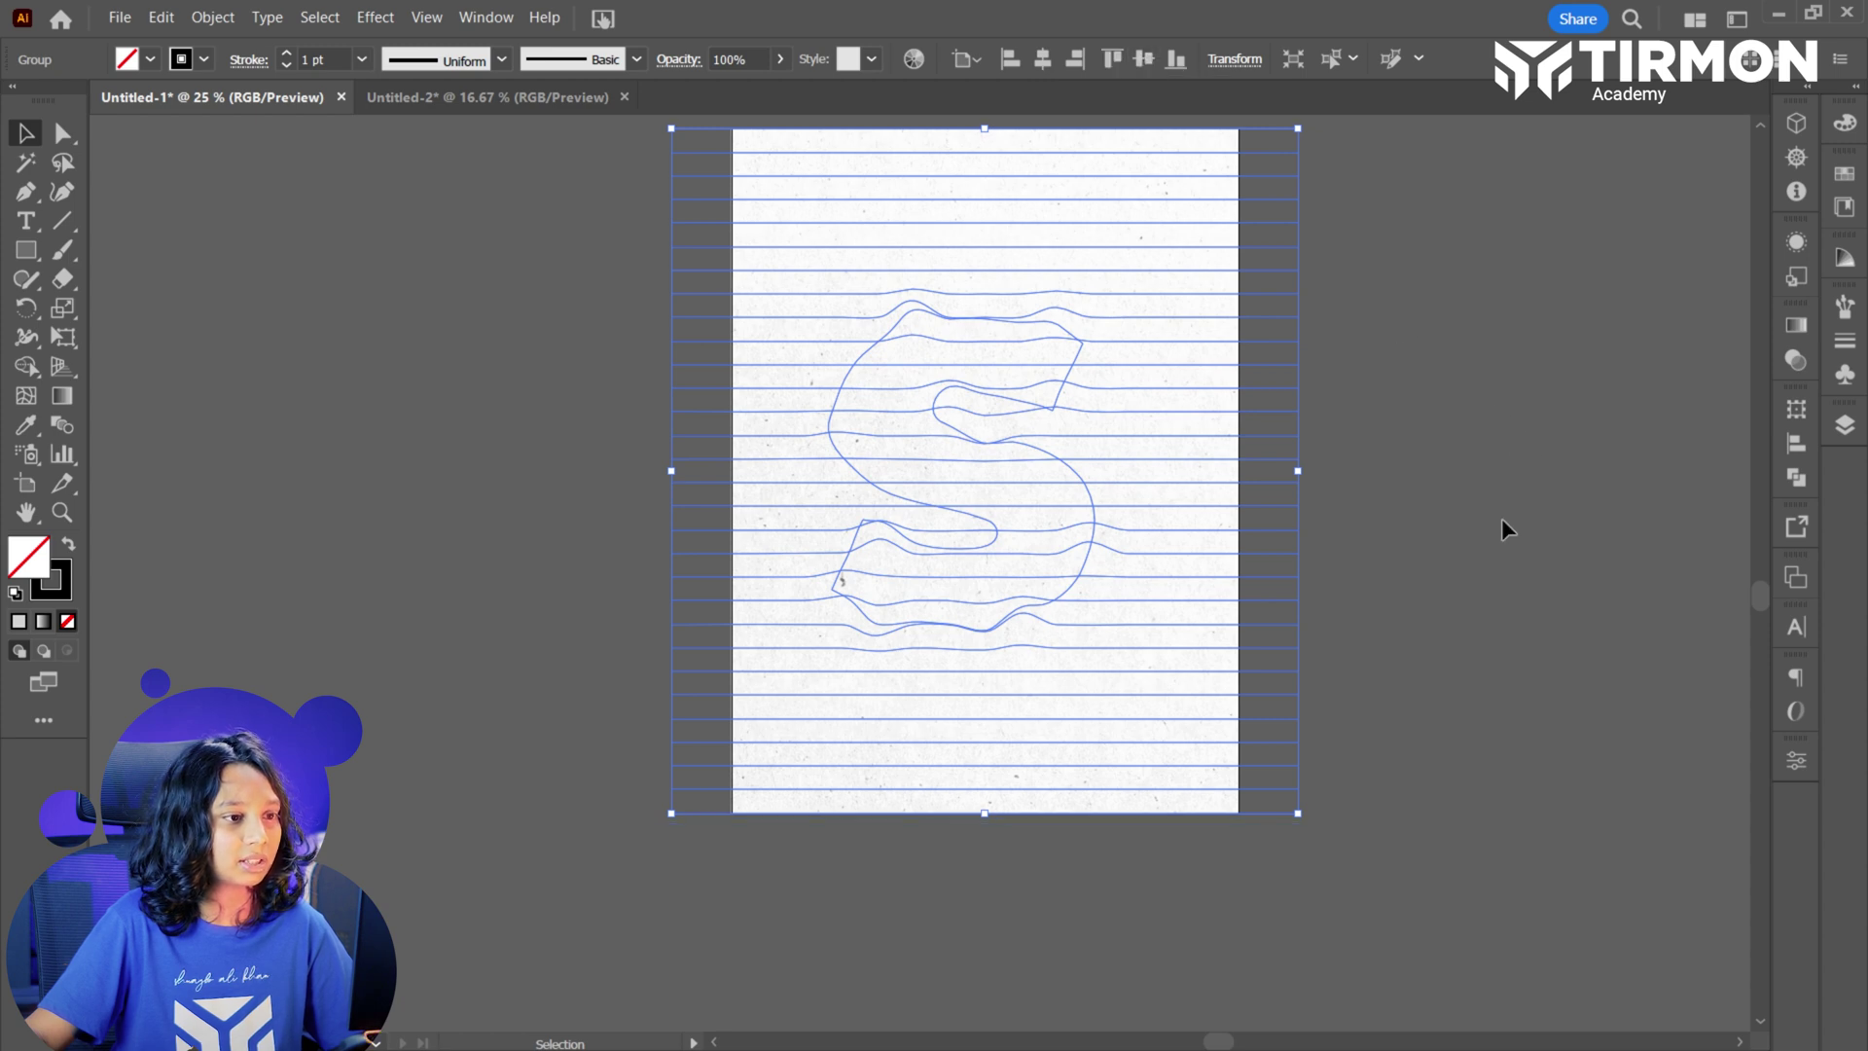
pyautogui.scroll(1, 1346, 482)
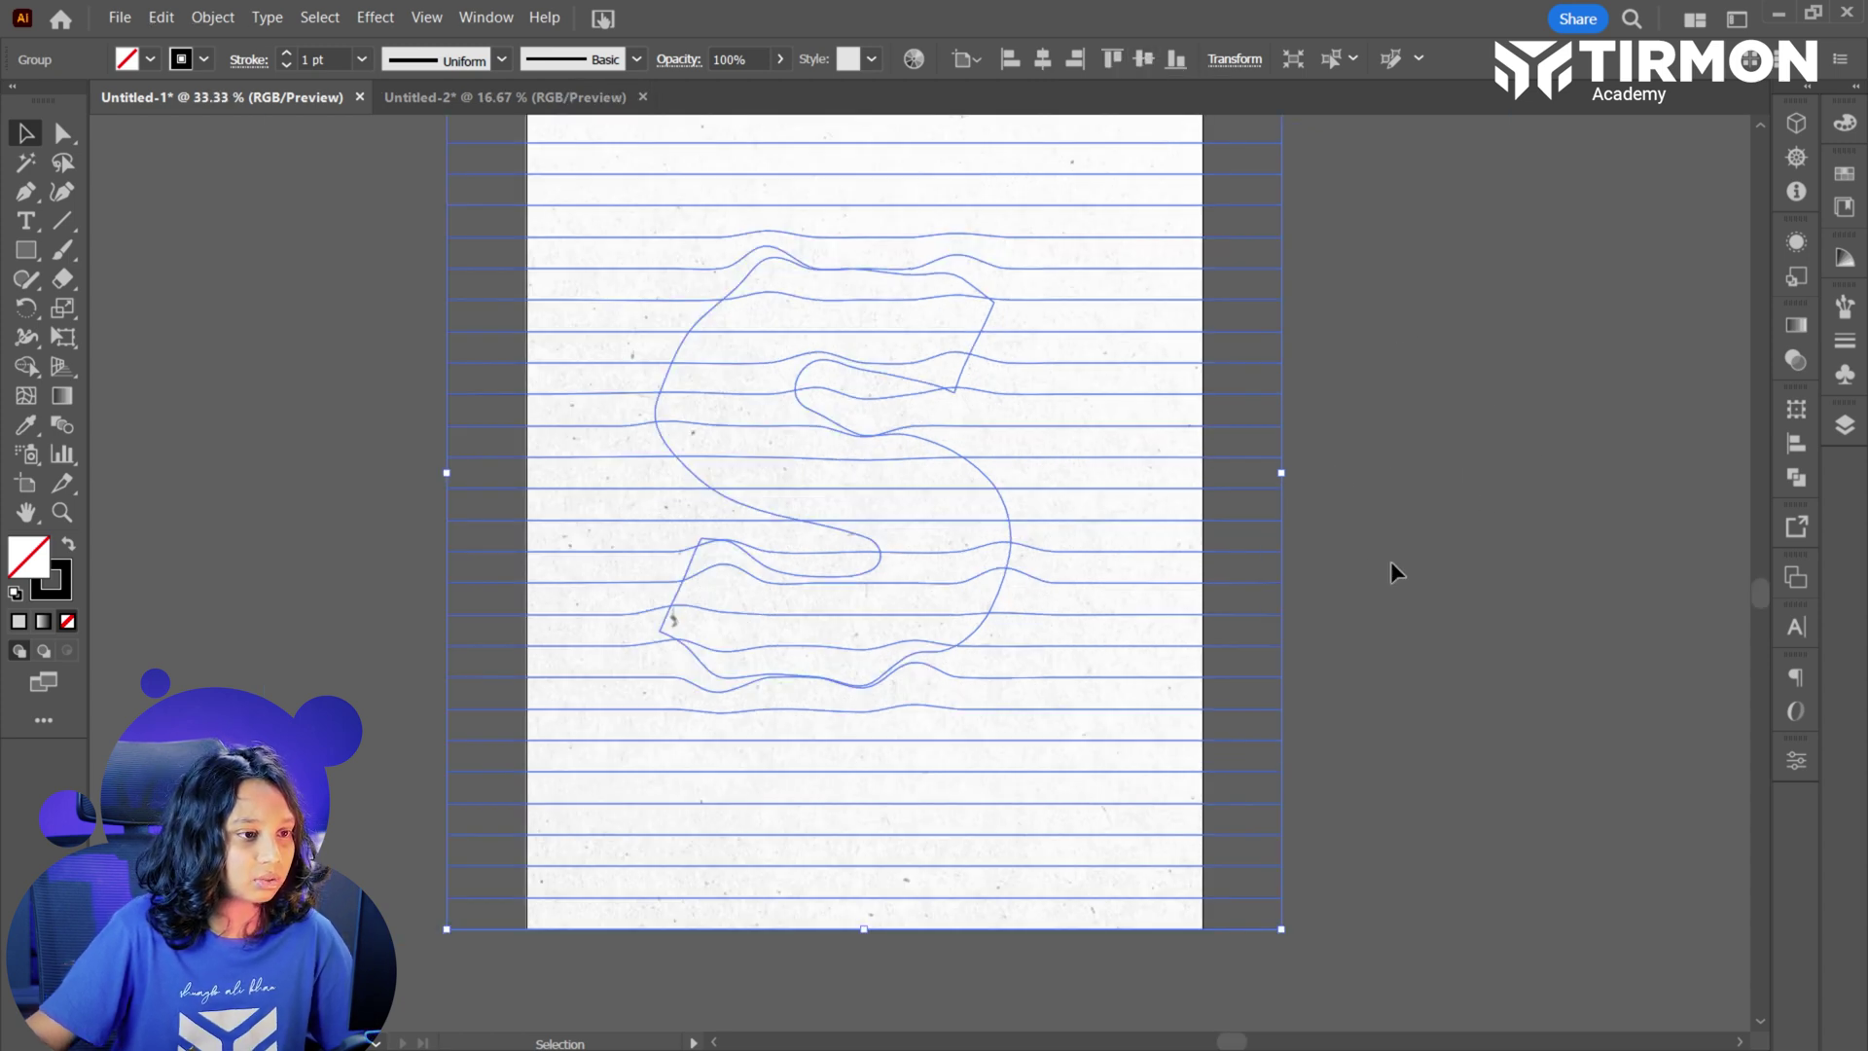
# Shift the warped line group slightly to the right so the S sits nearer the middle of the artboard.
pyautogui.moveTo(1085, 530); pyautogui.dragTo(1100, 538)
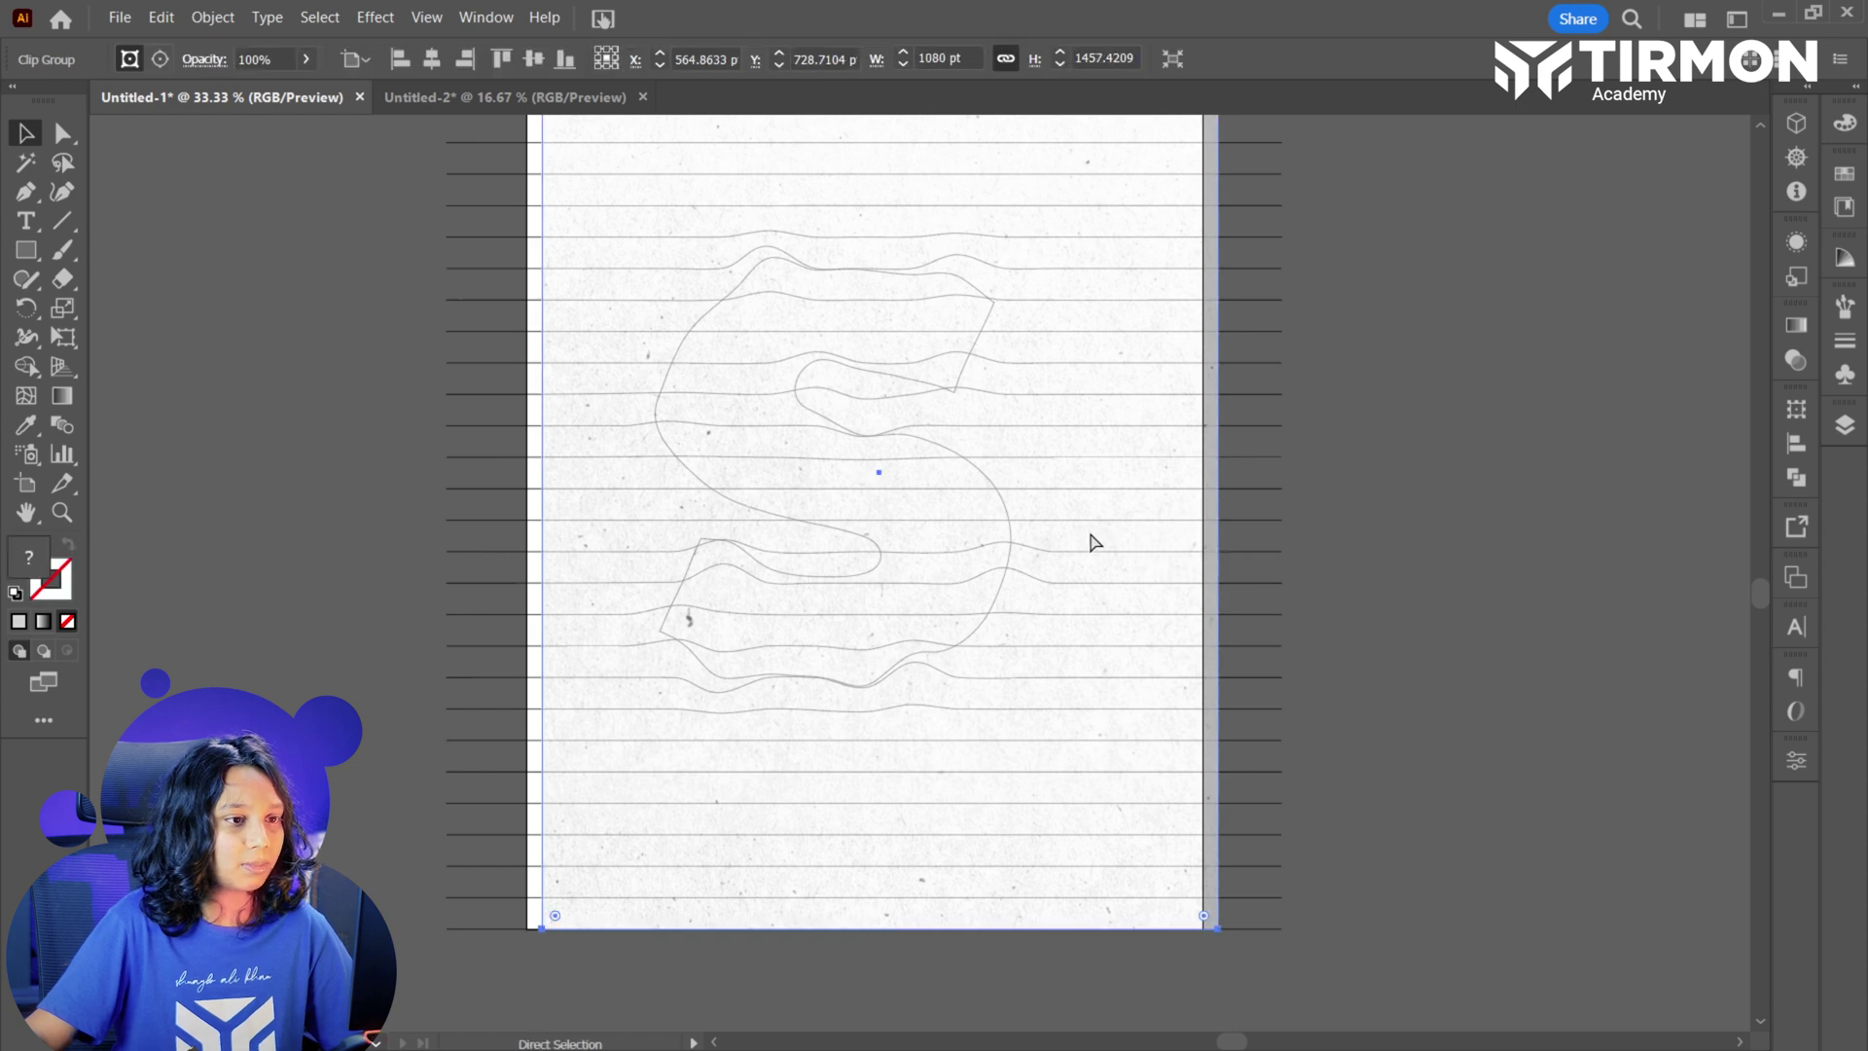
pyautogui.hotkey('ctrl', 'z')
pyautogui.click(1239, 529)
pyautogui.moveTo(1239, 529); pyautogui.dragTo(1258, 530)
pyautogui.scroll(3, 1352, 522)
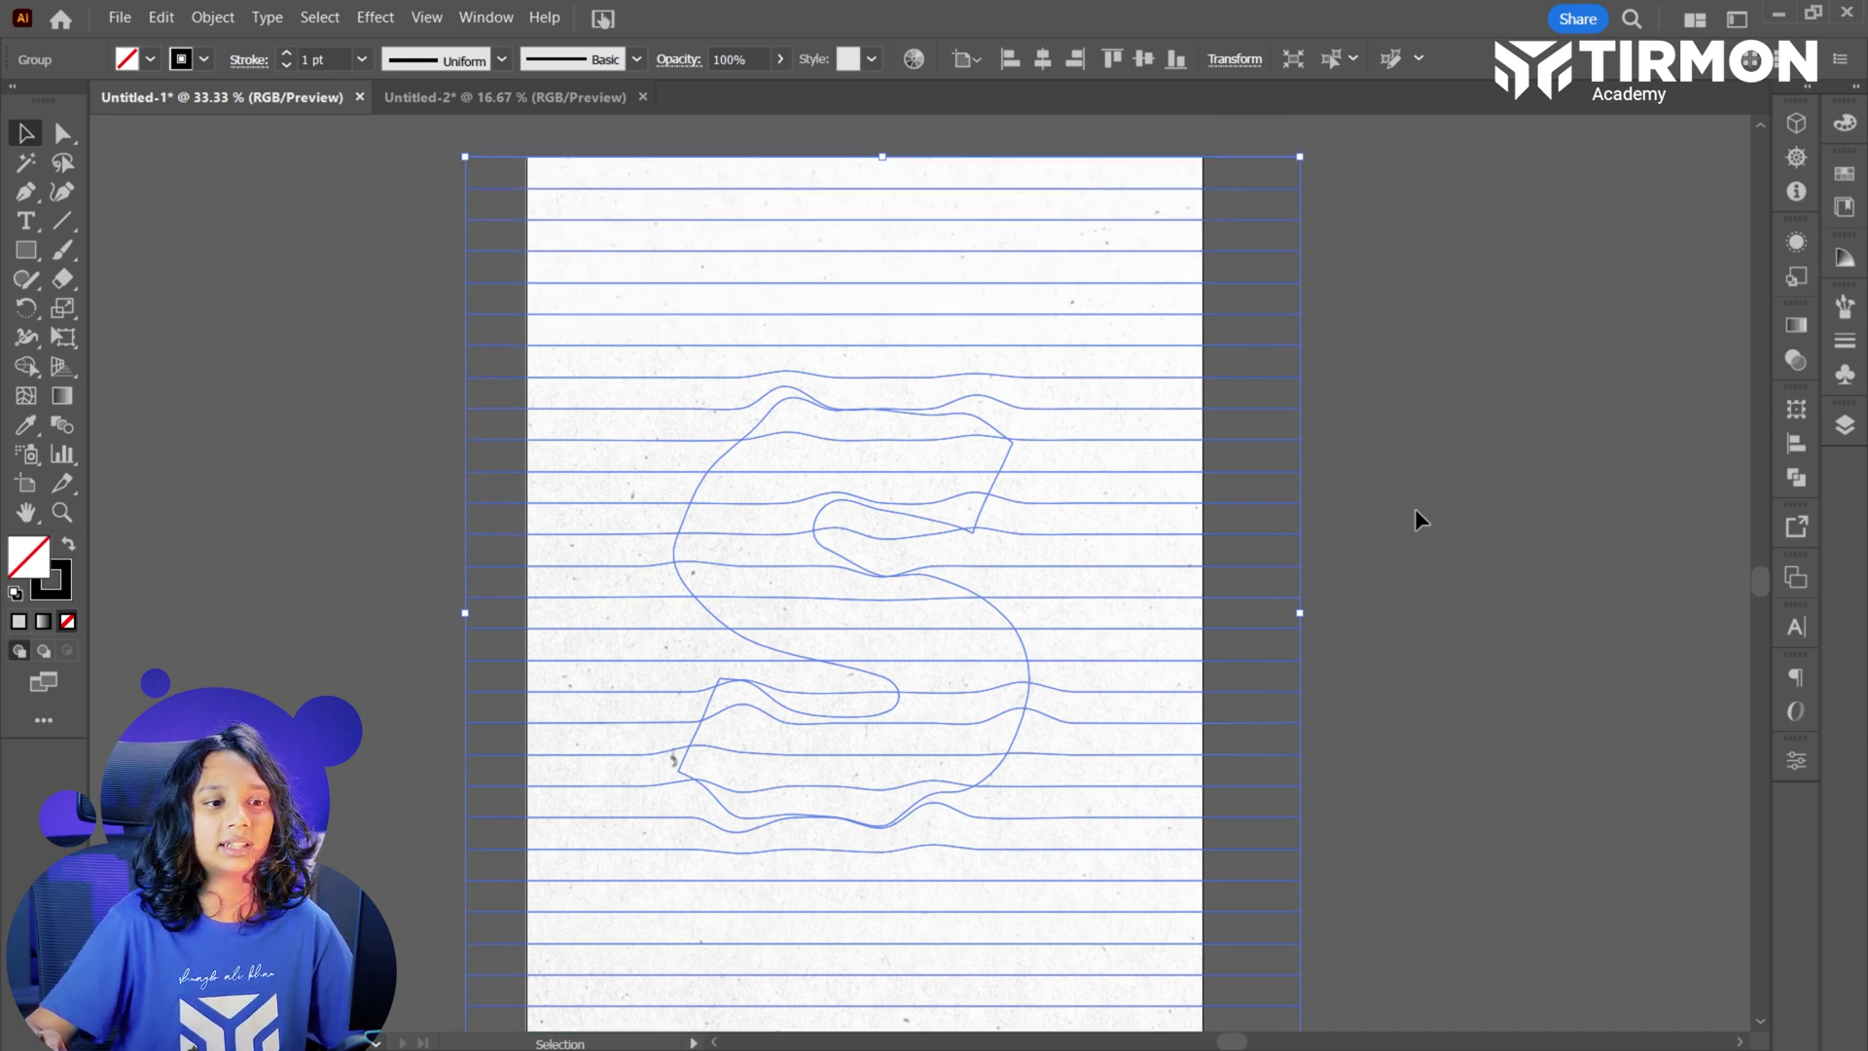
# Draw an unfilled rectangle matching the artboard over the warped lines.
pyautogui.click(1422, 522)
pyautogui.press('m')
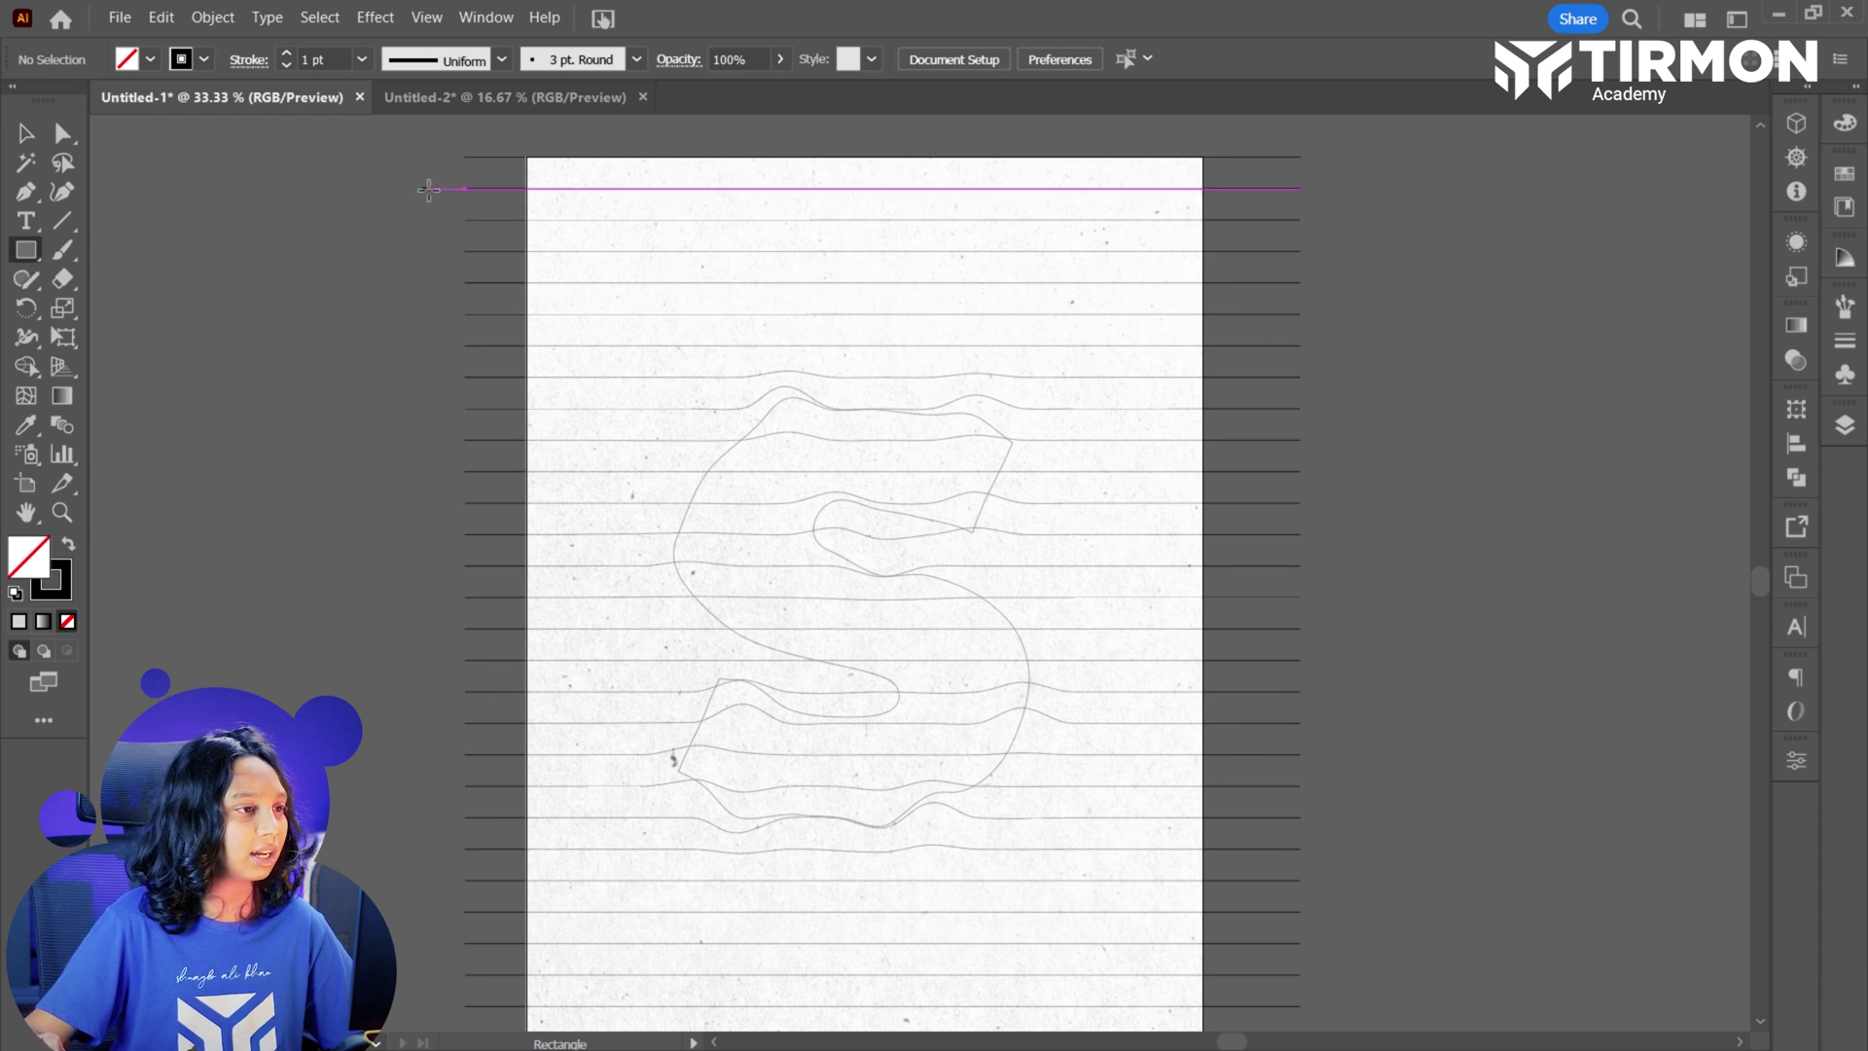
pyautogui.moveTo(525, 155); pyautogui.dragTo(1203, 952)
pyautogui.click(27, 133)
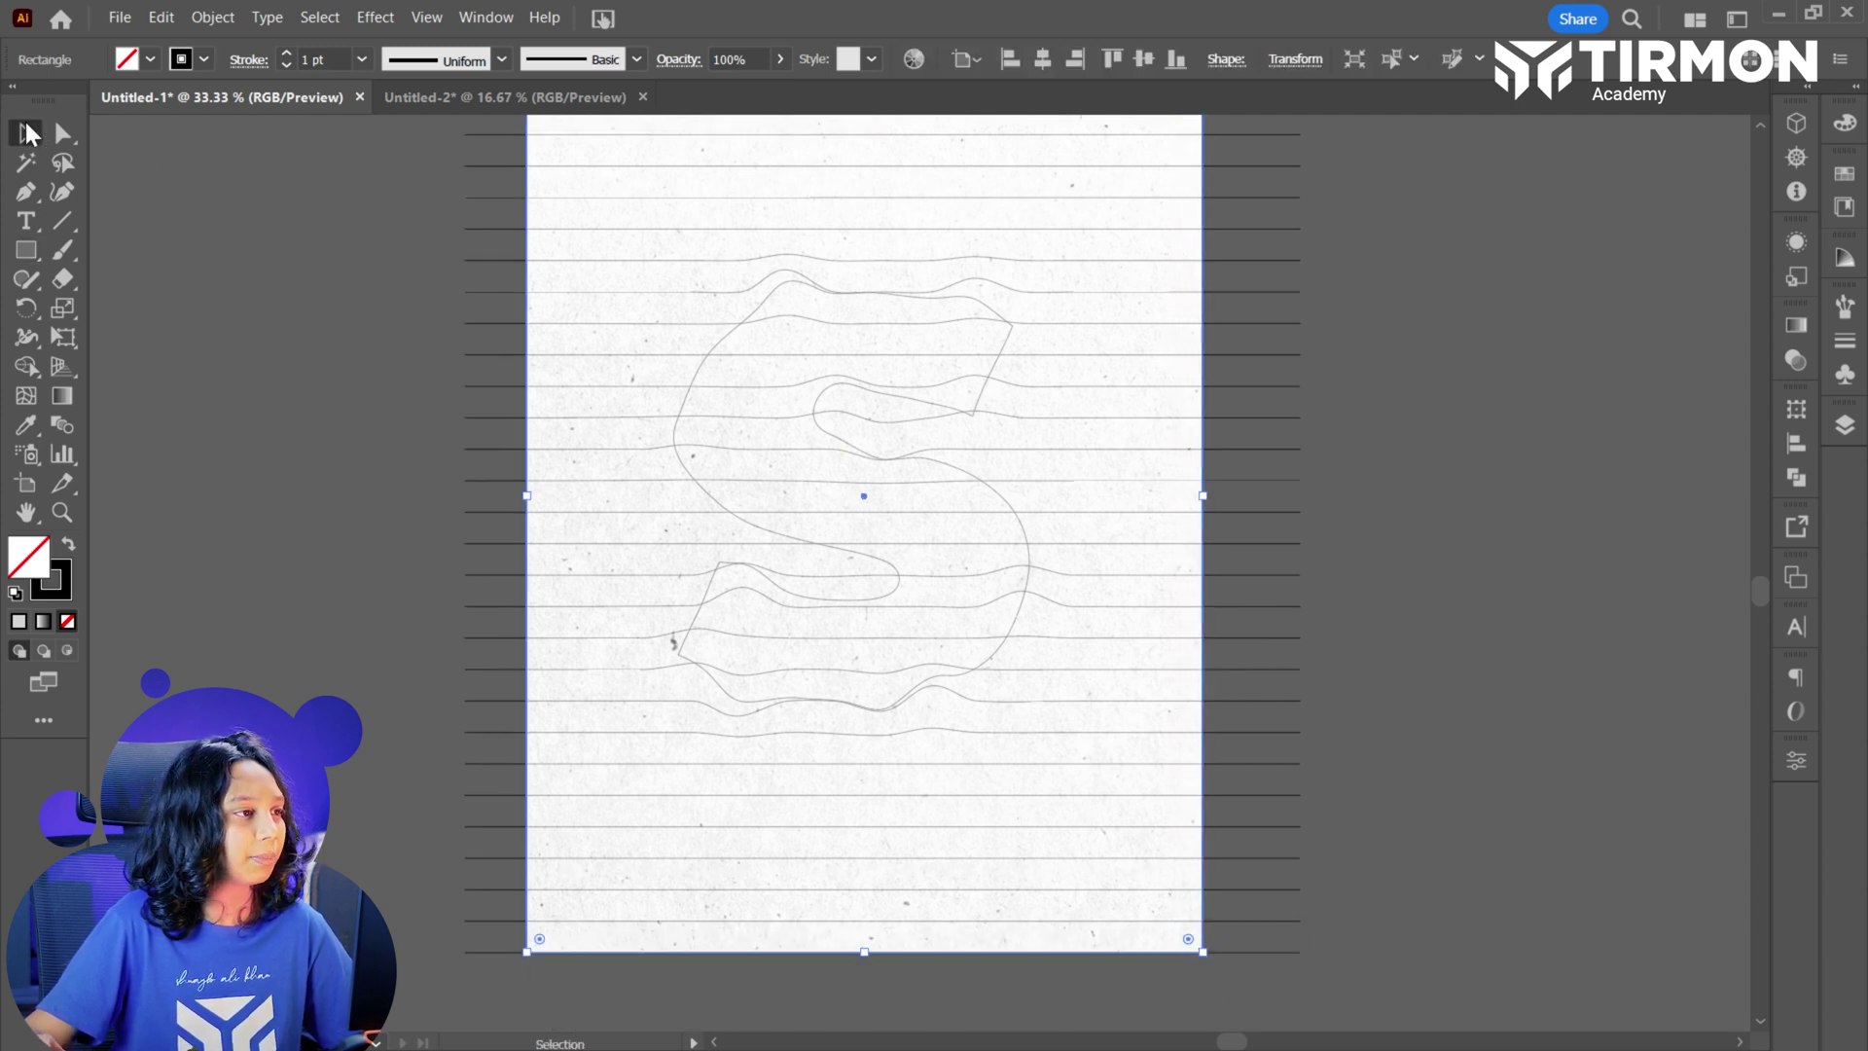
# Clip the warped line group to the artboard-sized rectangle with a clipping mask and check the trimmed poster.
pyautogui.keyDown('shift'); pyautogui.click(513, 322); pyautogui.keyUp('shift')
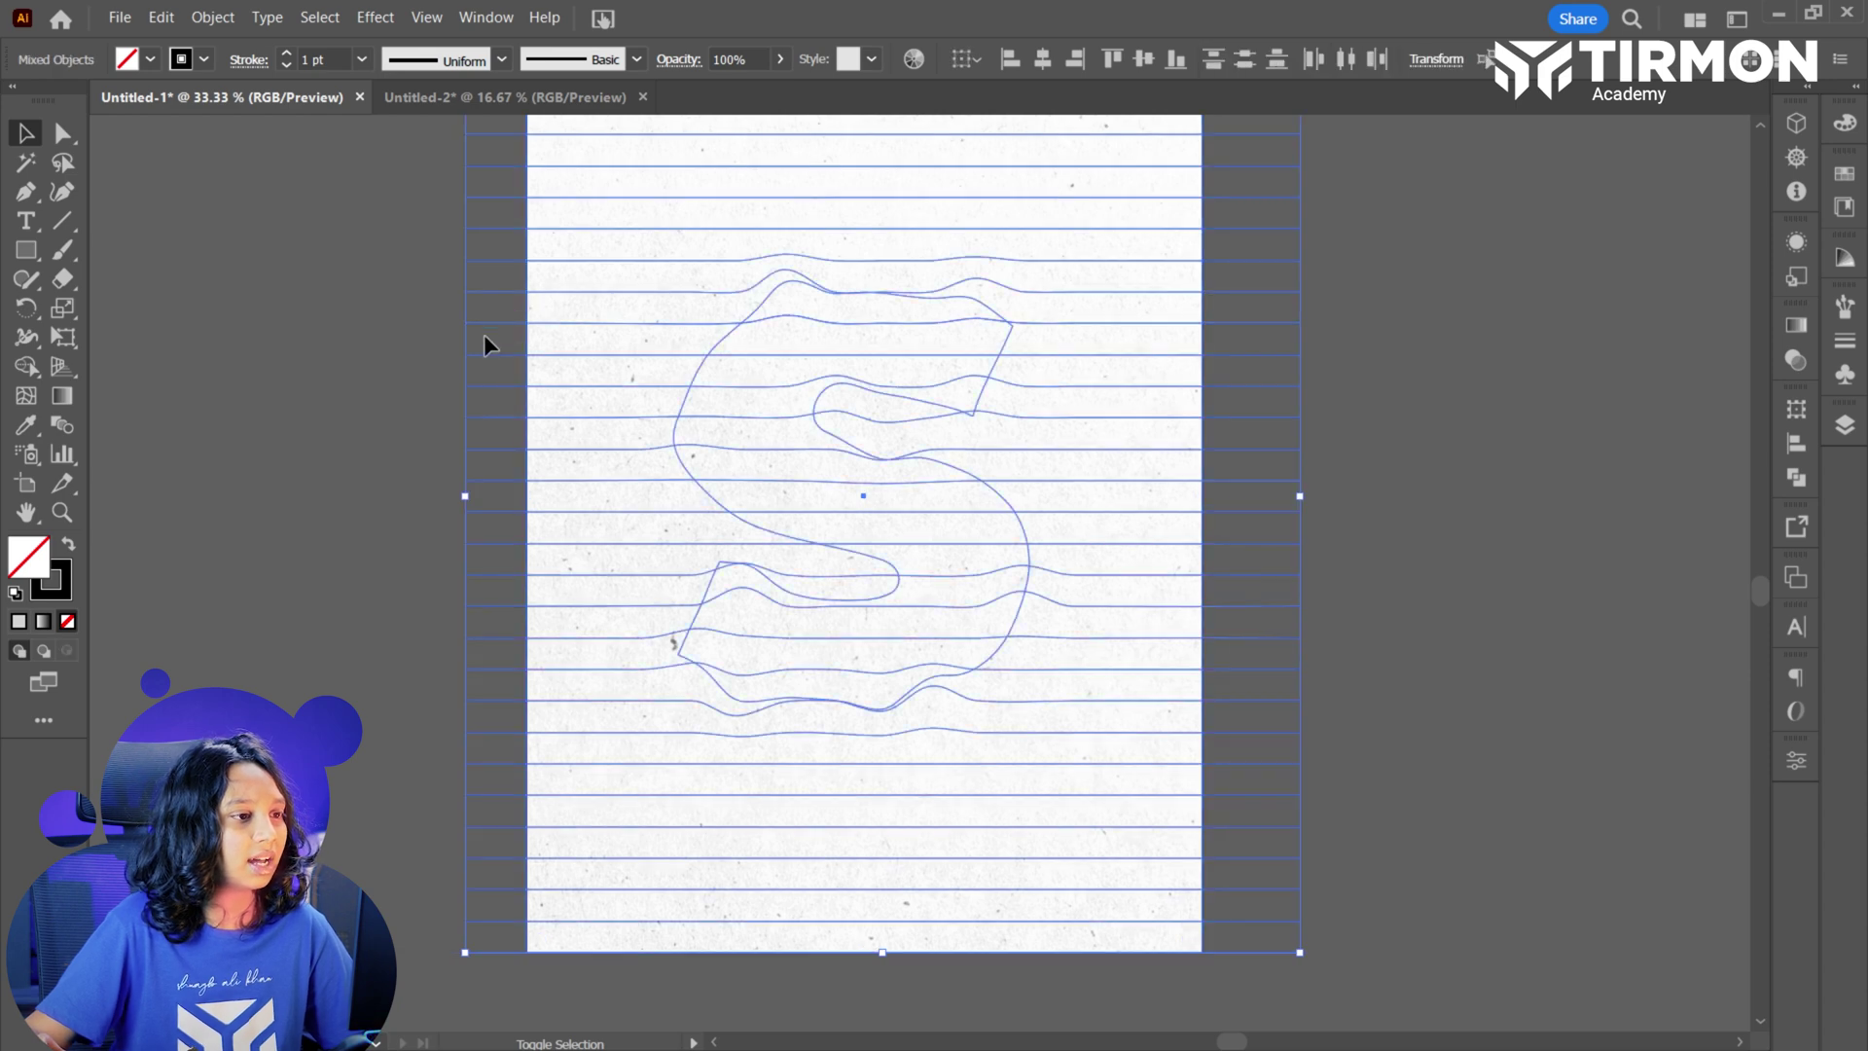
pyautogui.rightClick(605, 476)
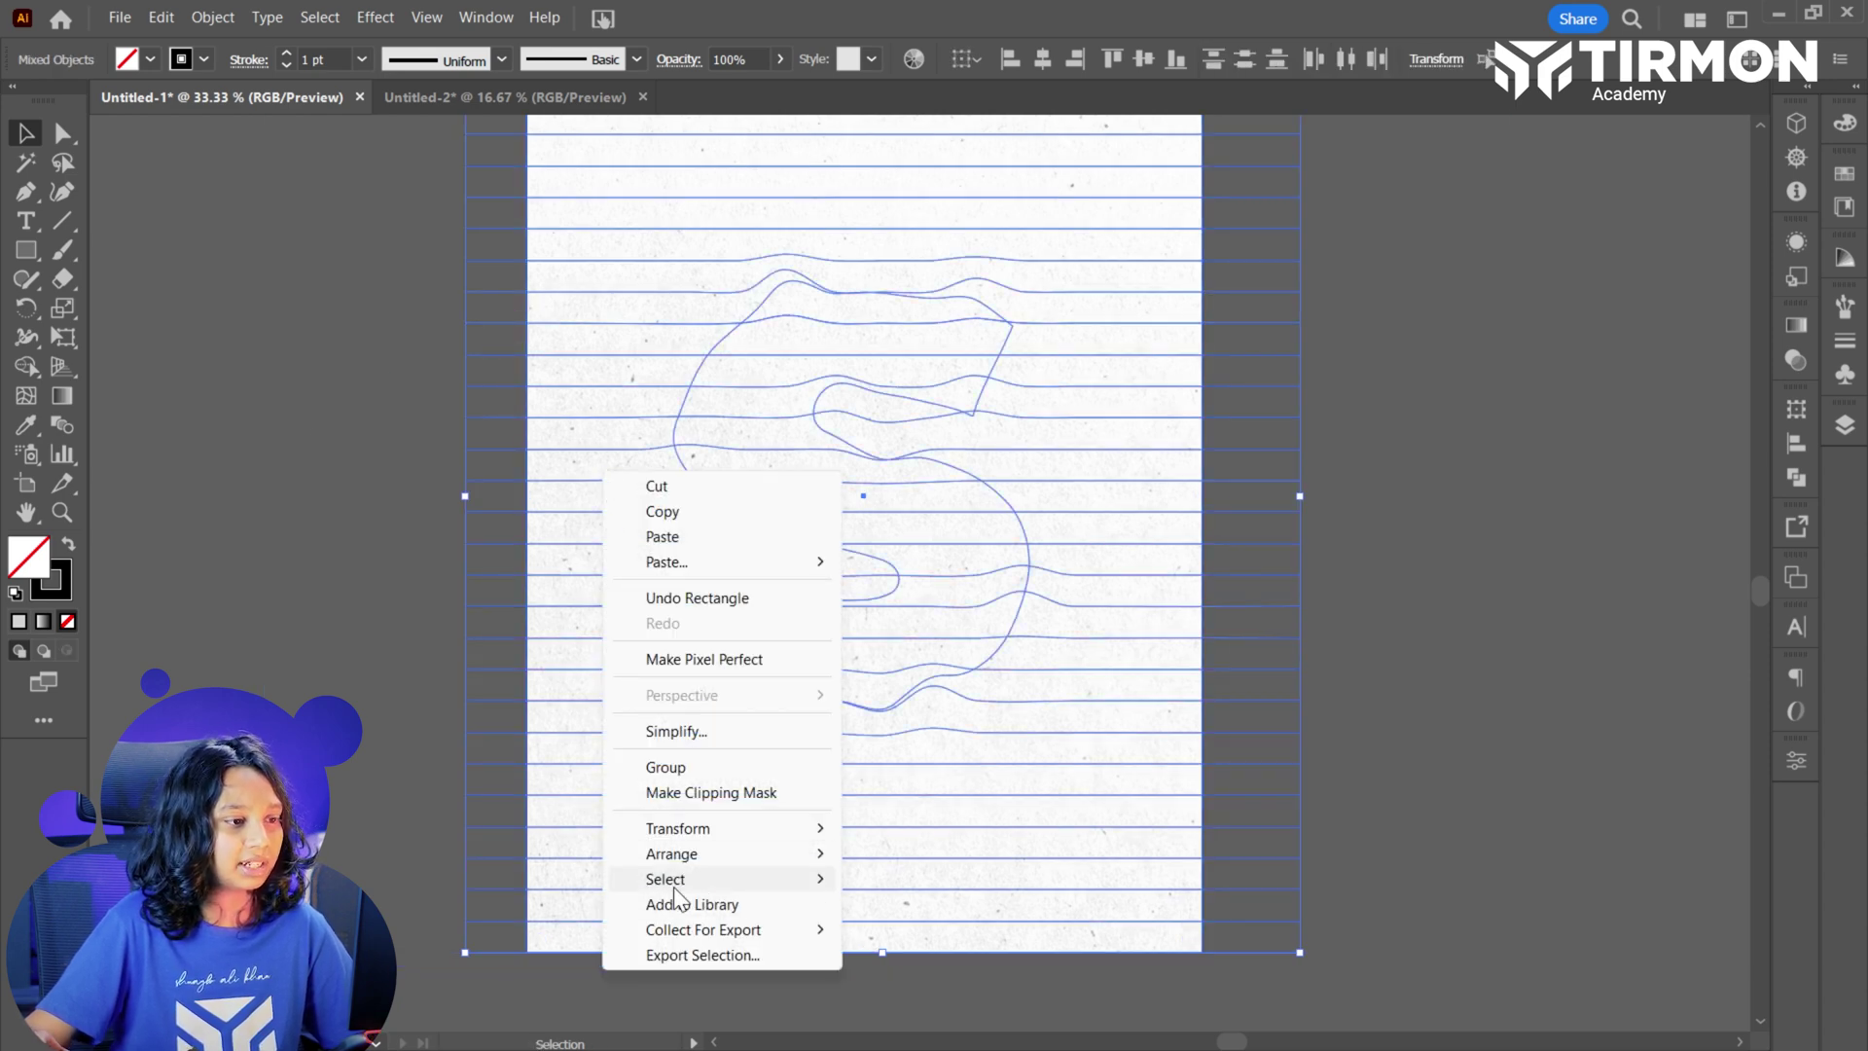
pyautogui.click(768, 794)
pyautogui.click(486, 724)
pyautogui.scroll(2, 530, 729)
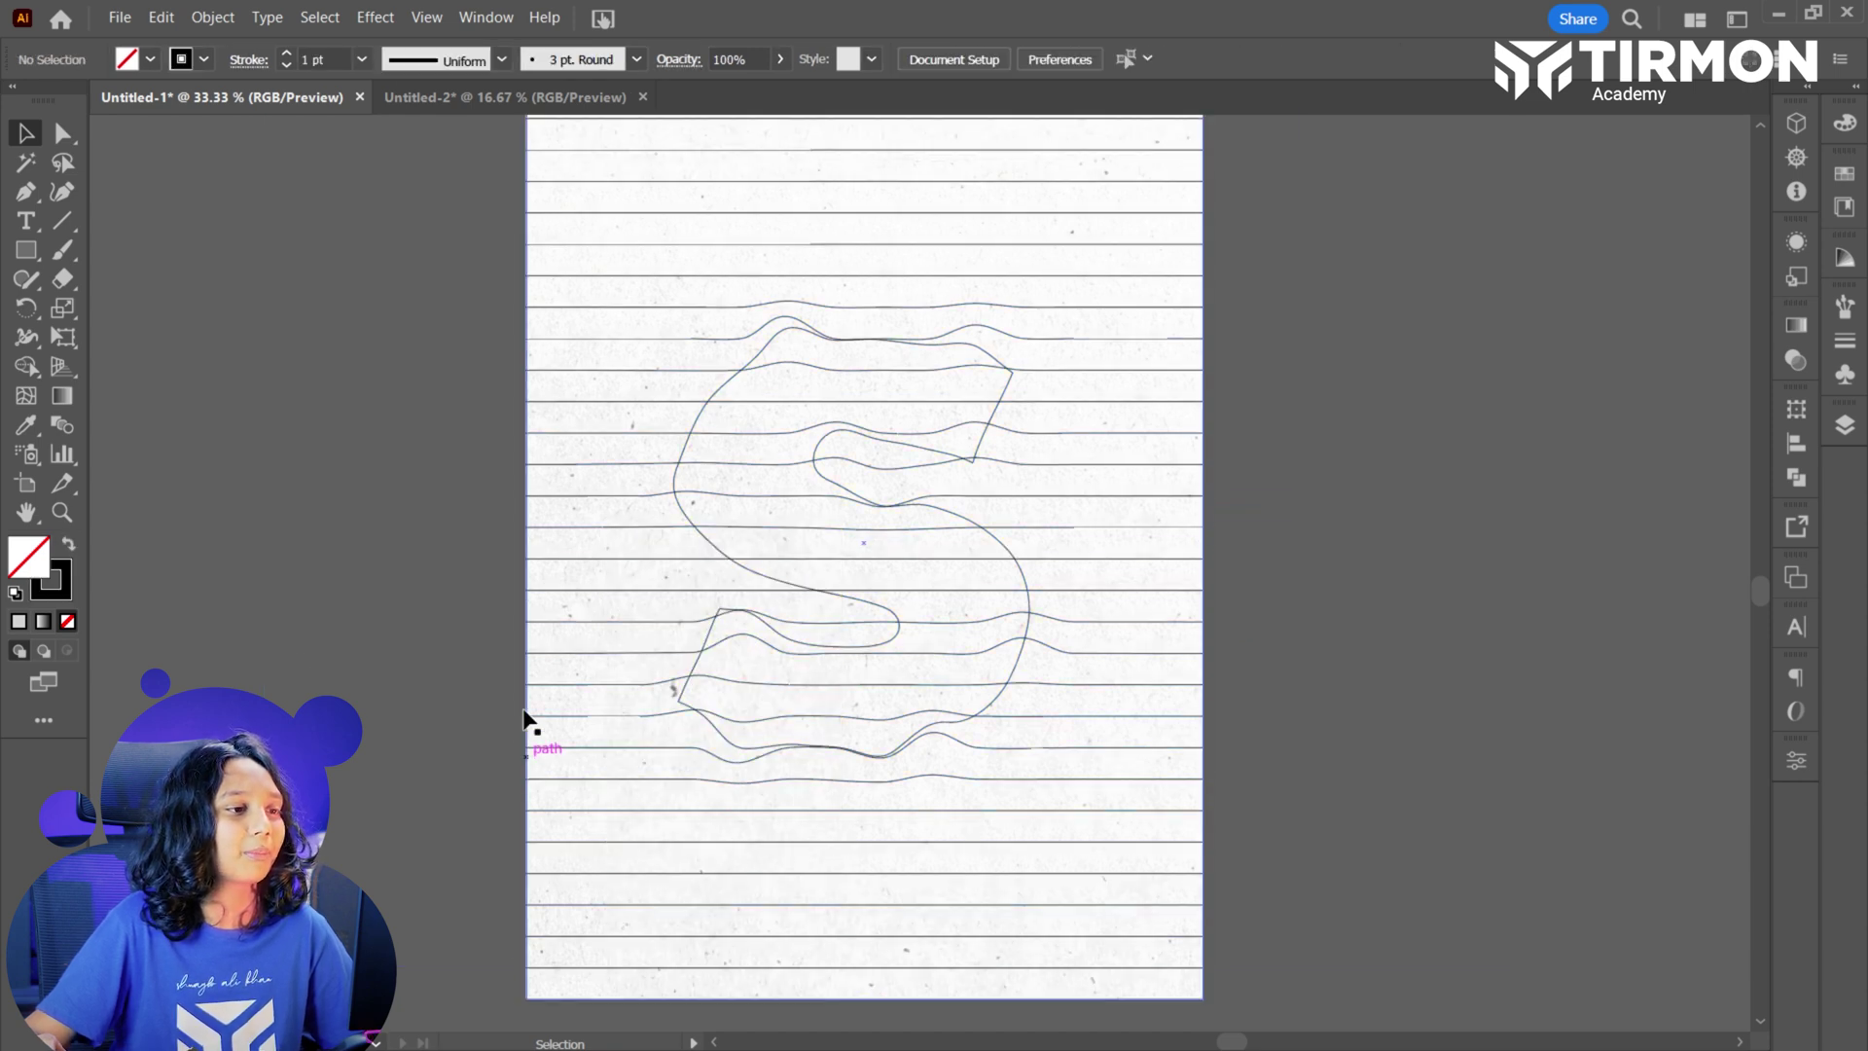
pyautogui.hscroll(-1, 379, 722)
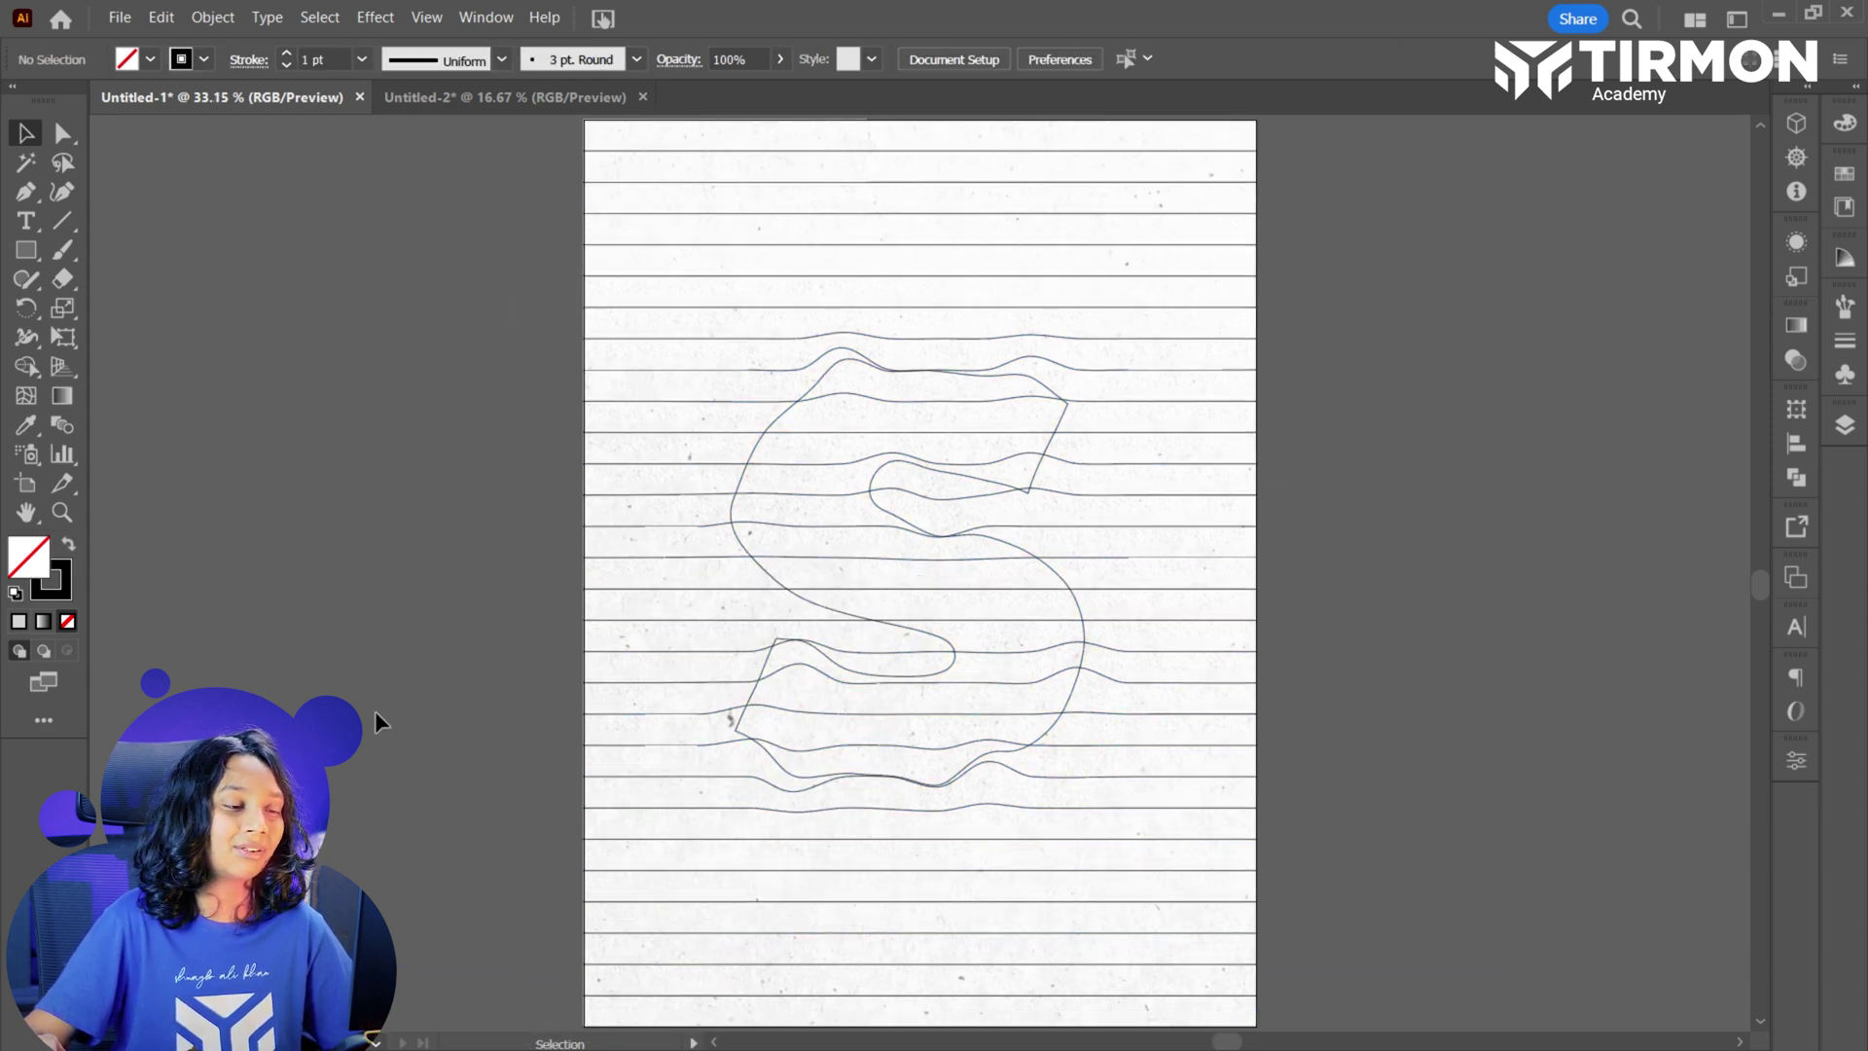